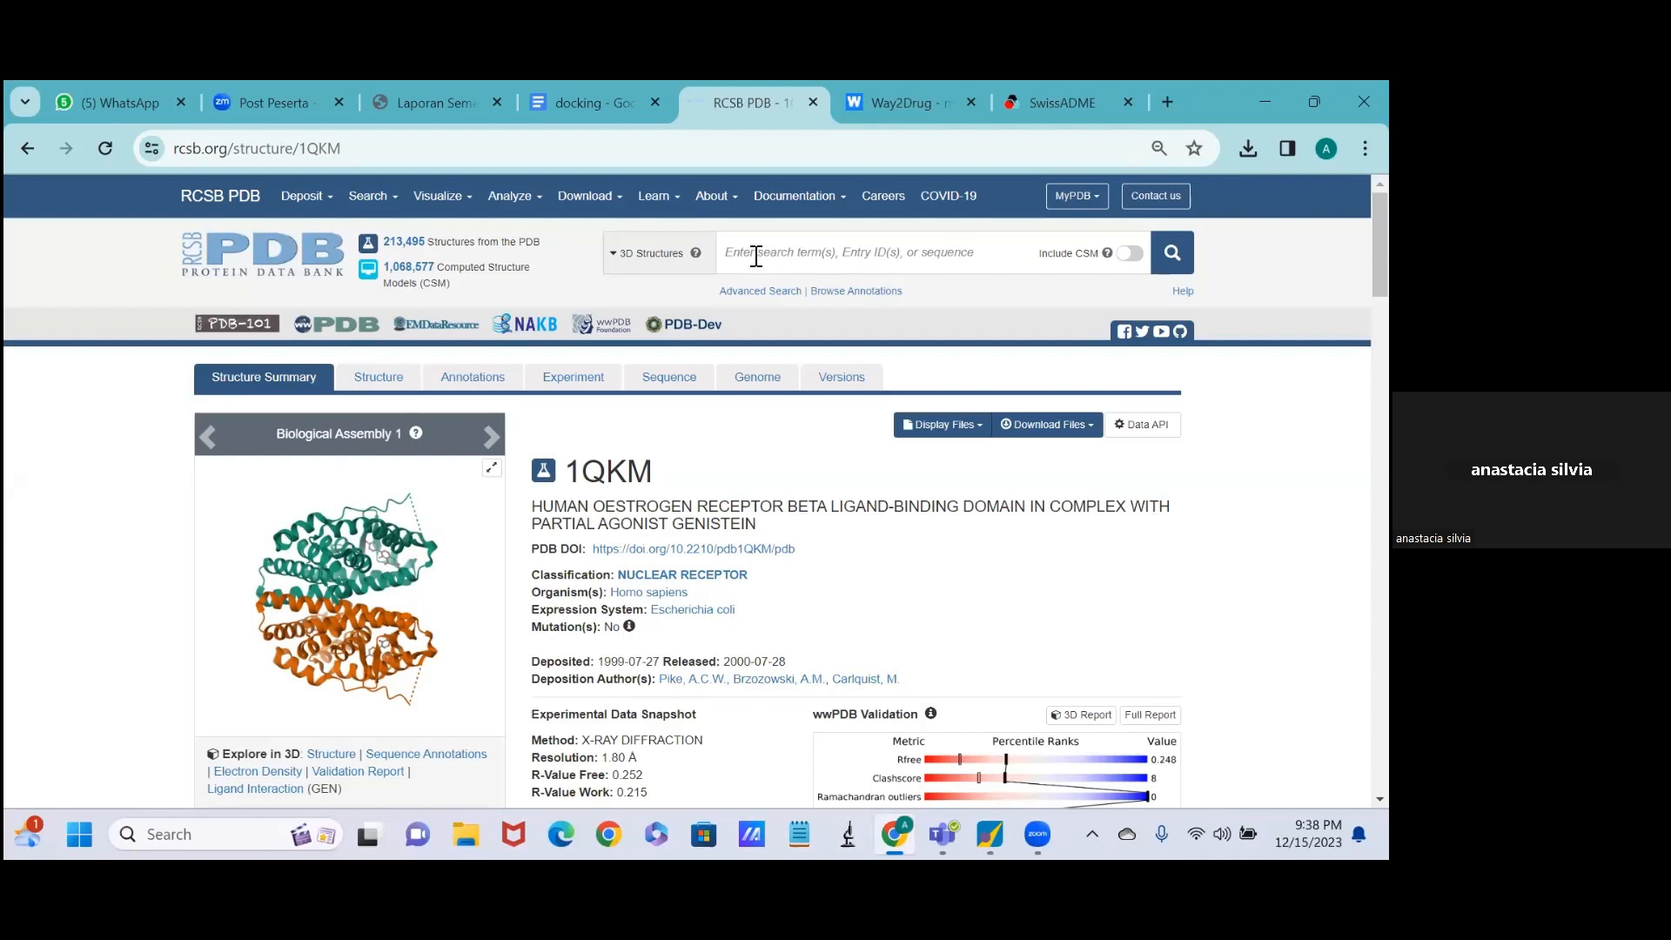
Find the 1QKM entry in the Protein Data Bank and download its structure file in PDB format.
left_click(757, 256)
left_click(756, 256)
type("1QKM")
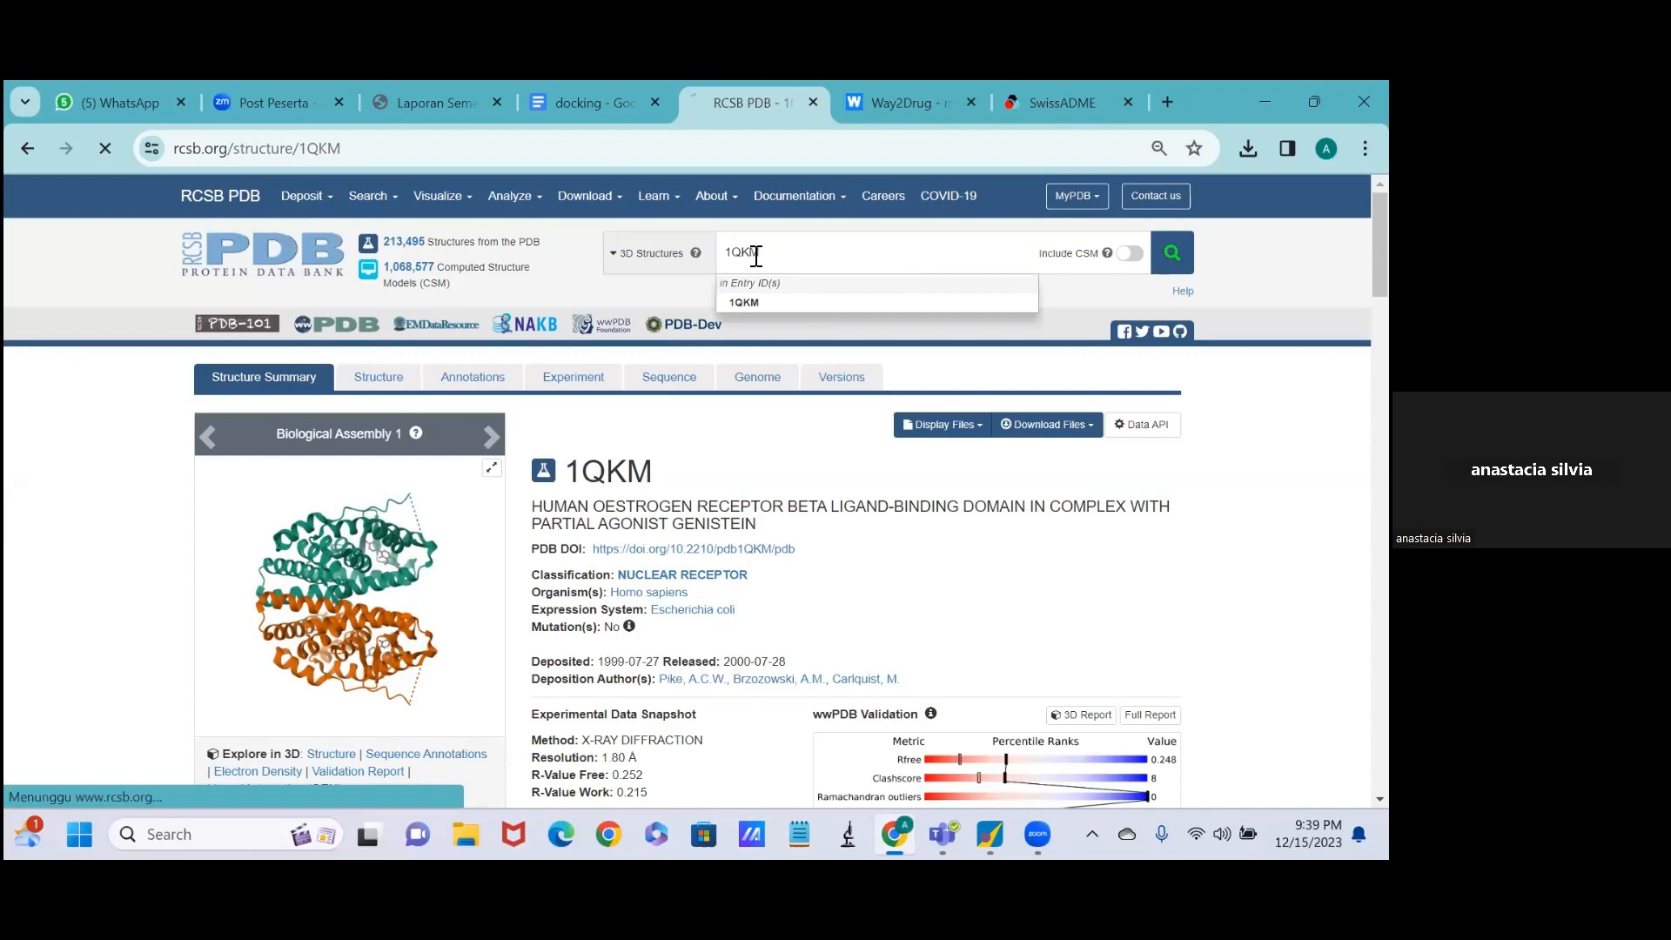
key("Return")
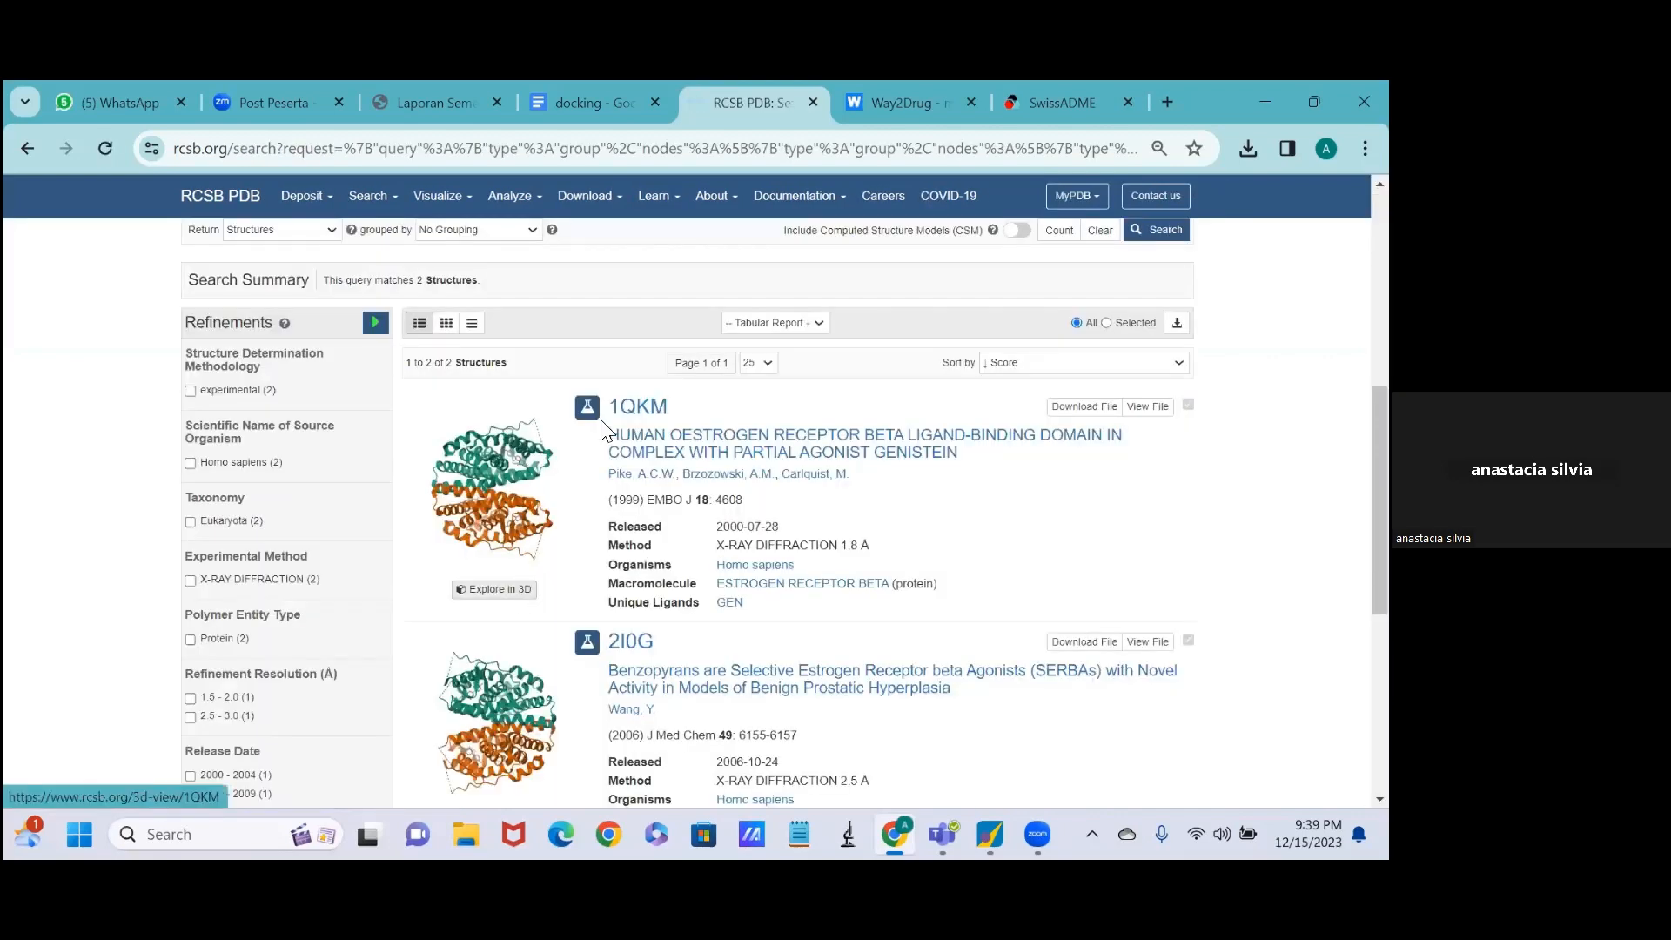
left_click(640, 414)
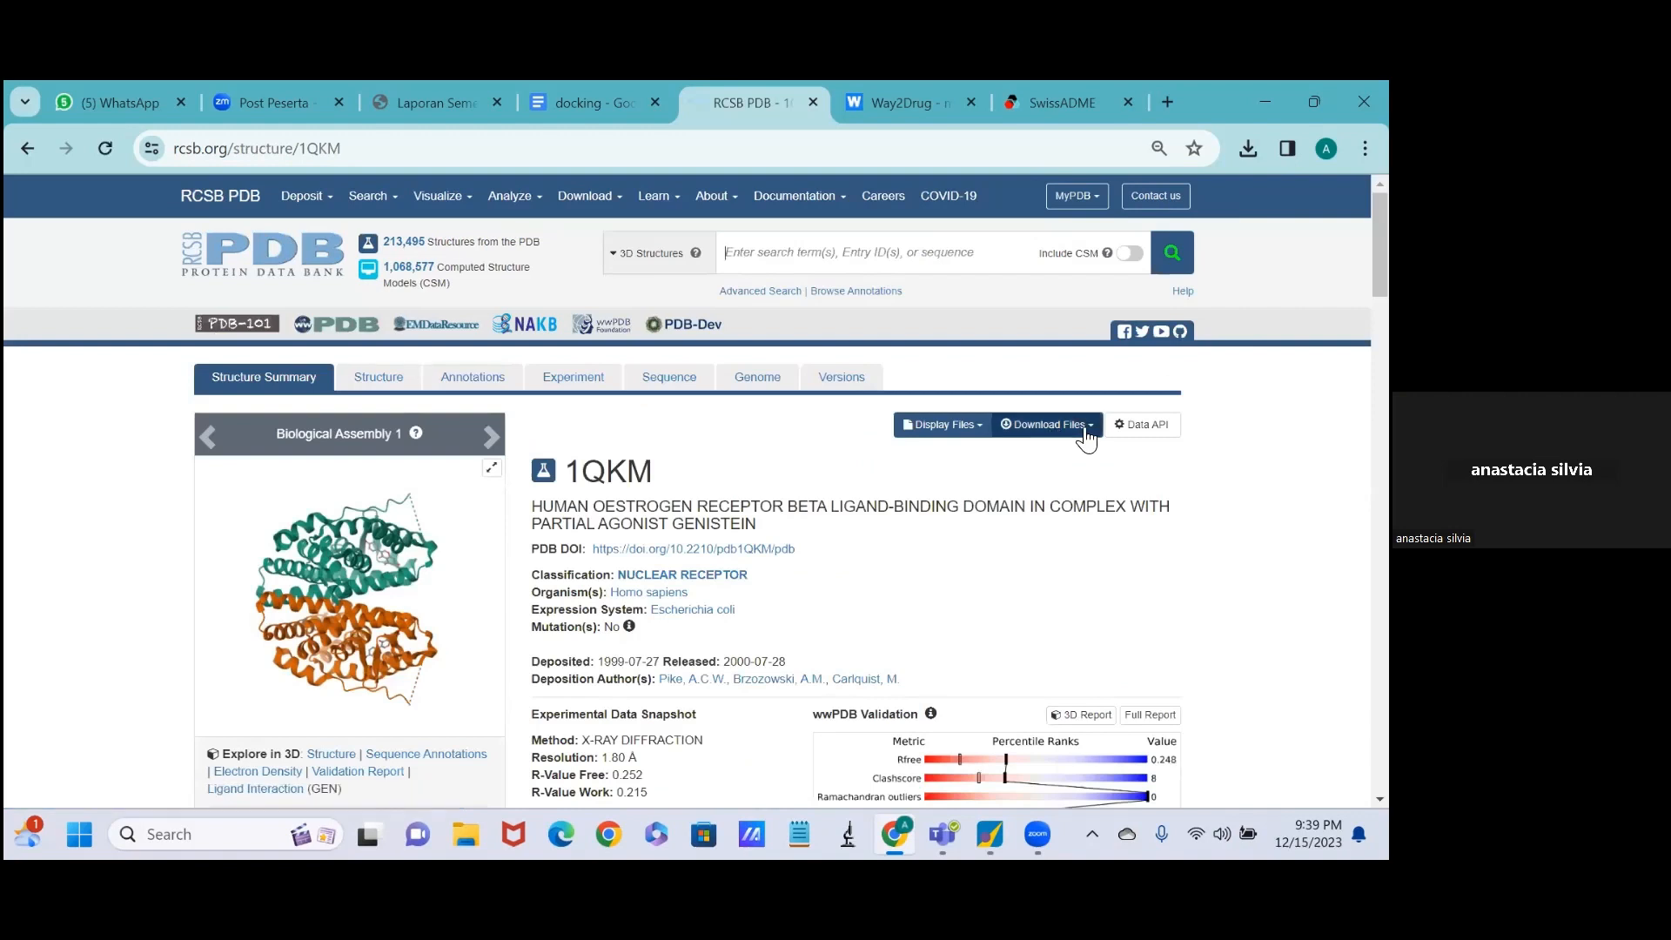
left_click(1086, 435)
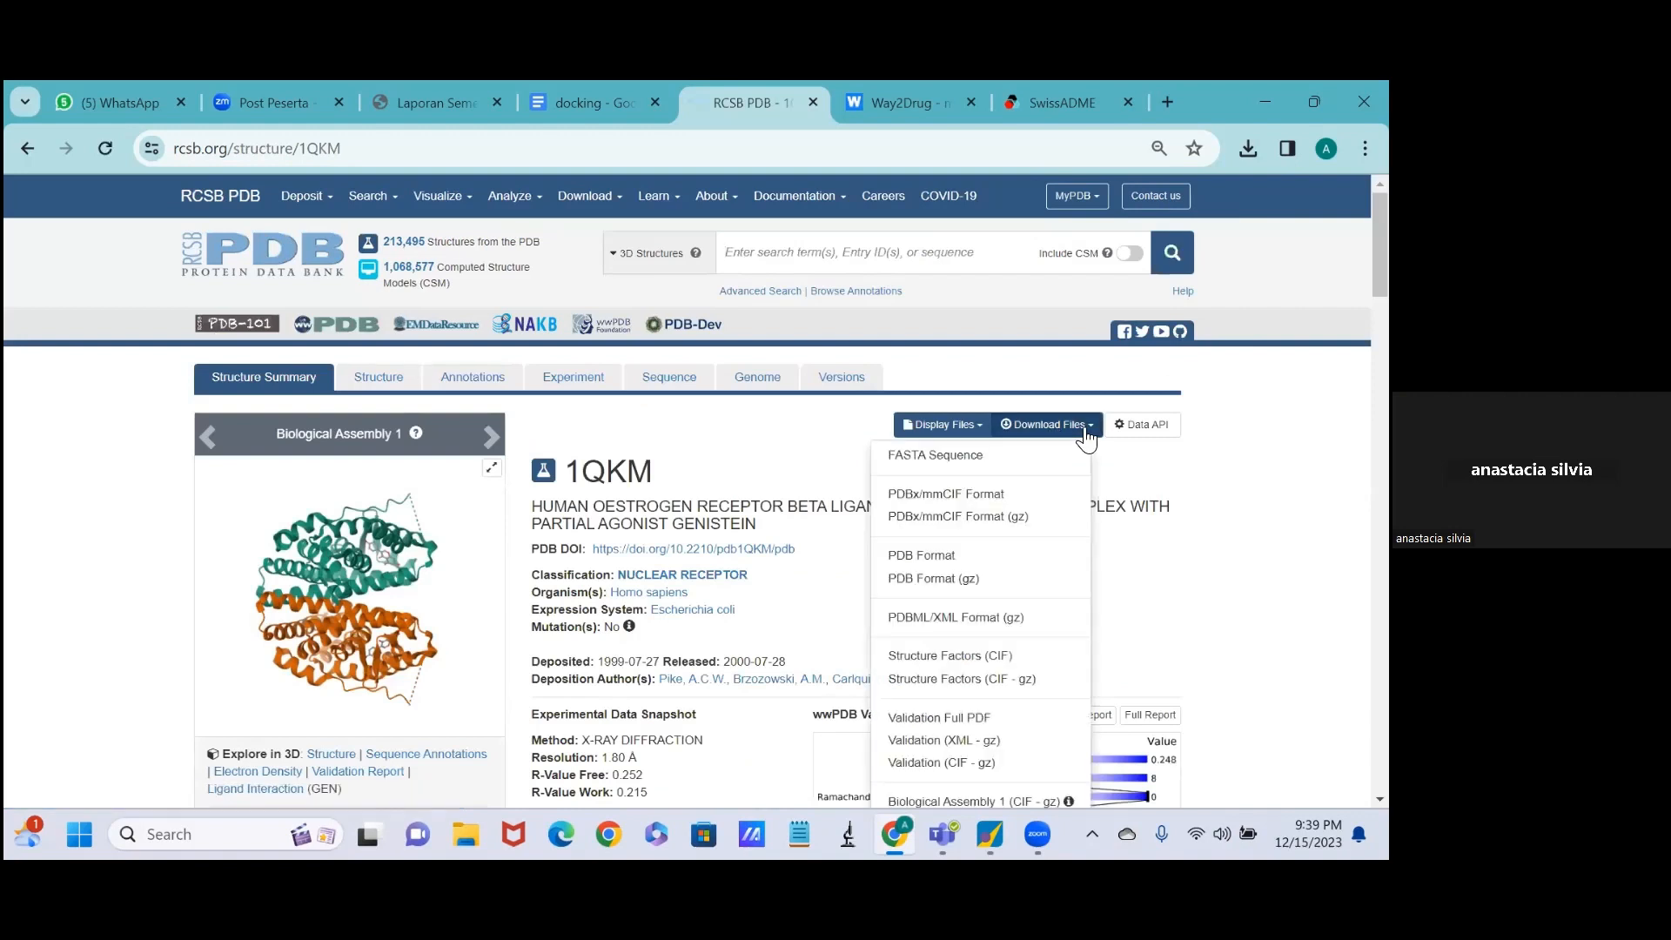
left_click(1003, 561)
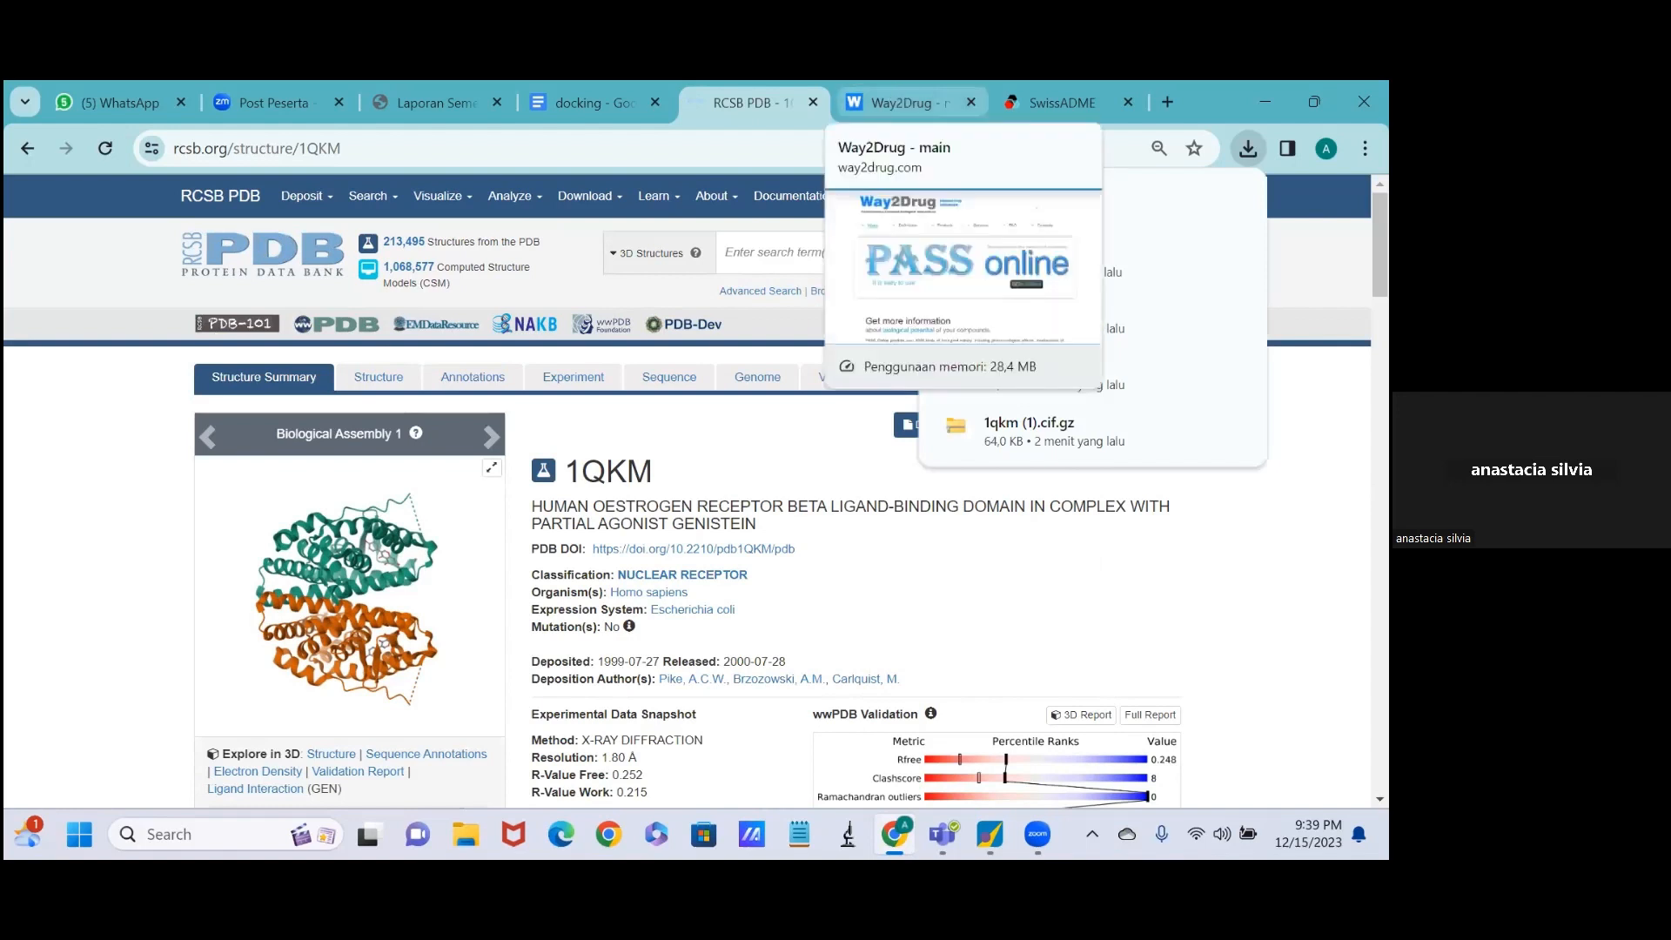
Search the web for pubchem in a new browser tab and open the PubChem site.
left_click(1167, 103)
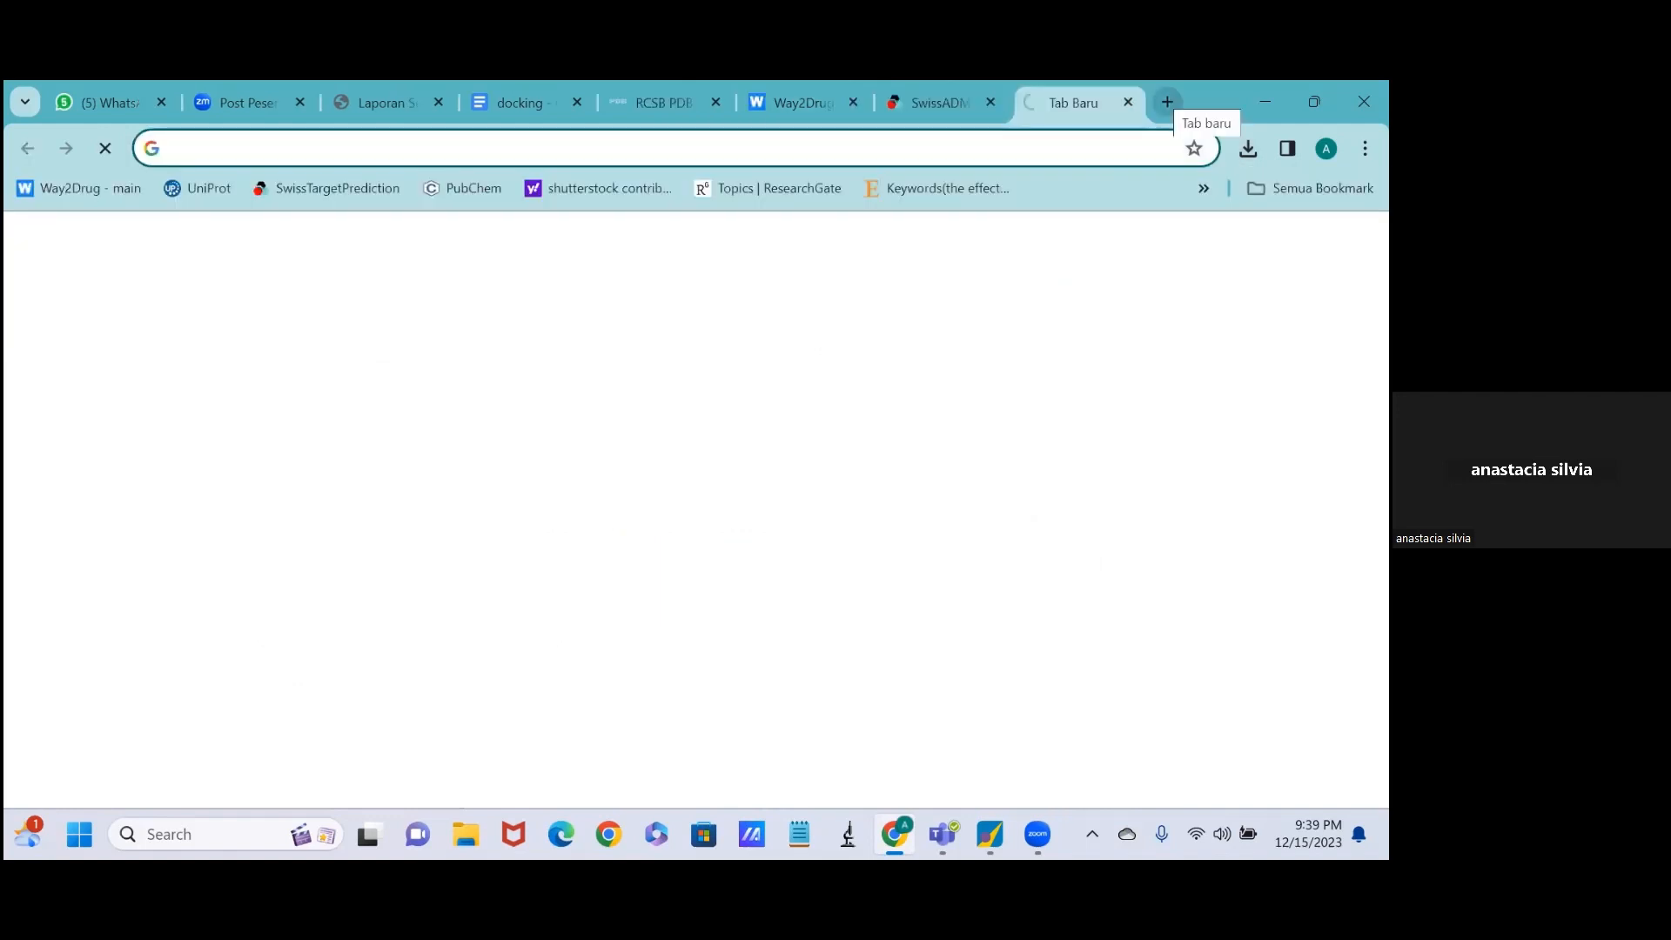
type("PUB")
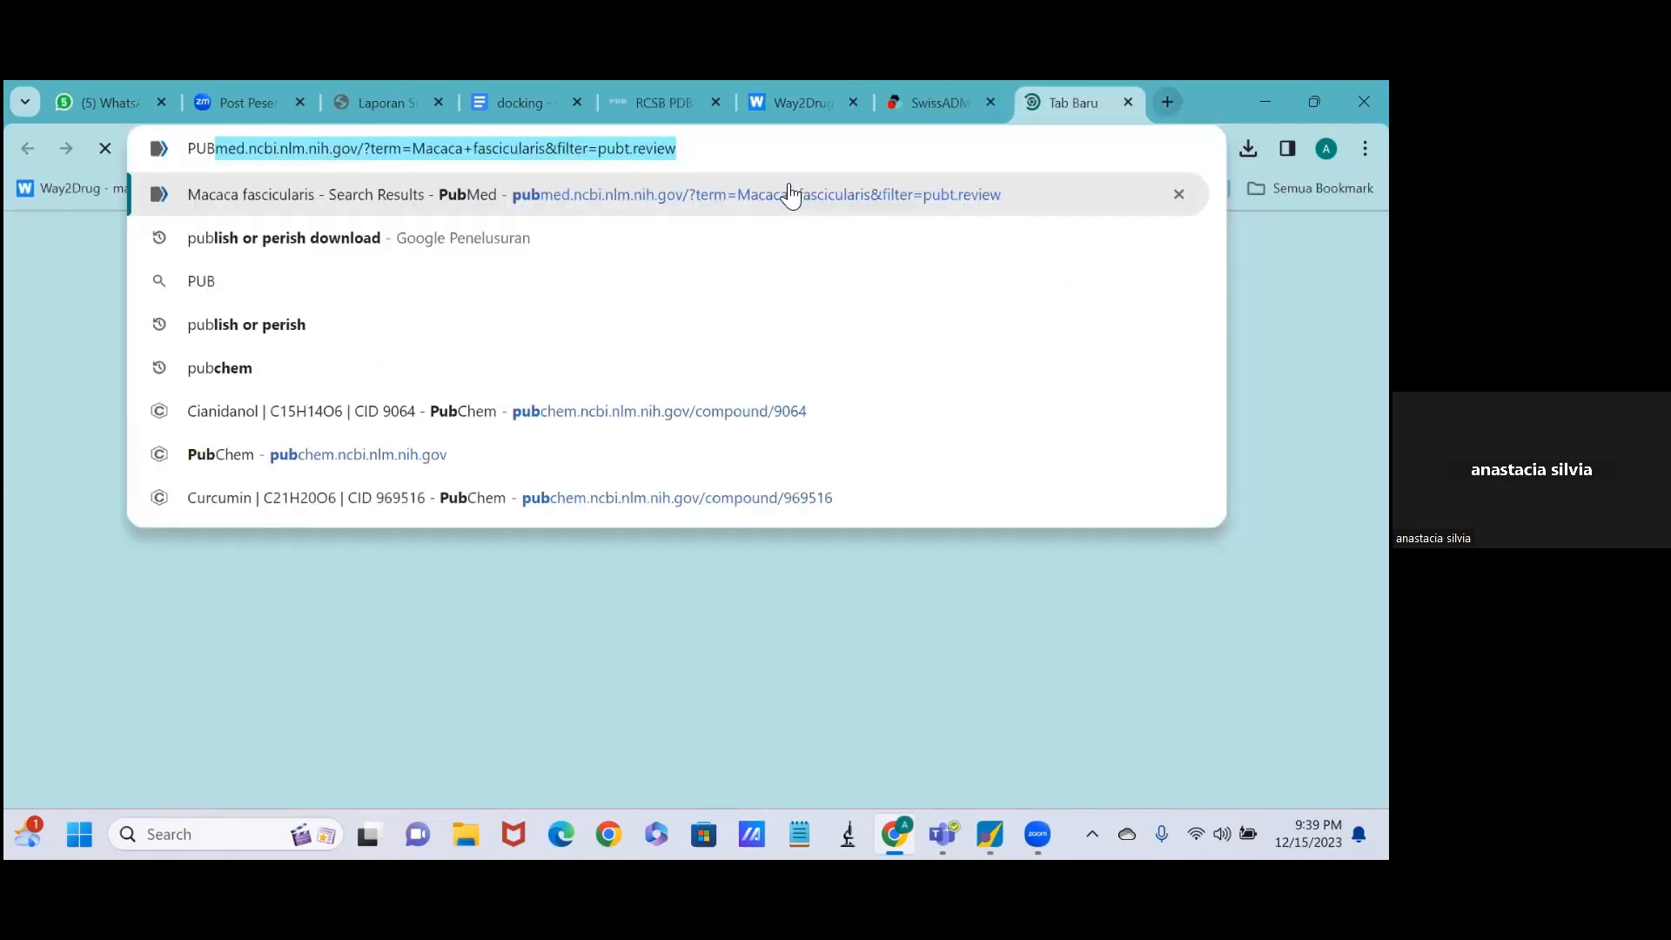
key("Down")
key("Down")
key("Down")
key("Down")
key("Return")
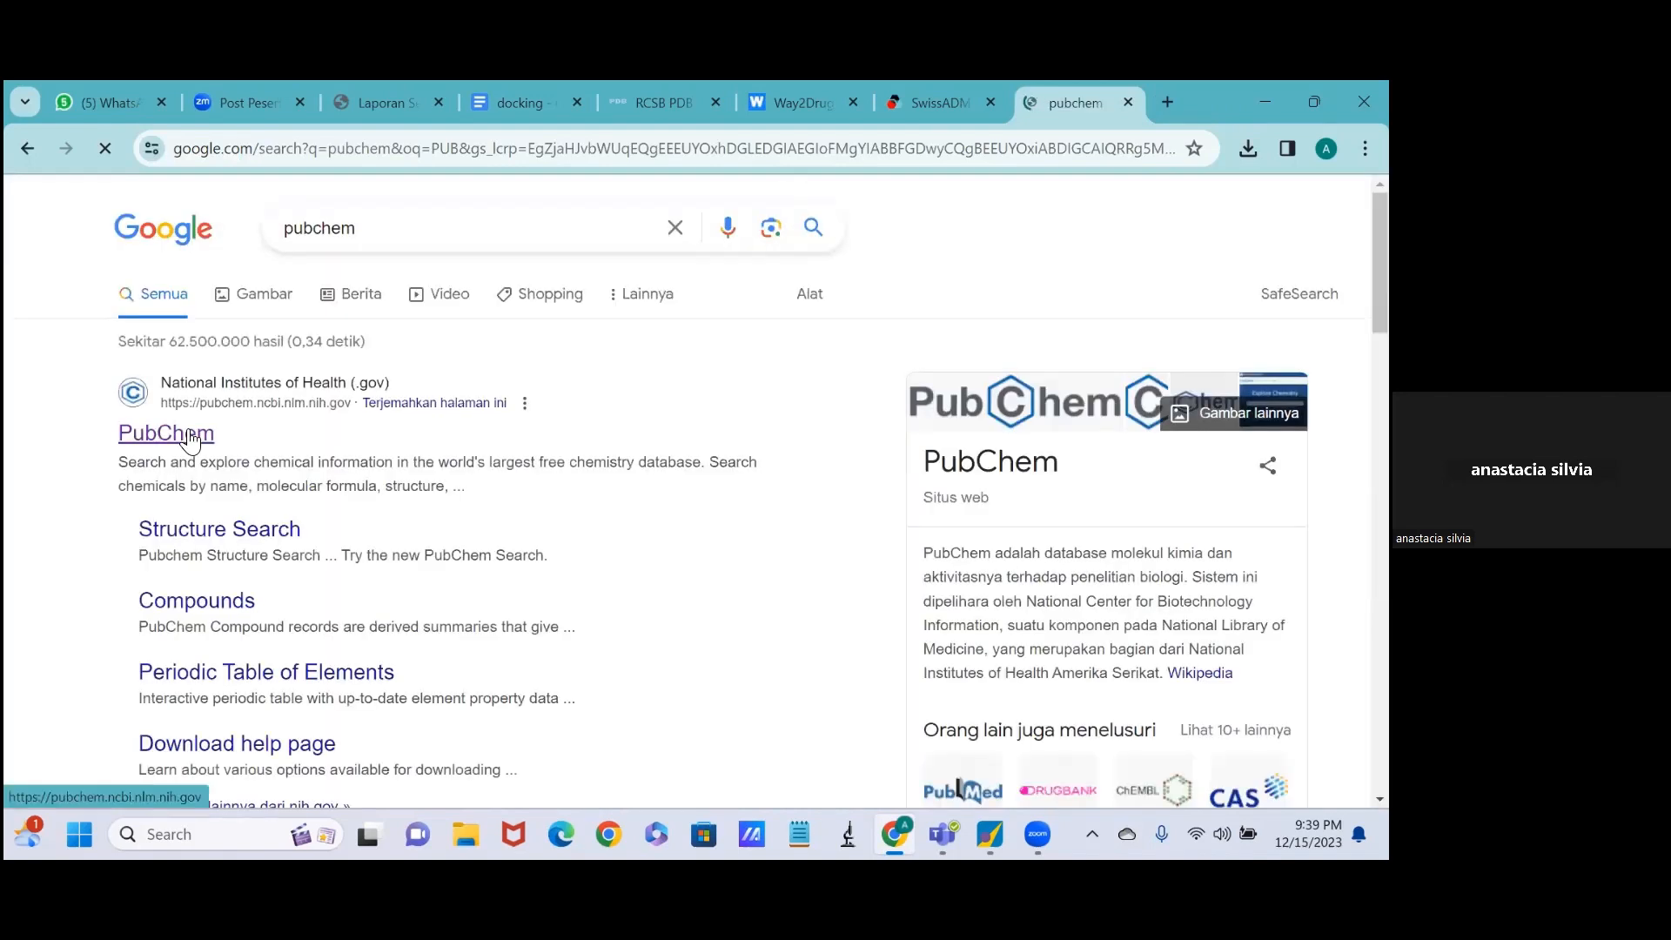
left_click(191, 437)
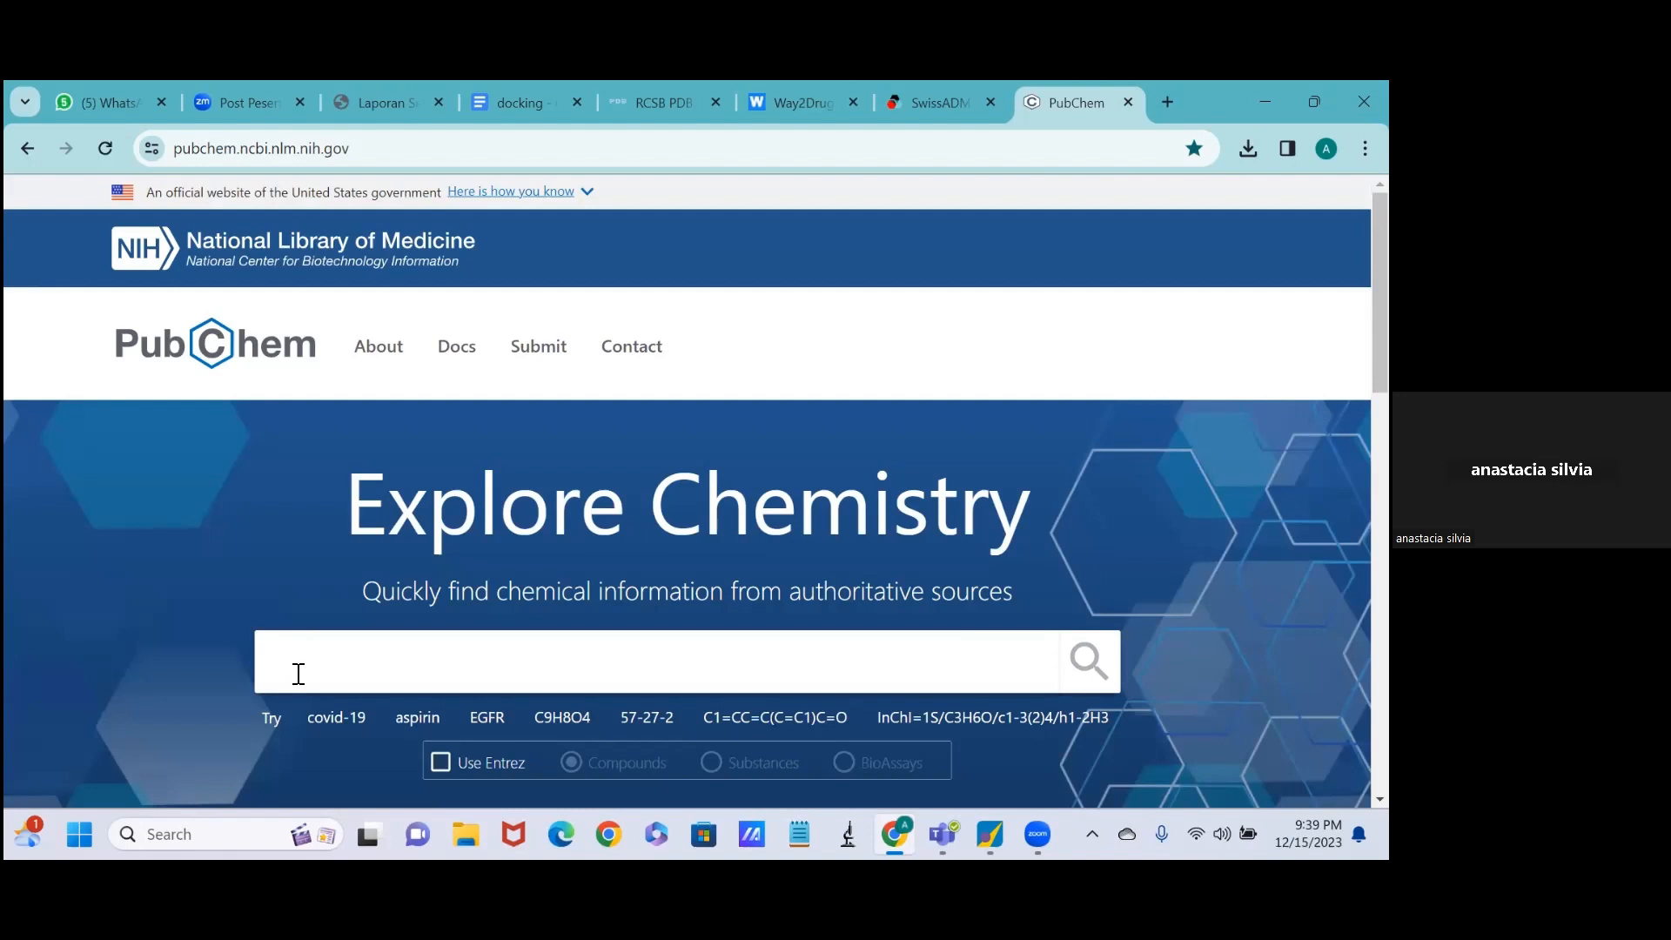
Search PubChem for CUCURMIN and open the best-match compound record for curcumin.
scroll(296, 673, "down", 1)
scroll(293, 675, "down", 1)
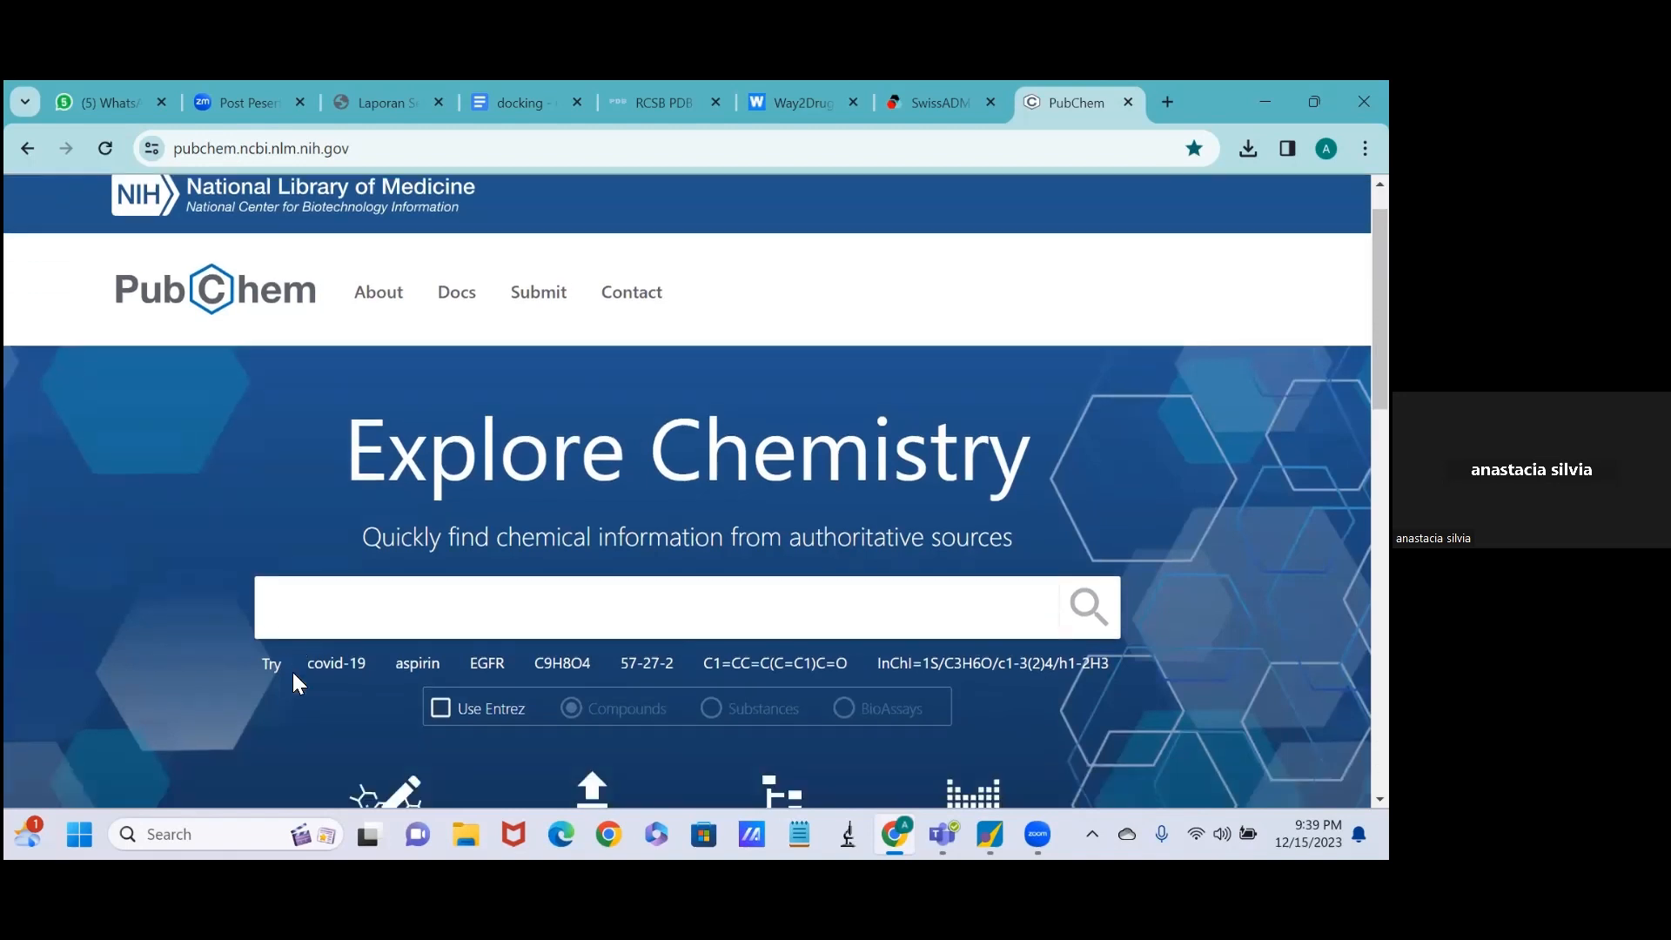
left_click(280, 612)
type("CUCURMI")
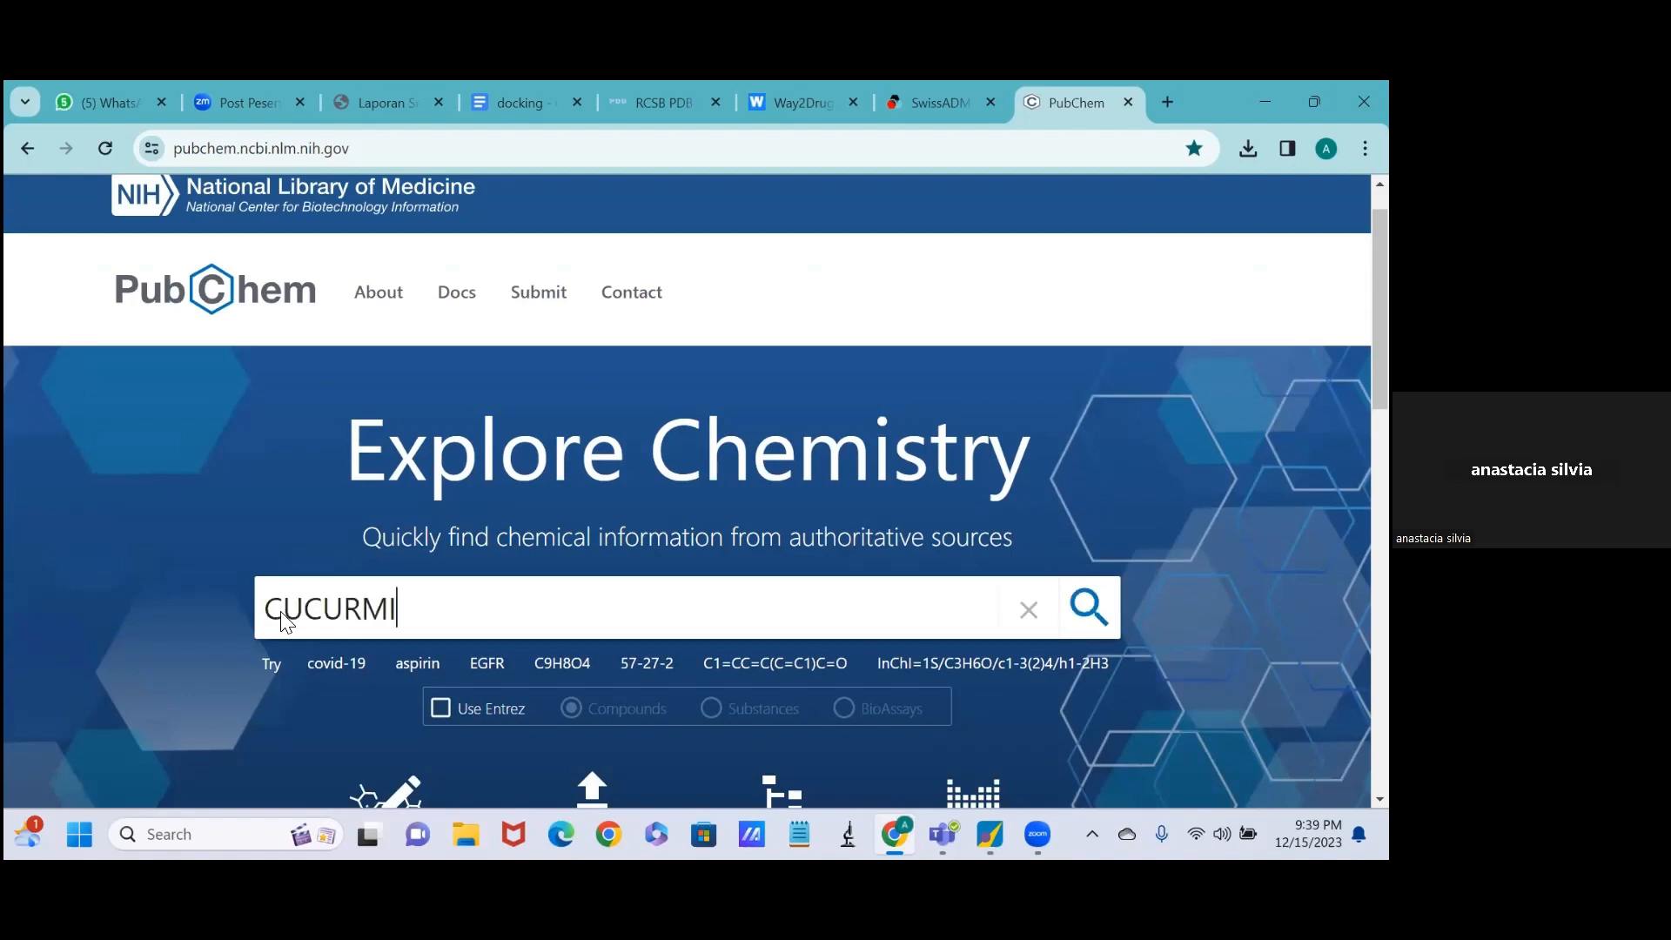
type("N")
key("Return")
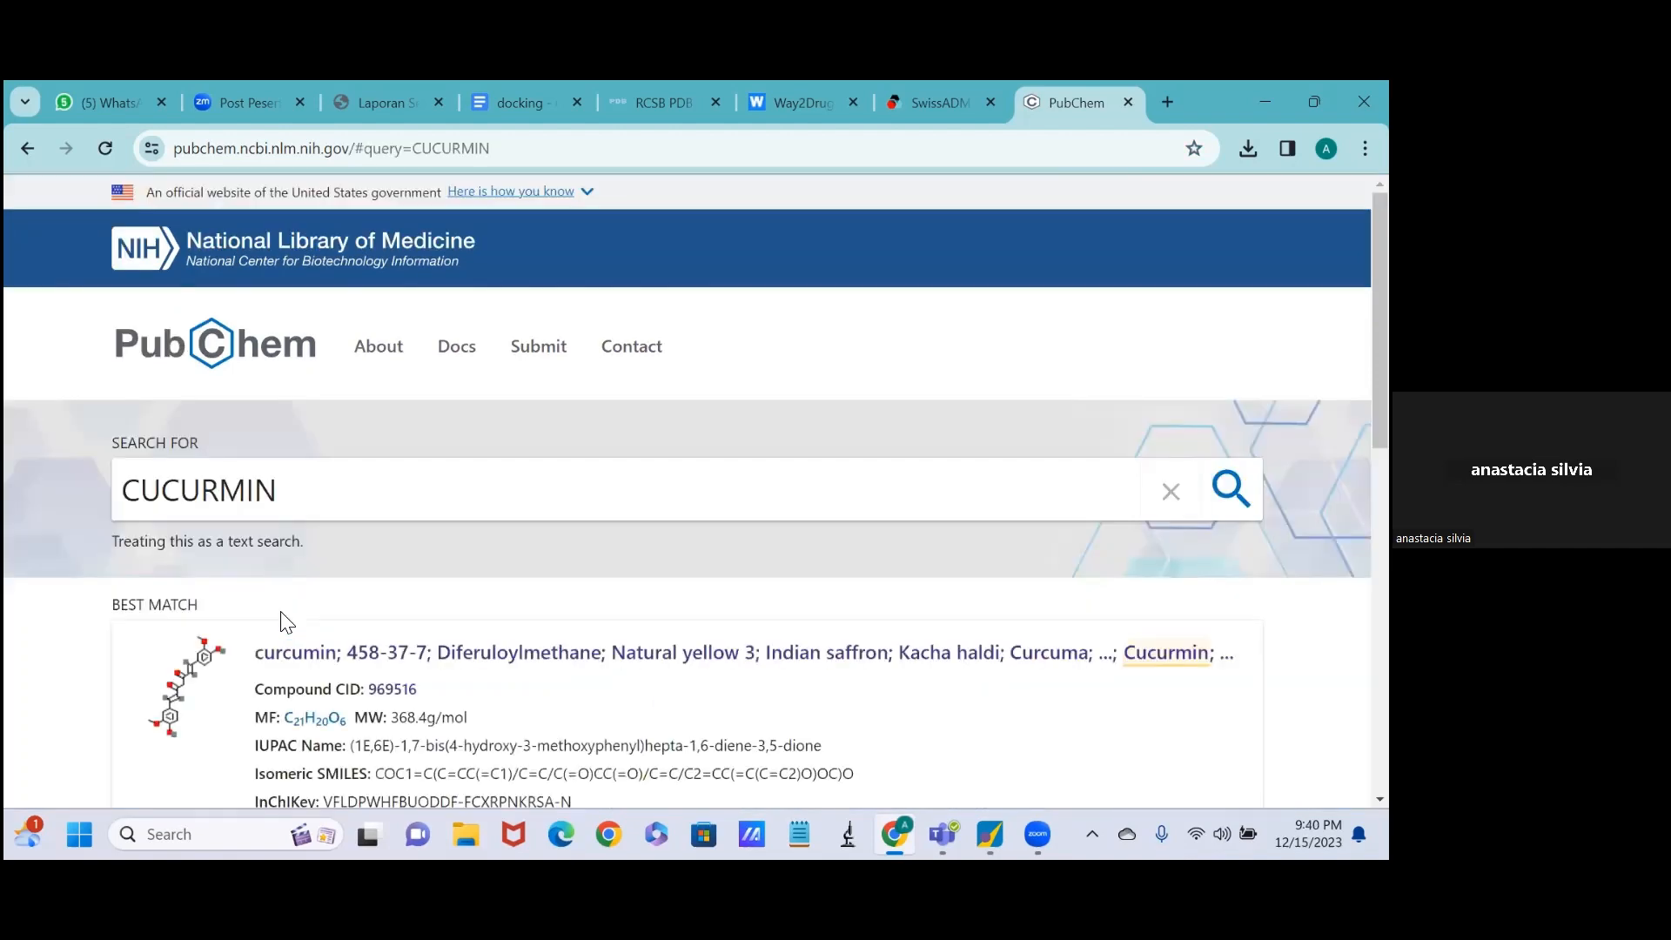
scroll(297, 664, "down", 1)
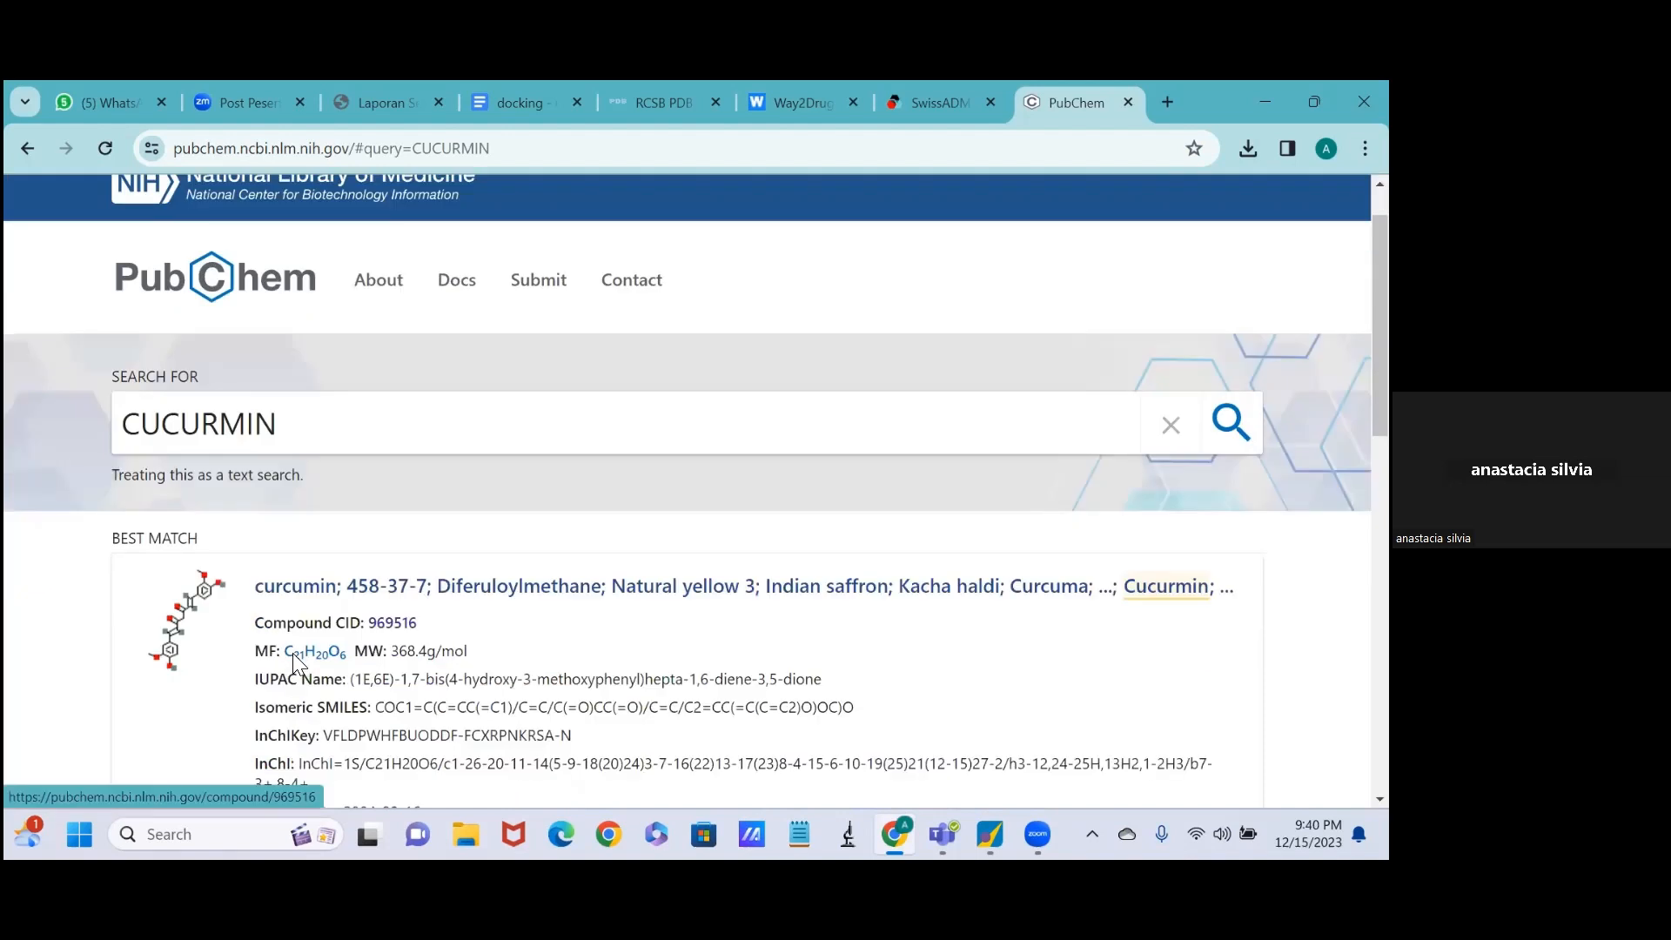
scroll(296, 655, "down", 1)
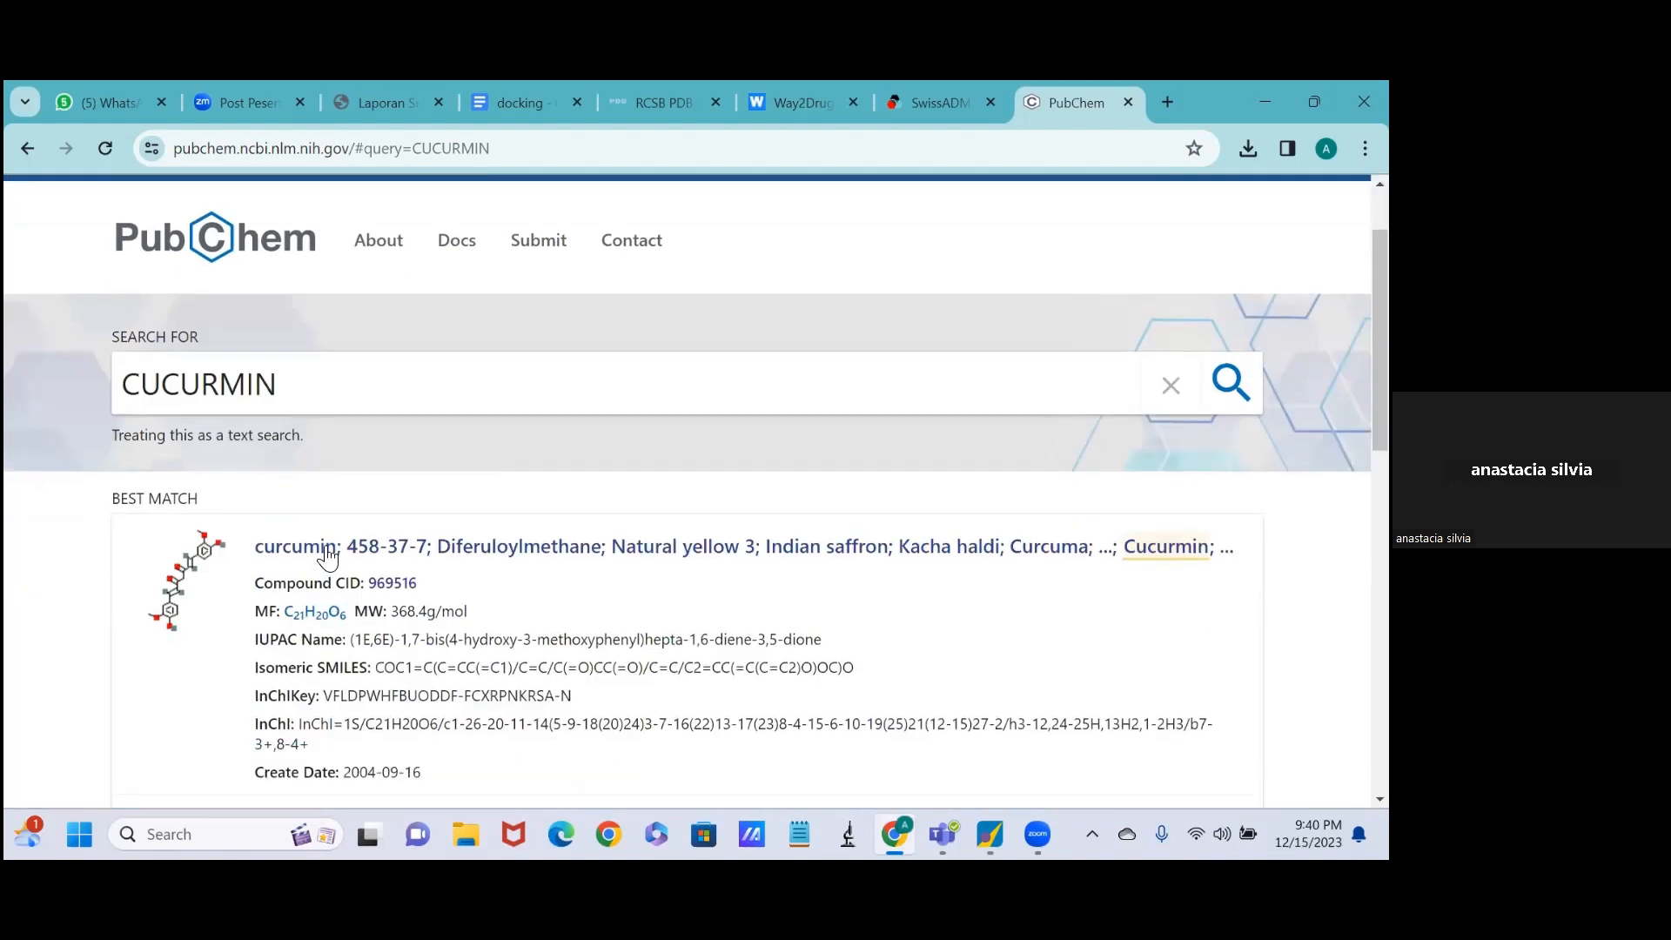
left_click(327, 548)
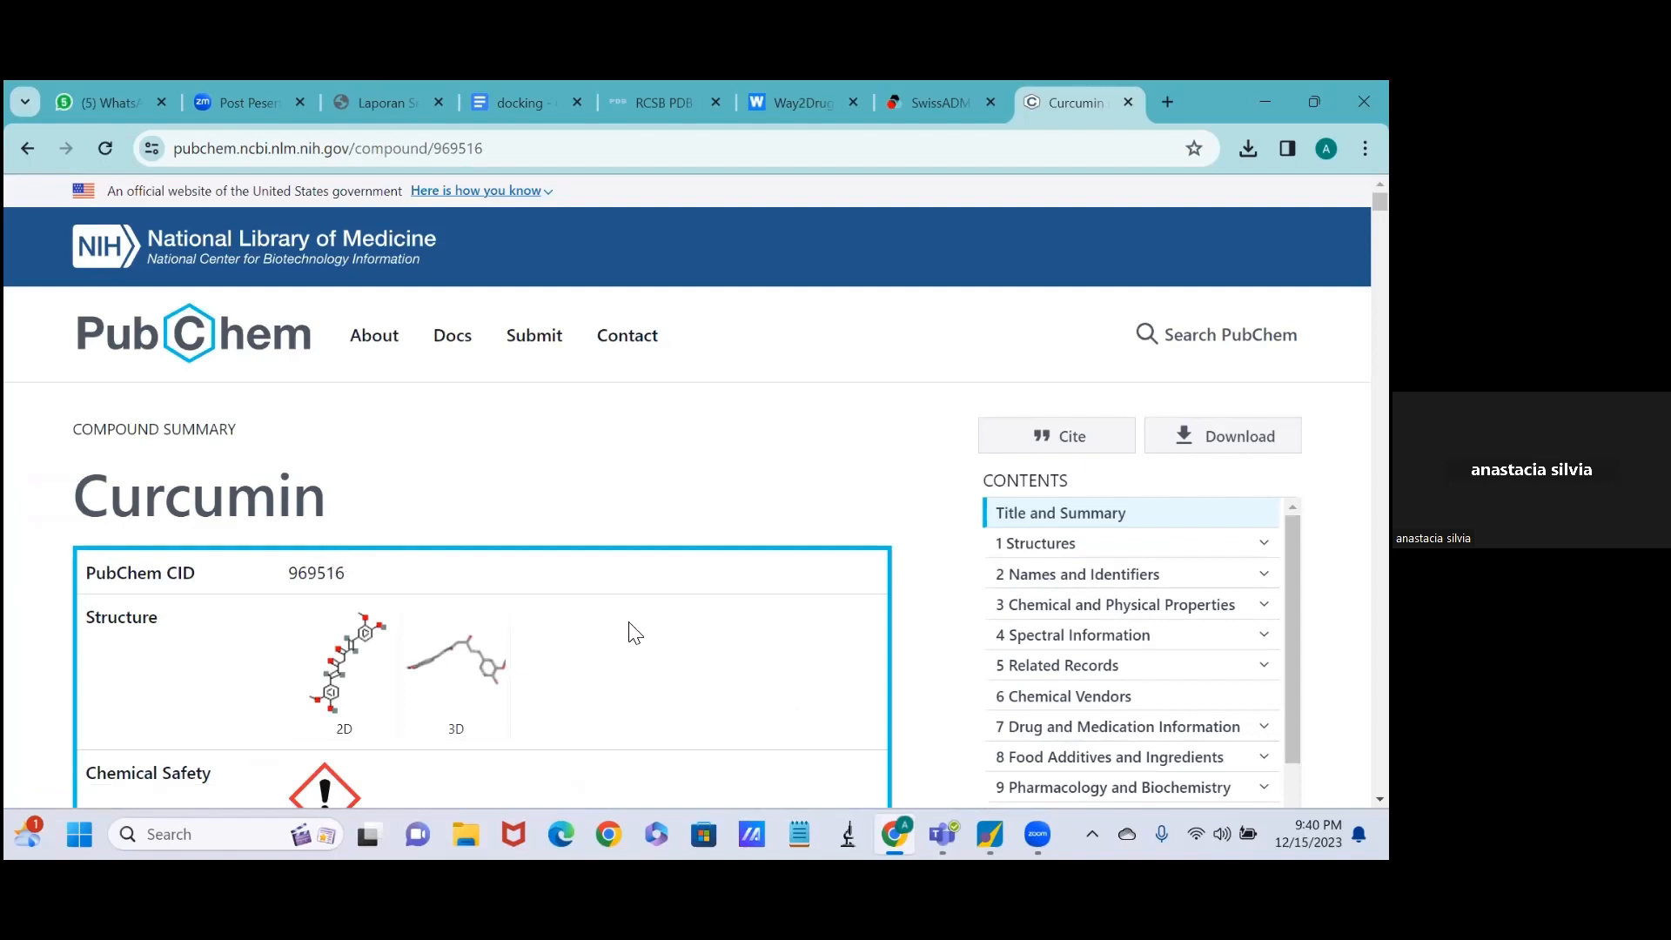
Save curcumin's 3D Conformer structure in SDF format and close the download options.
scroll(635, 633, "down", 1)
scroll(962, 488, "down", 1)
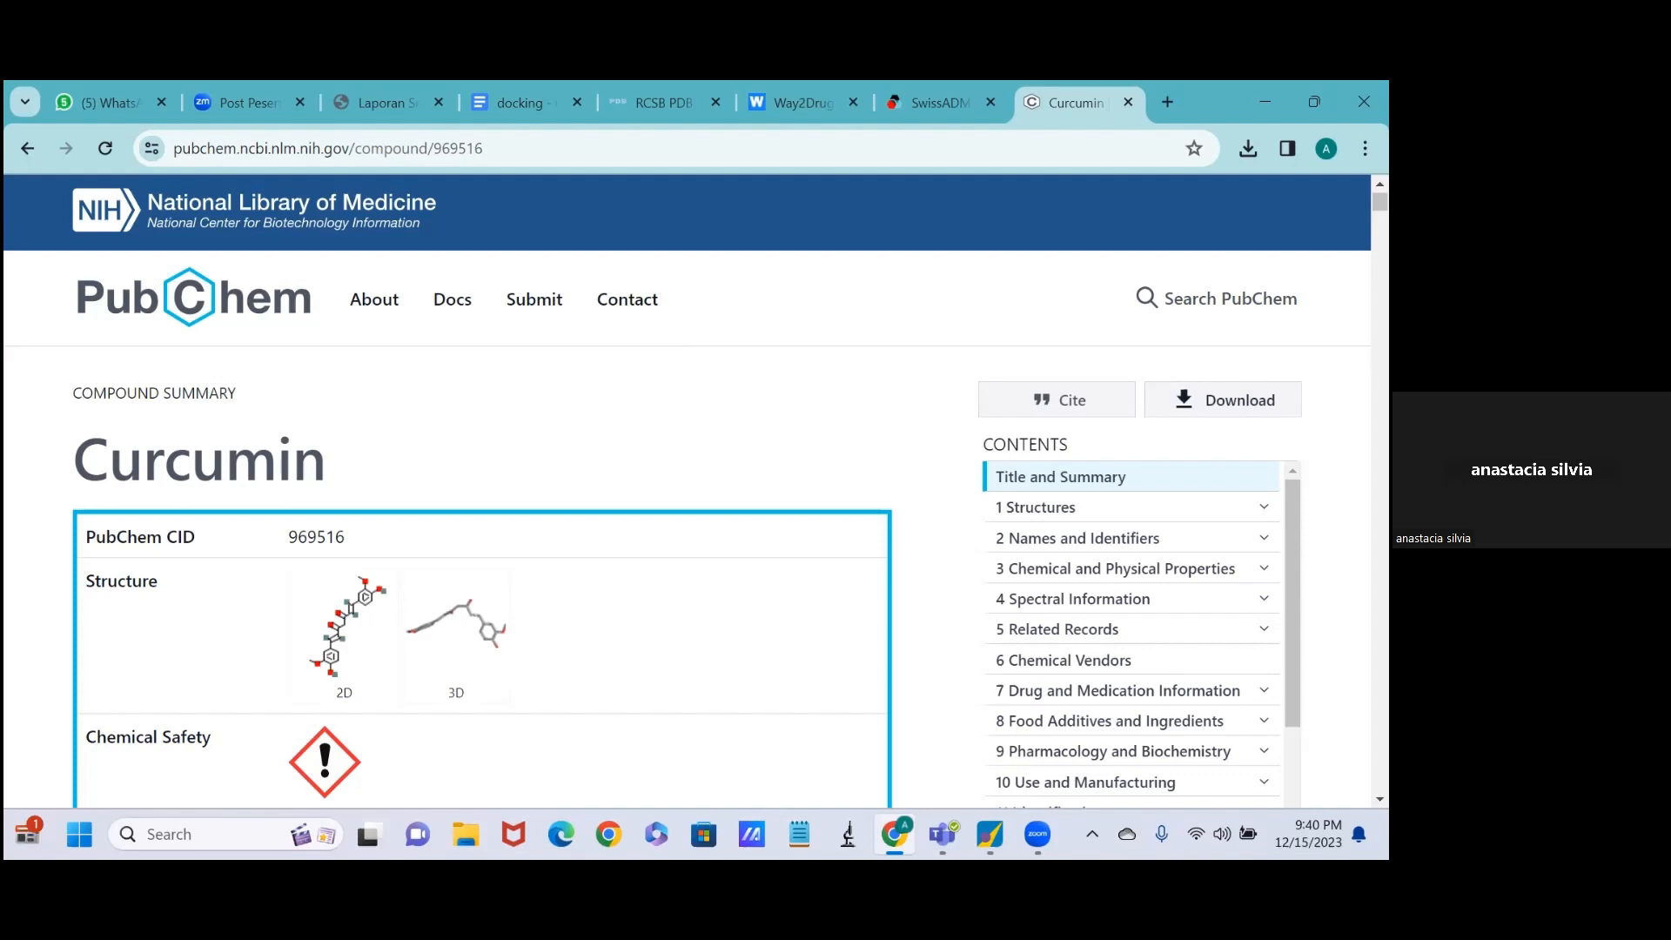
left_click(1222, 399)
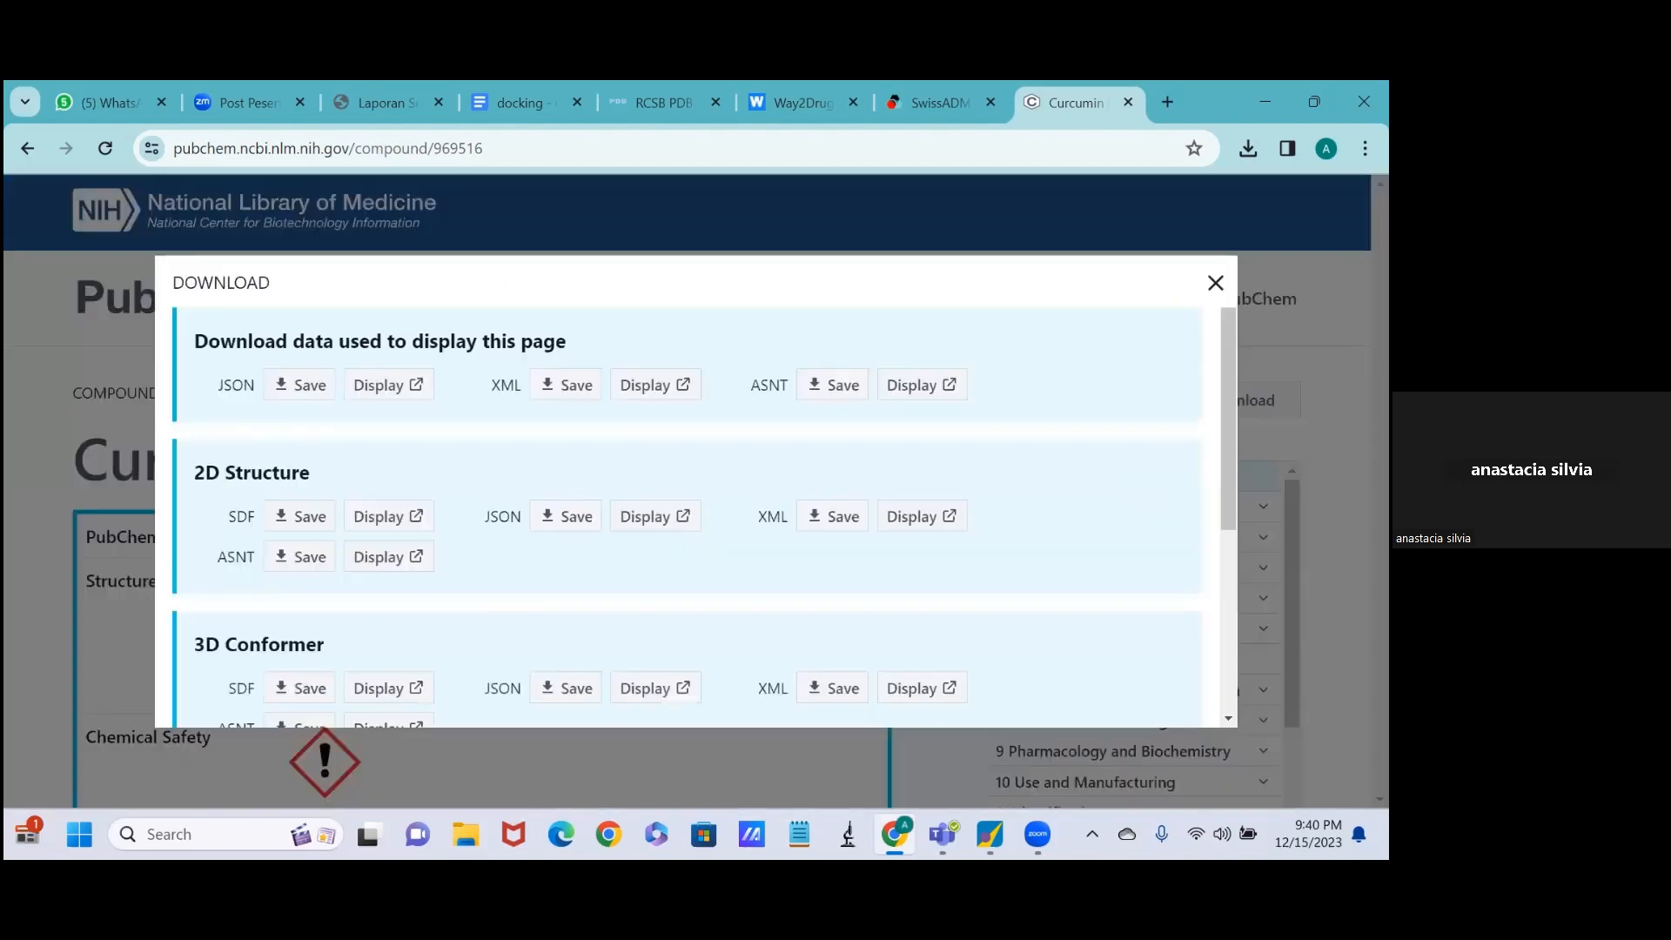
scroll(511, 543, "down", 1)
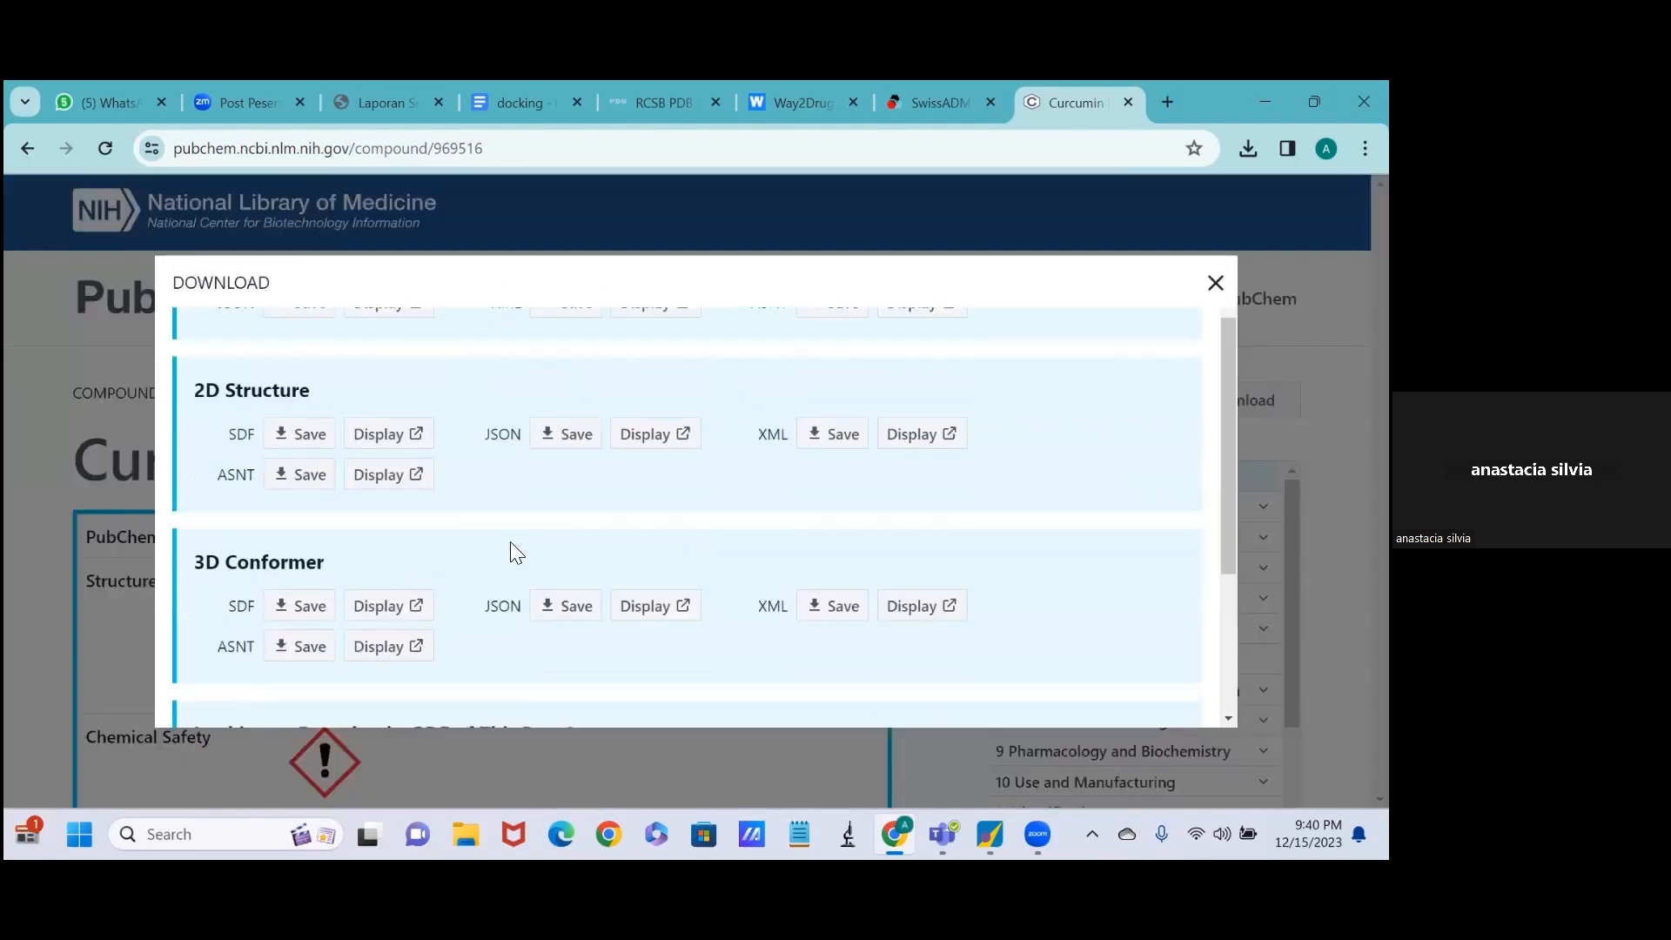
left_click(303, 607)
left_click(278, 606)
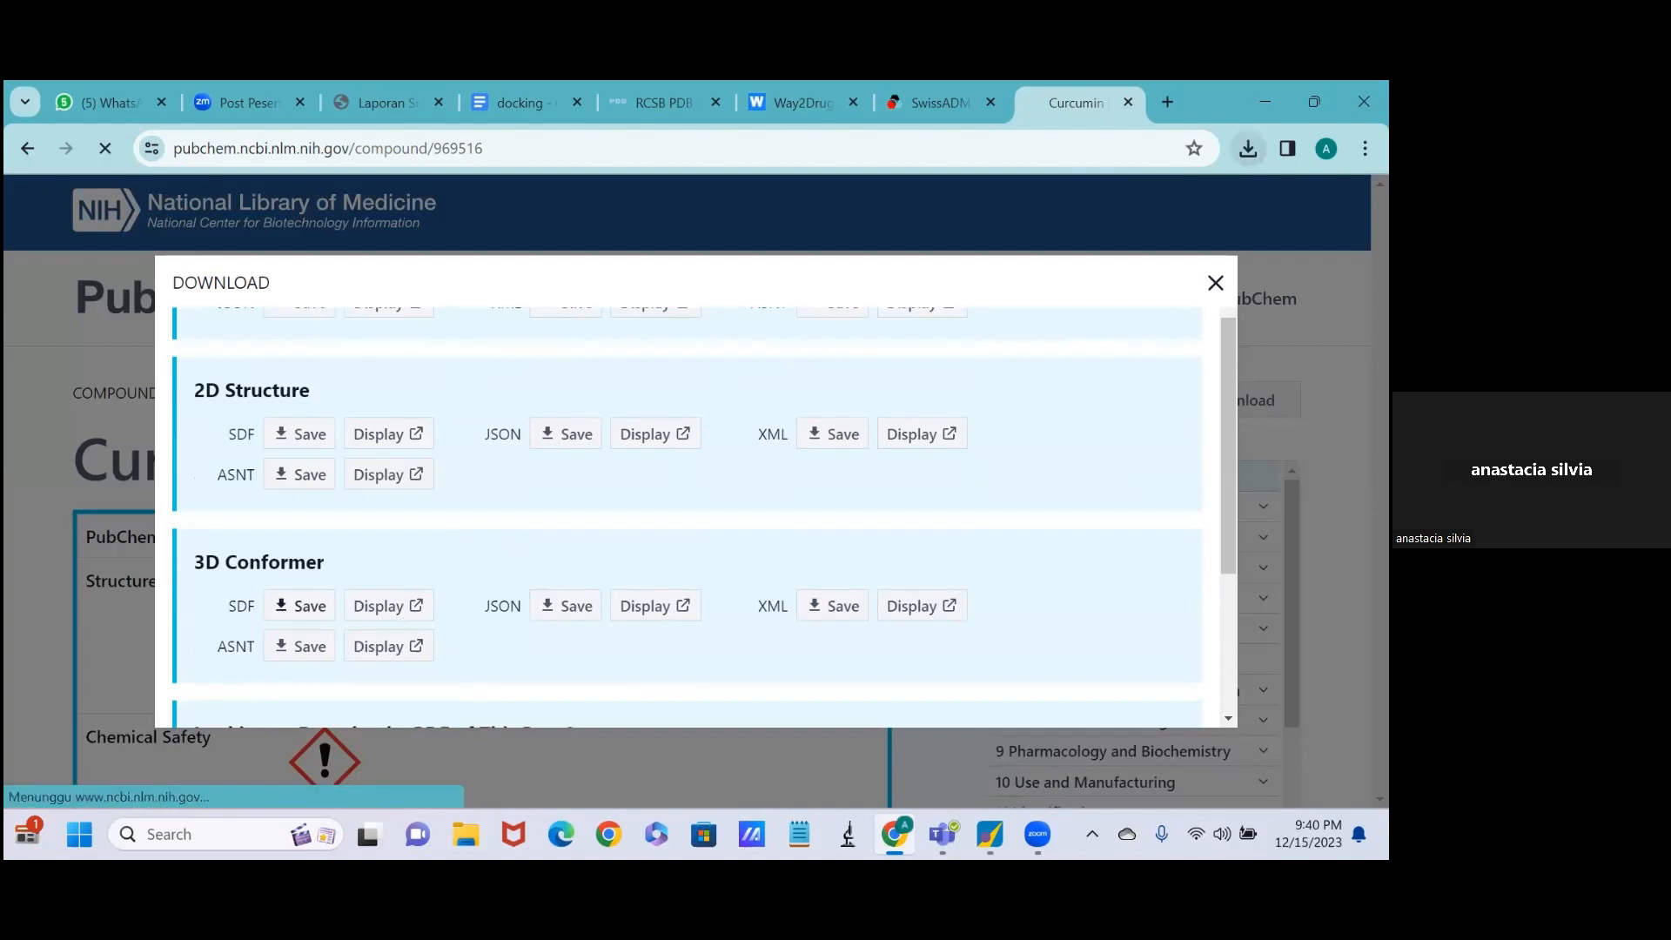
left_click(1216, 282)
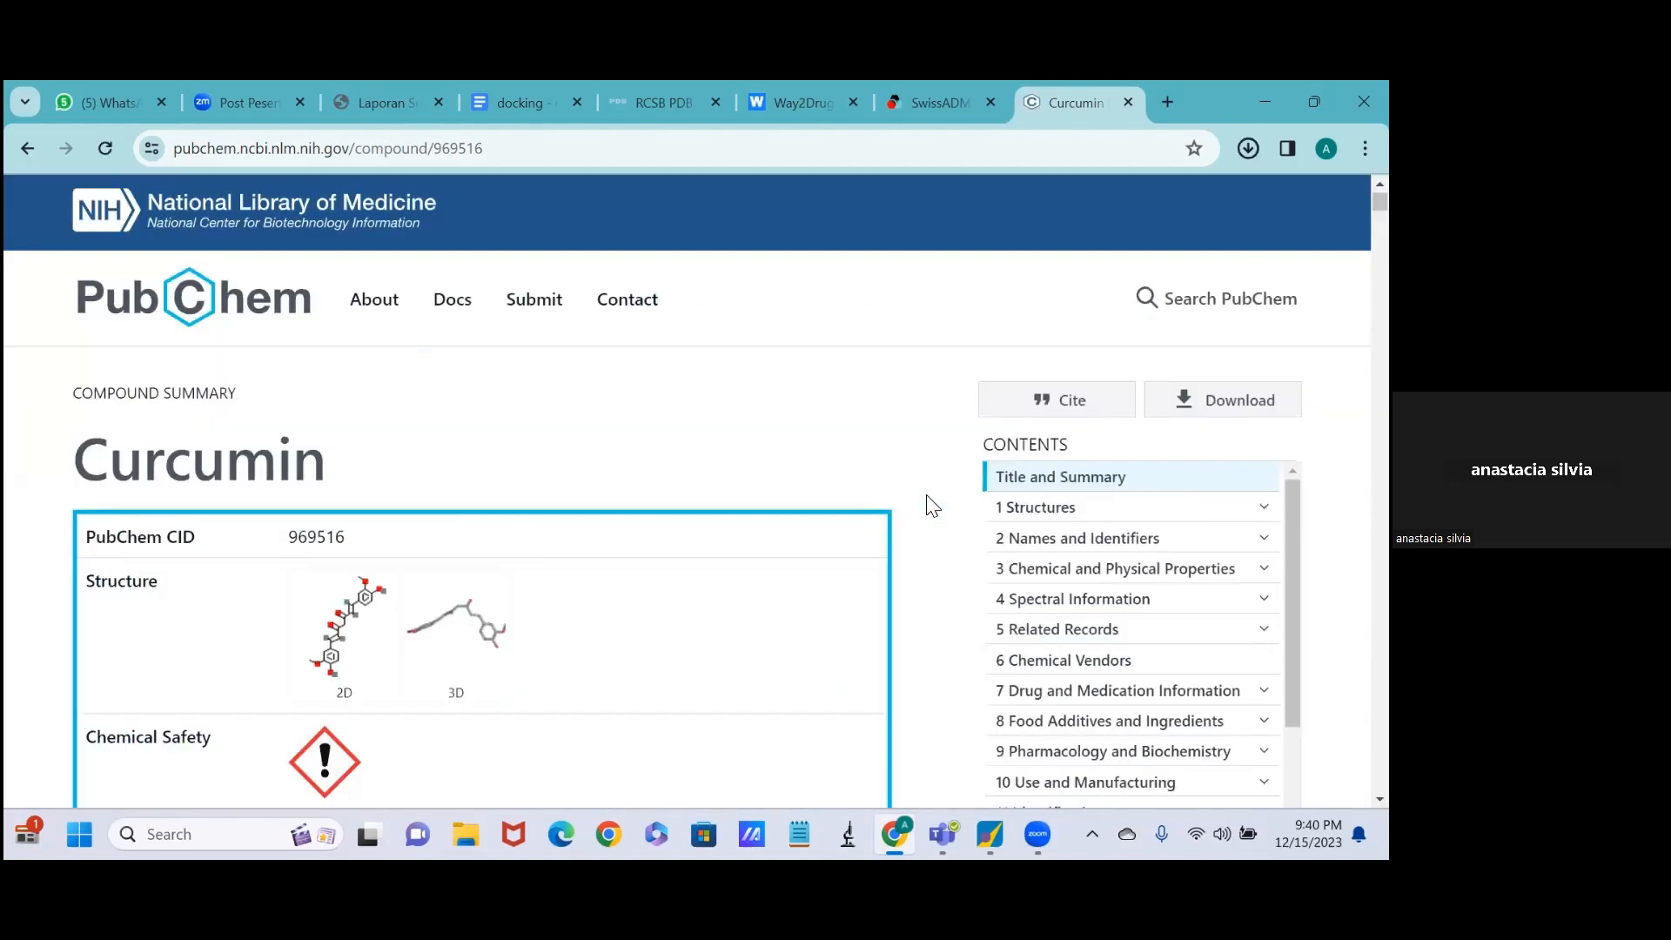
left_click_drag(926, 496, 773, 600)
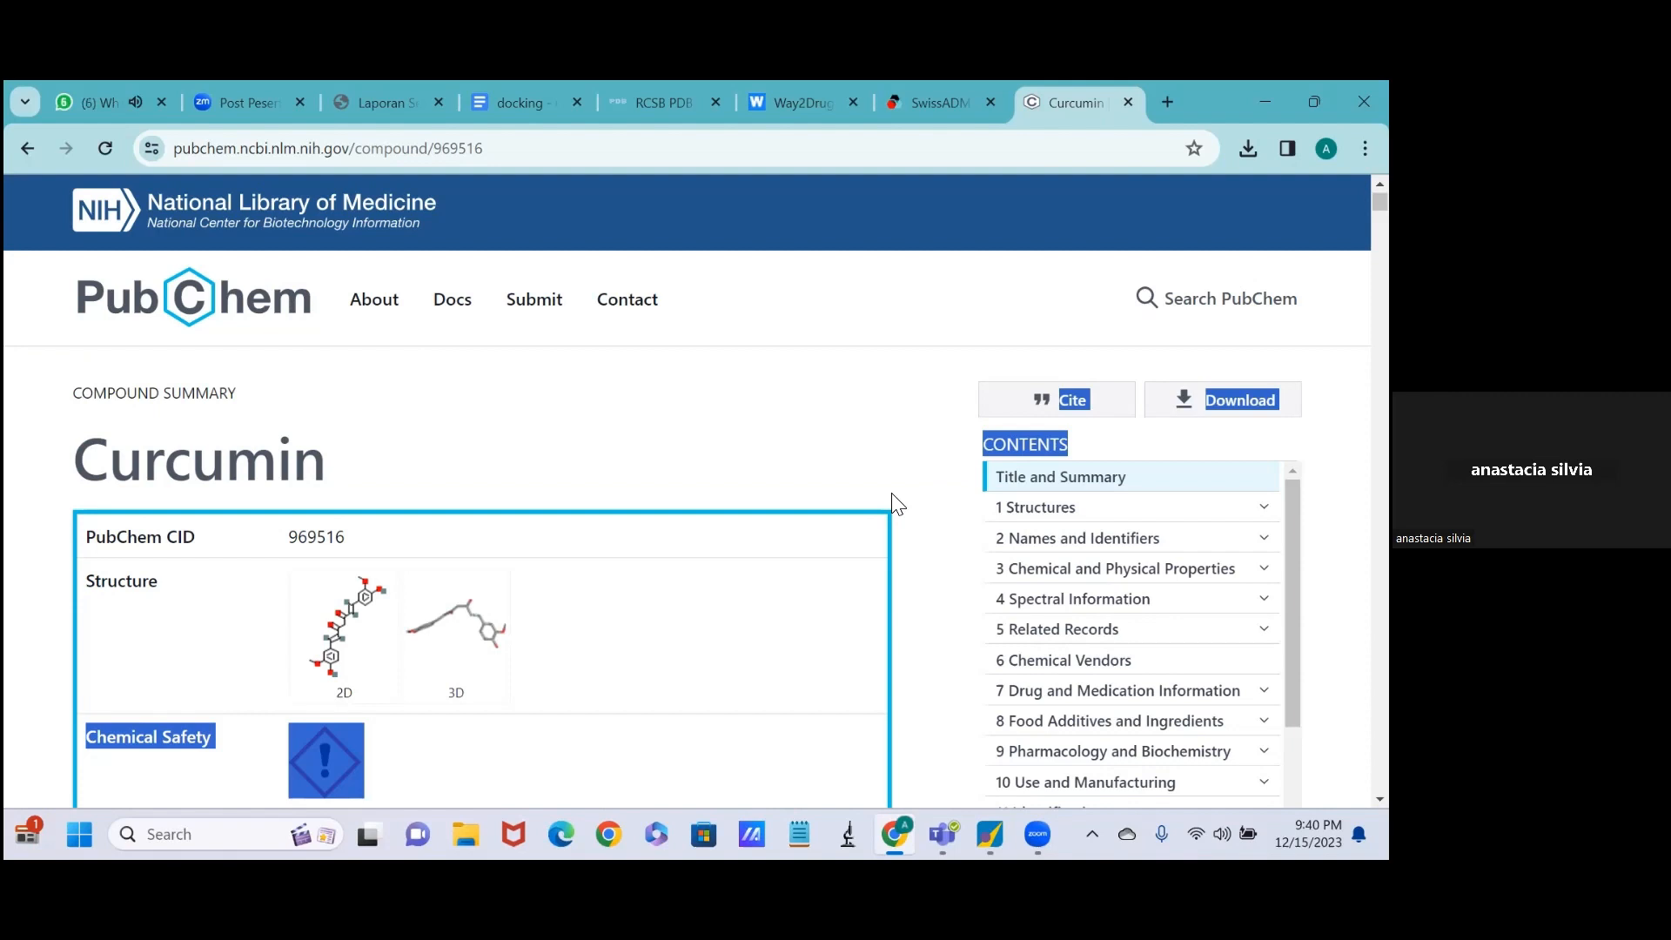
scroll(892, 494, "down", 1)
scroll(892, 495, "down", 1)
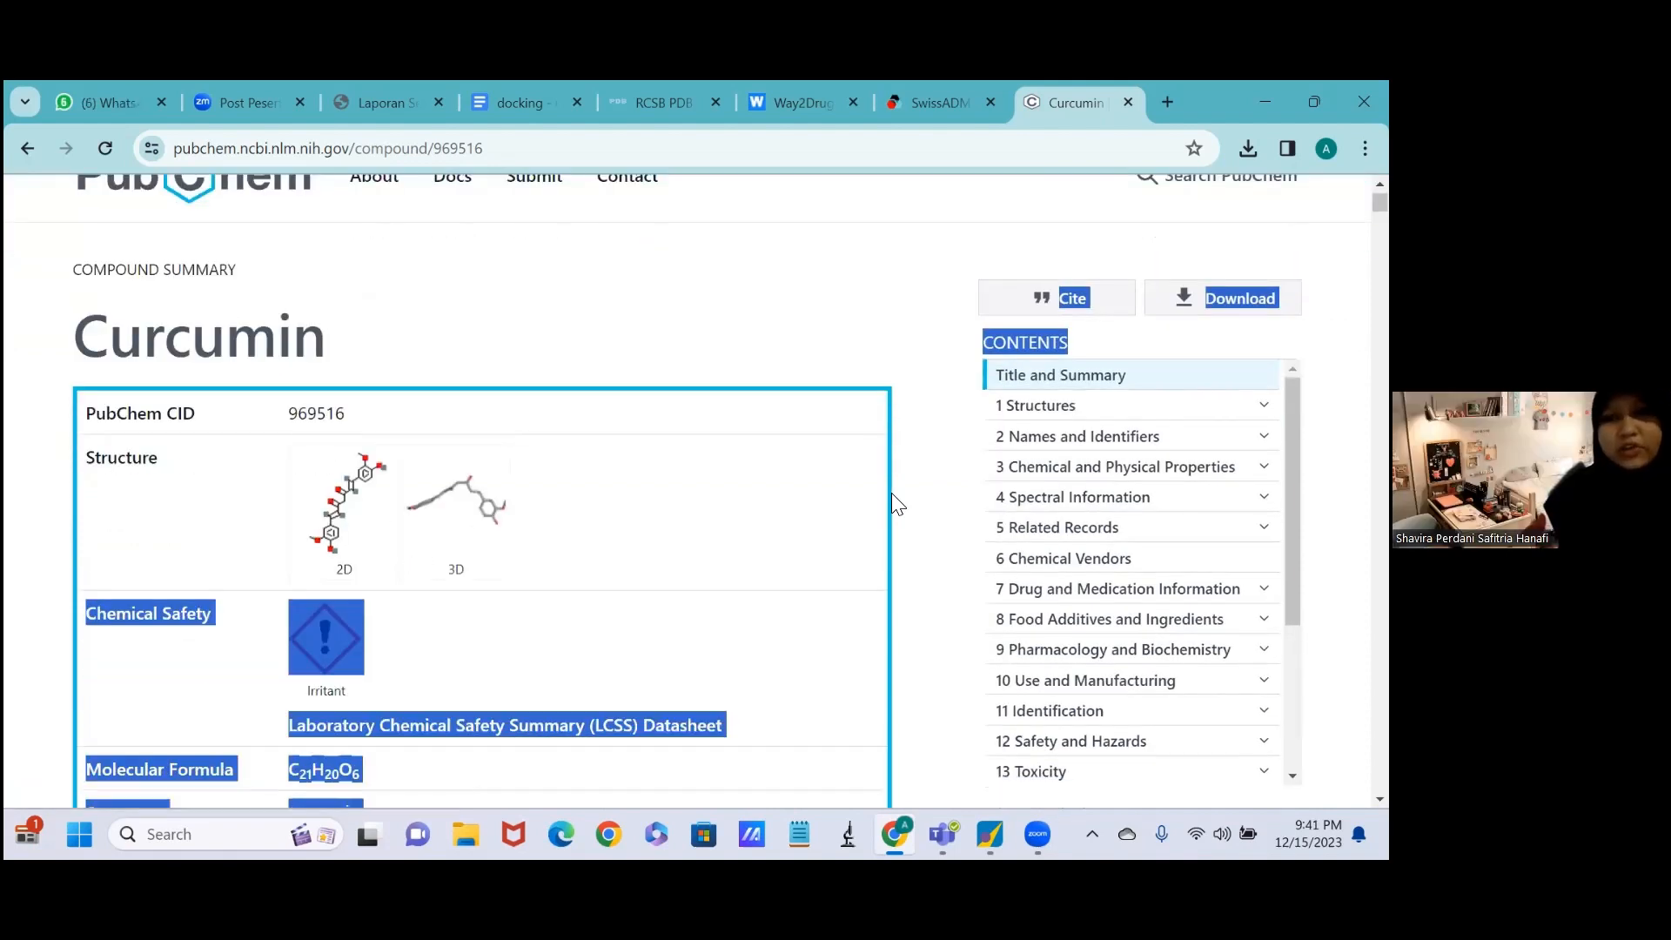
left_click(808, 532)
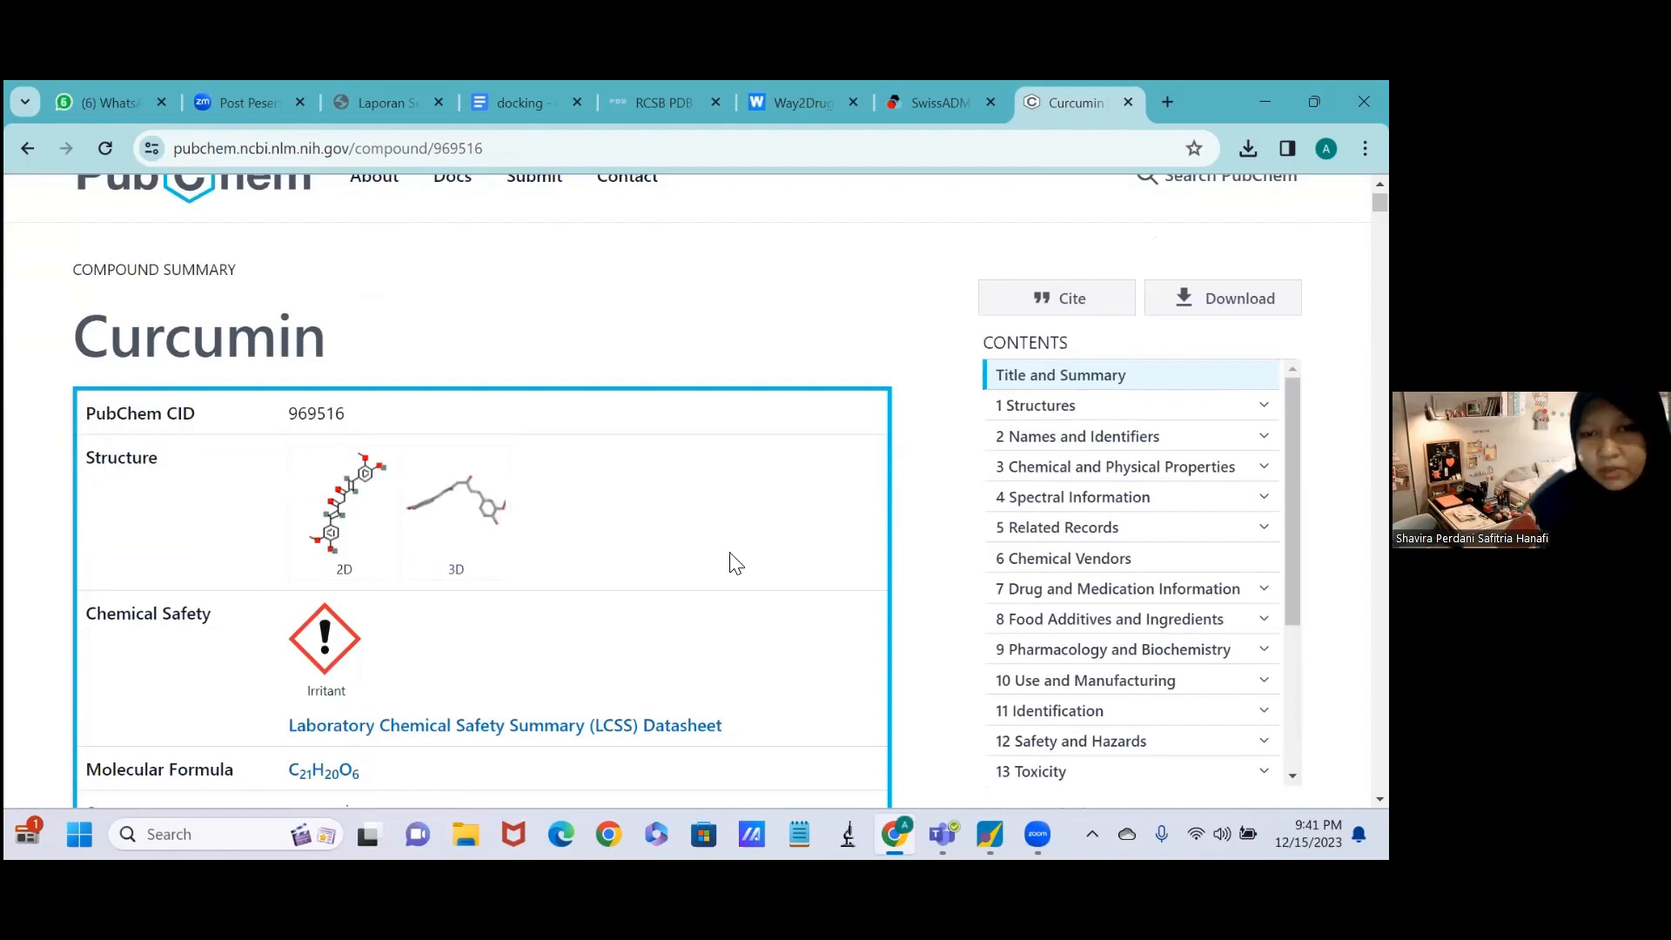
Select the full Canonical SMILES string under Names and Identifiers in the curcumin record.
scroll(735, 563, "down", 2)
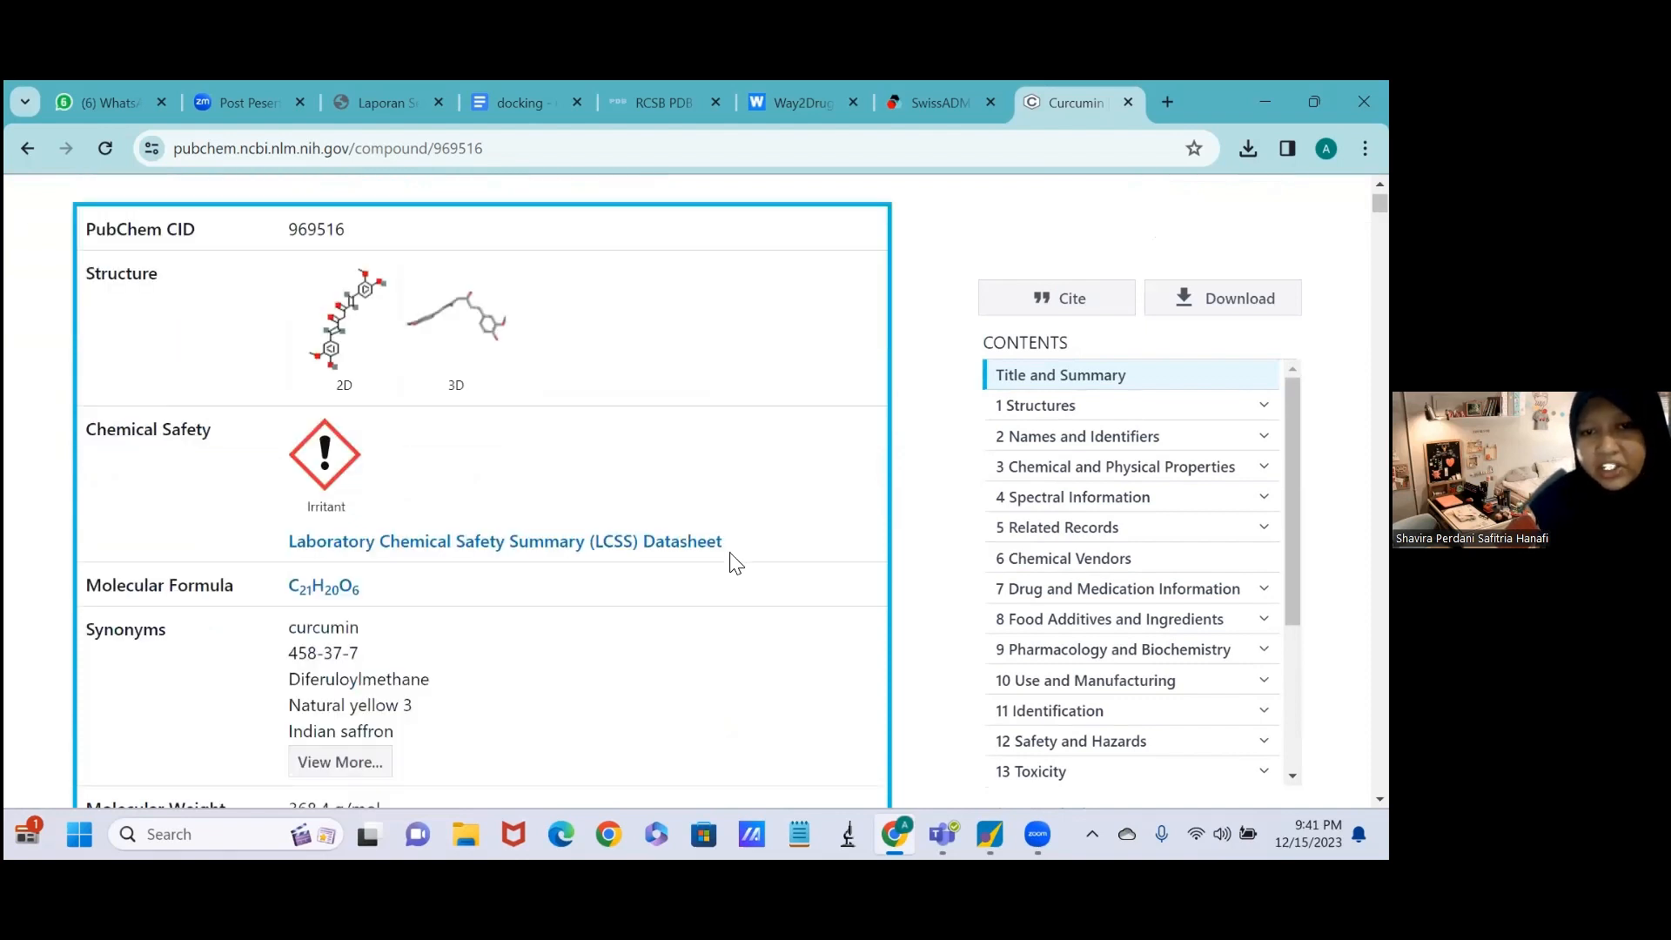
scroll(735, 564, "down", 2)
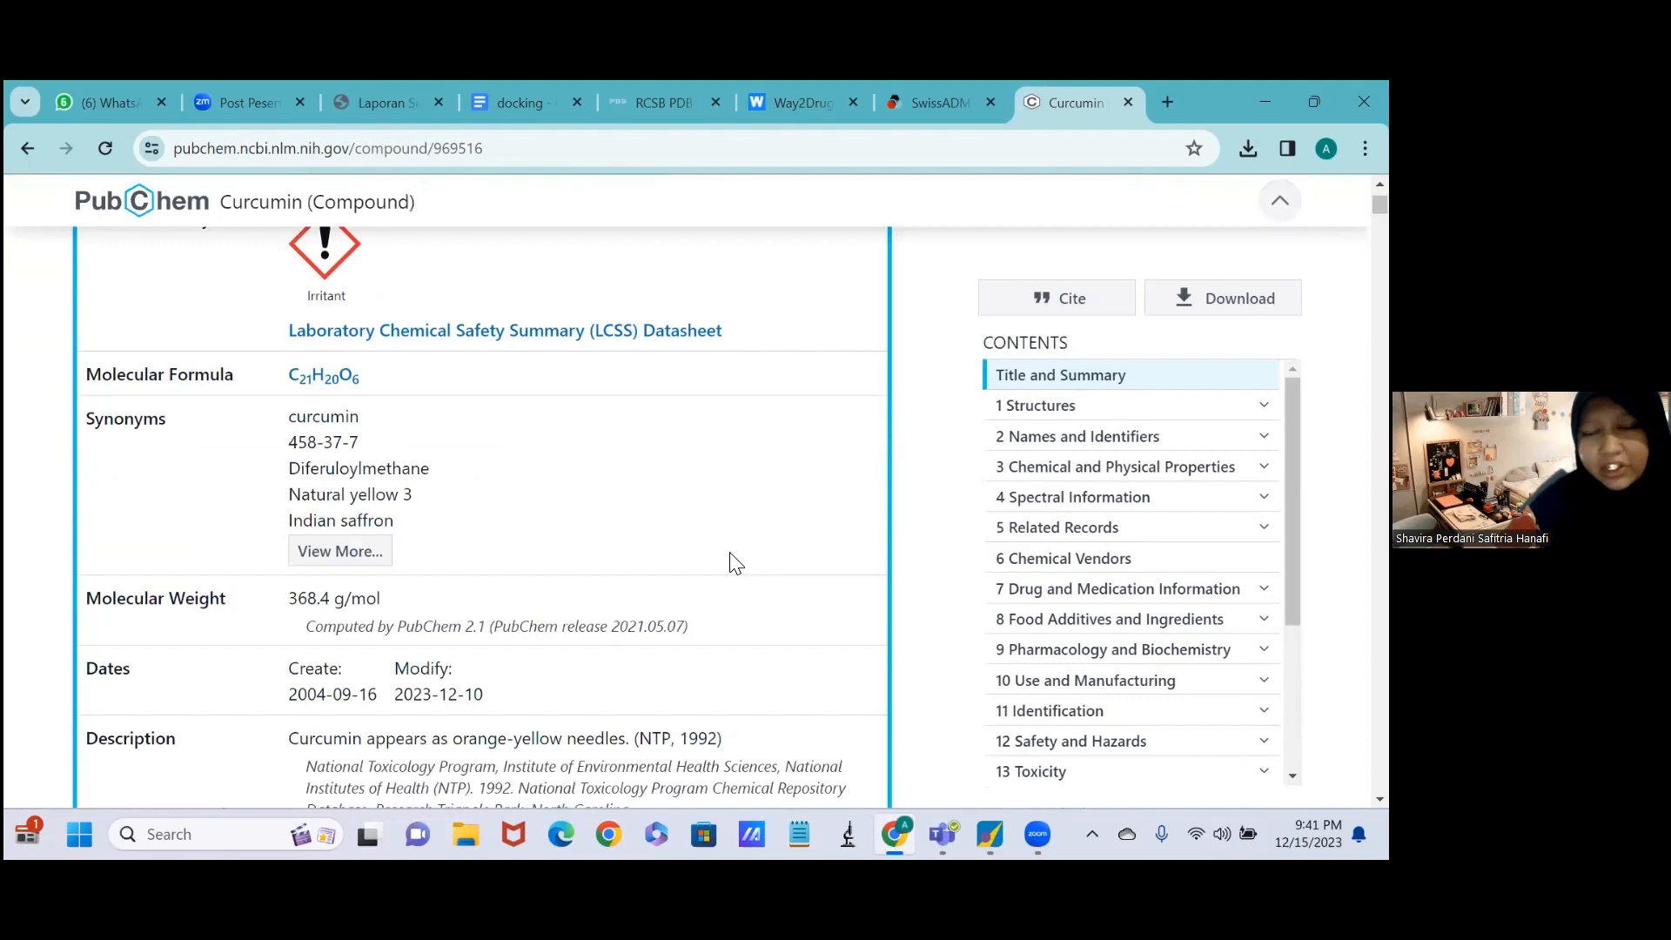
scroll(735, 564, "down", 2)
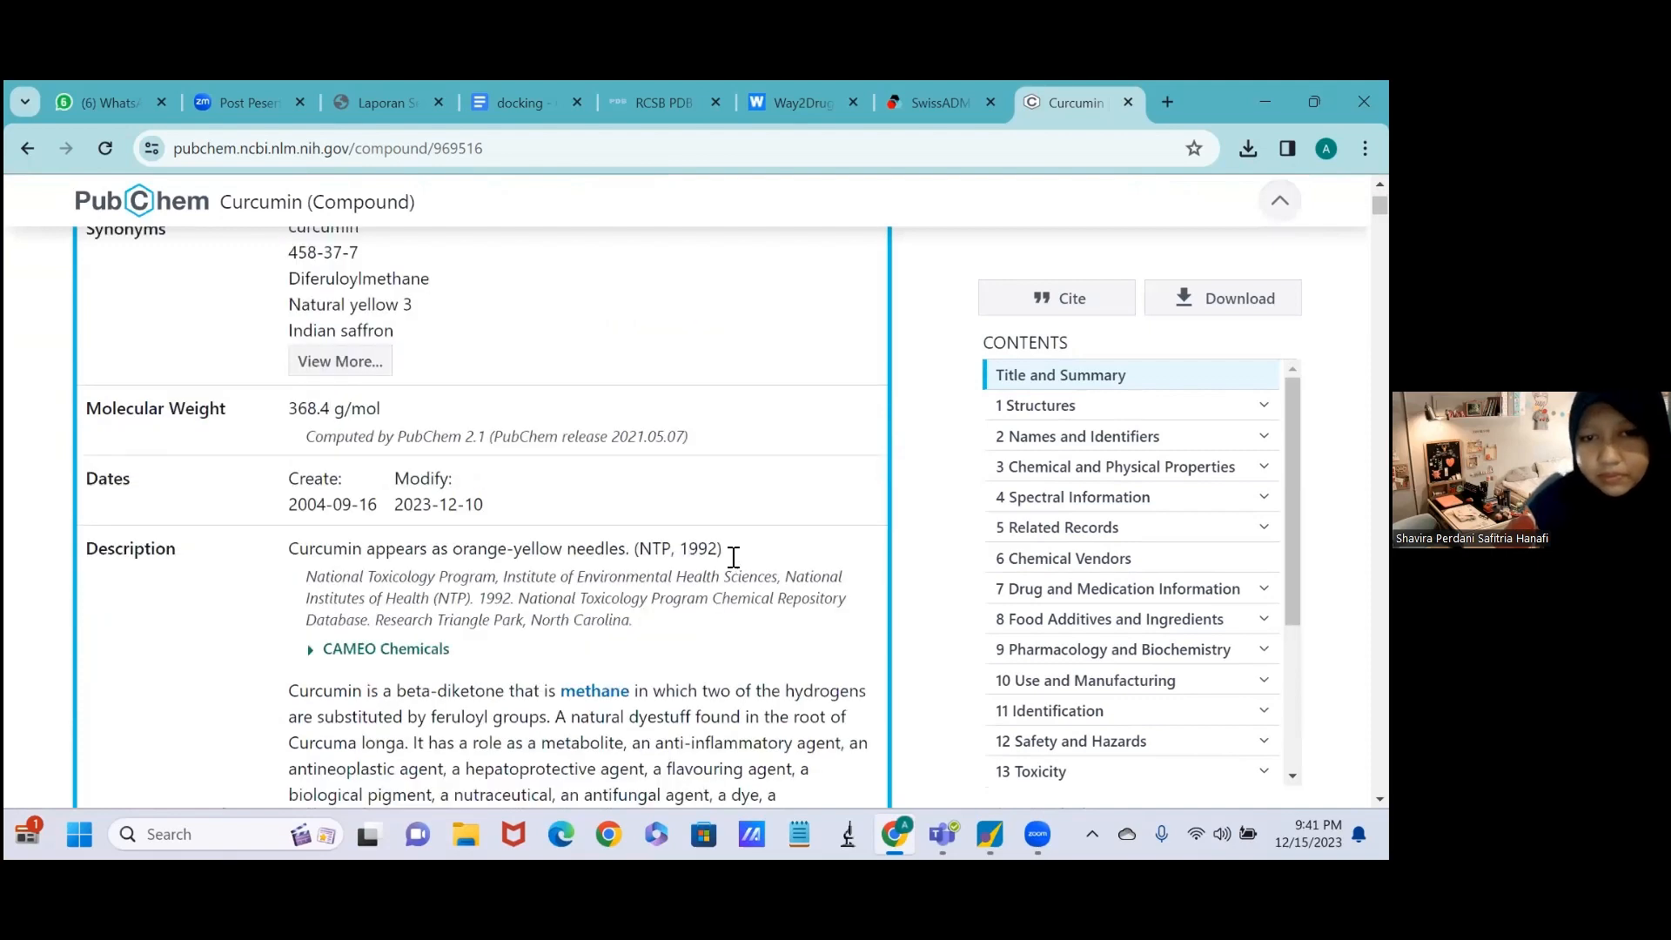
scroll(733, 557, "down", 10)
scroll(734, 557, "down", 3)
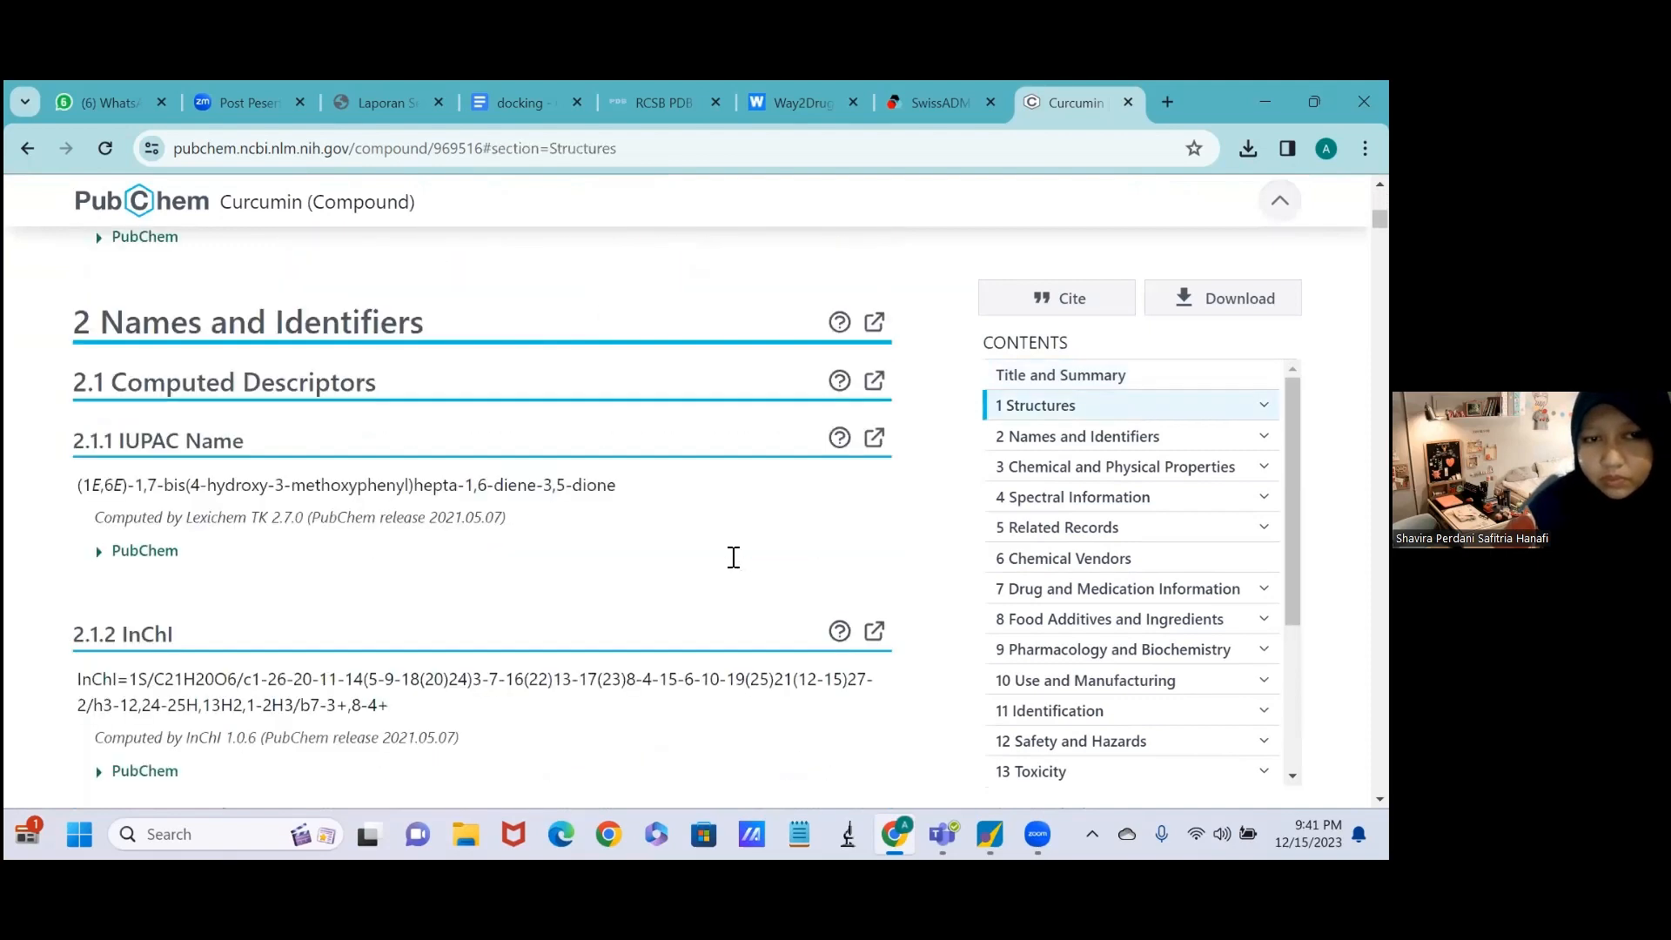
scroll(733, 556, "down", 6)
scroll(234, 381, "down", 1)
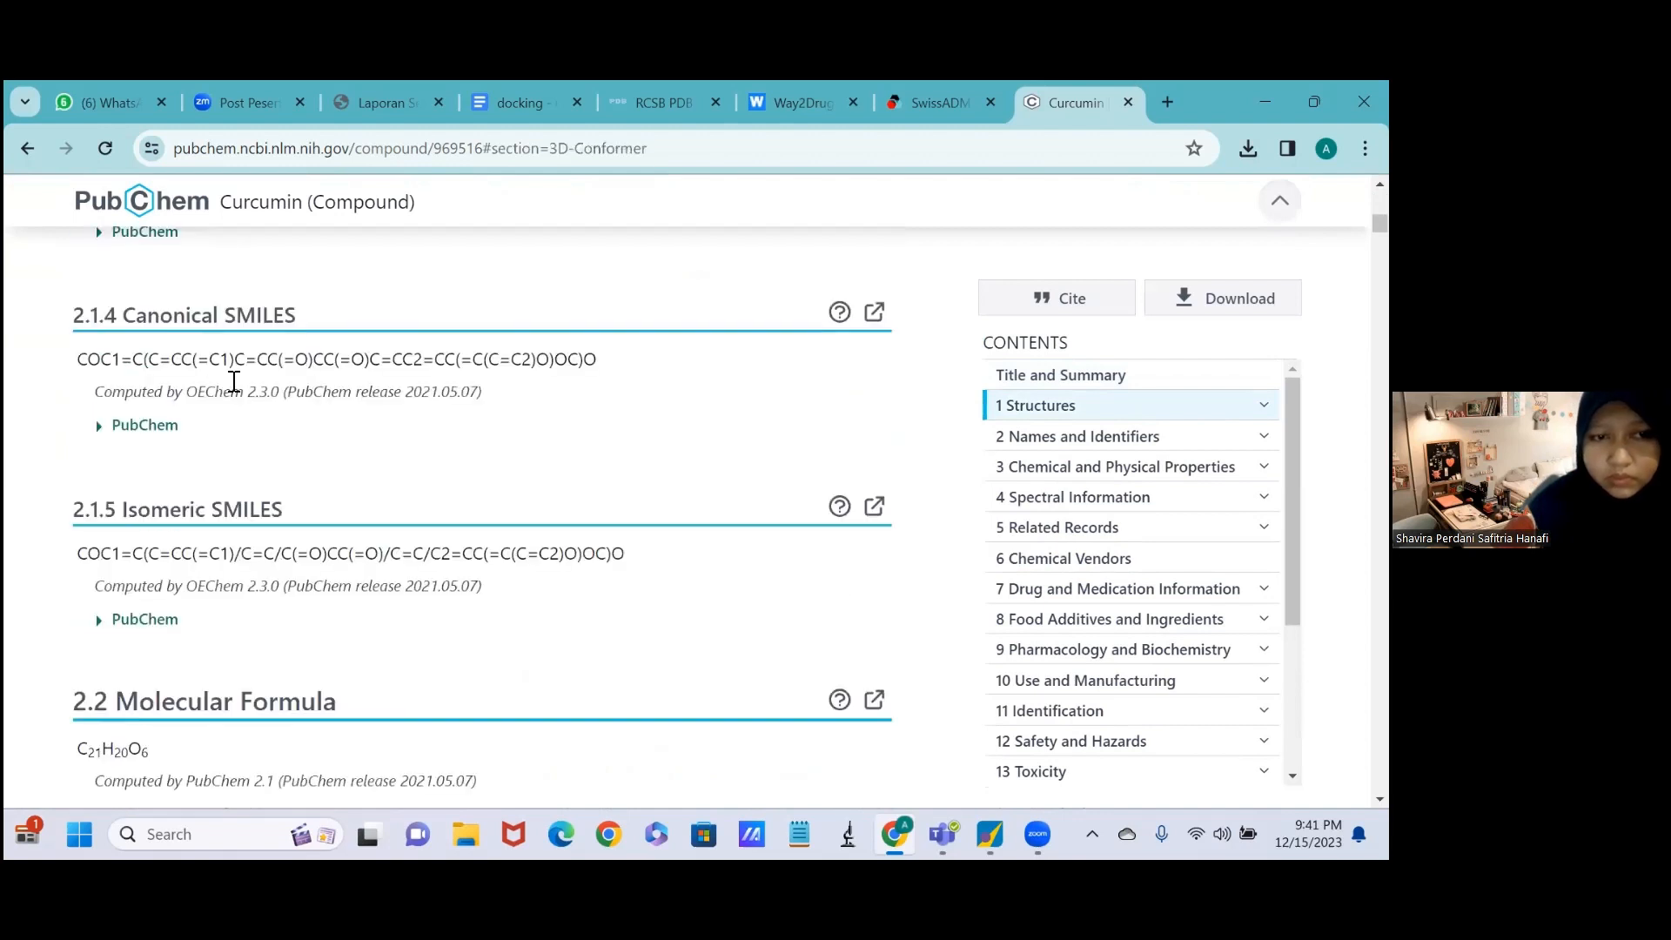
scroll(235, 381, "down", 1)
scroll(76, 349, "up", 1)
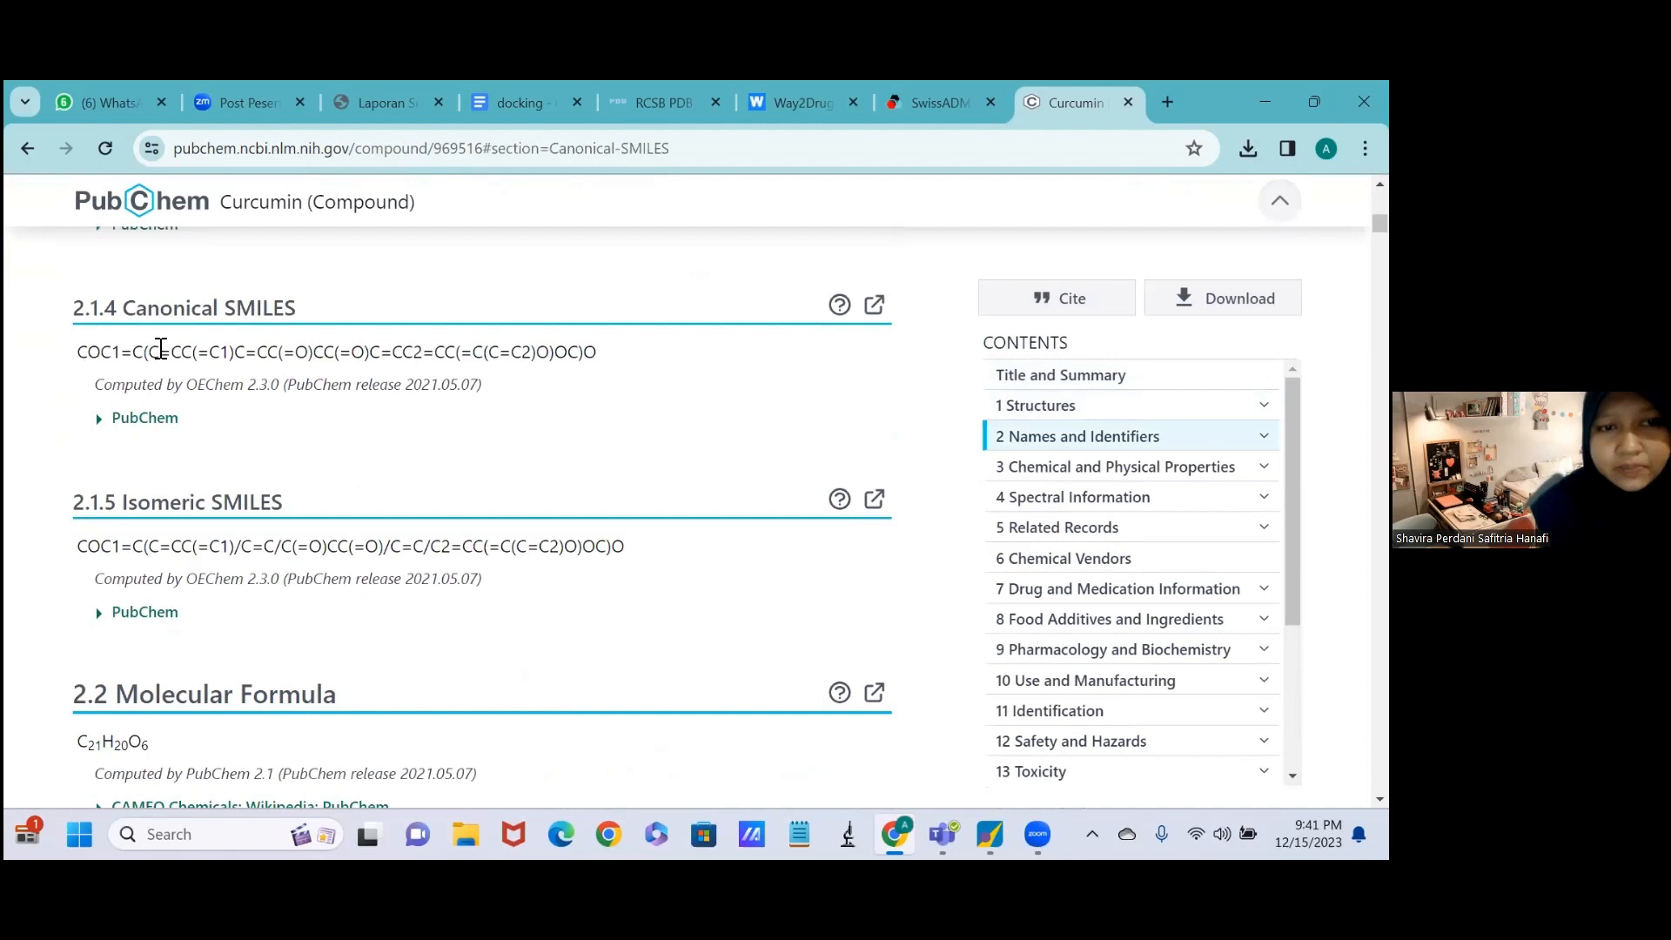
left_click_drag(507, 360, 585, 365)
key("ctrl+c")
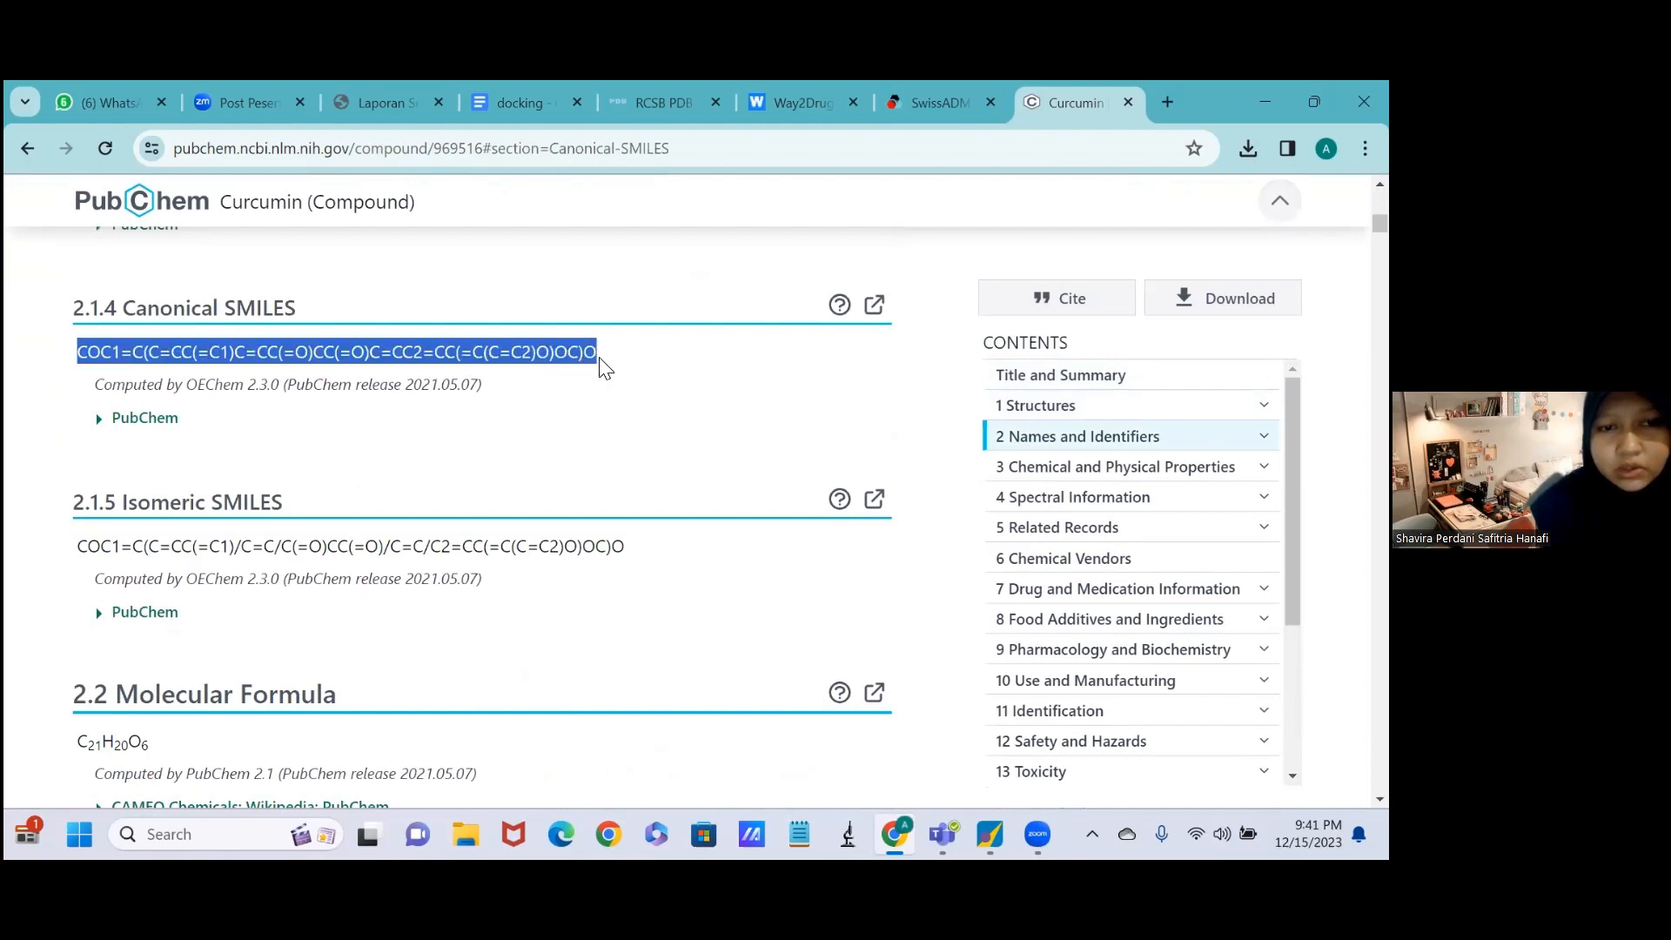
left_click_drag(600, 357, 682, 311)
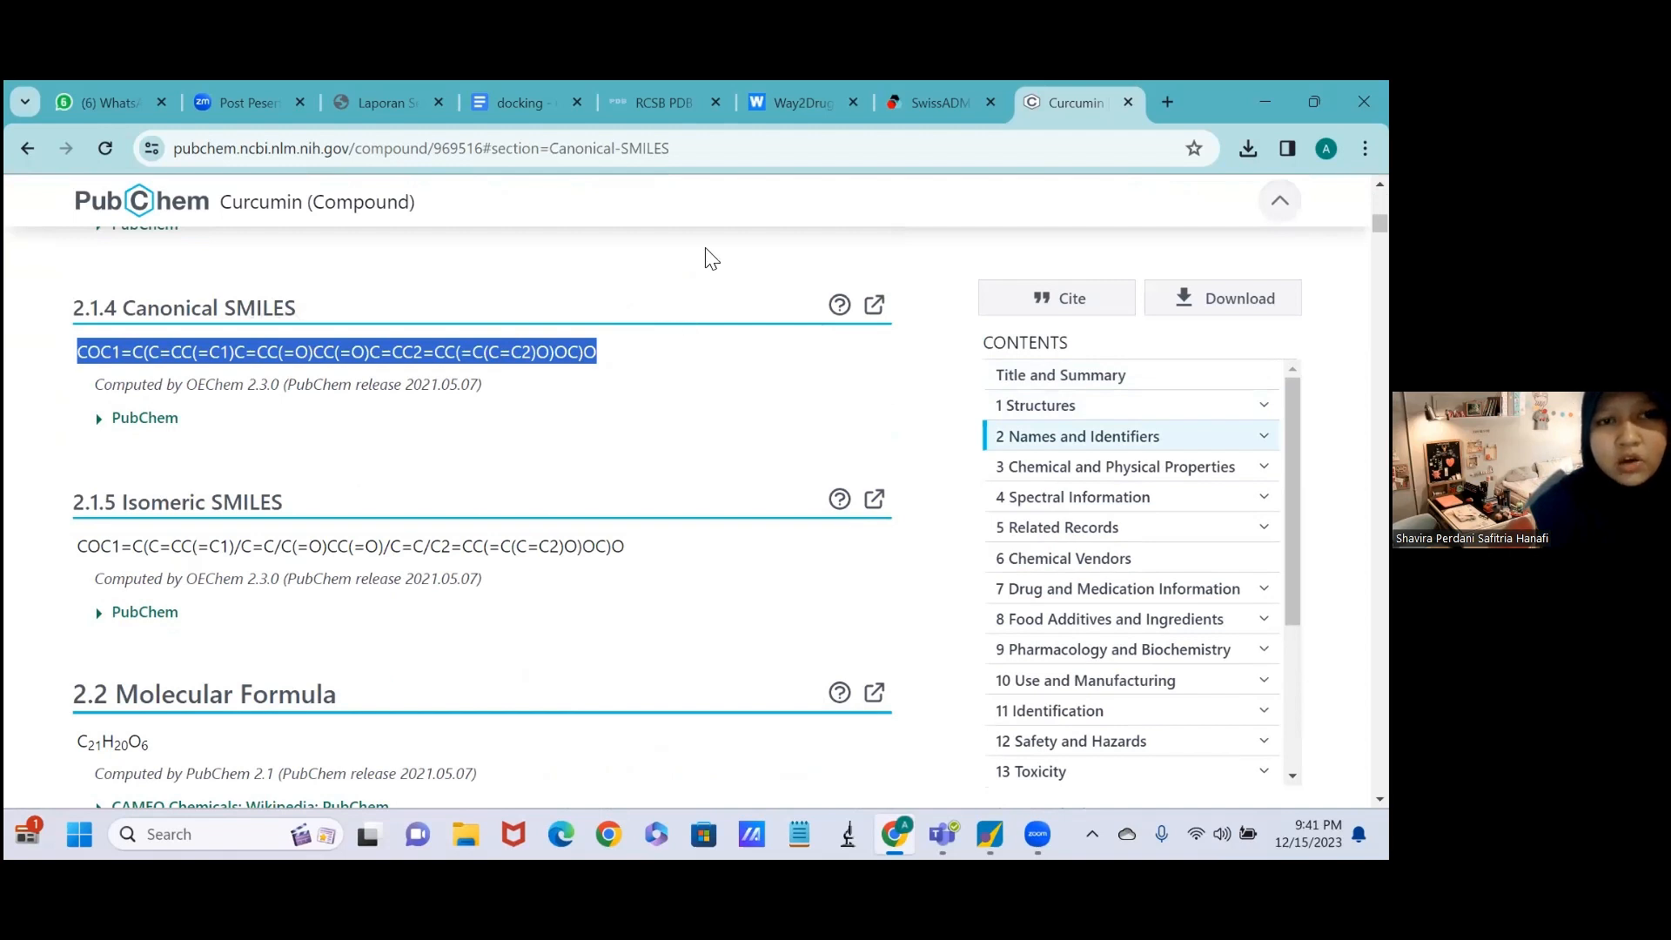
Switch to Way2Drug PASS Online, sign in with the saved credentials and show the input options for predicting a new compound.
left_click(788, 82)
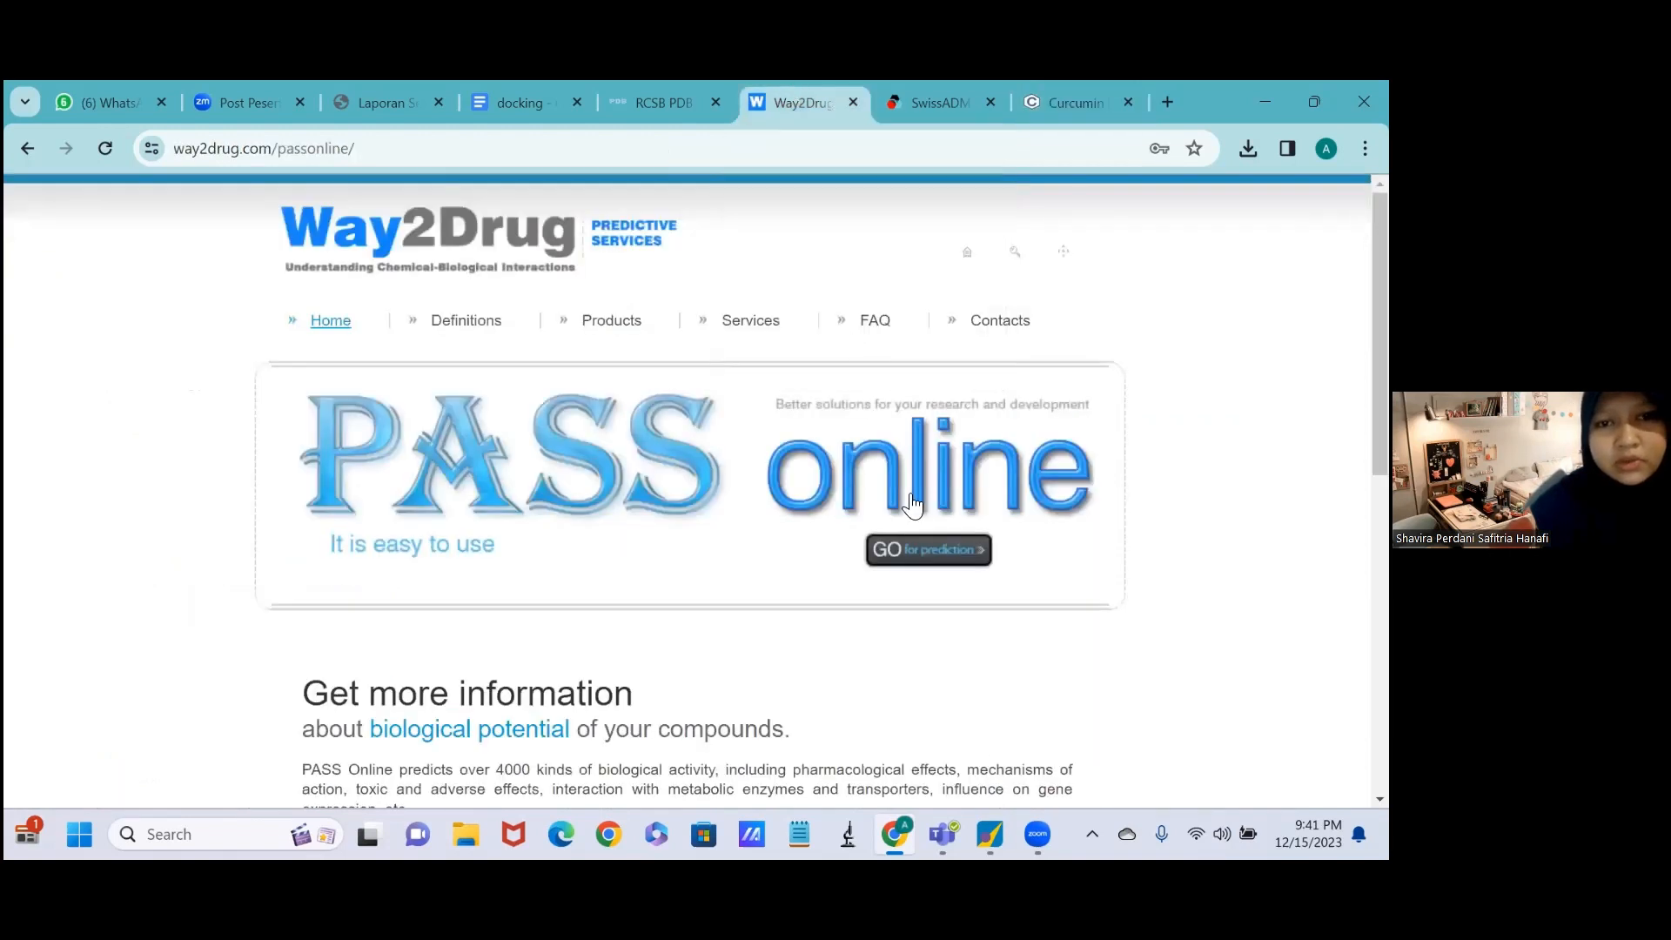
left_click(905, 552)
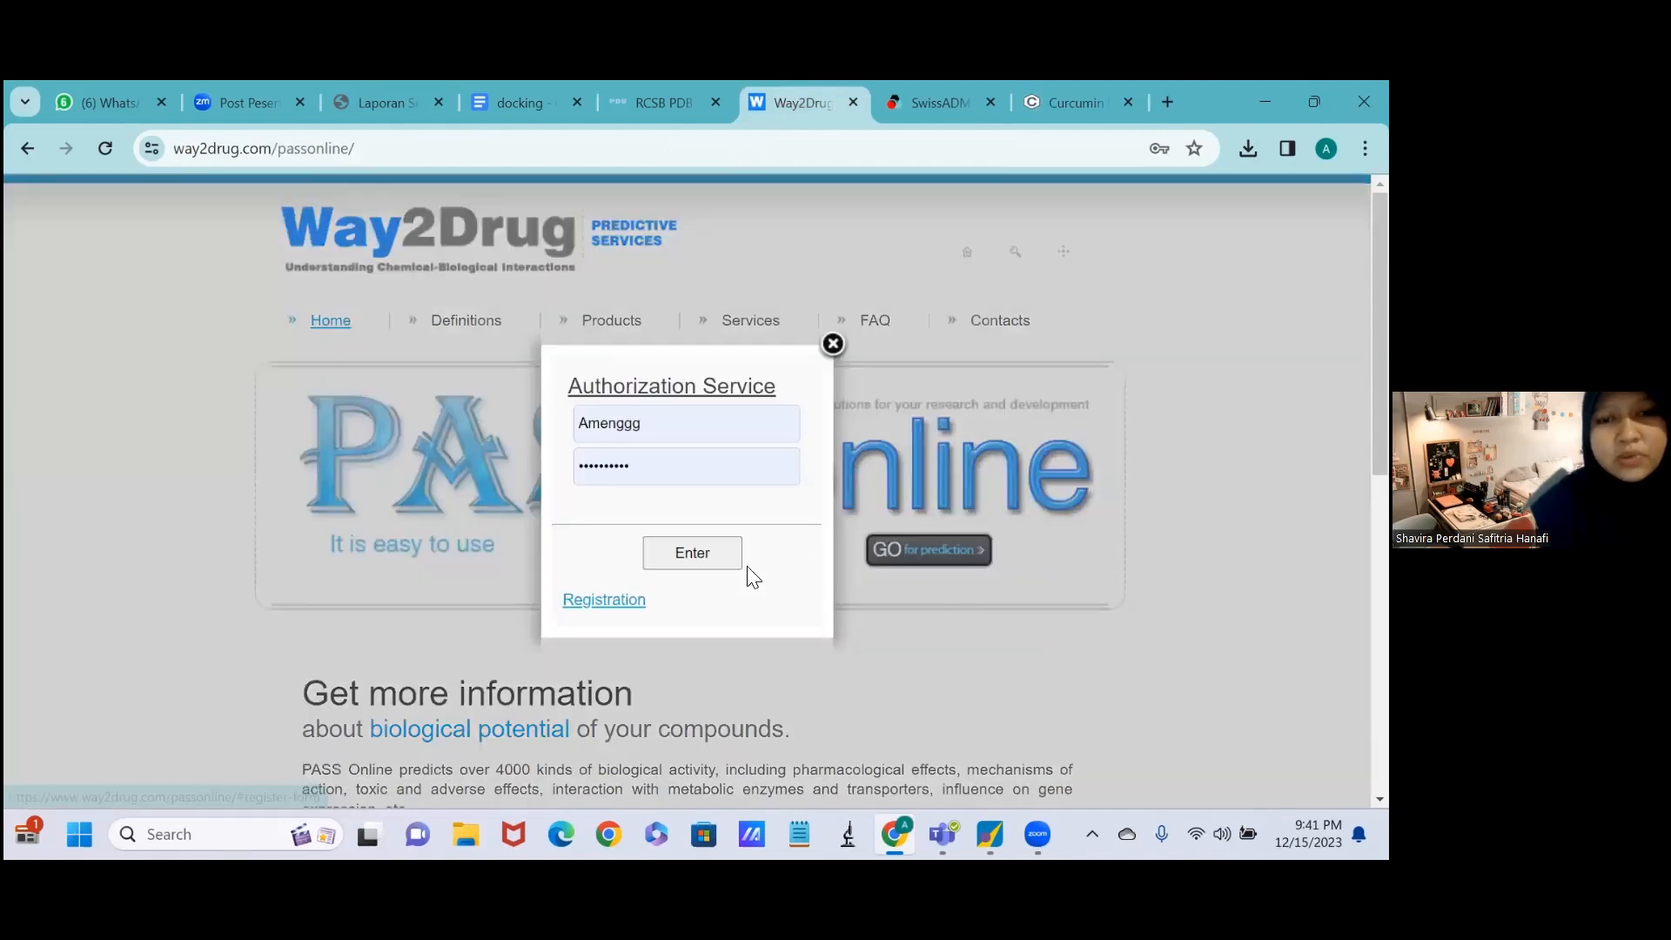
left_click(714, 556)
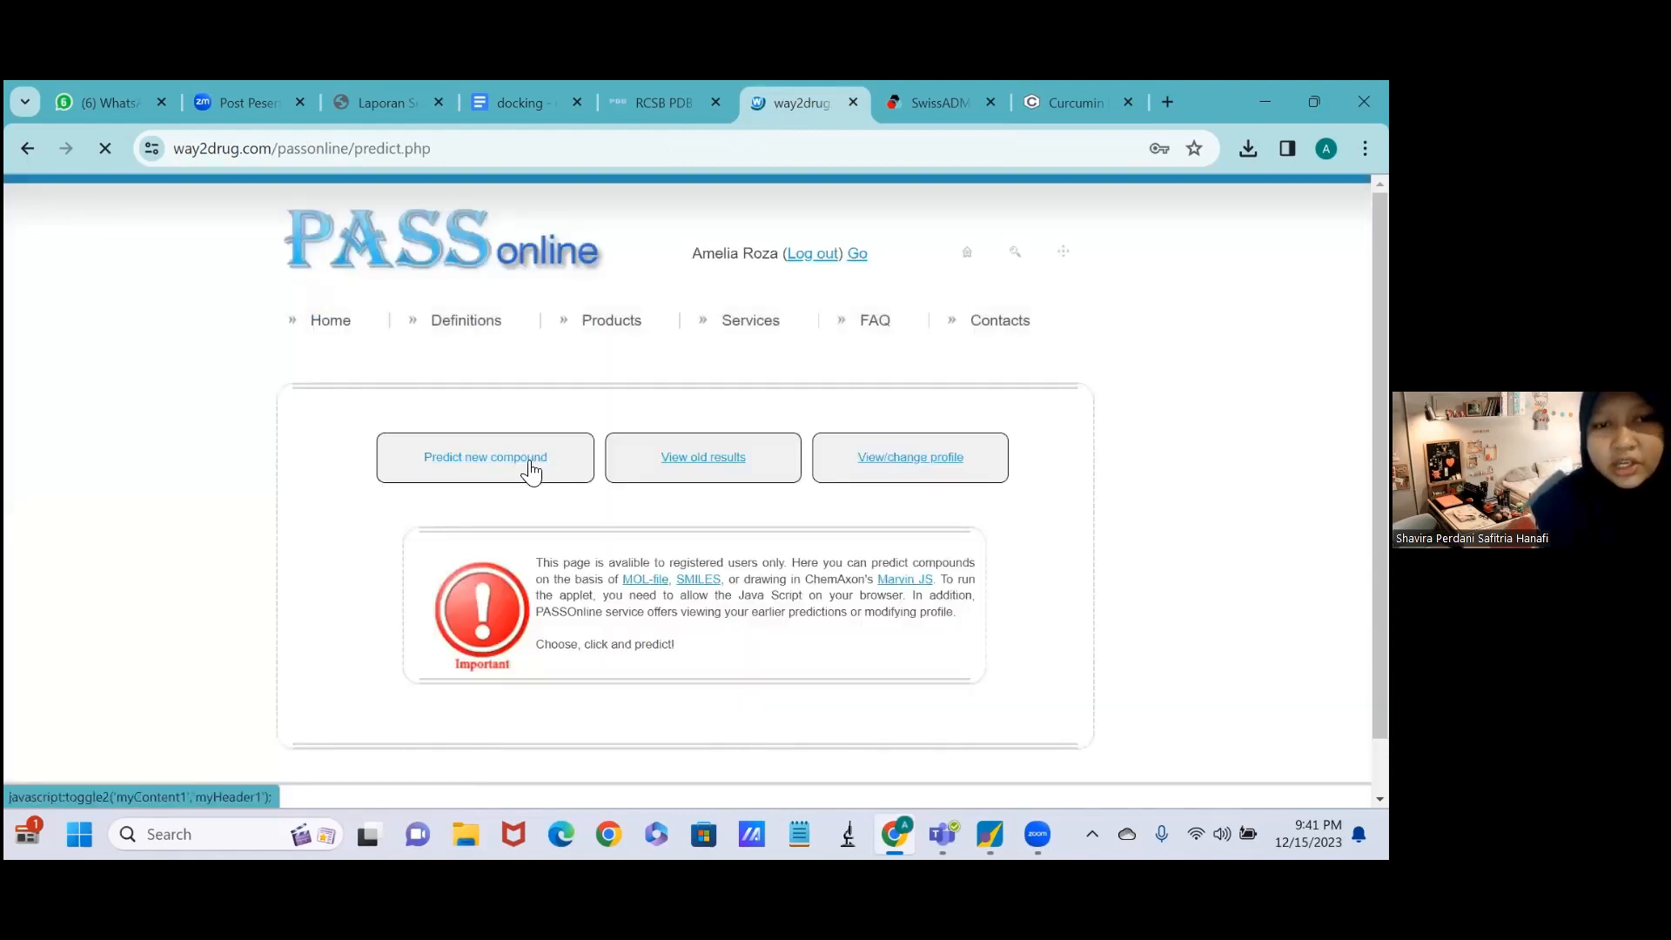
left_click(530, 471)
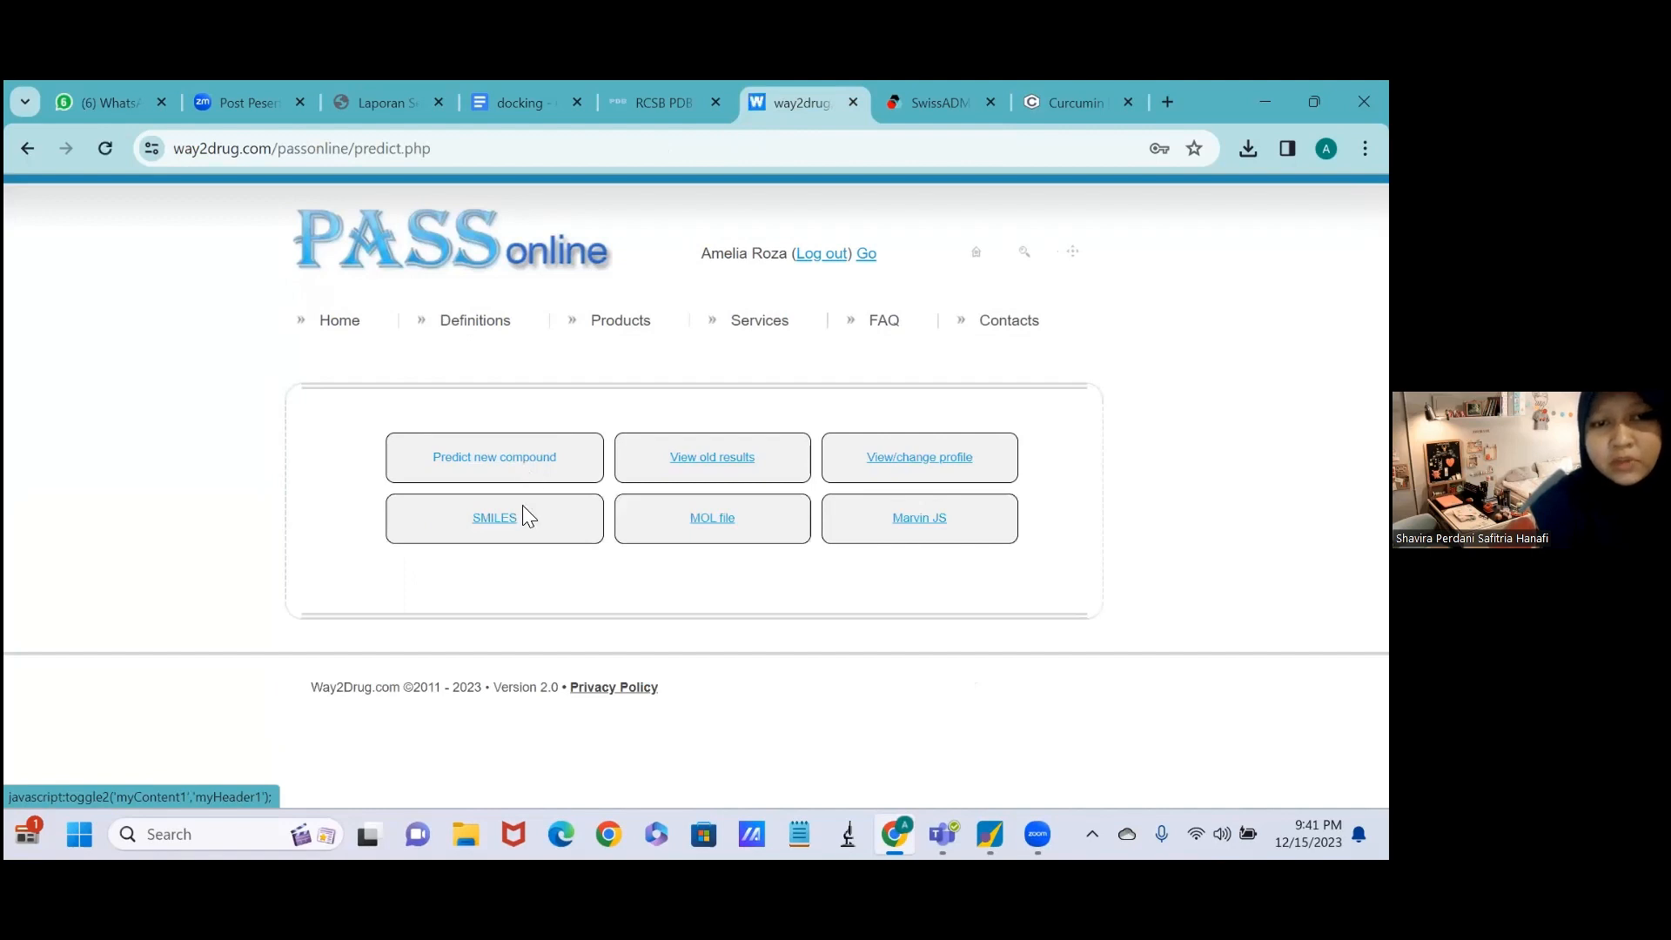
Choose SMILES input, paste curcumin's copied Canonical SMILES string and get the activity prediction.
left_click(503, 527)
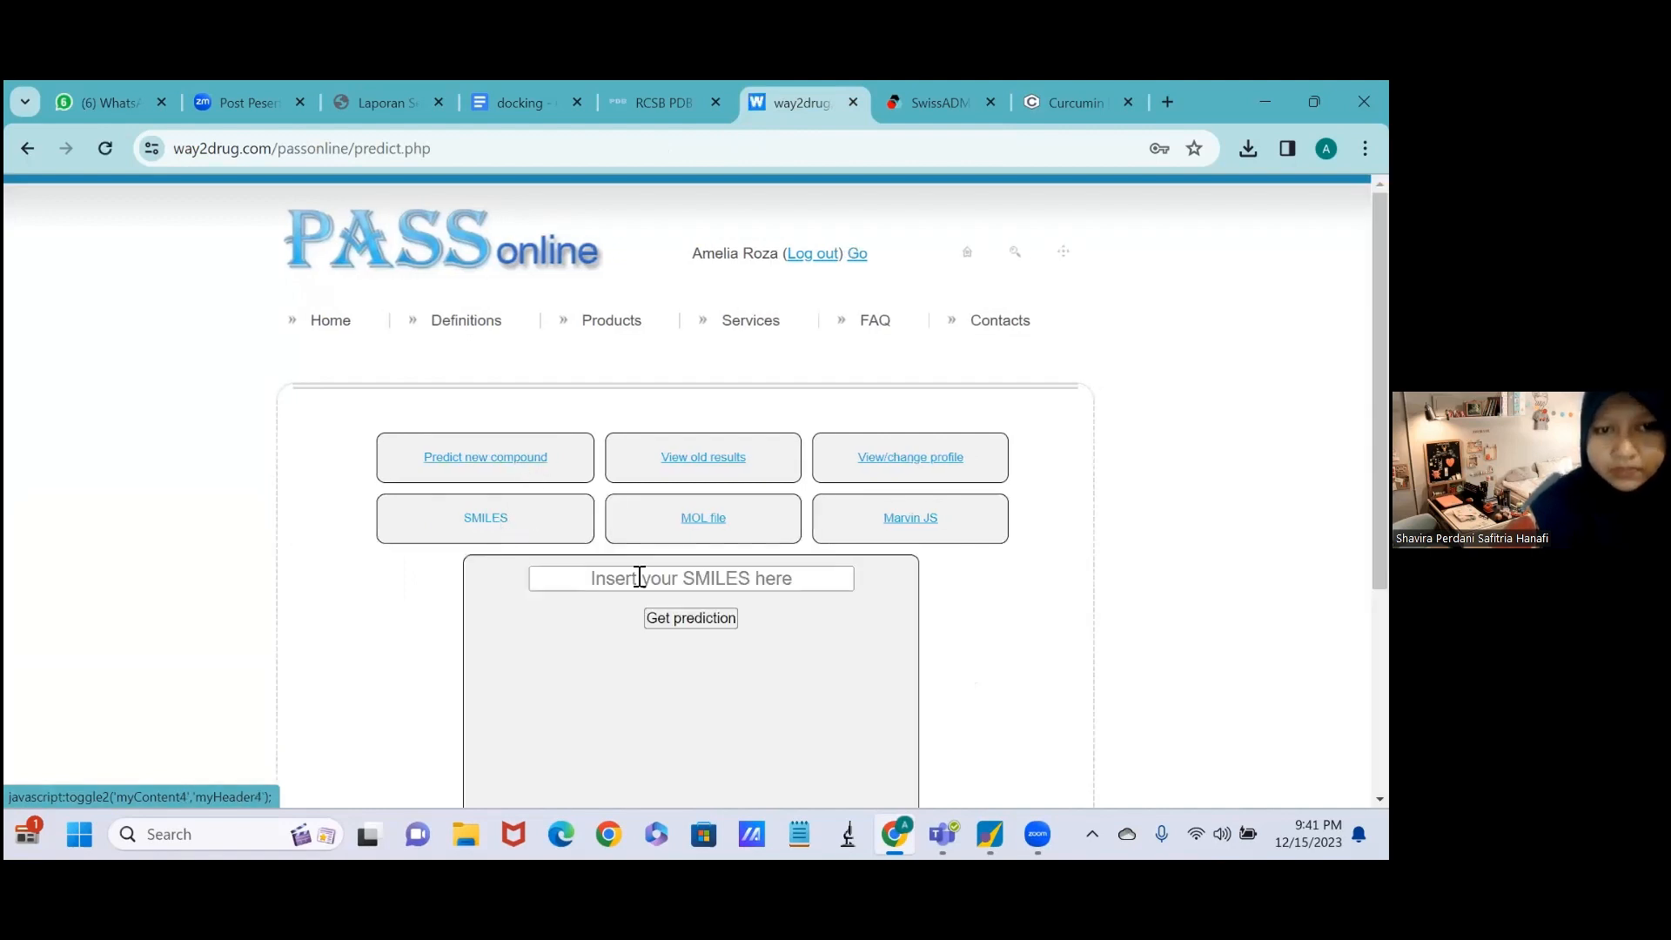
left_click(639, 580)
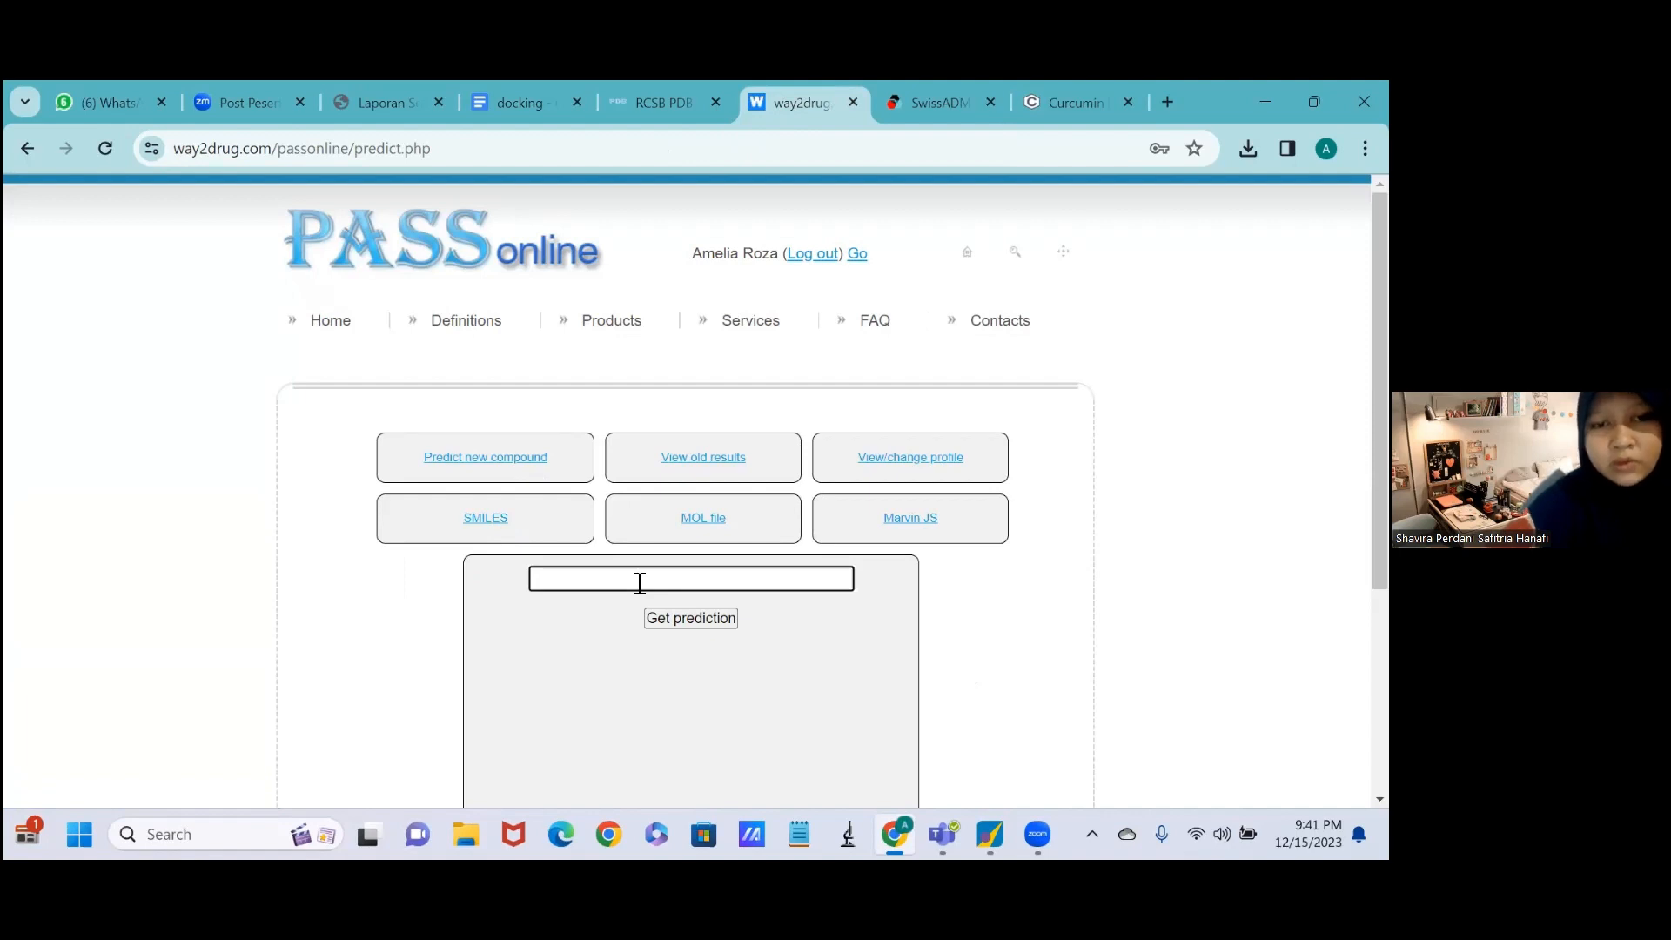
key("ctrl+v")
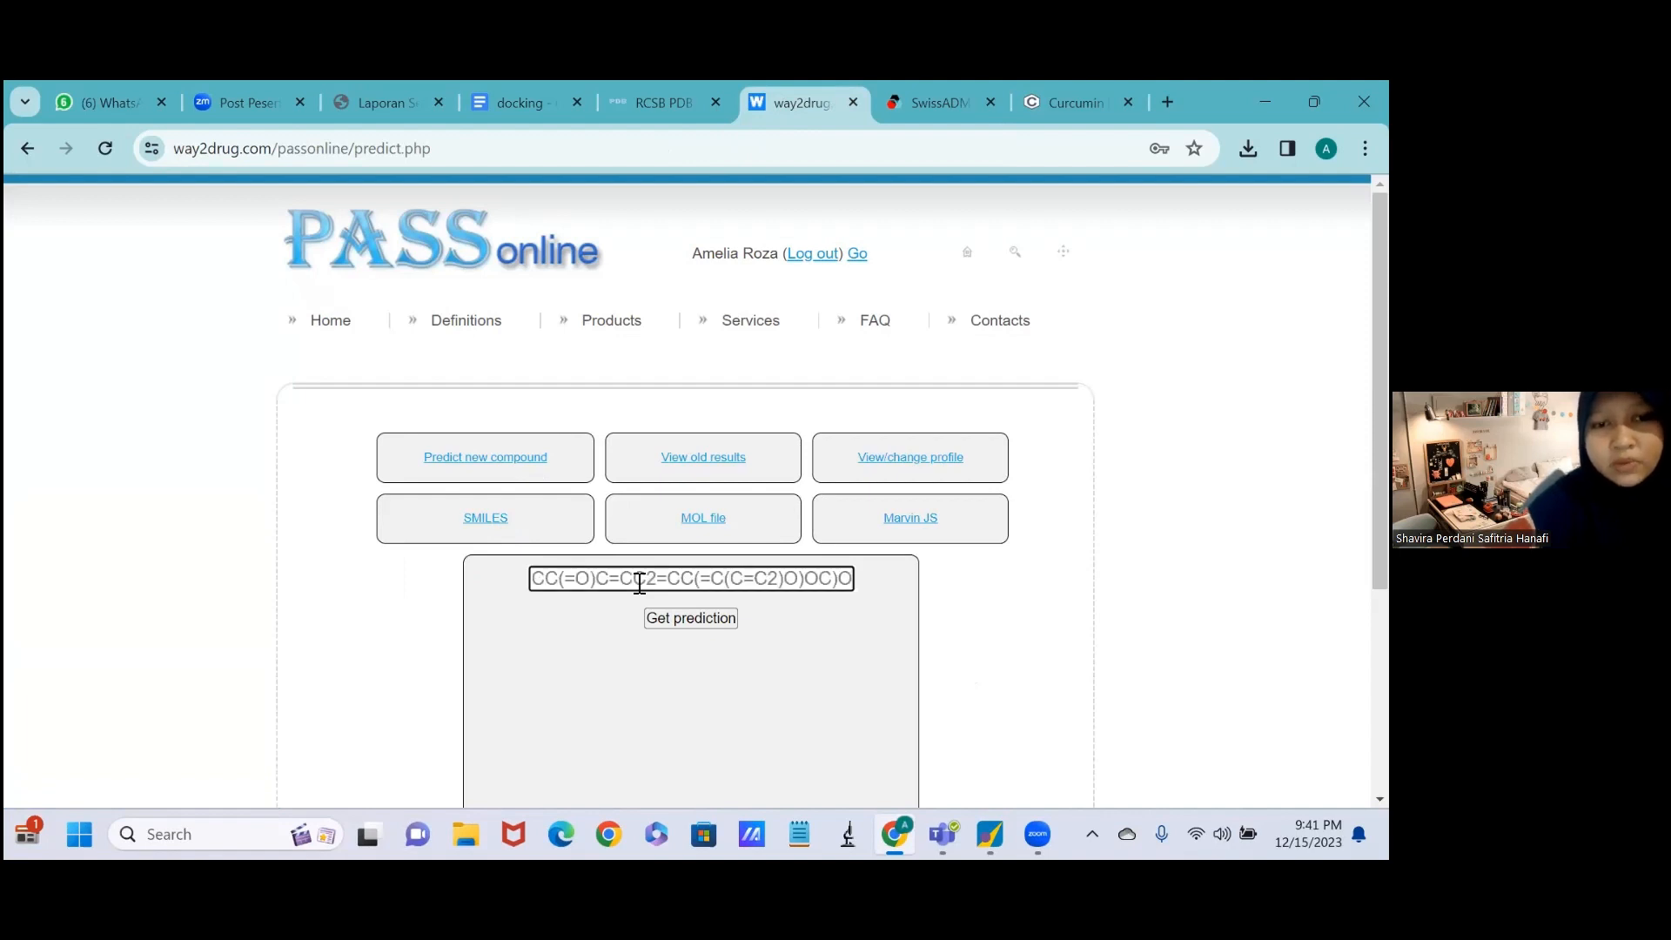
left_click(696, 619)
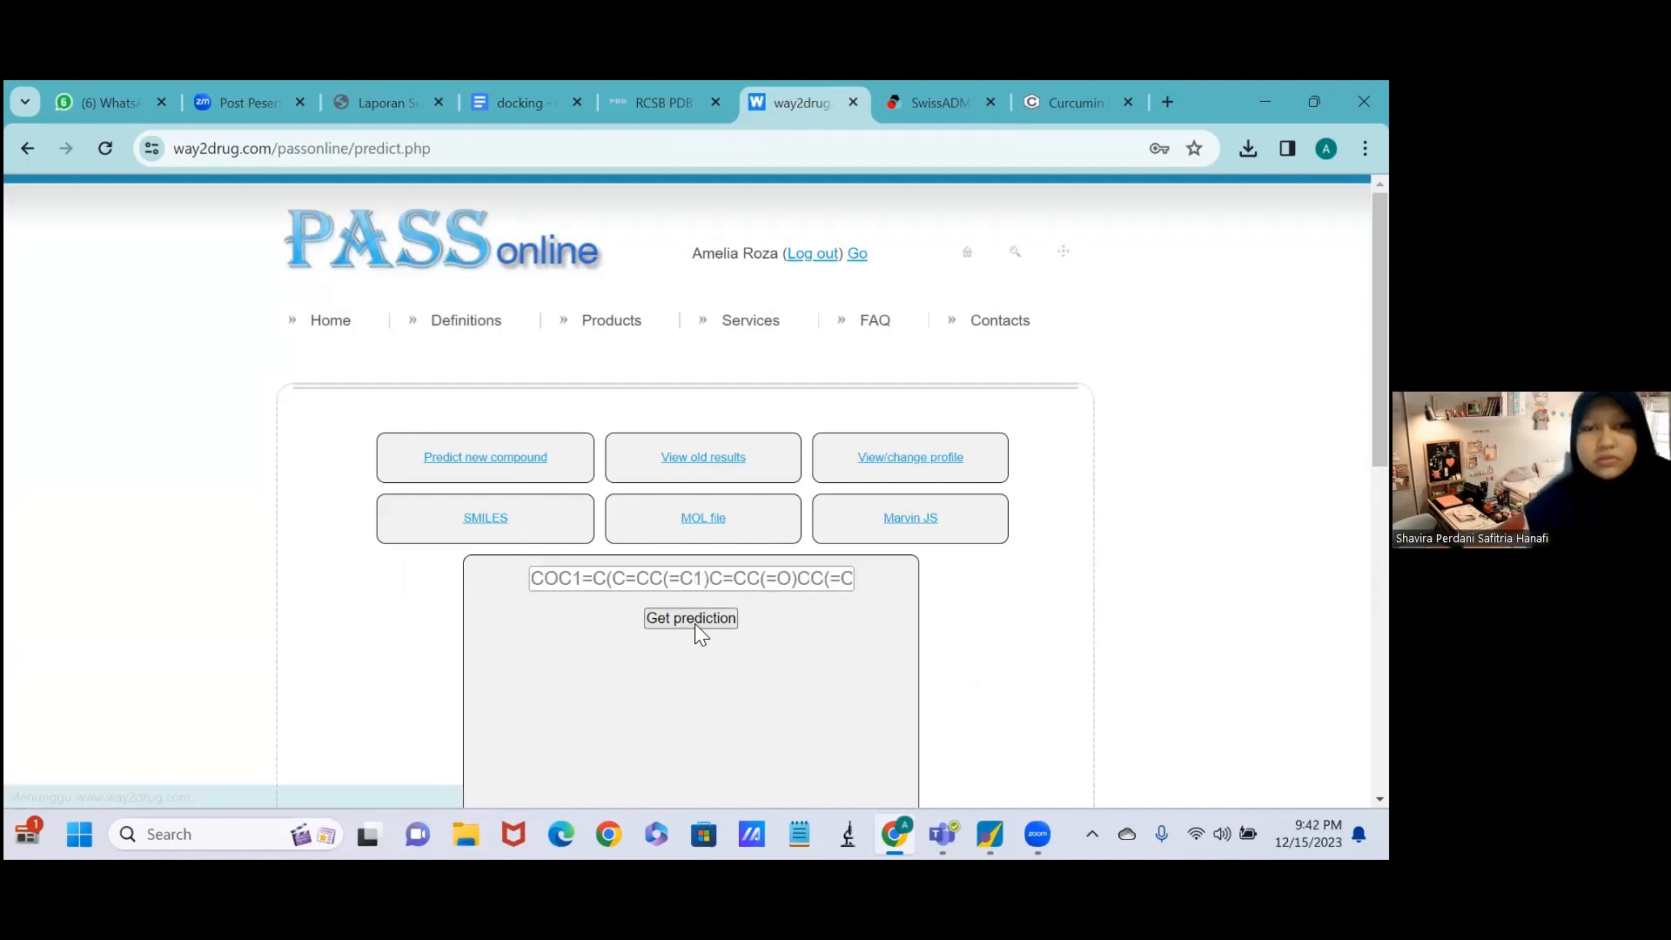
Select the Pa>0,7 option above the prediction results and examine curcumin's predicted activities with their Pa and Pi values.
scroll(695, 623, "down", 2)
scroll(694, 623, "down", 6)
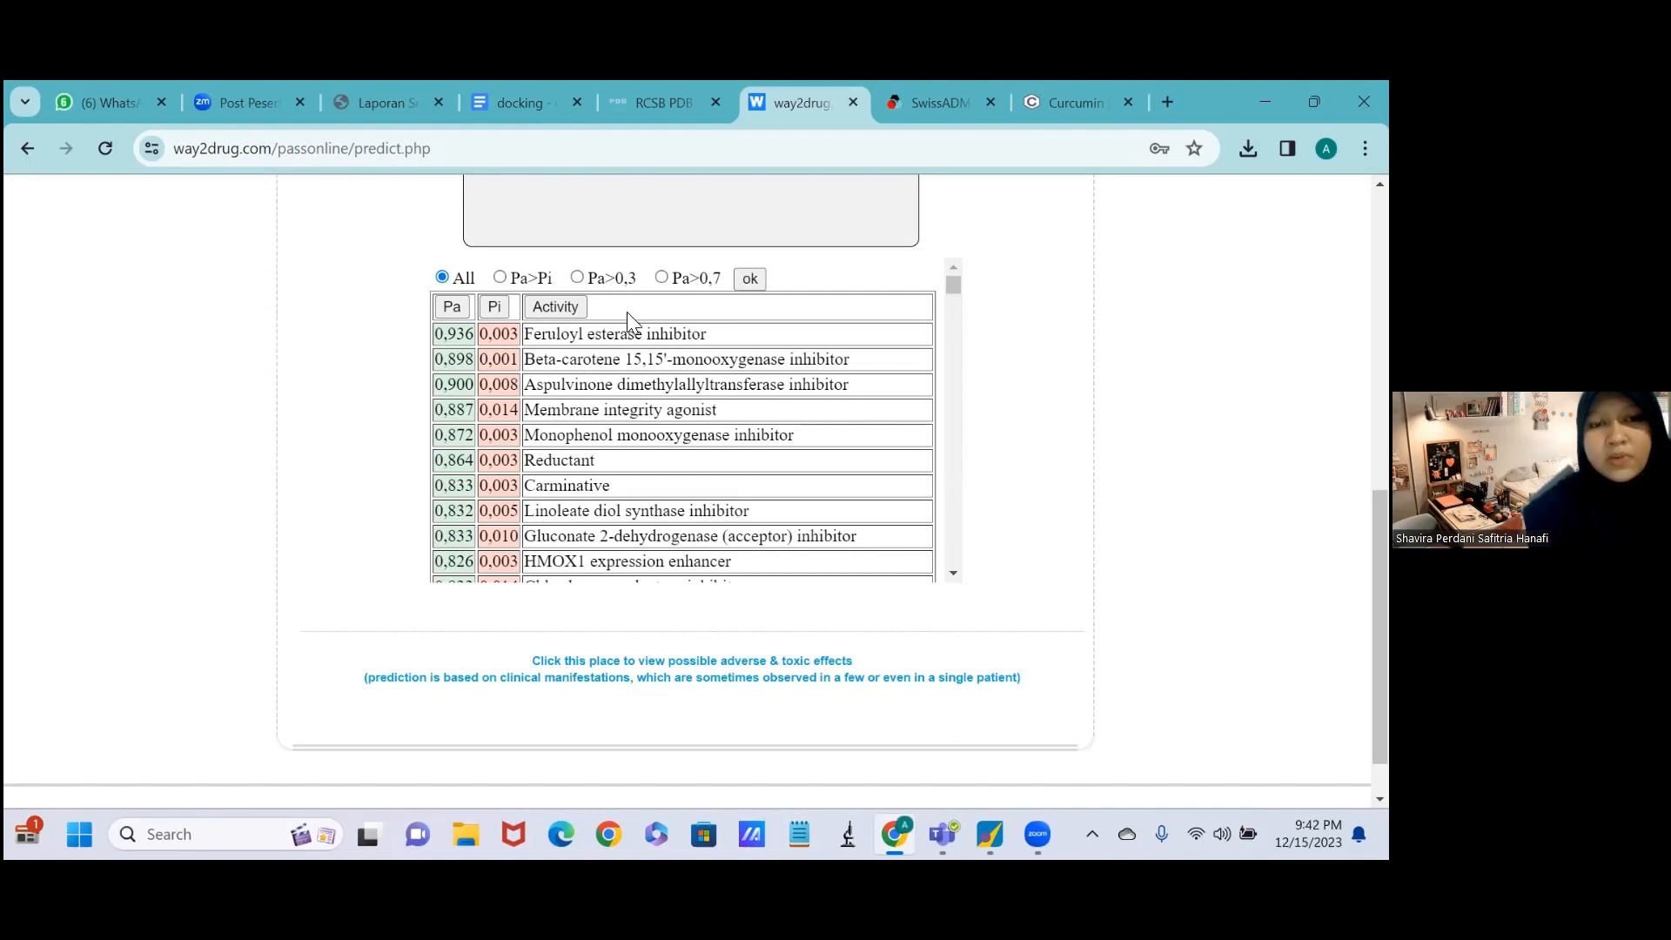
left_click(660, 279)
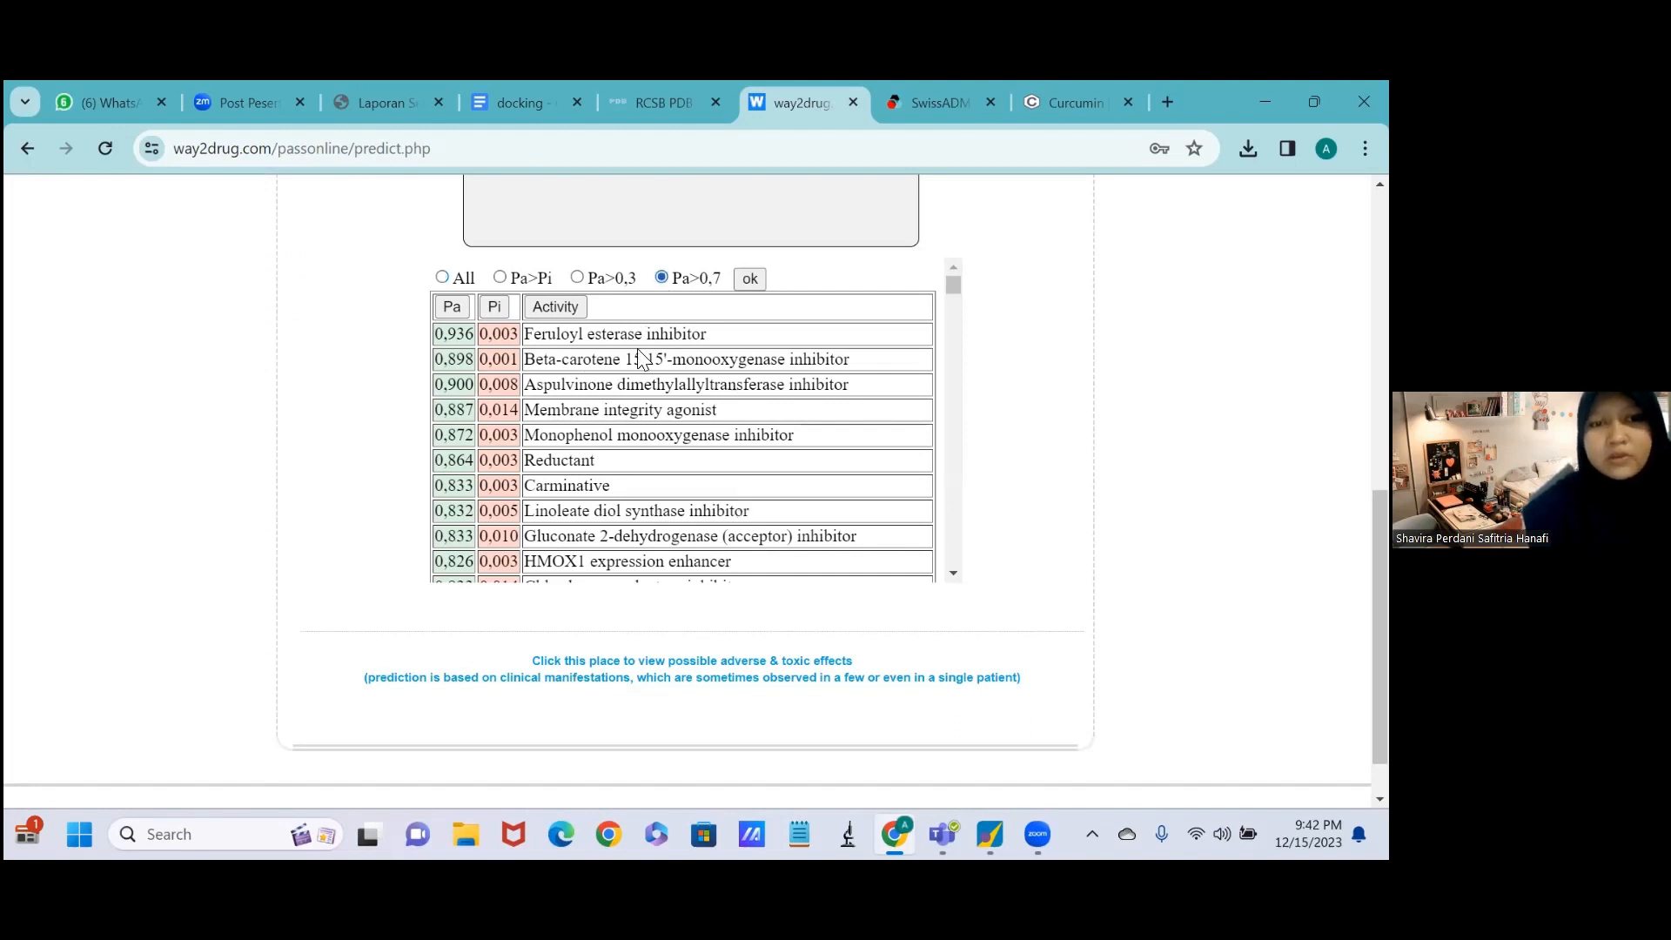
scroll(624, 445, "down", 1)
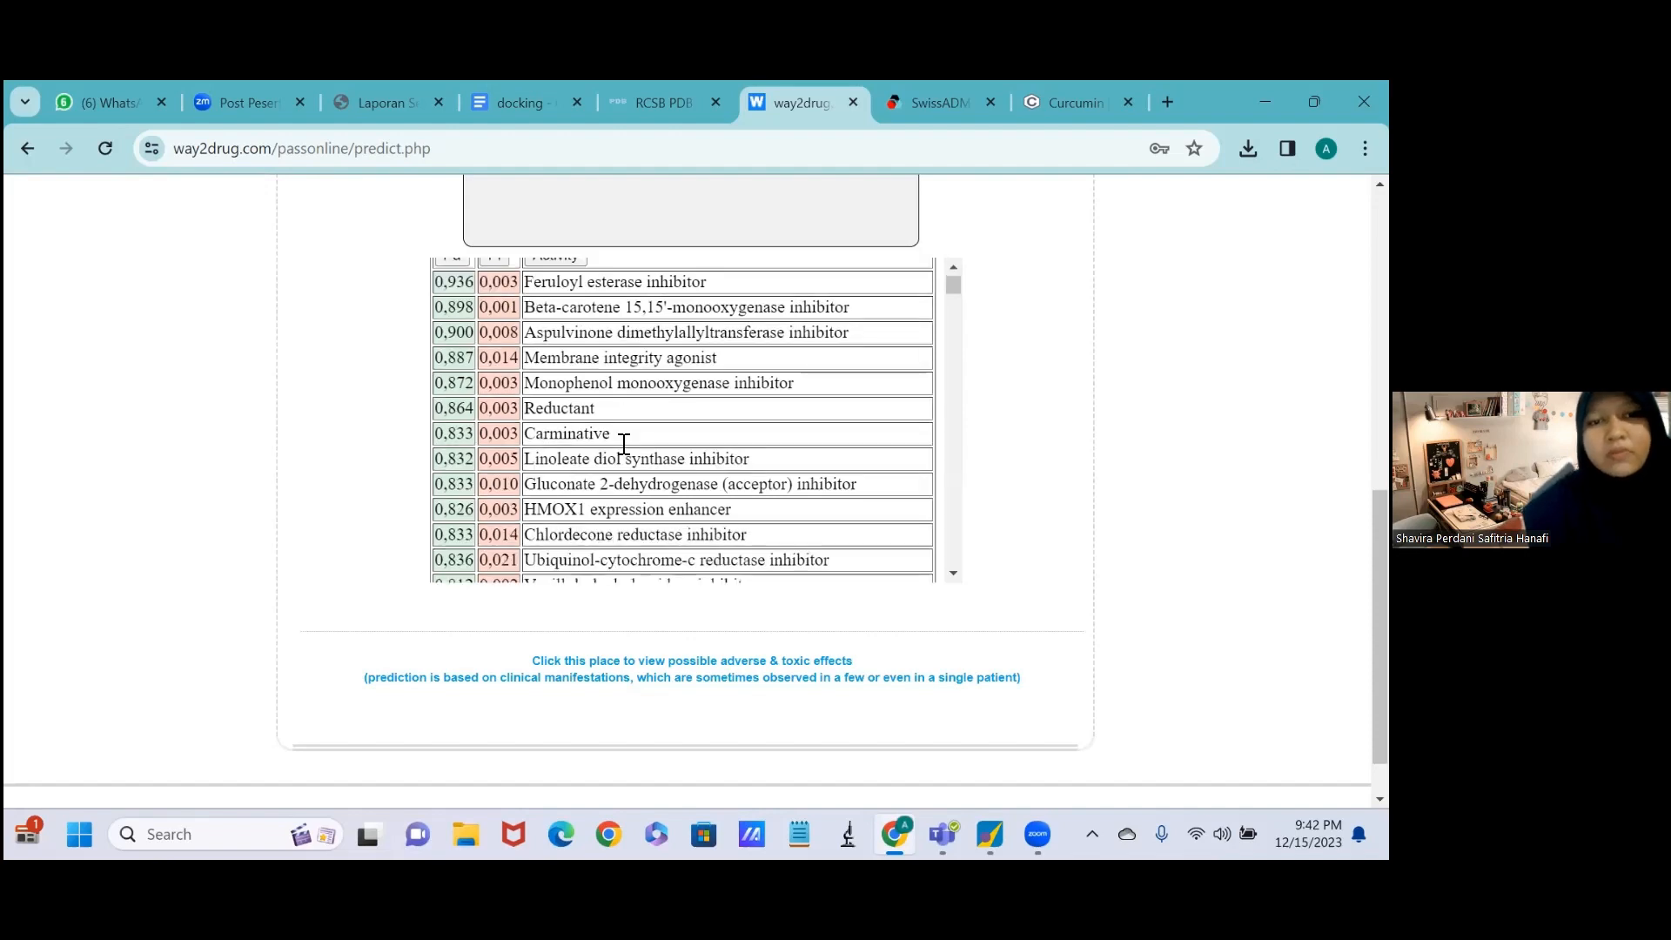
scroll(624, 445, "up", 1)
scroll(624, 445, "down", 3)
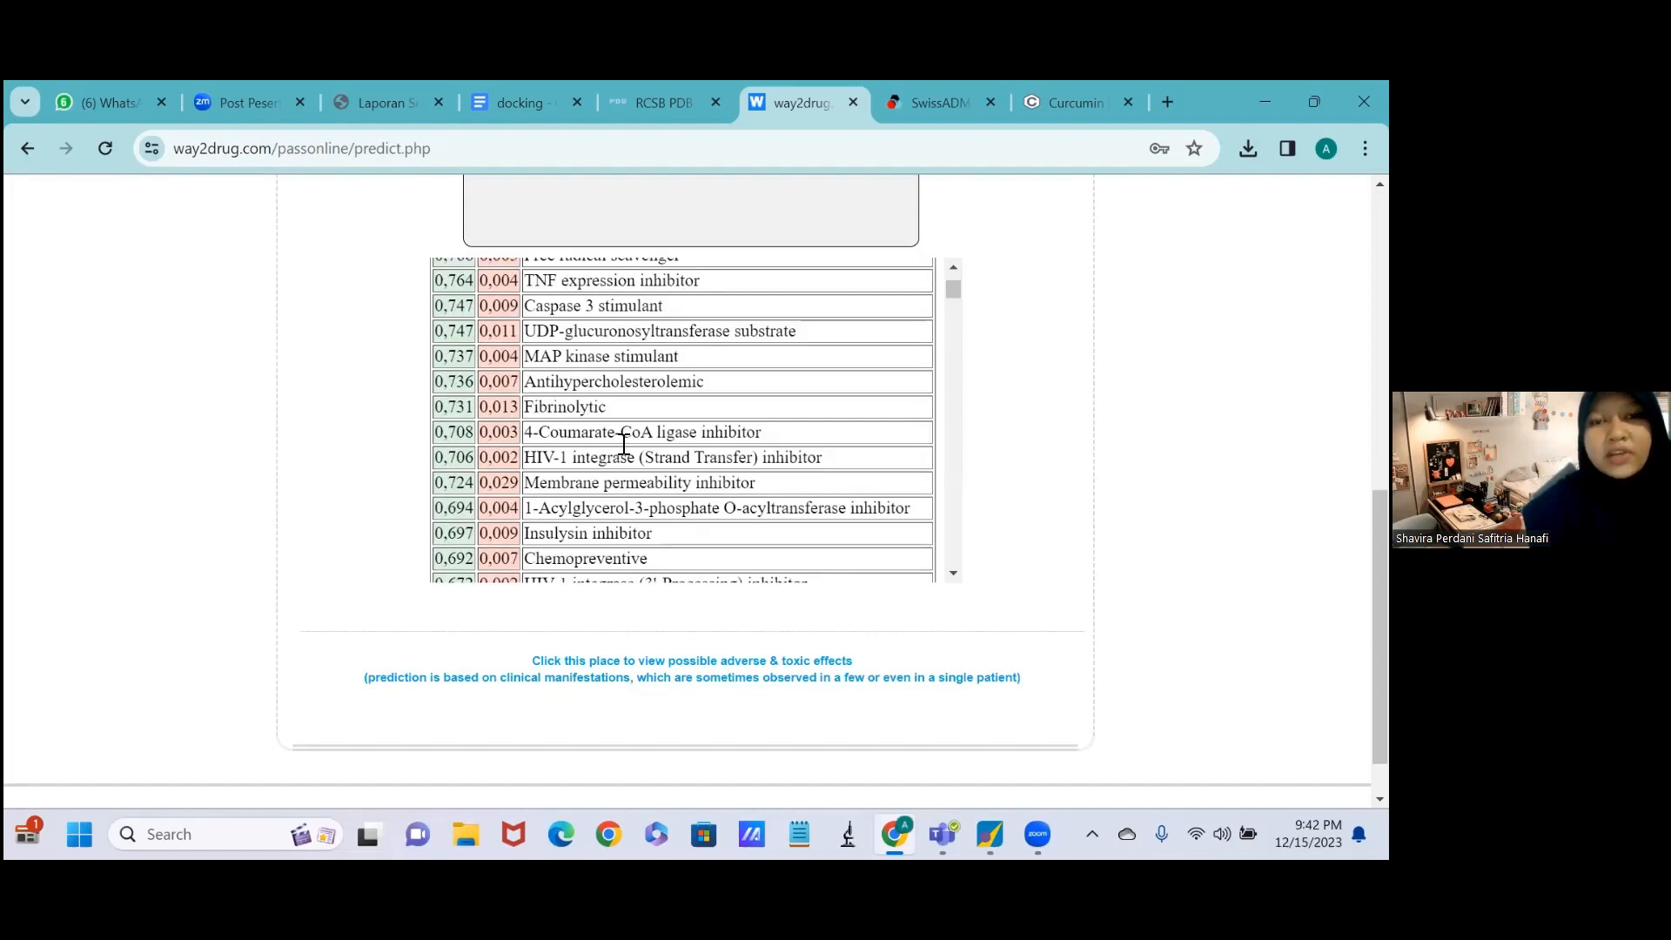
scroll(623, 445, "down", 3)
scroll(624, 444, "down", 3)
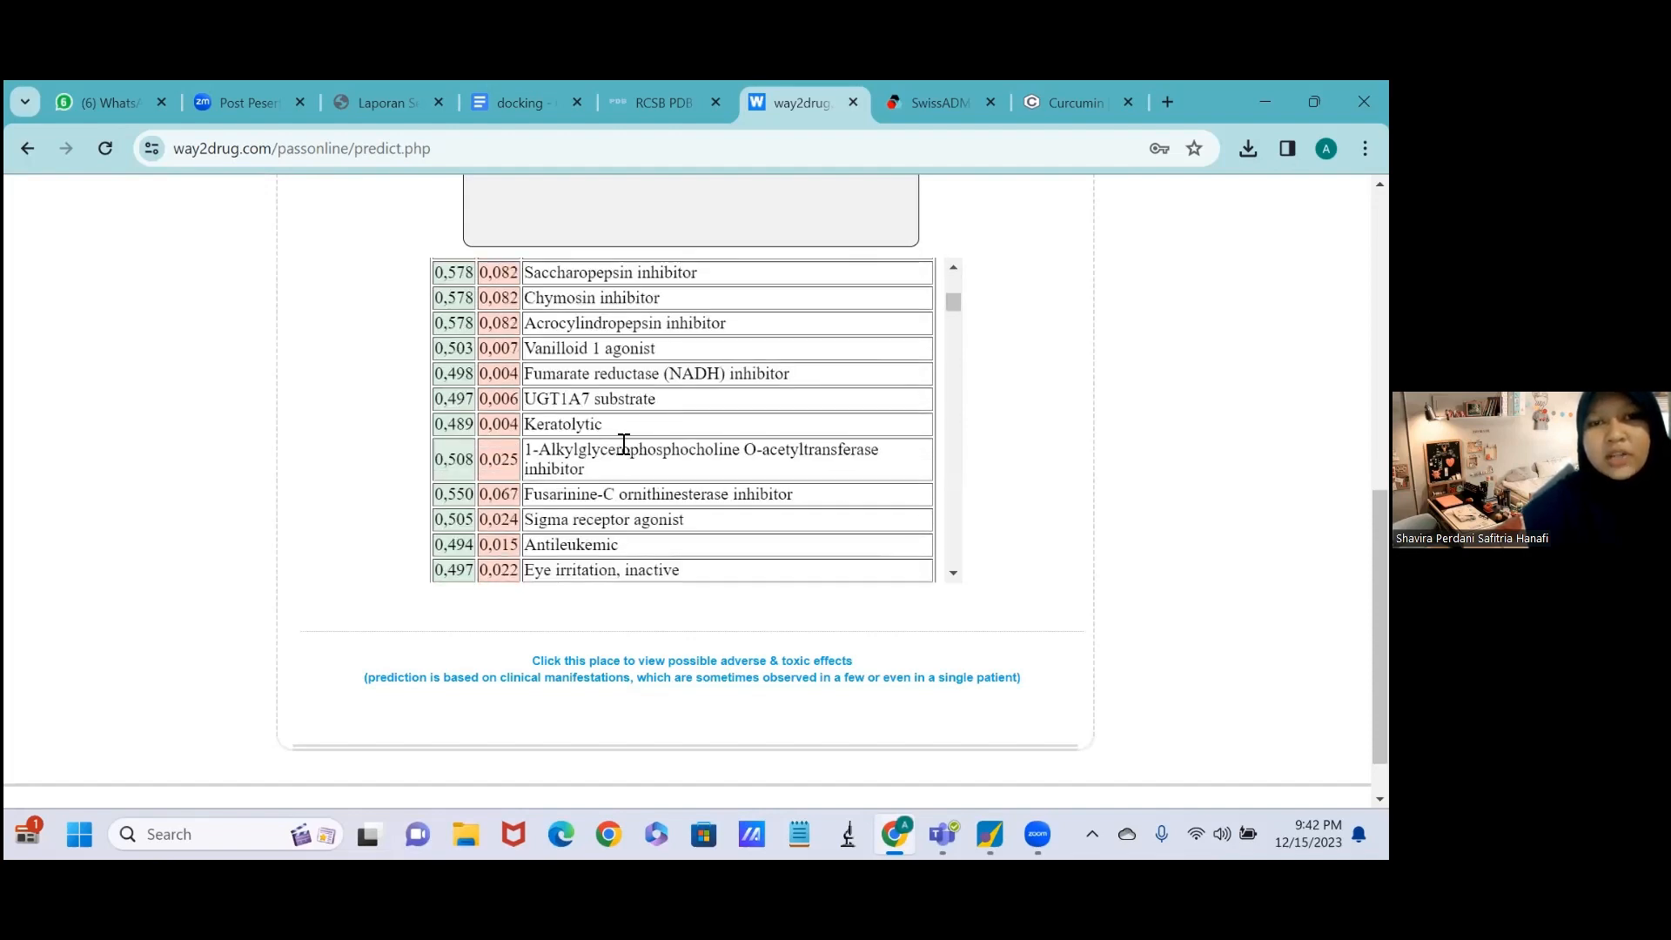
scroll(623, 445, "down", 3)
scroll(996, 217, "up", 5)
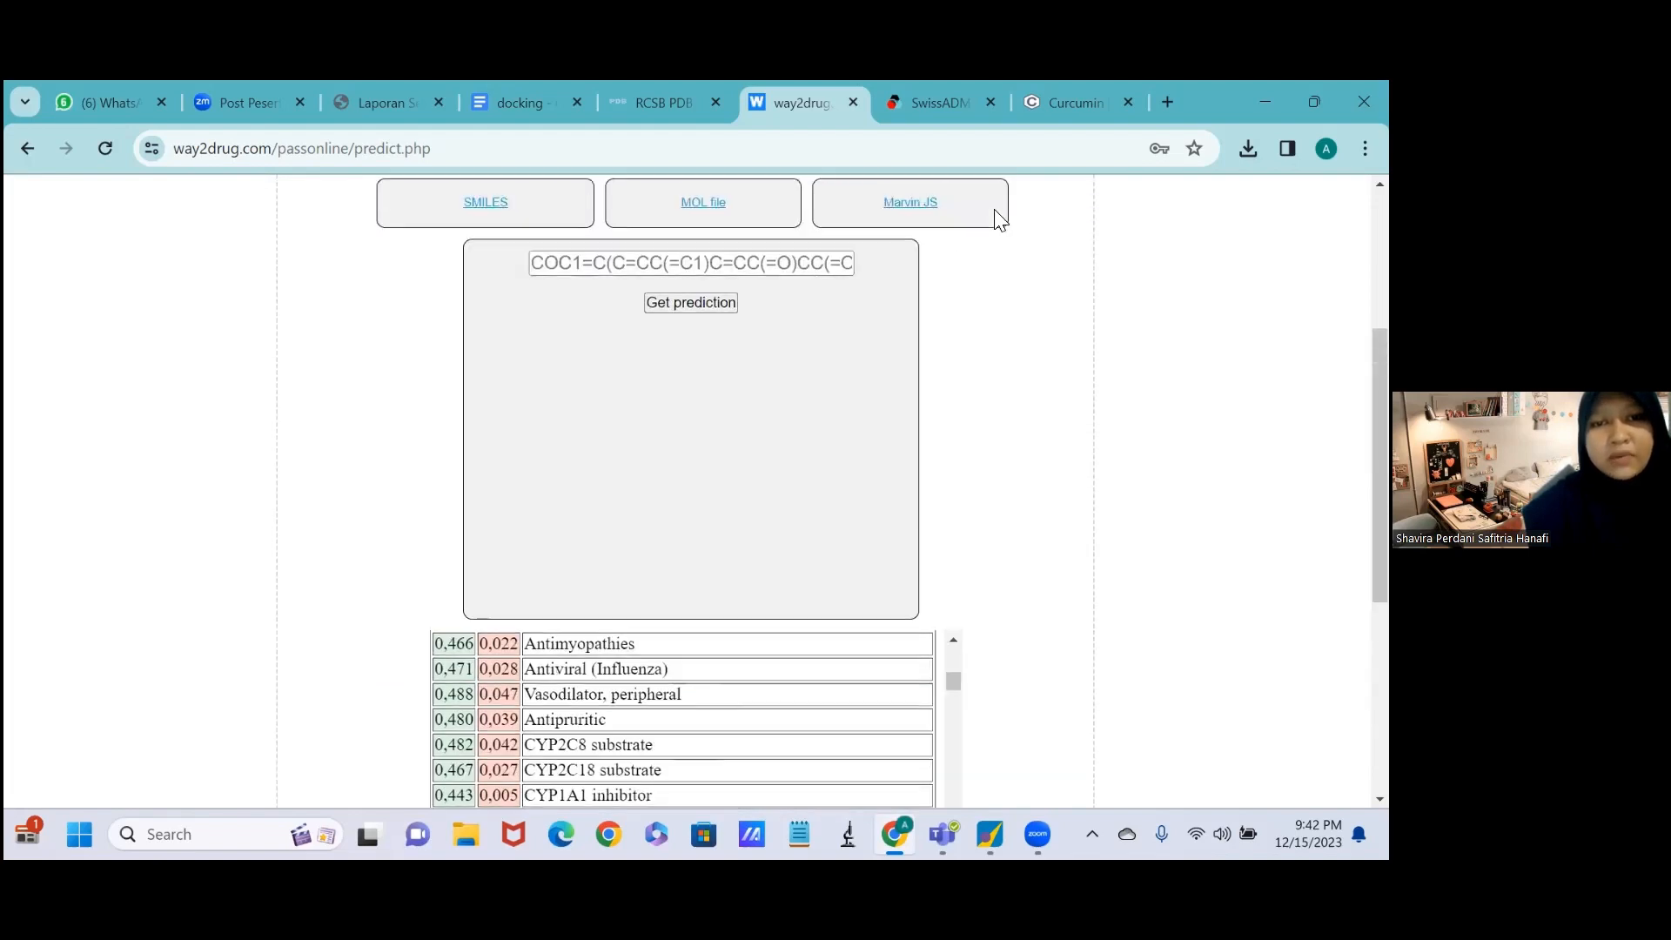
scroll(998, 219, "up", 3)
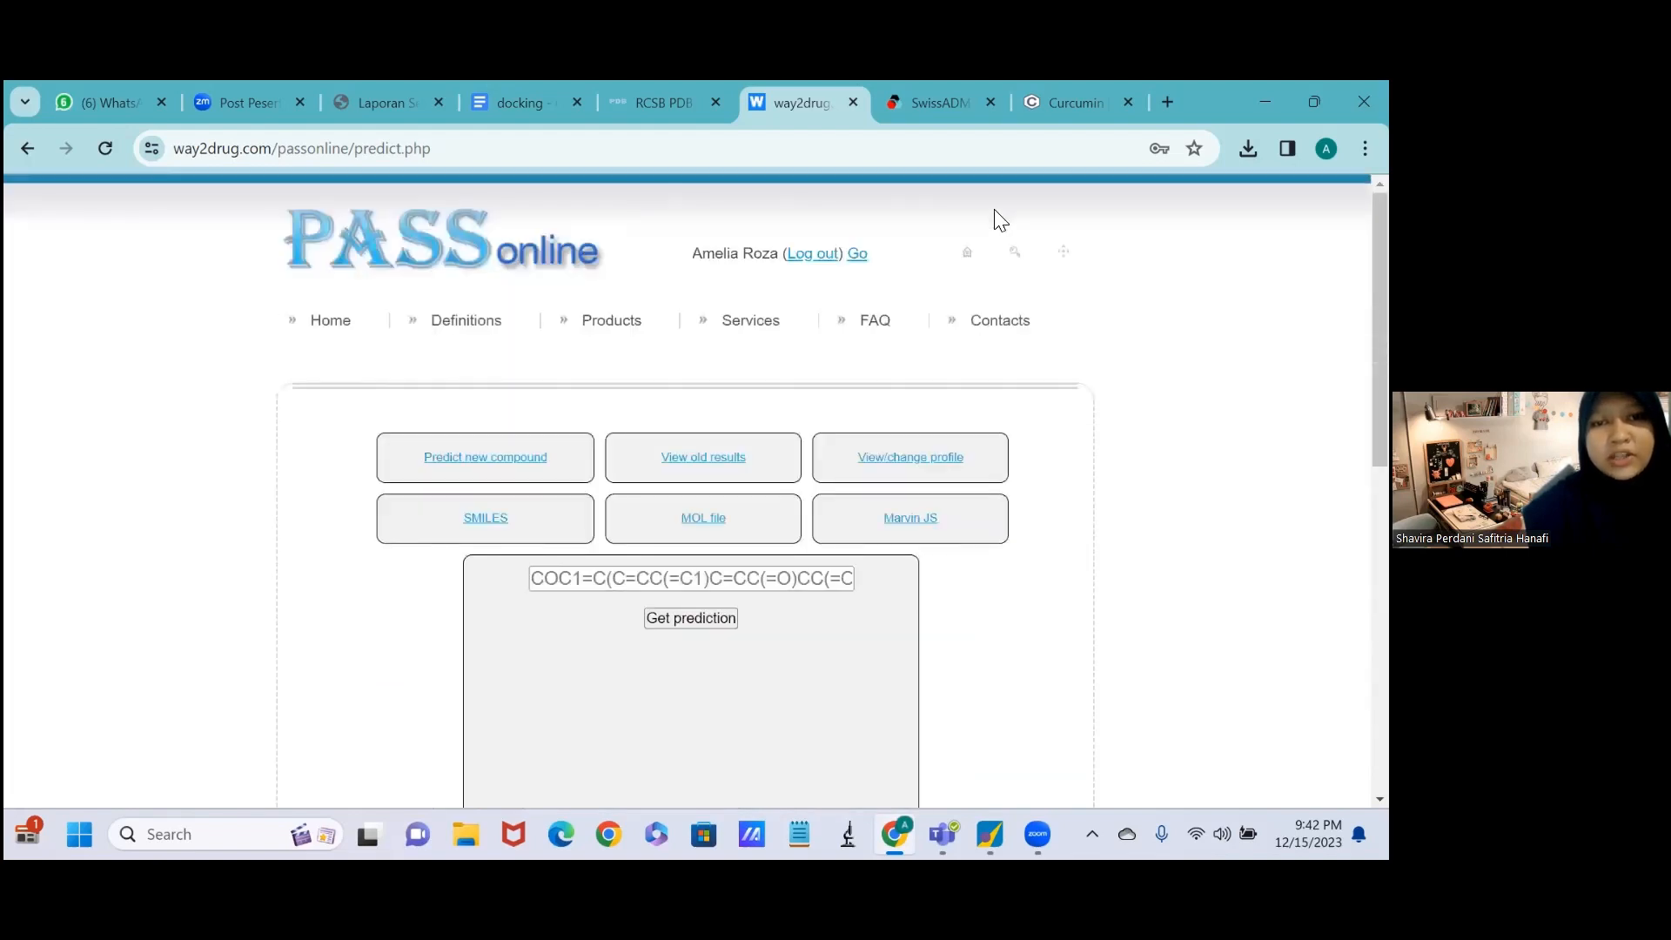
Switch to SwissADME, paste curcumin's Canonical SMILES into the list of SMILES and run the calculation.
left_click(921, 101)
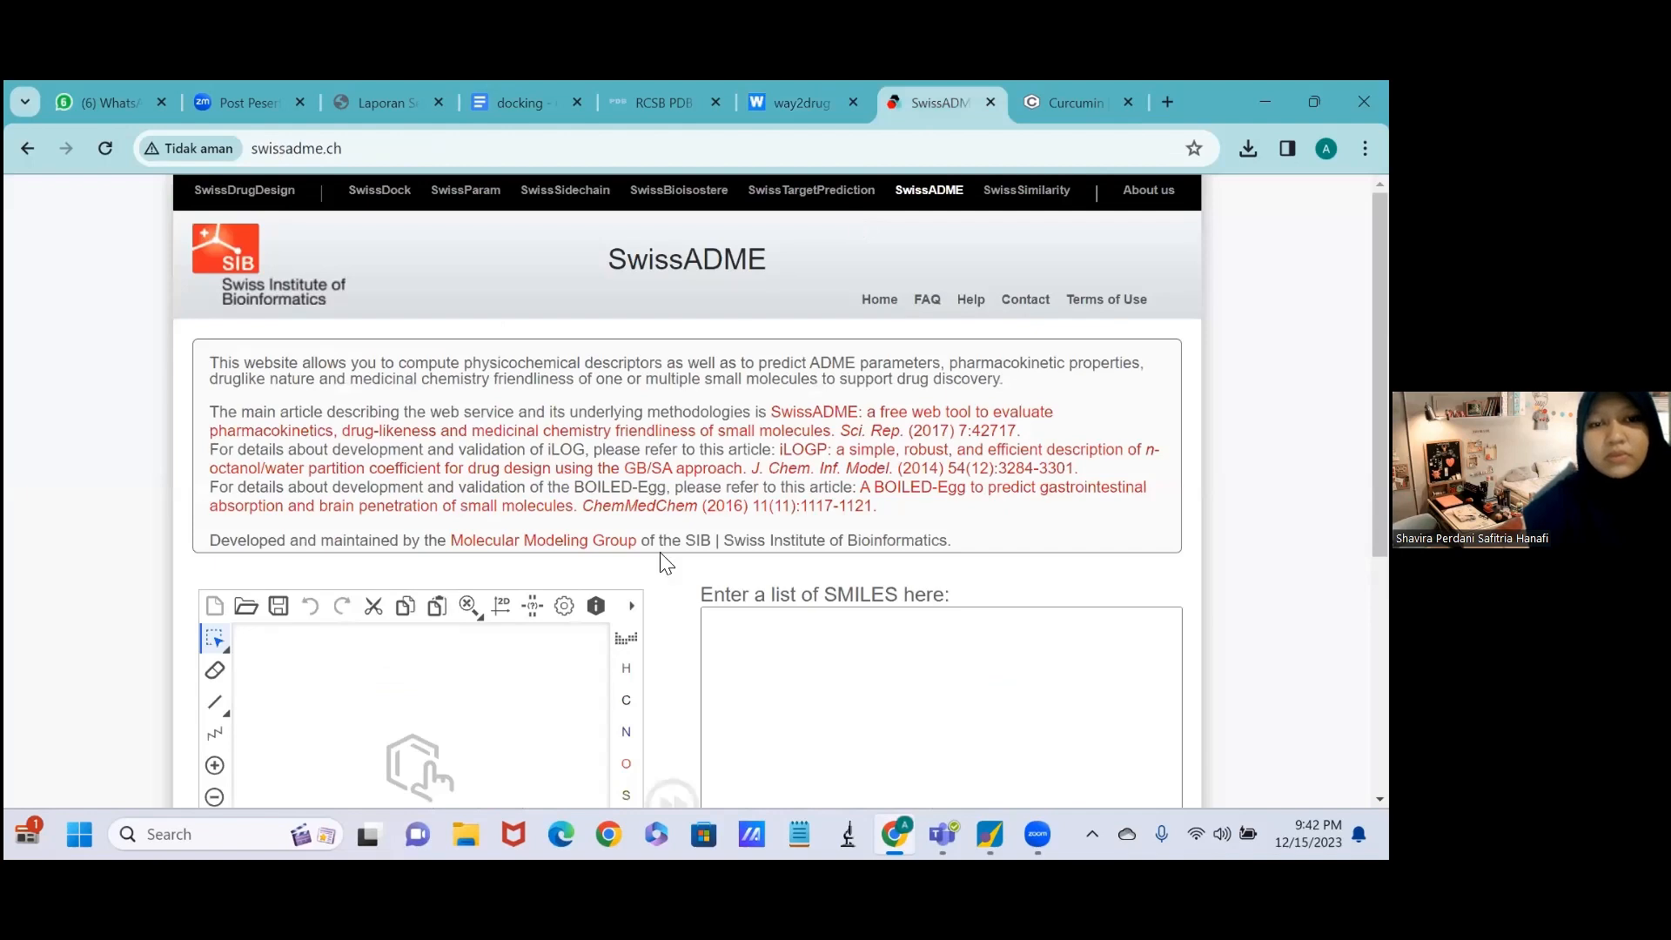
scroll(663, 561, "down", 2)
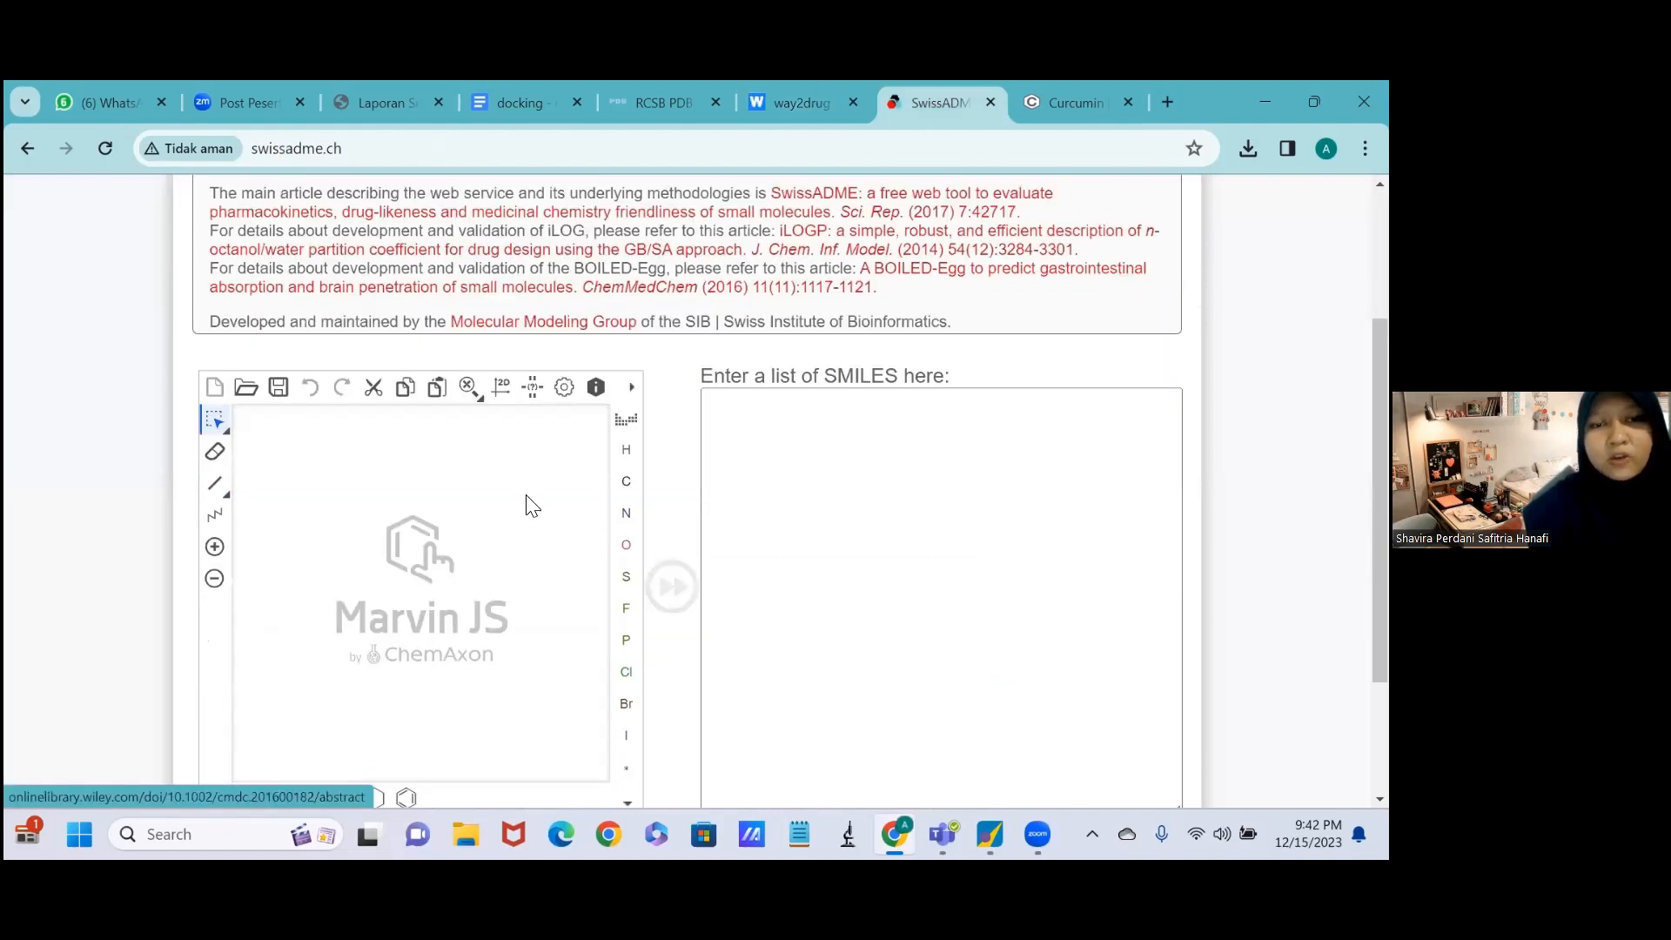
scroll(865, 473, "down", 2)
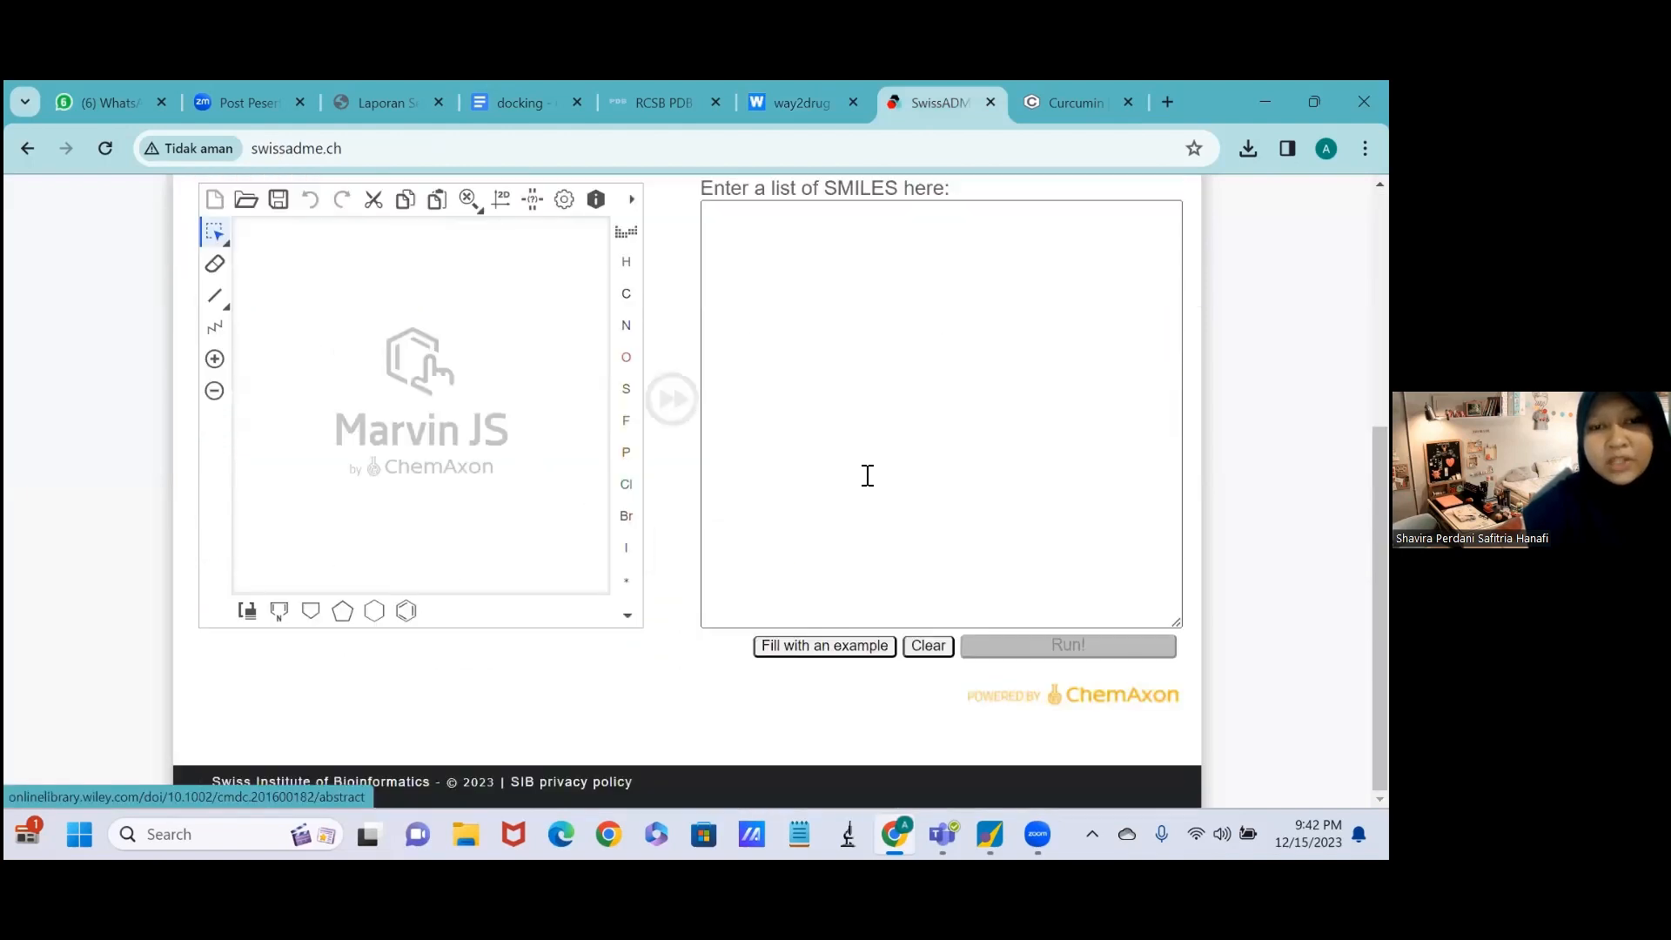
left_click(803, 271)
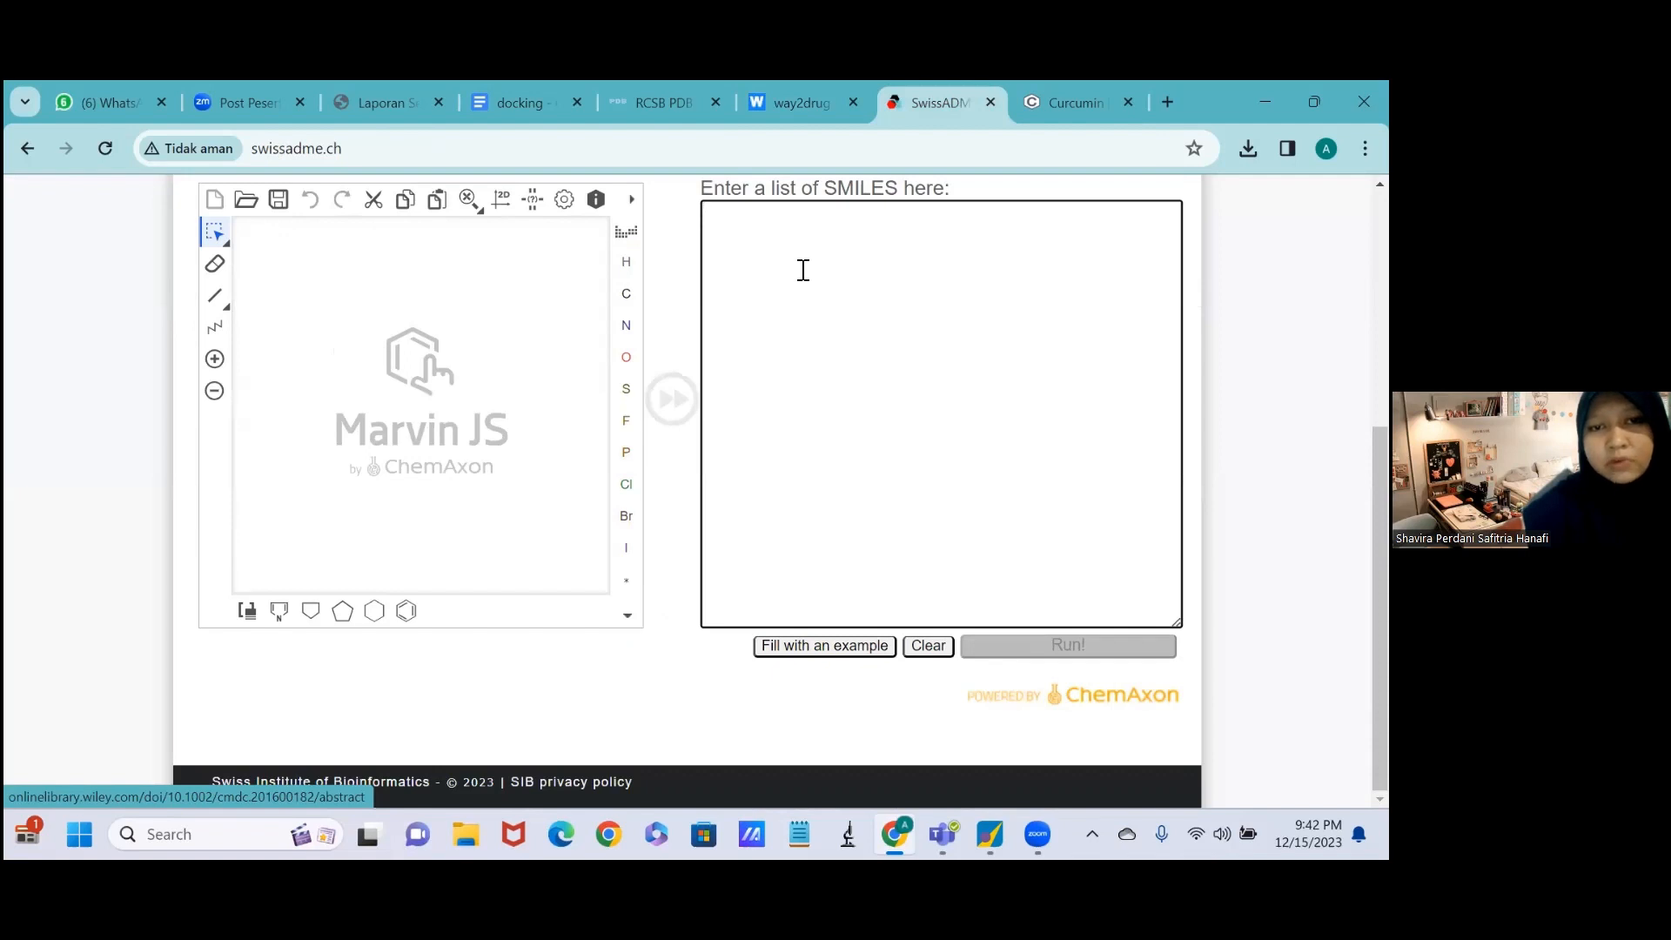
type("COC1=C(C=CC(=C1)C=CC(=O)CC(=O)C=CC2=CC(=C(C=C2)O)OC)O")
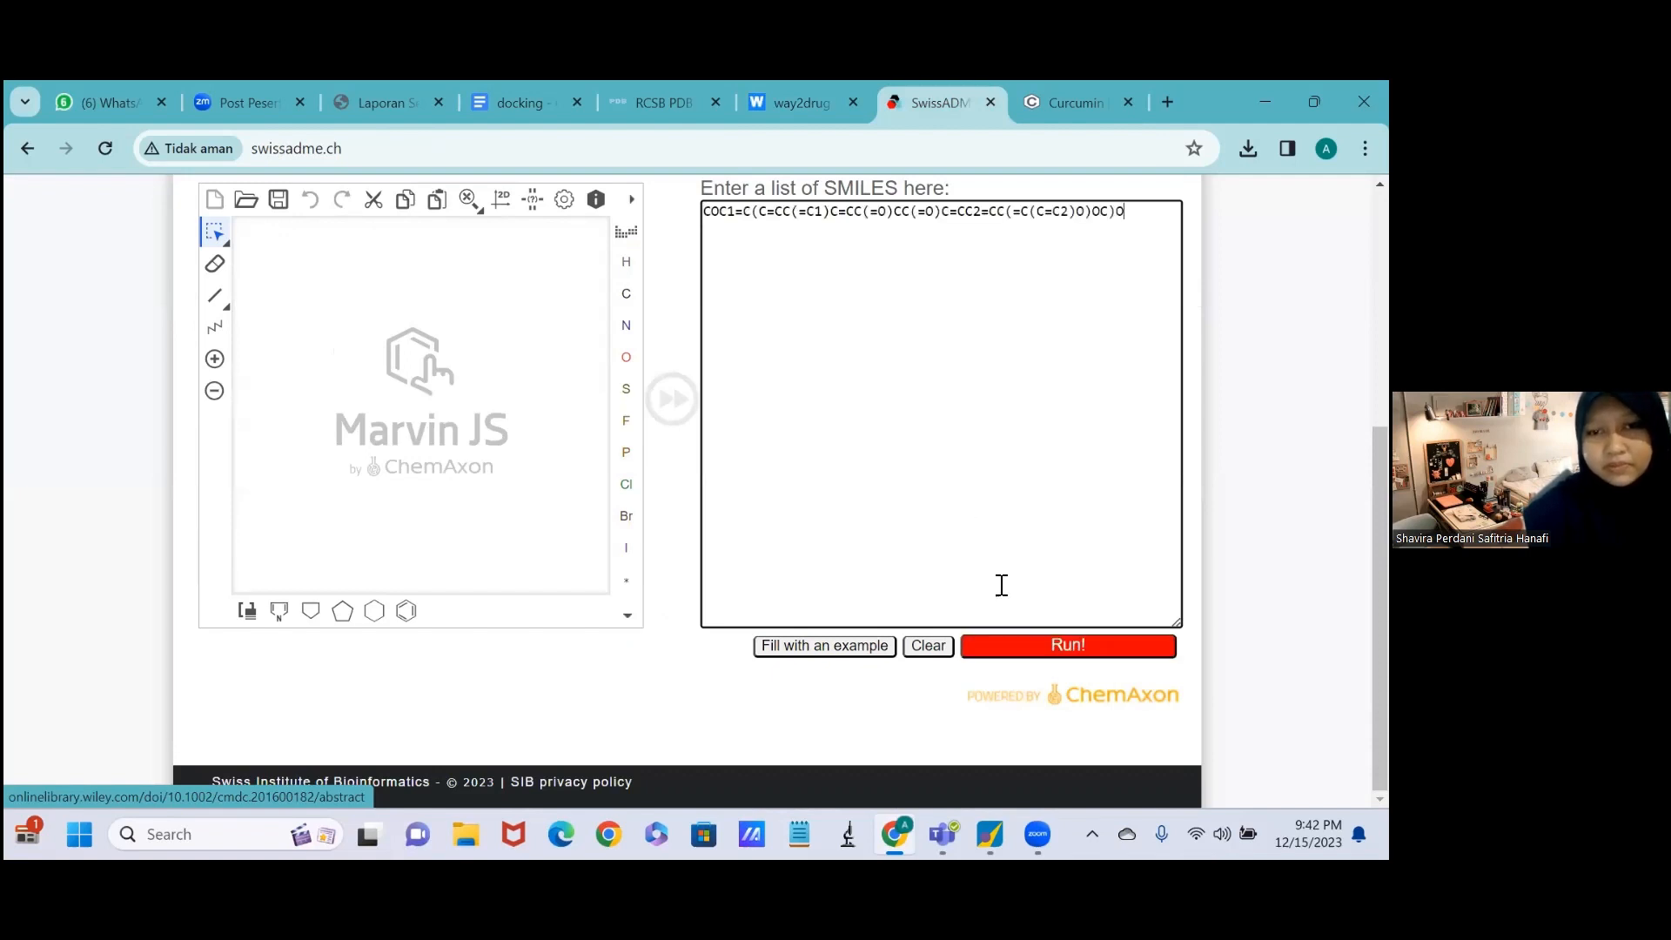
left_click(1008, 656)
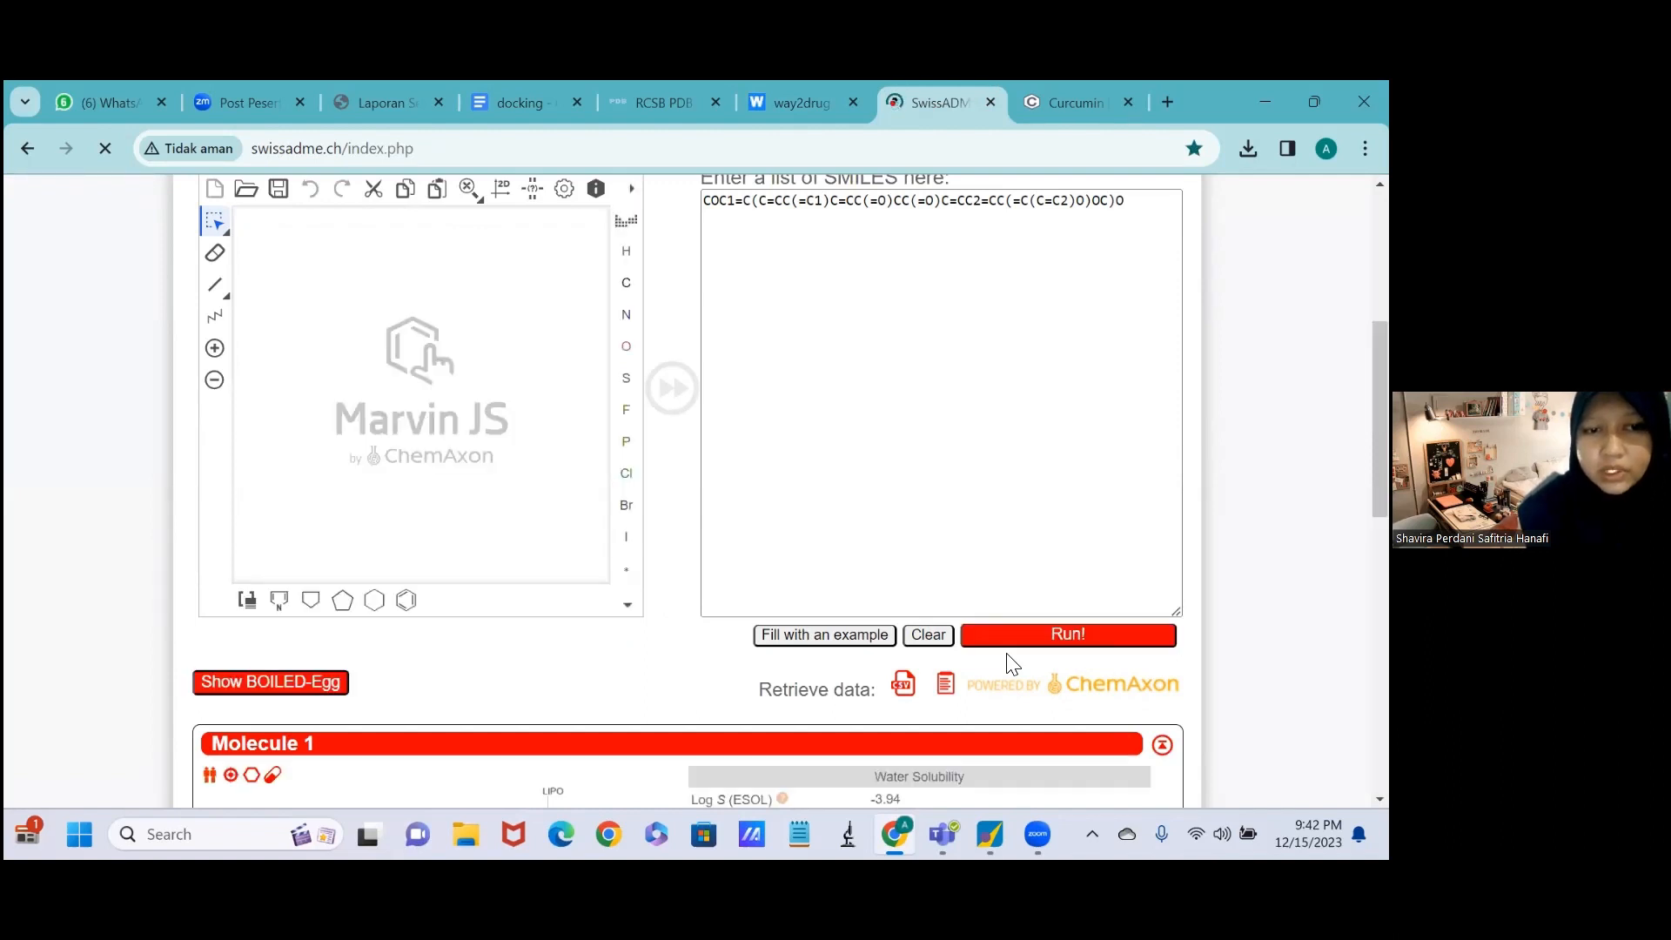
Examine the SwissADME results for Molecule 1, covering physicochemical properties, lipophilicity, solubility, pharmacokinetics, druglikeness including Lipinski, and medicinal chemistry.
scroll(1012, 664, "down", 2)
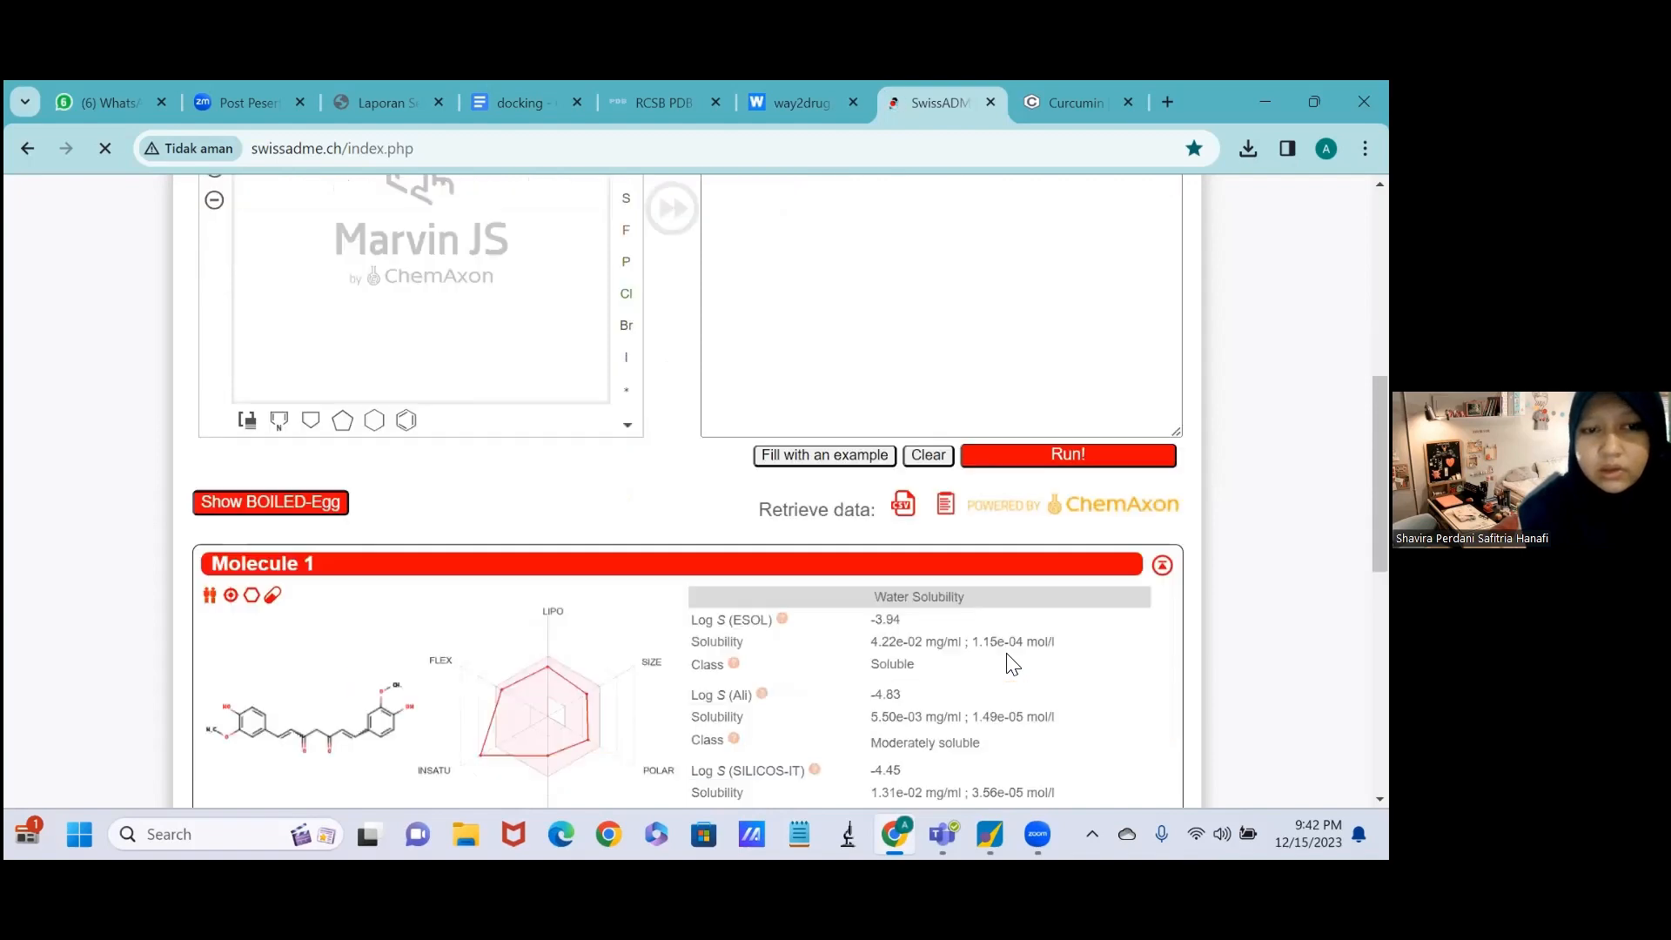
scroll(1012, 664, "down", 6)
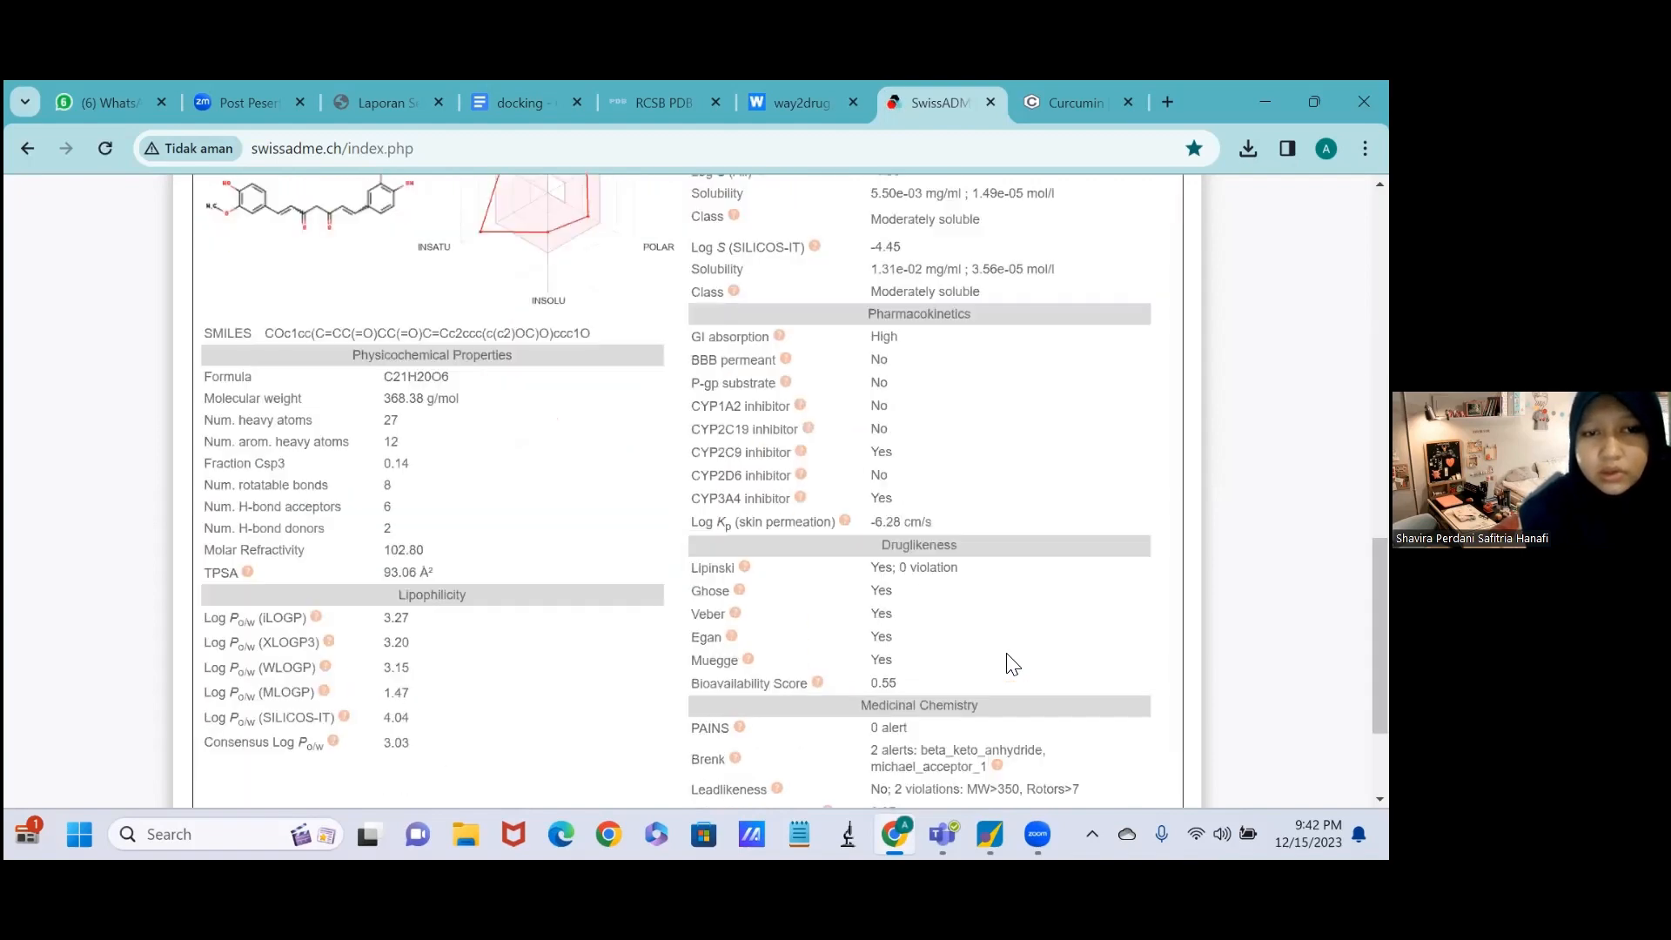
scroll(1012, 664, "down", 2)
scroll(1012, 664, "down", 1)
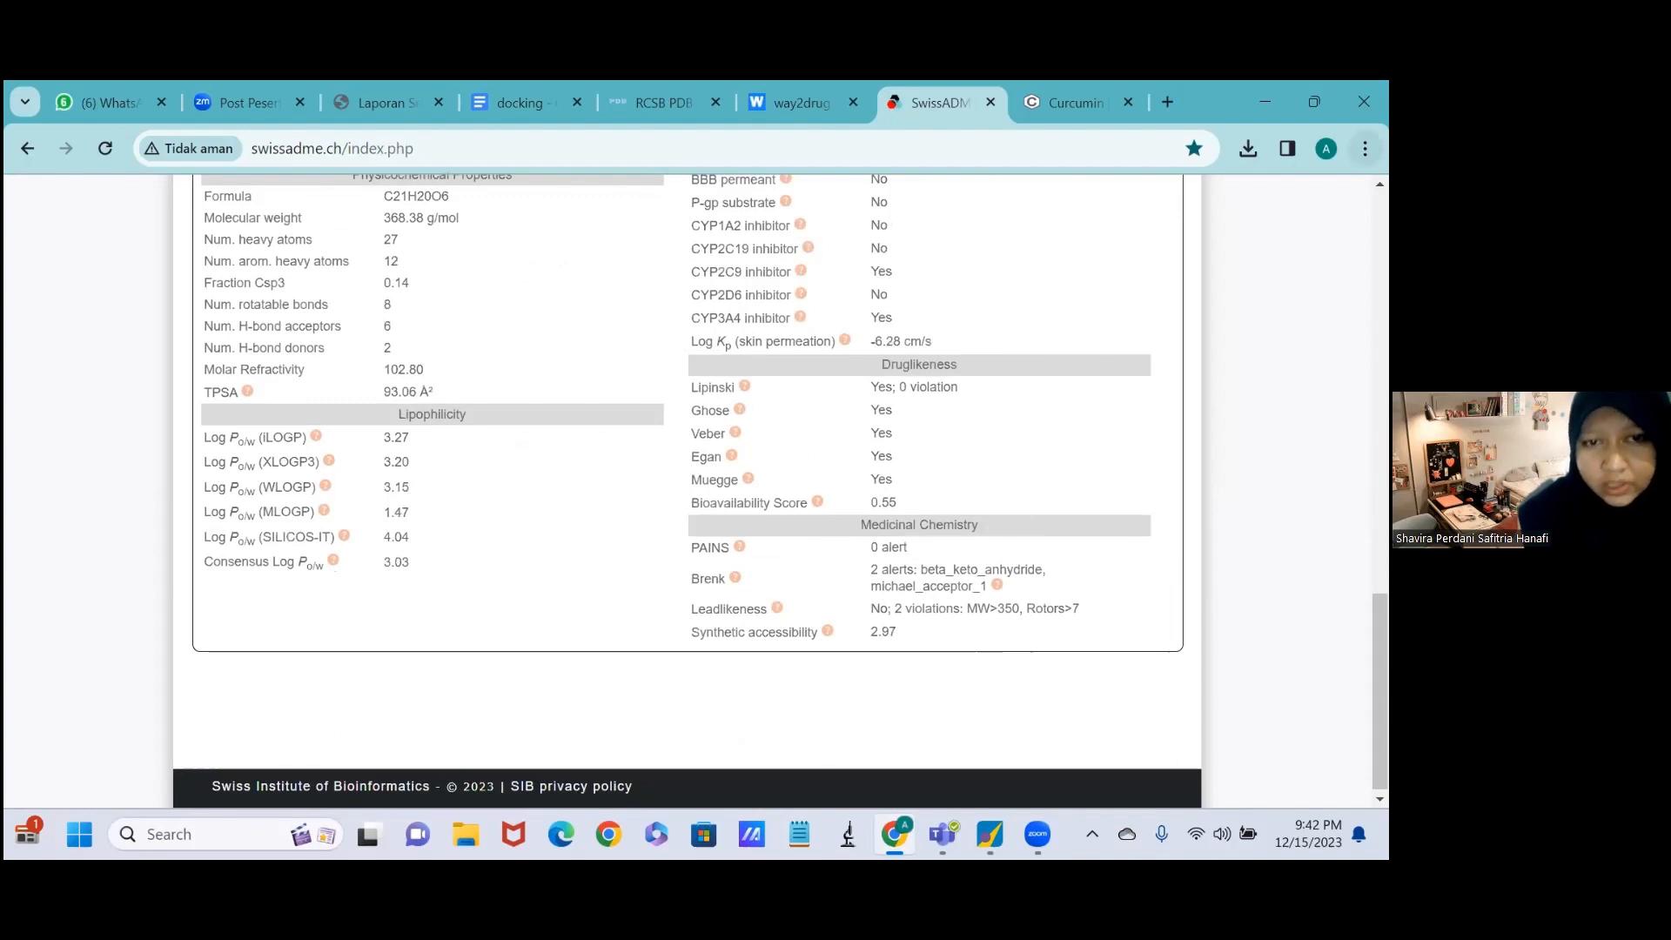
left_click(1364, 149)
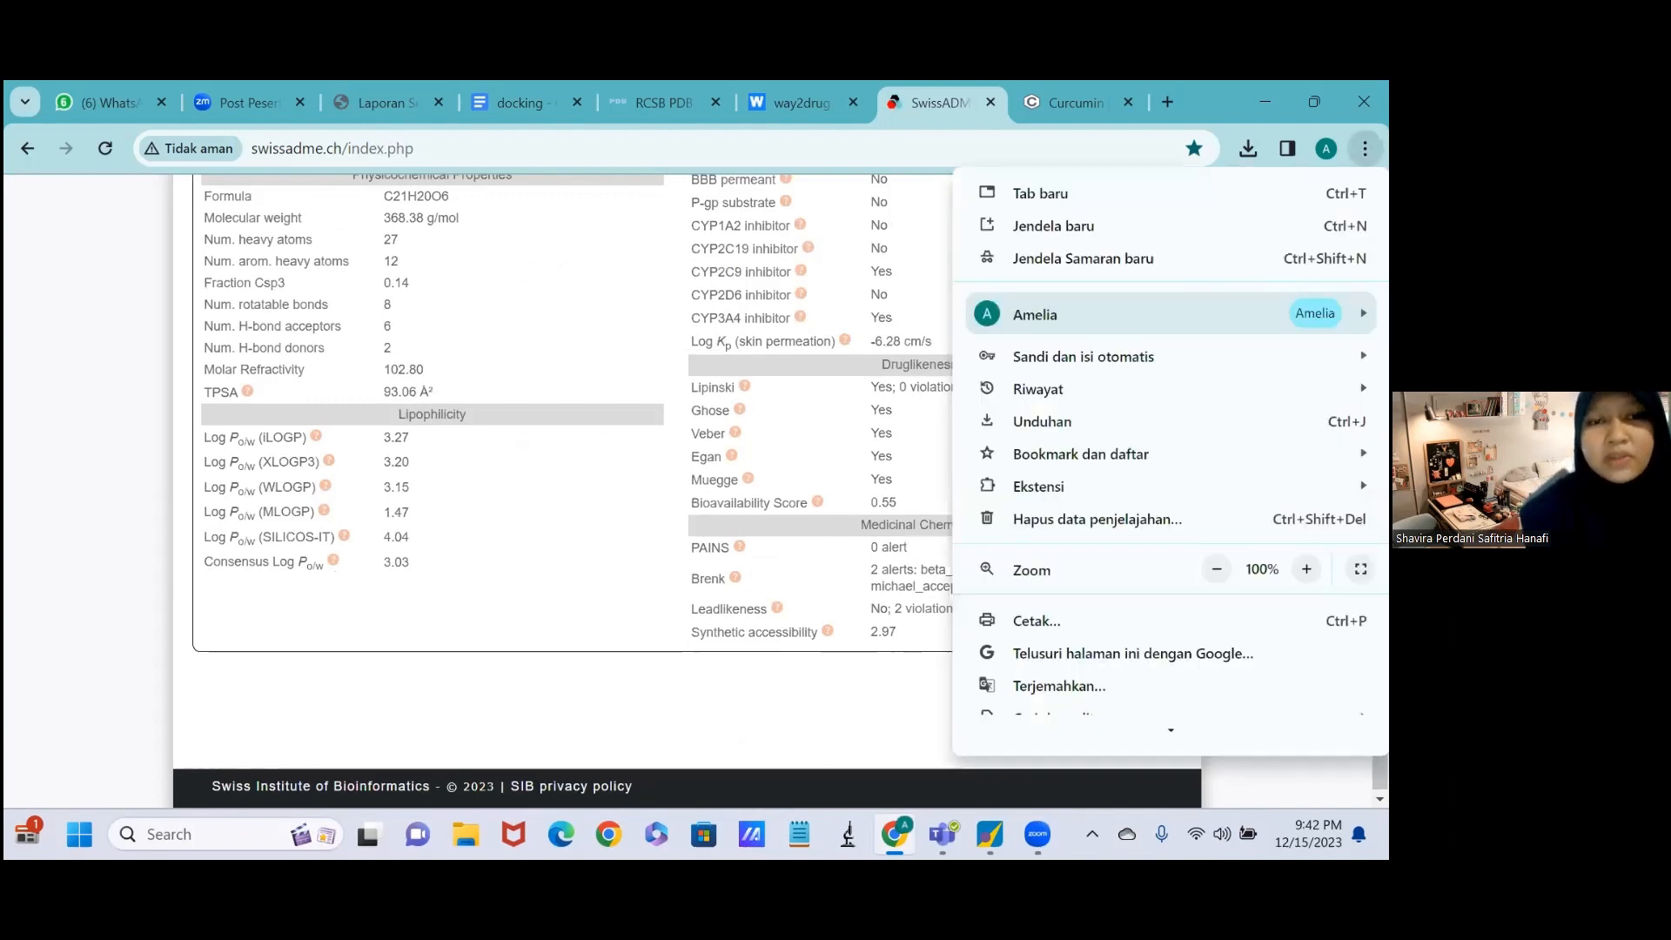
left_click(1364, 149)
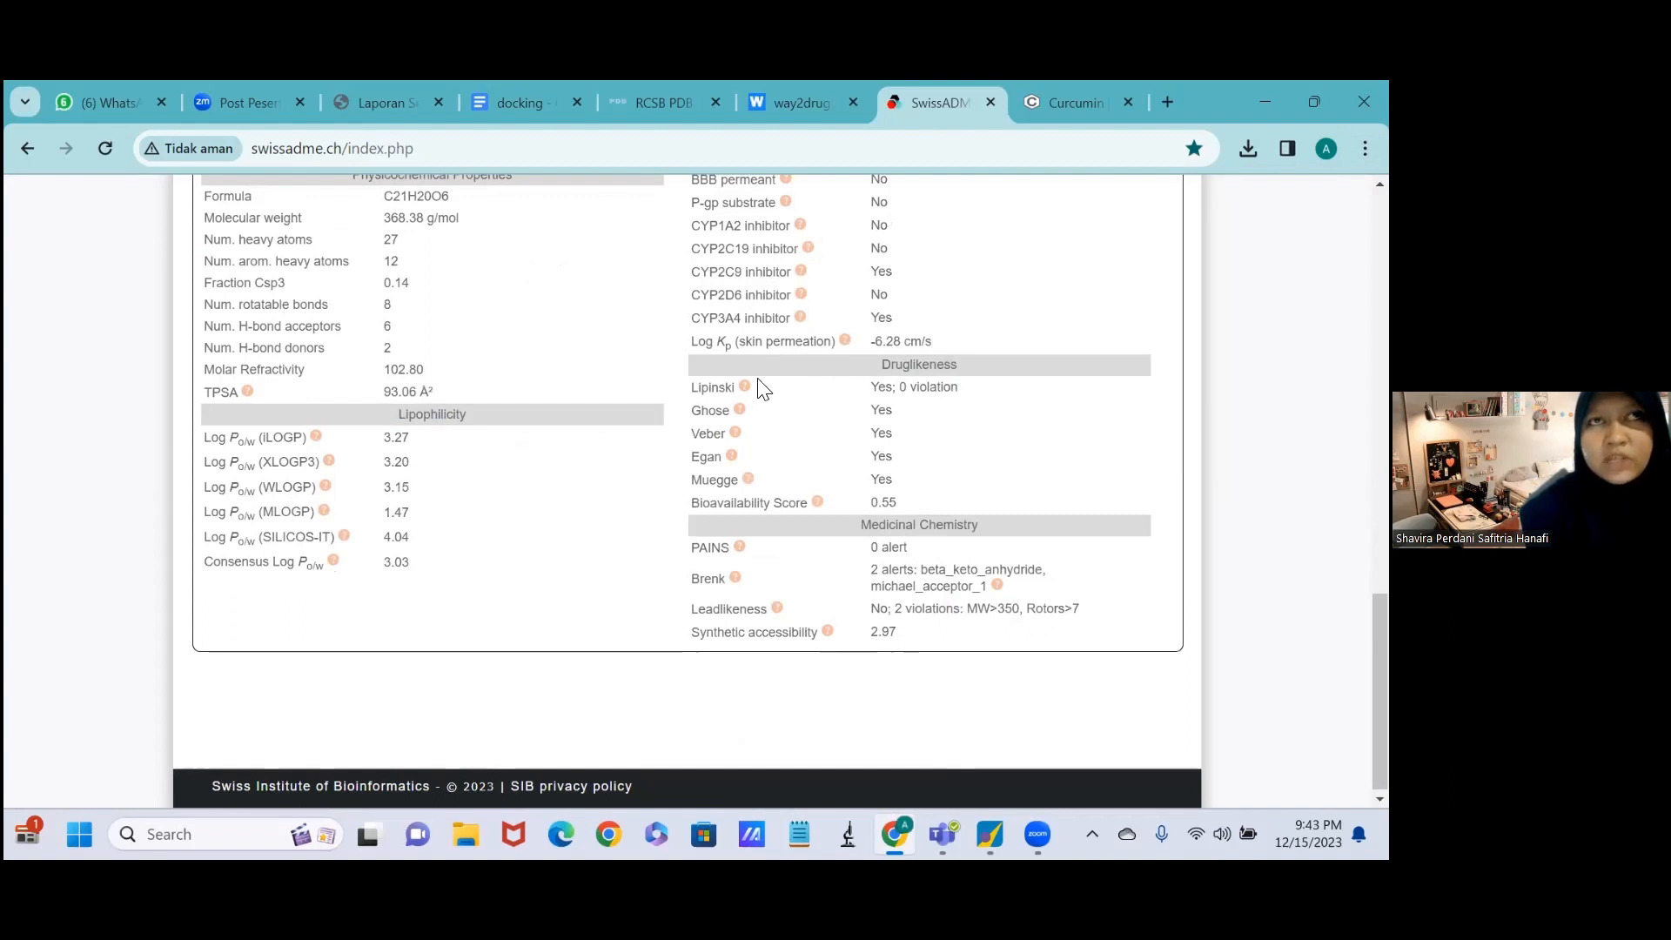
mouse_move(747, 388)
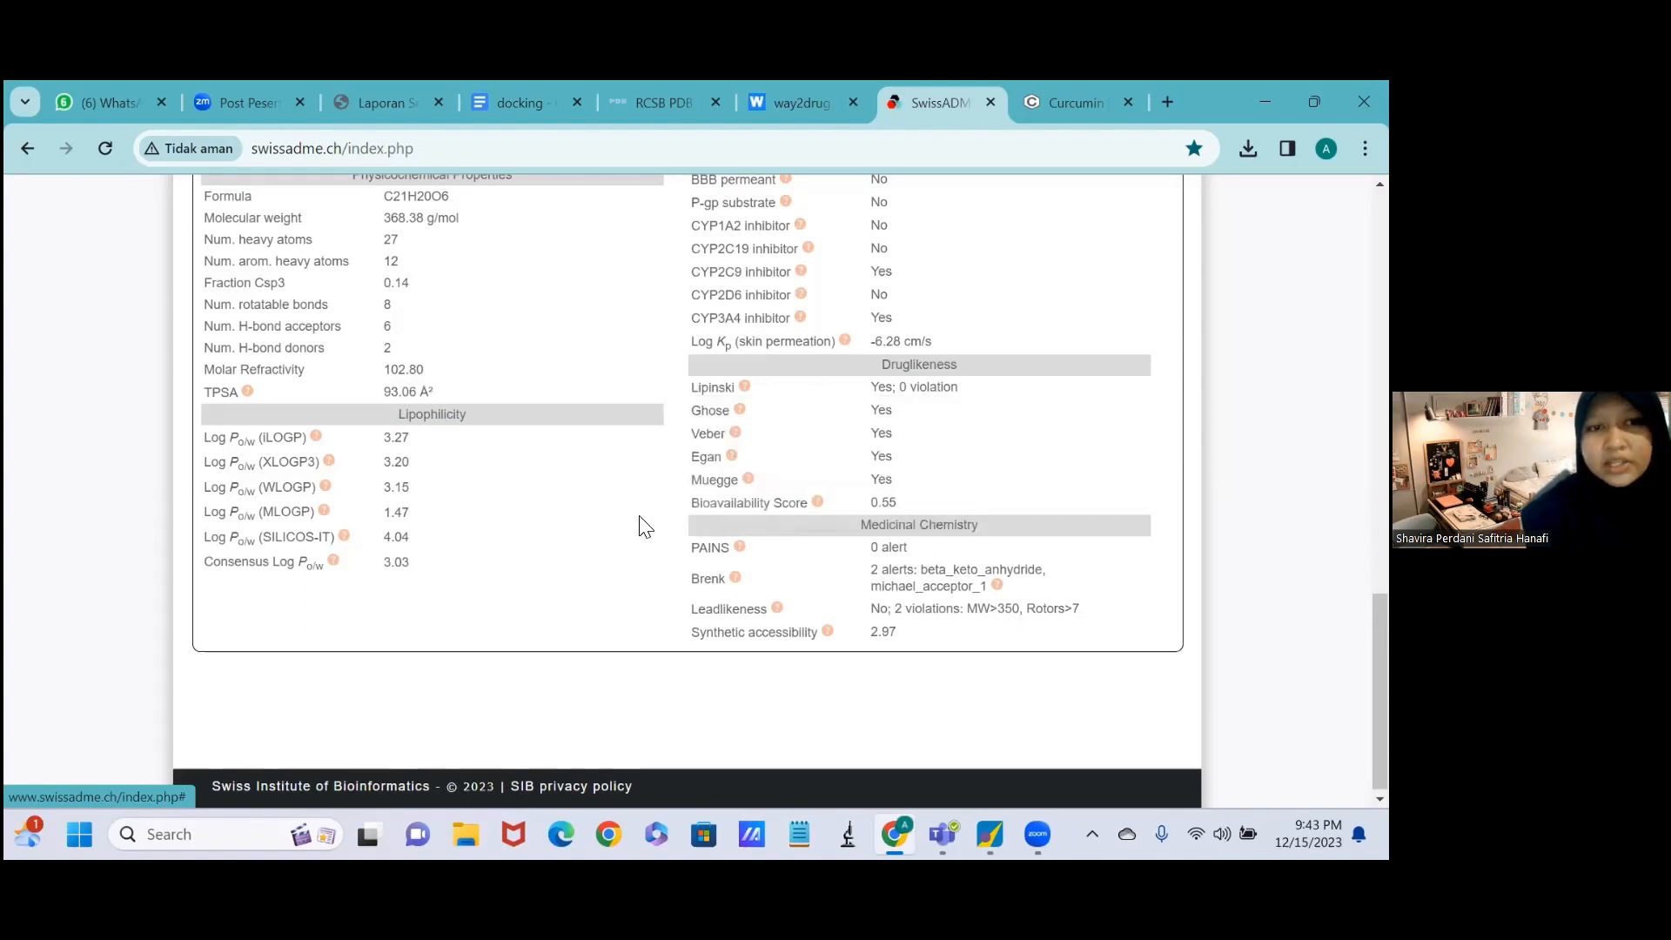
scroll(641, 525, "up", 1)
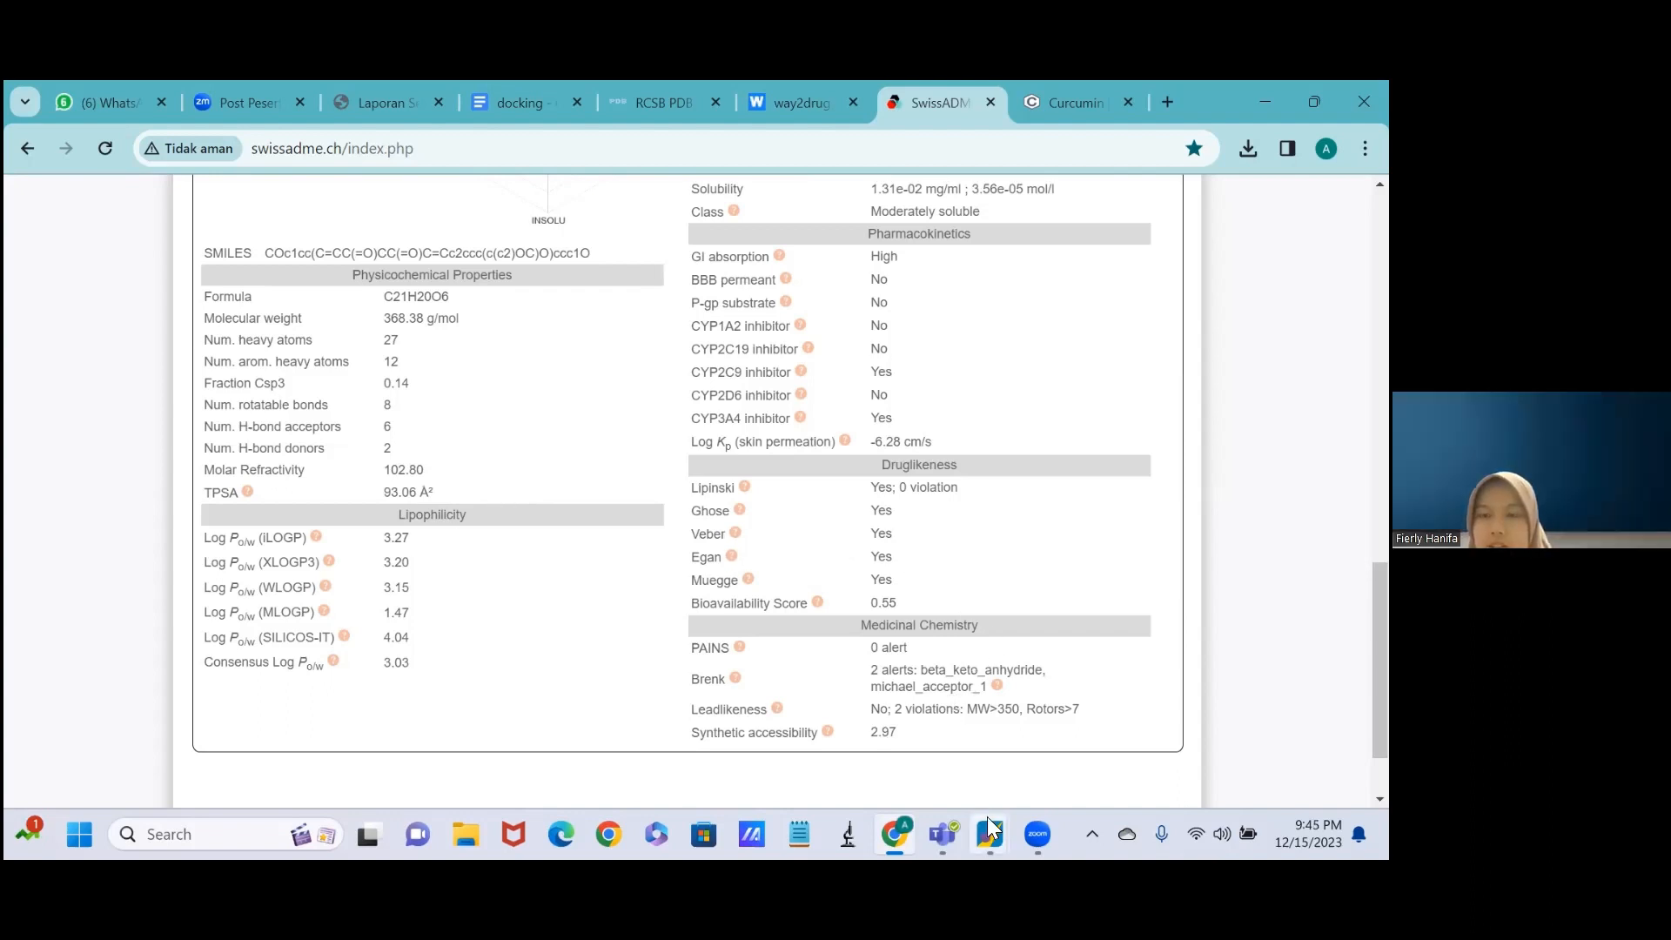
Switch to MOE, start opening a file and browse to the Downloads folder with its contents sorted by date, newest first.
mouse_move(989, 827)
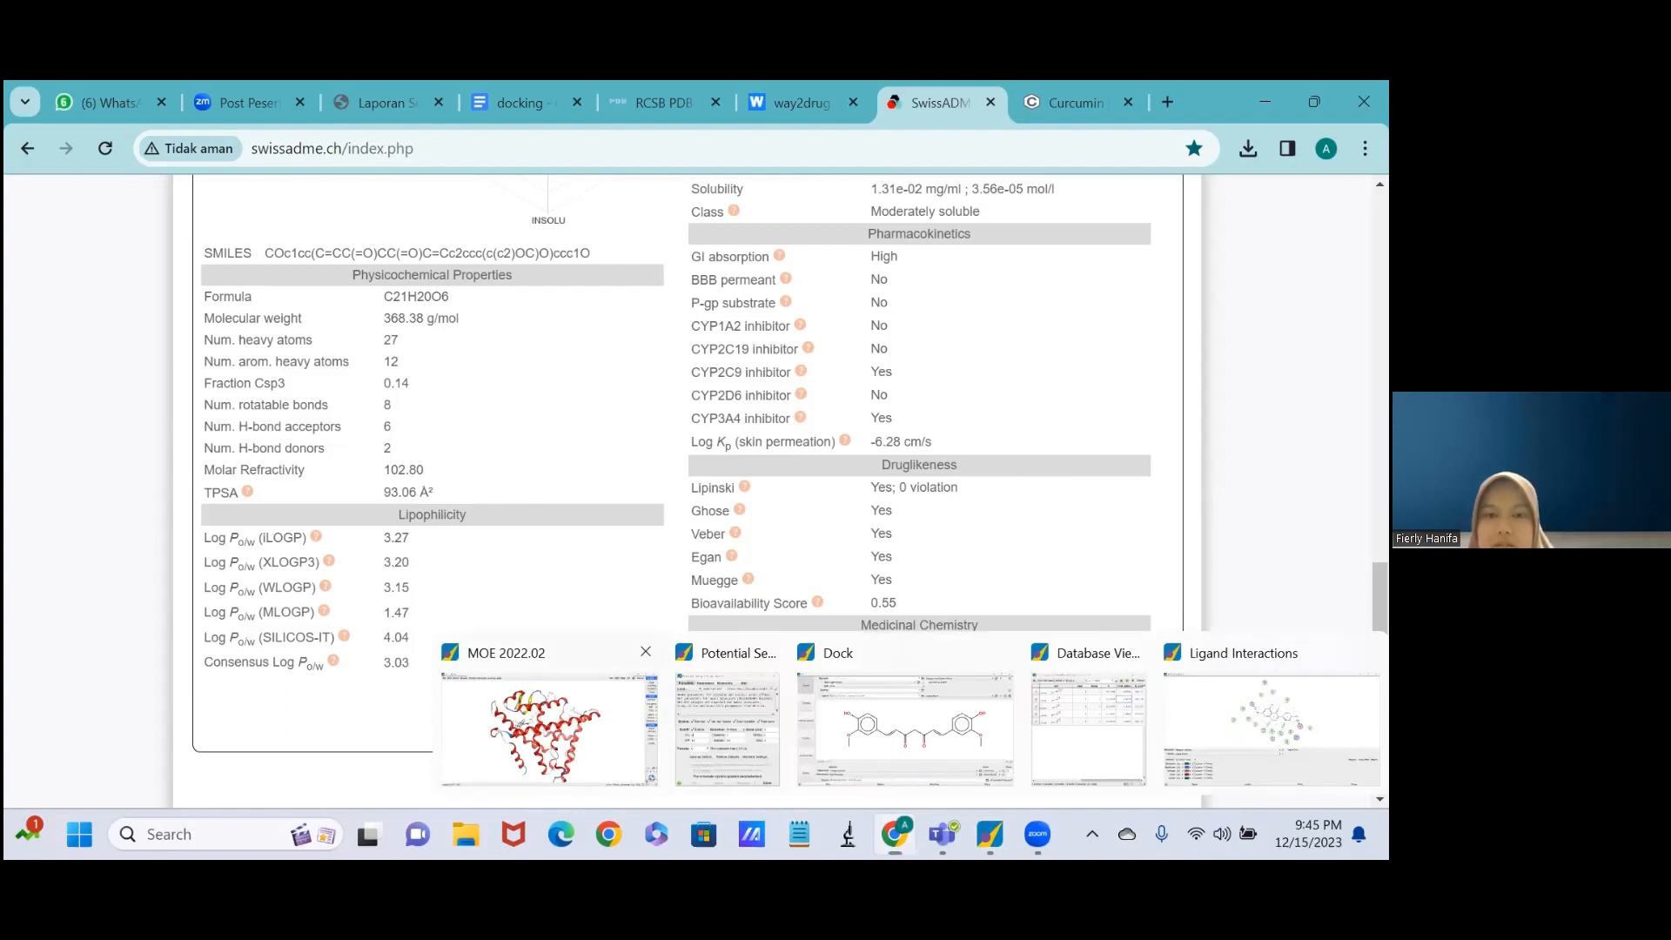
left_click(548, 722)
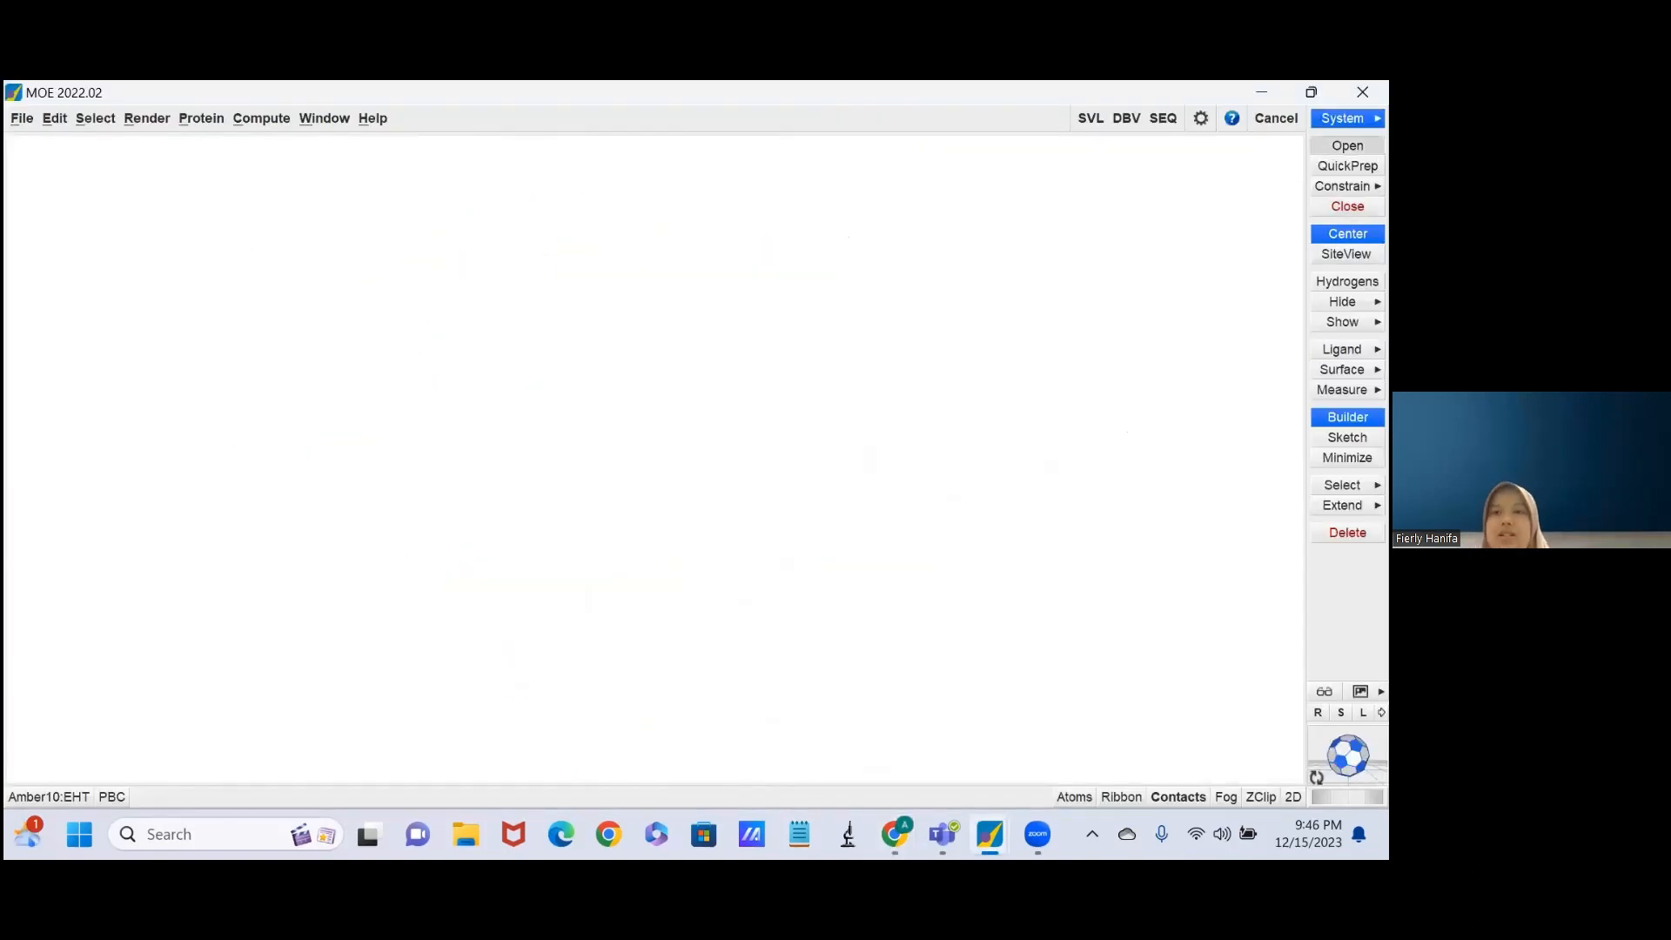
left_click(1346, 145)
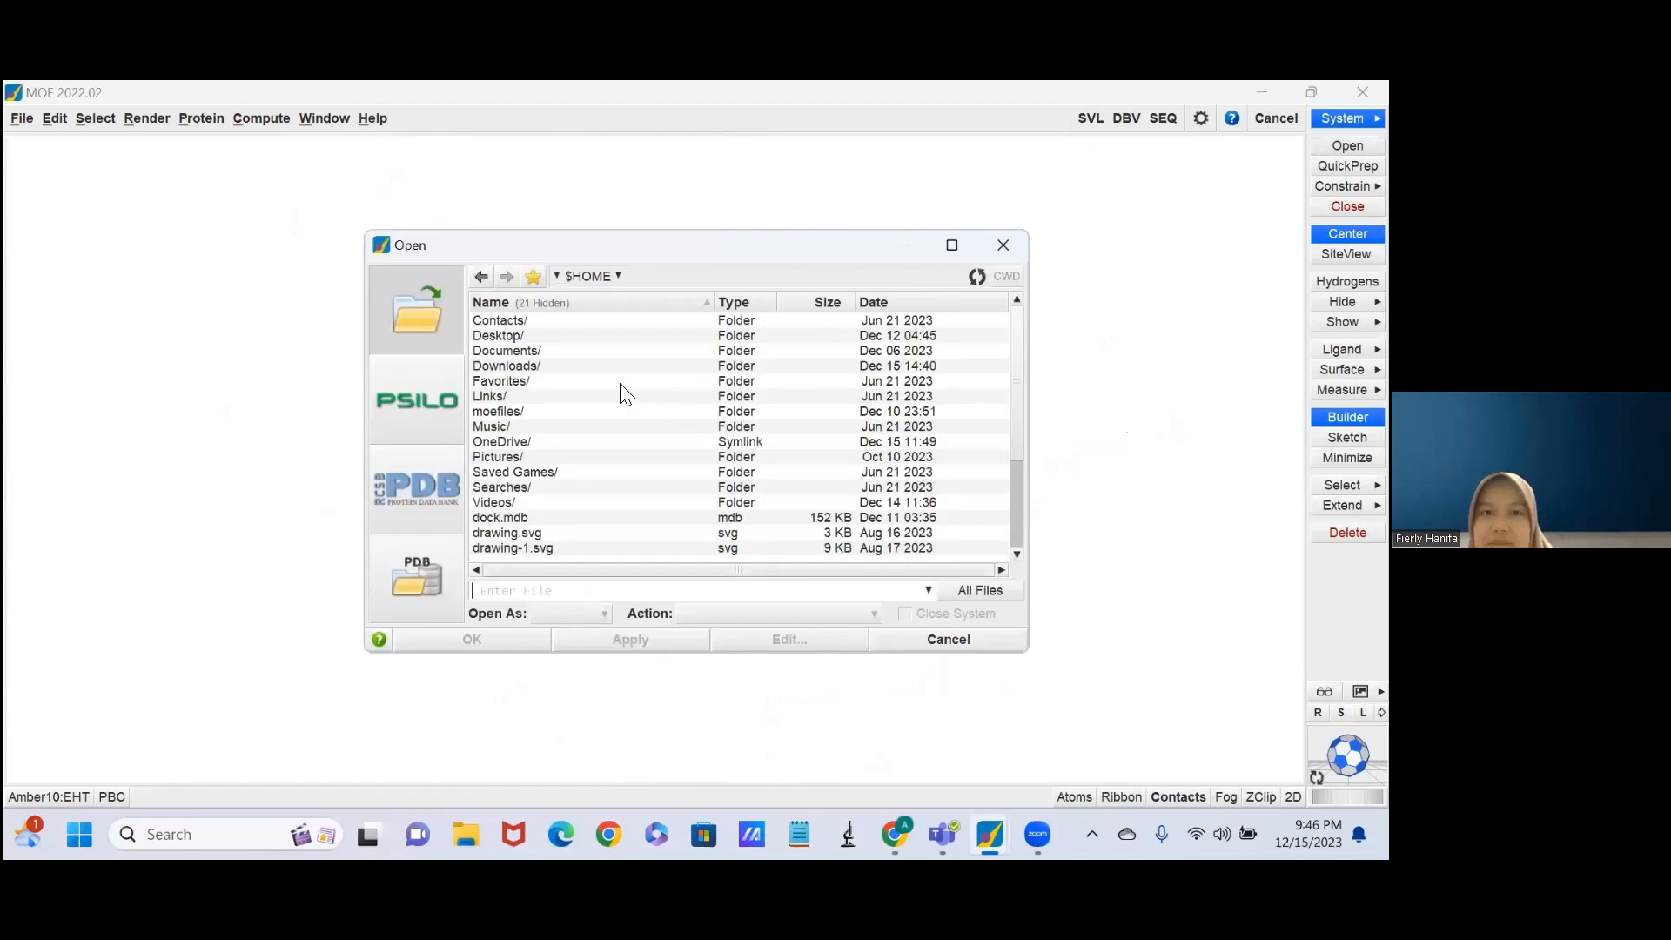
left_click(597, 373)
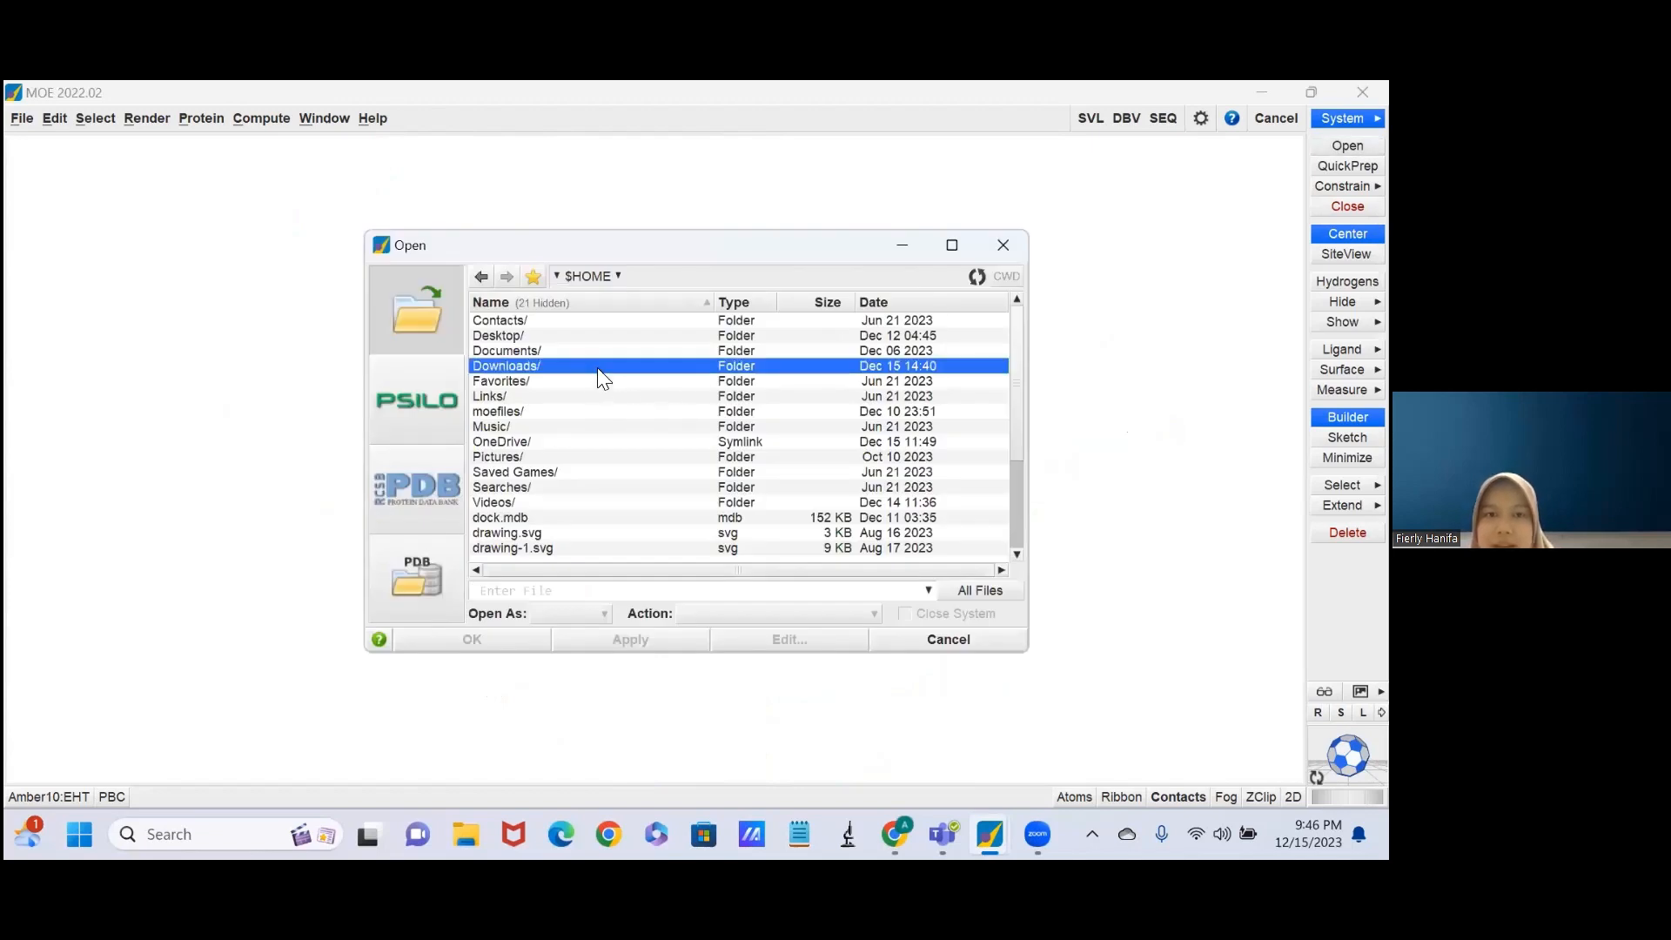
double_click(597, 369)
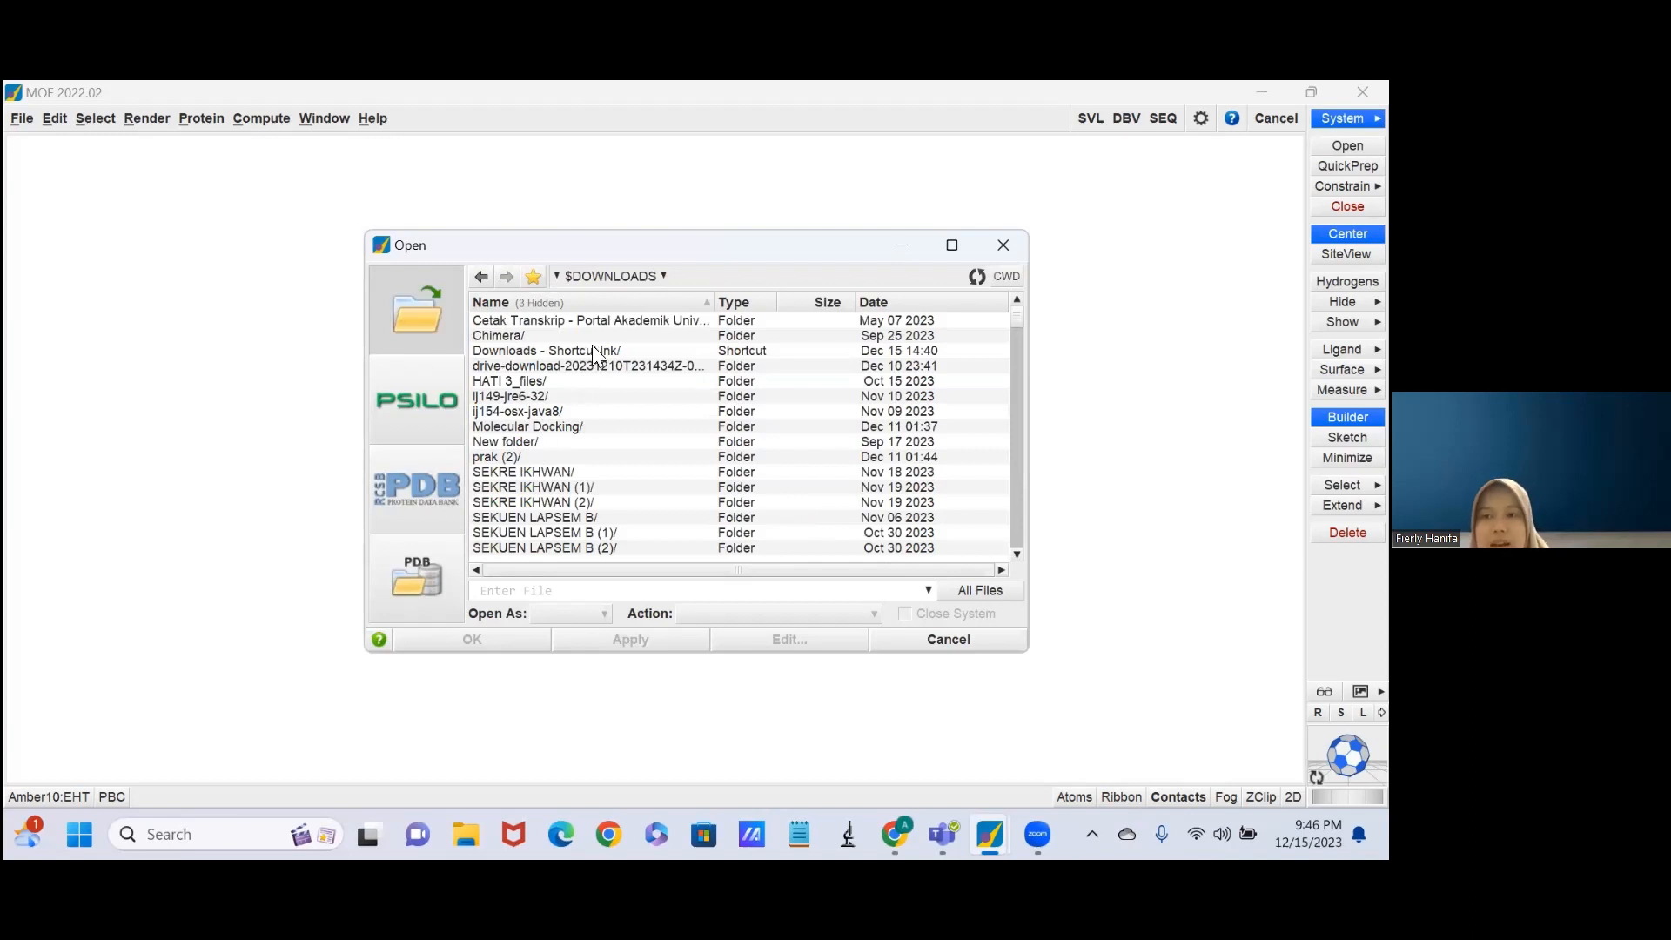
left_click(570, 425)
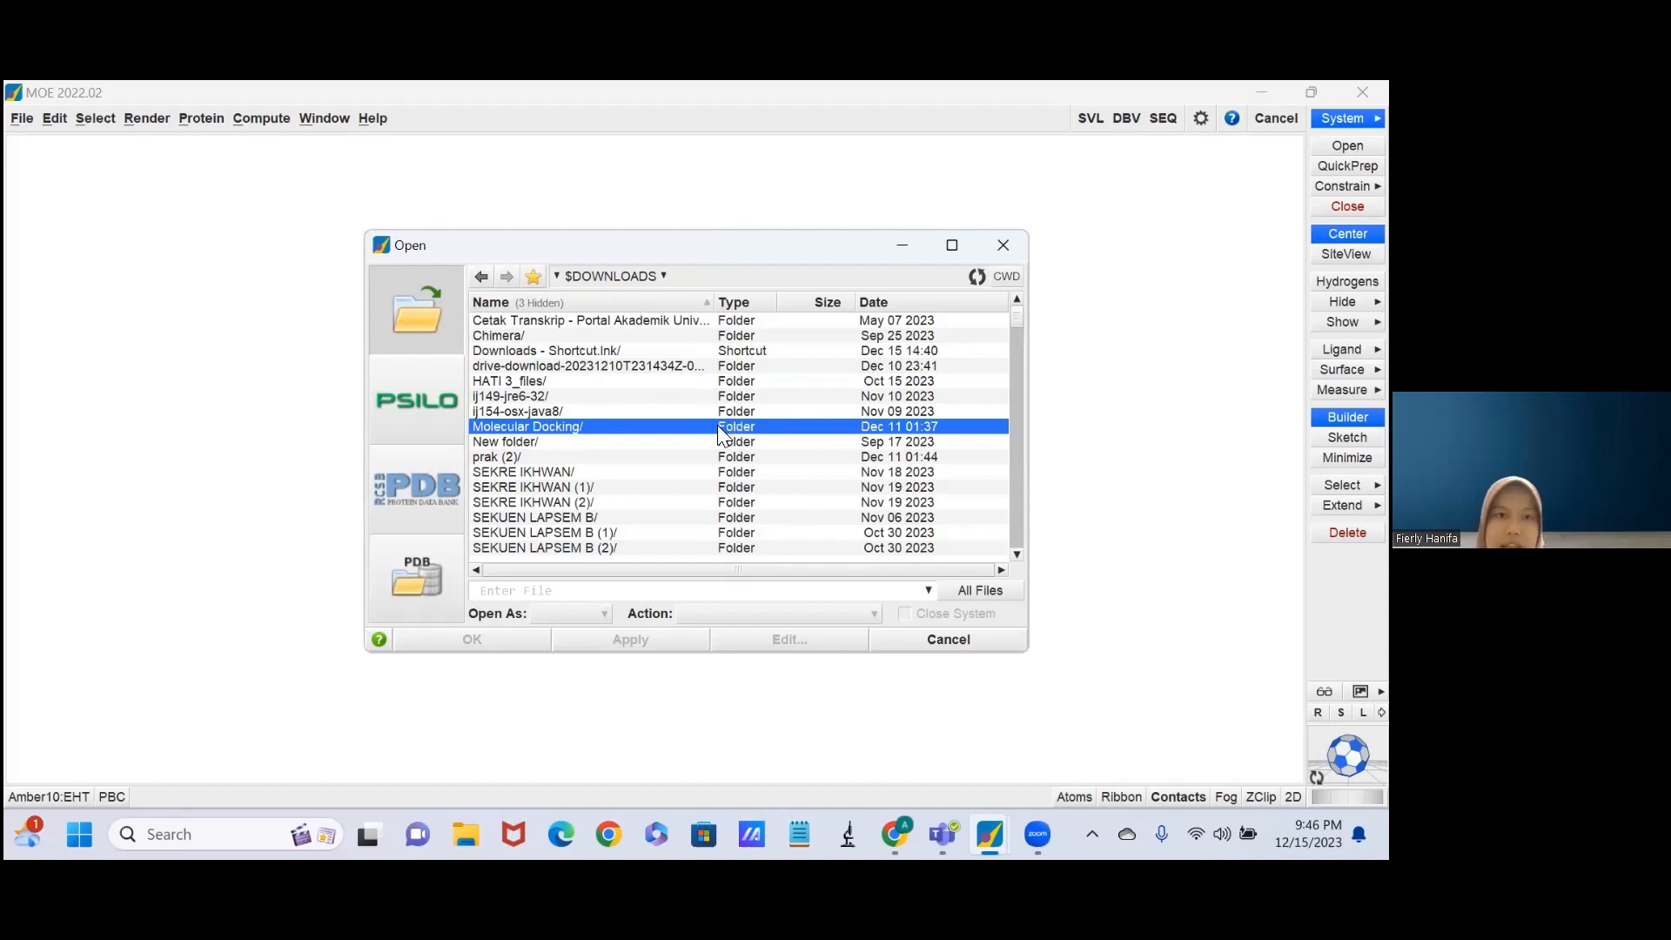
left_click(889, 303)
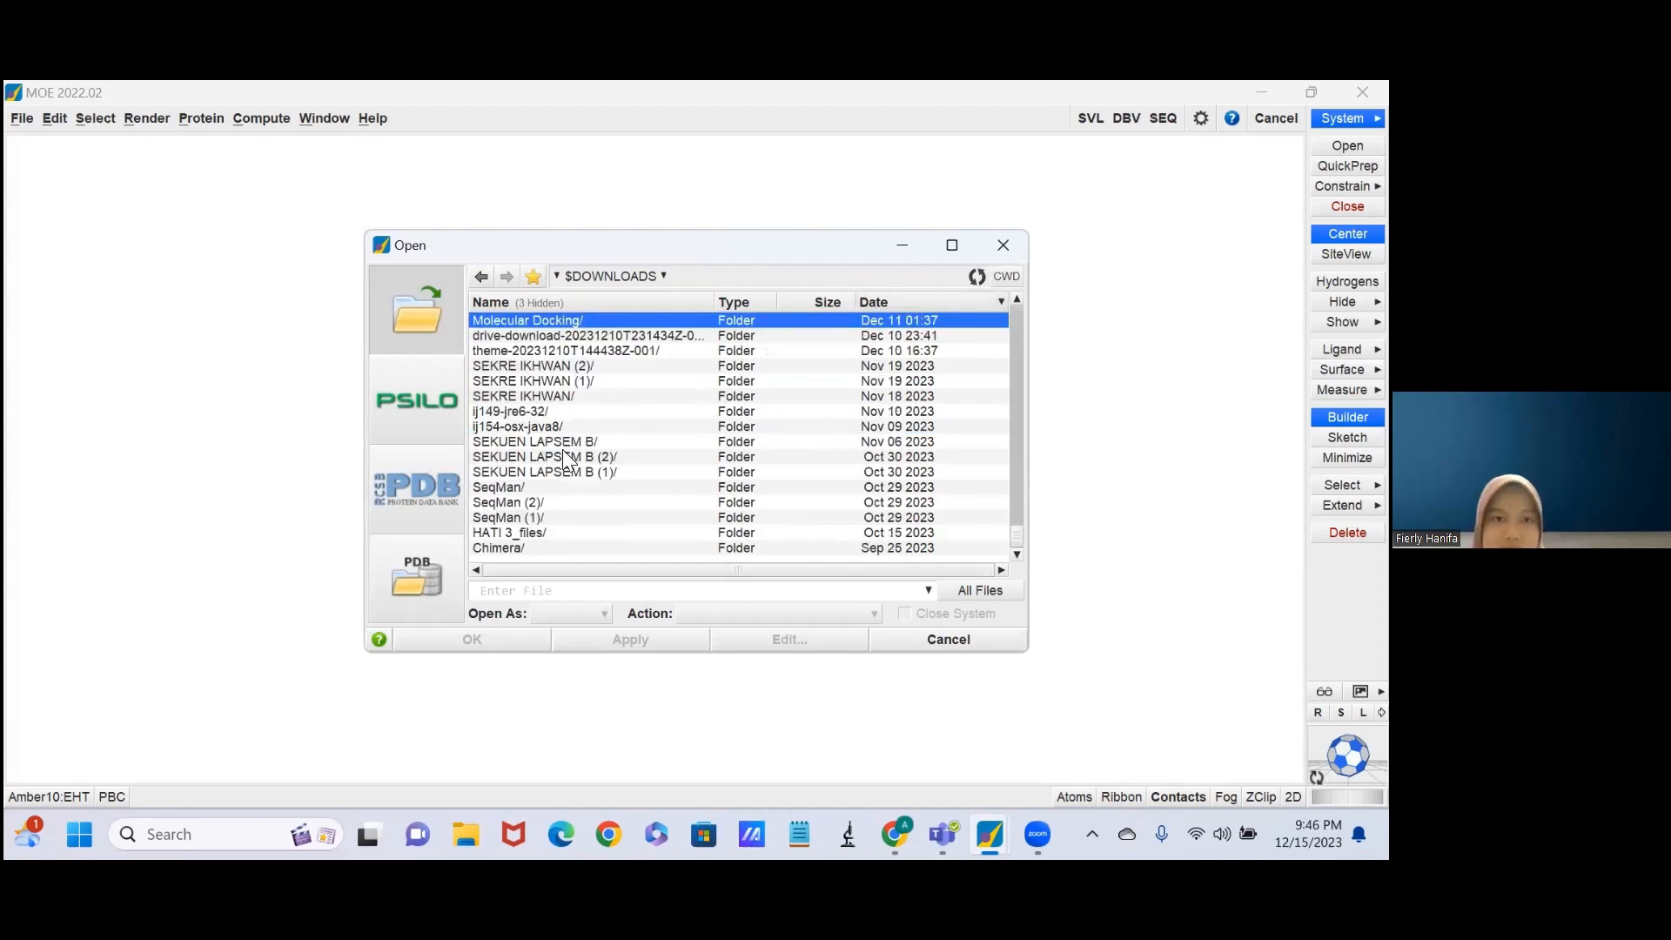
left_click(480, 276)
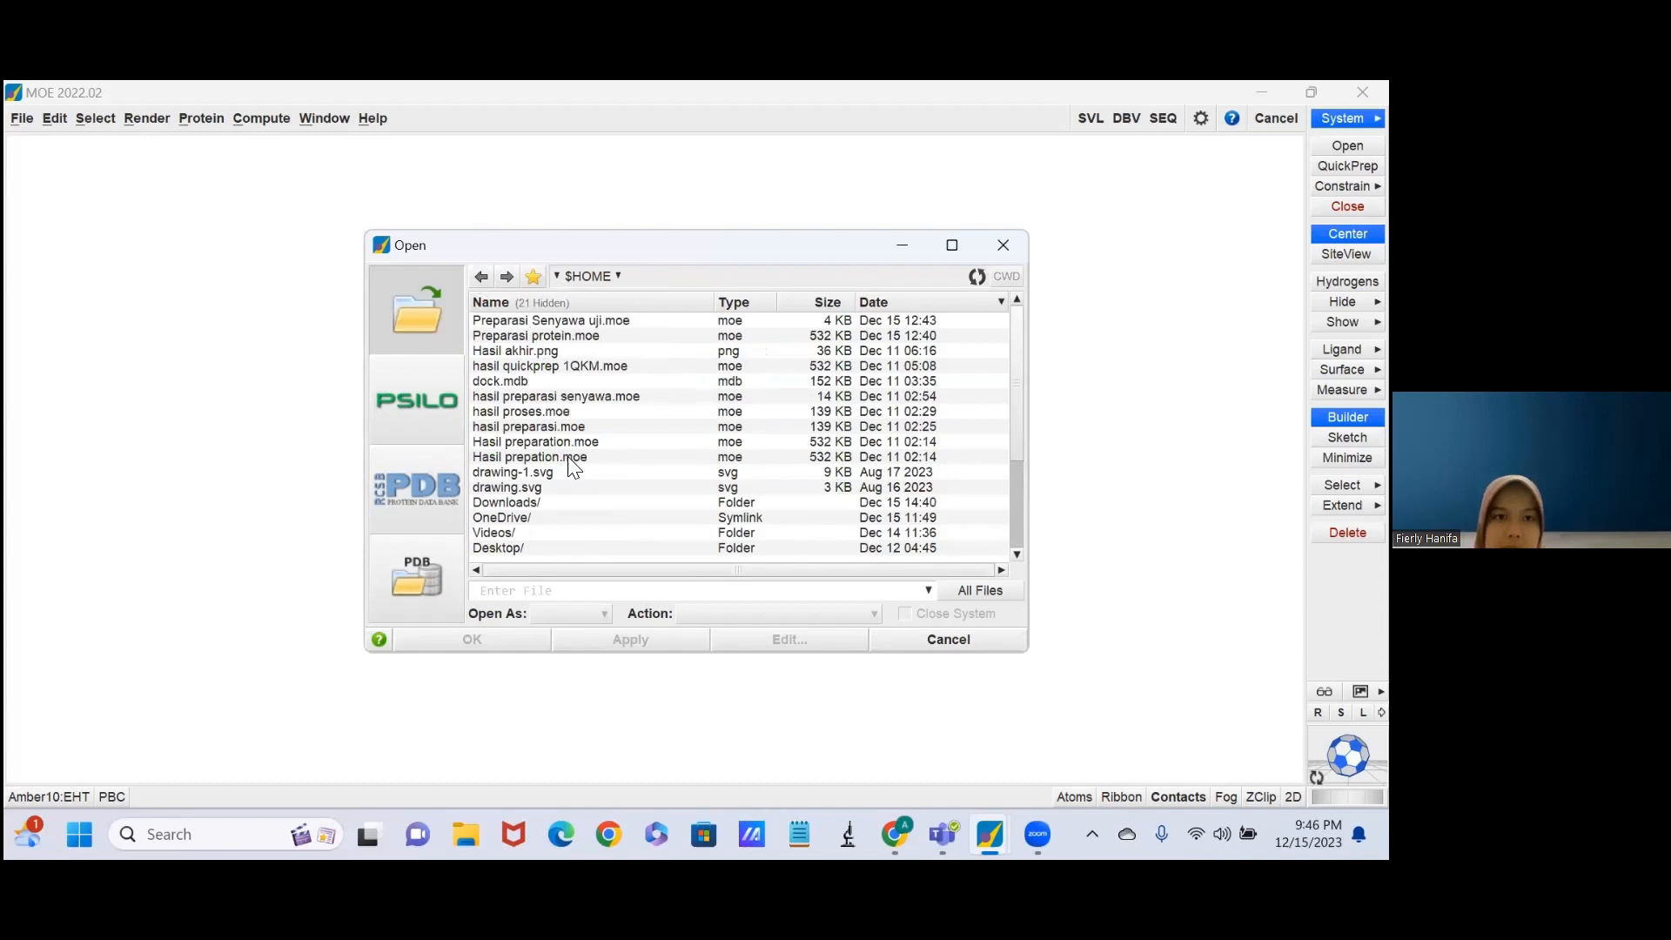
left_click(520, 502)
double_click(521, 500)
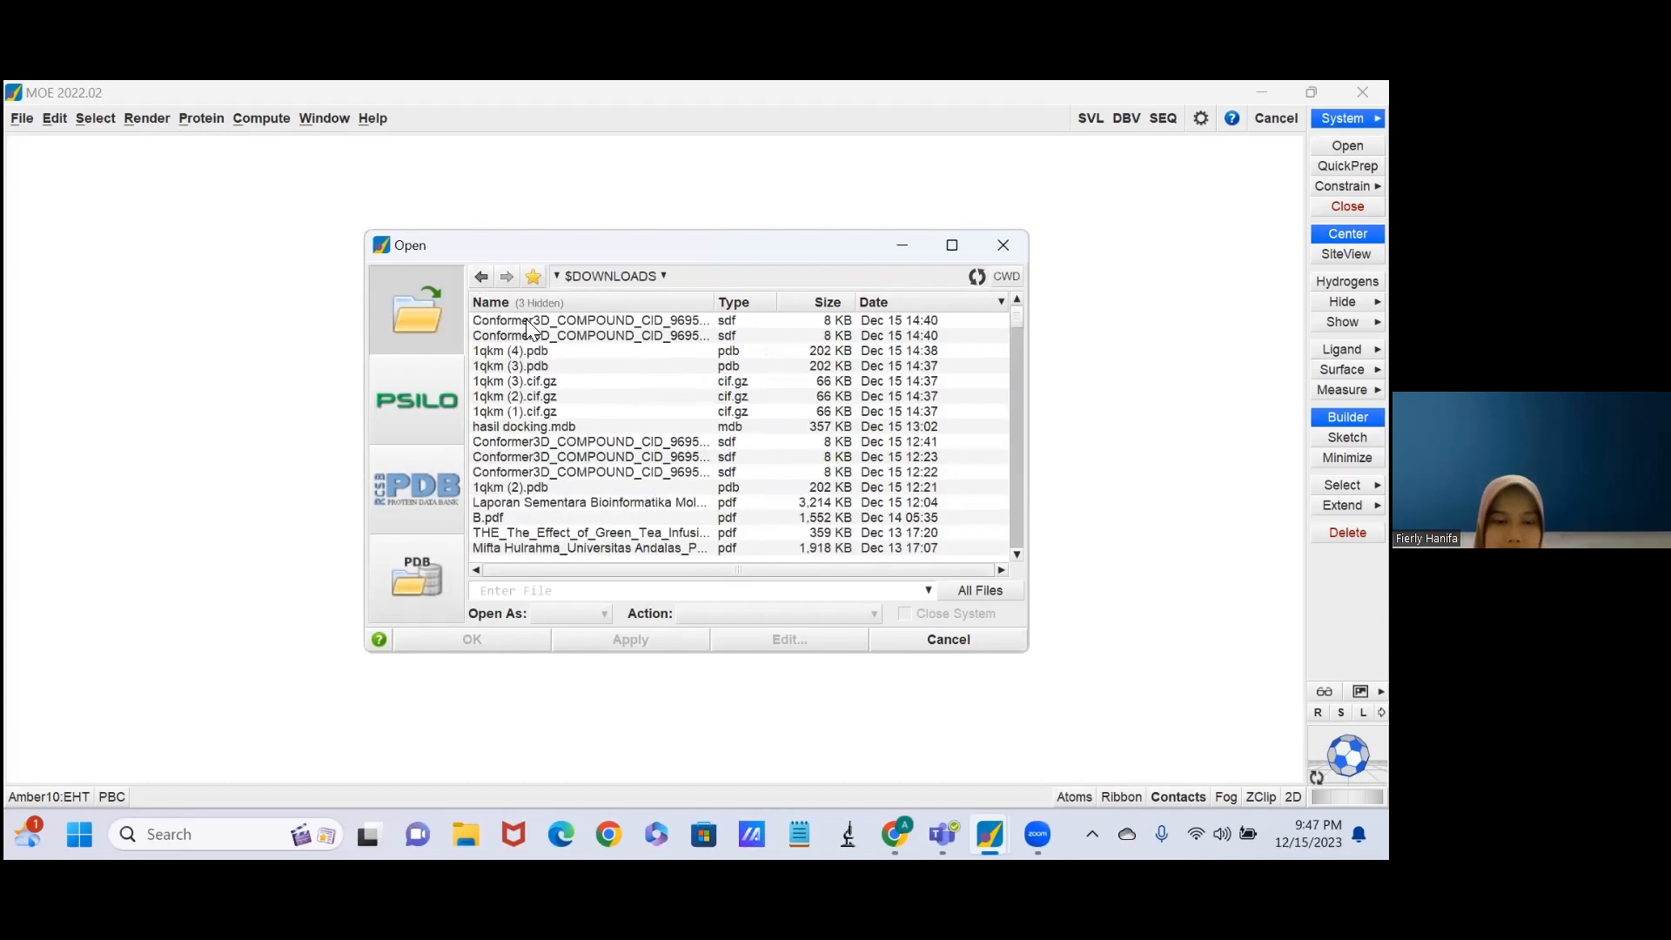
Load 1qkm (4).pdb from Downloads, ignoring the water molecules.
left_click(526, 351)
double_click(522, 350)
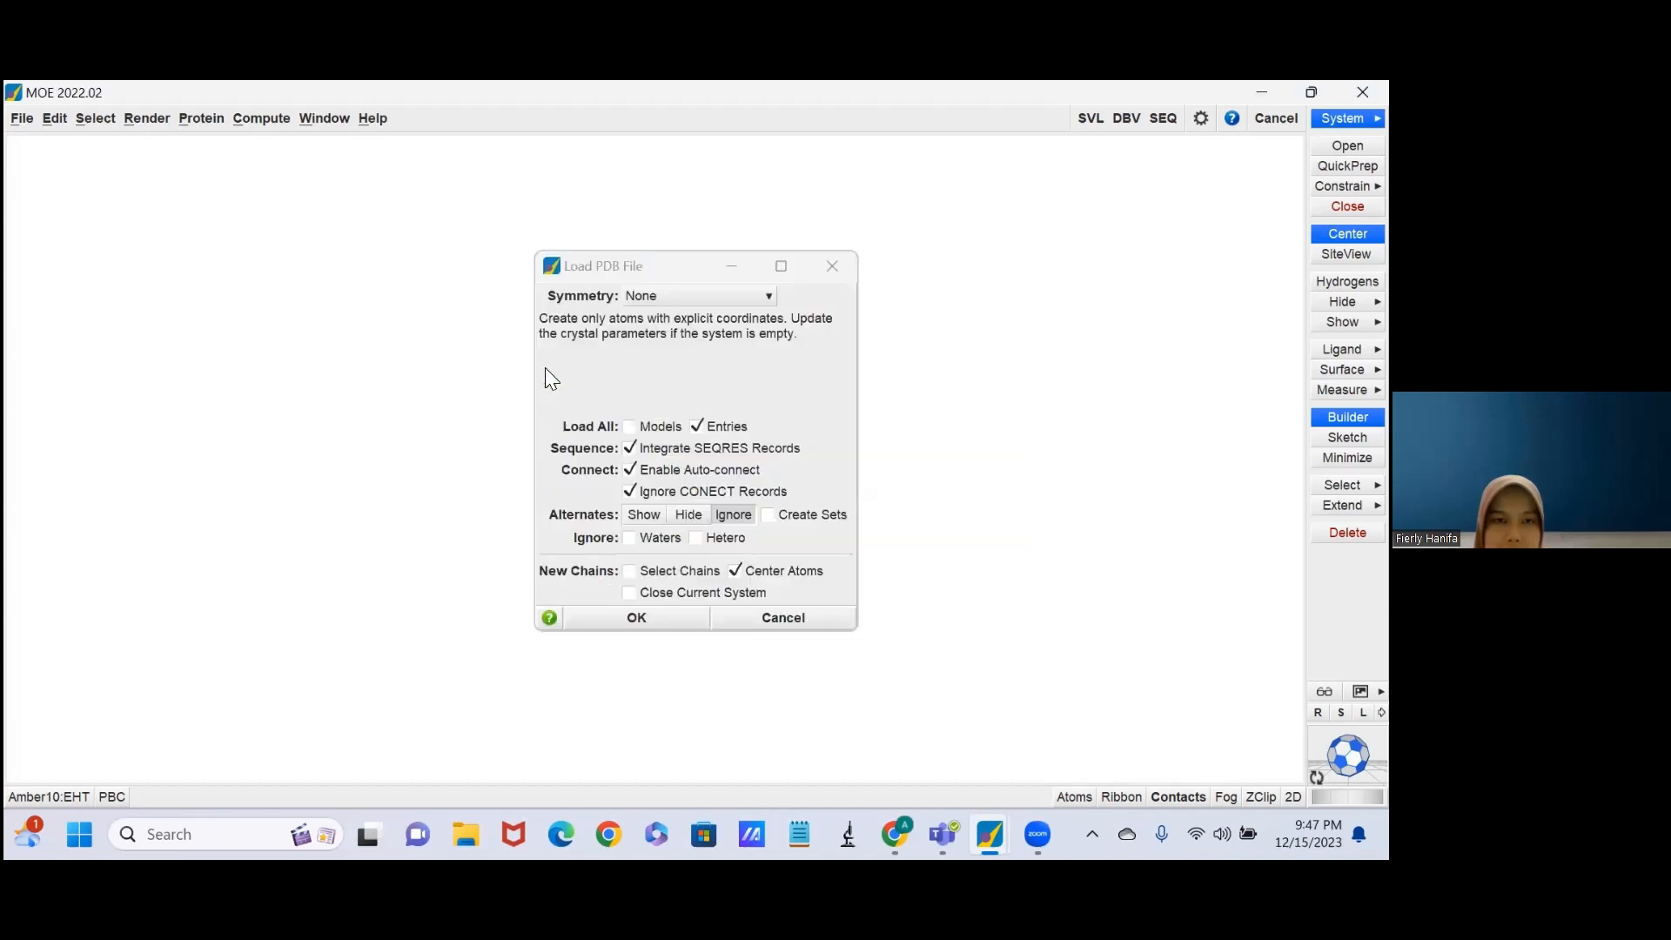
left_click(630, 538)
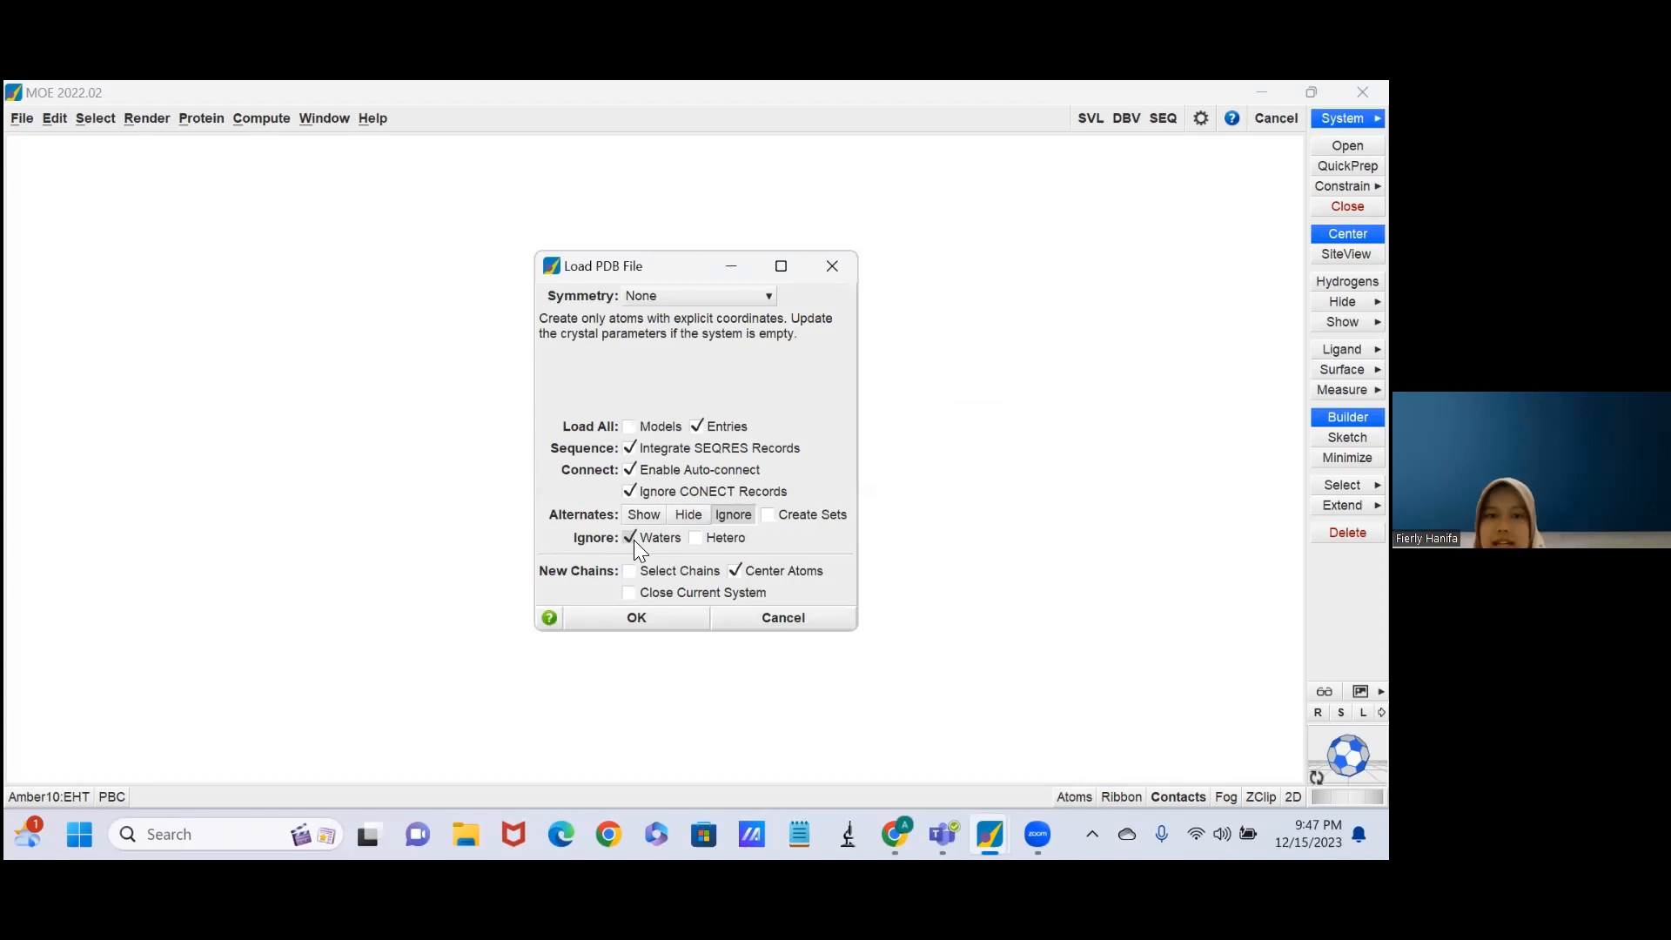
left_click(658, 623)
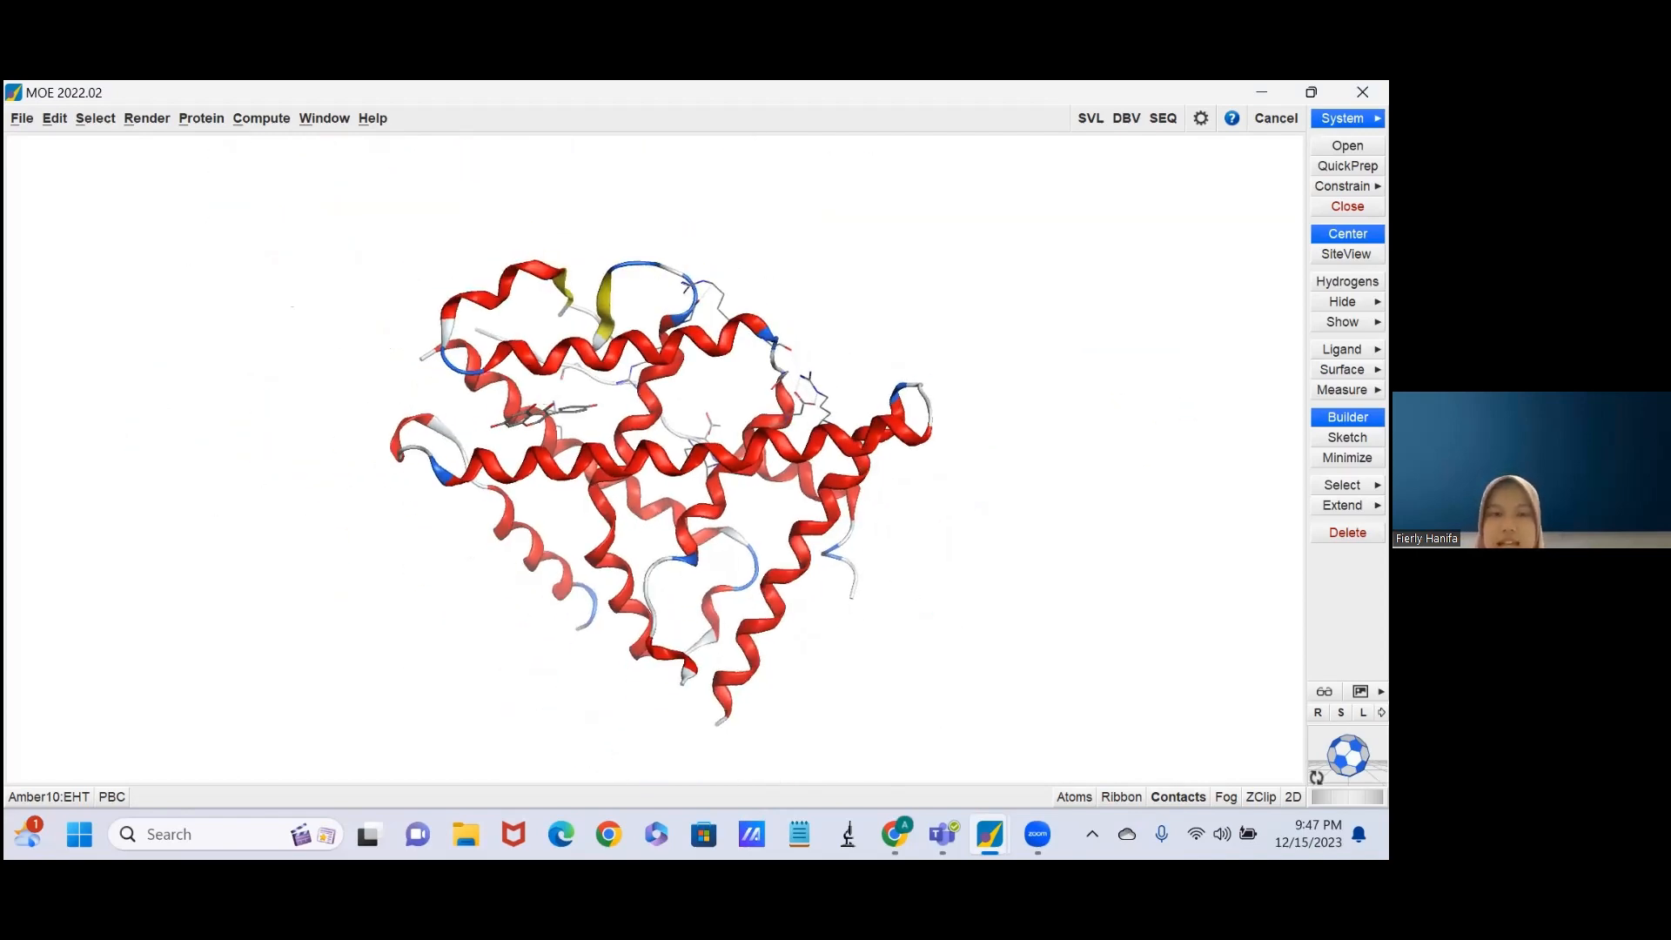
Run QuickPrep on the loaded protein with refinement to an RMS gradient of 0.10 kcal/mol/A^2.
middle_click_drag(652, 453, 496, 648)
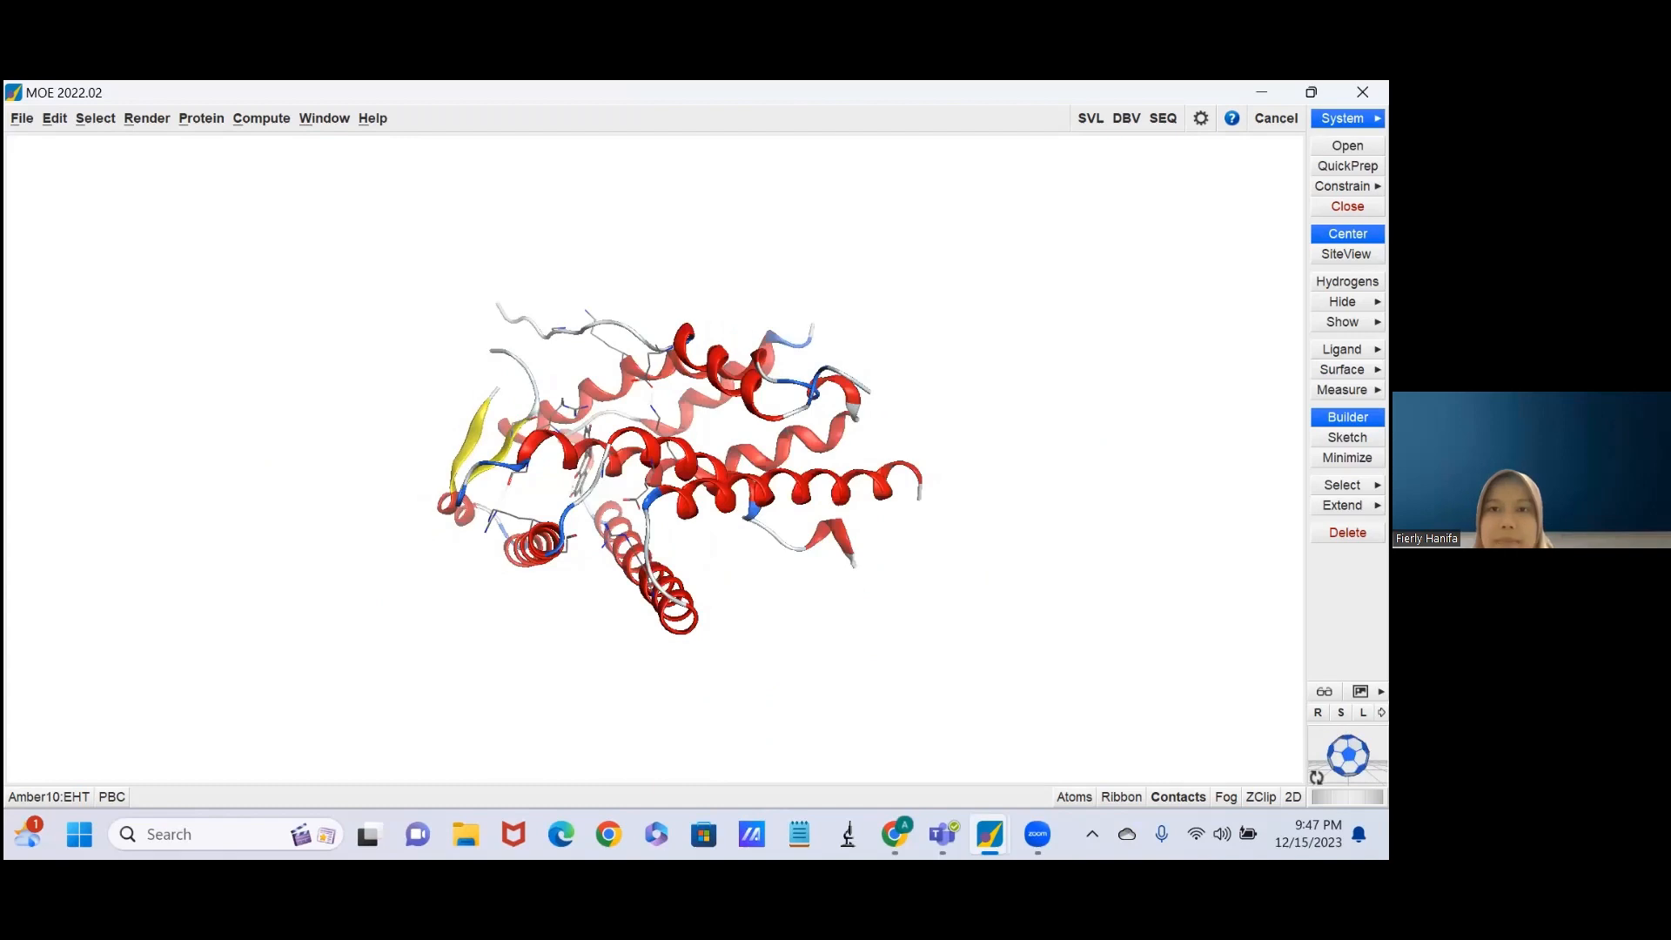
left_click(1346, 165)
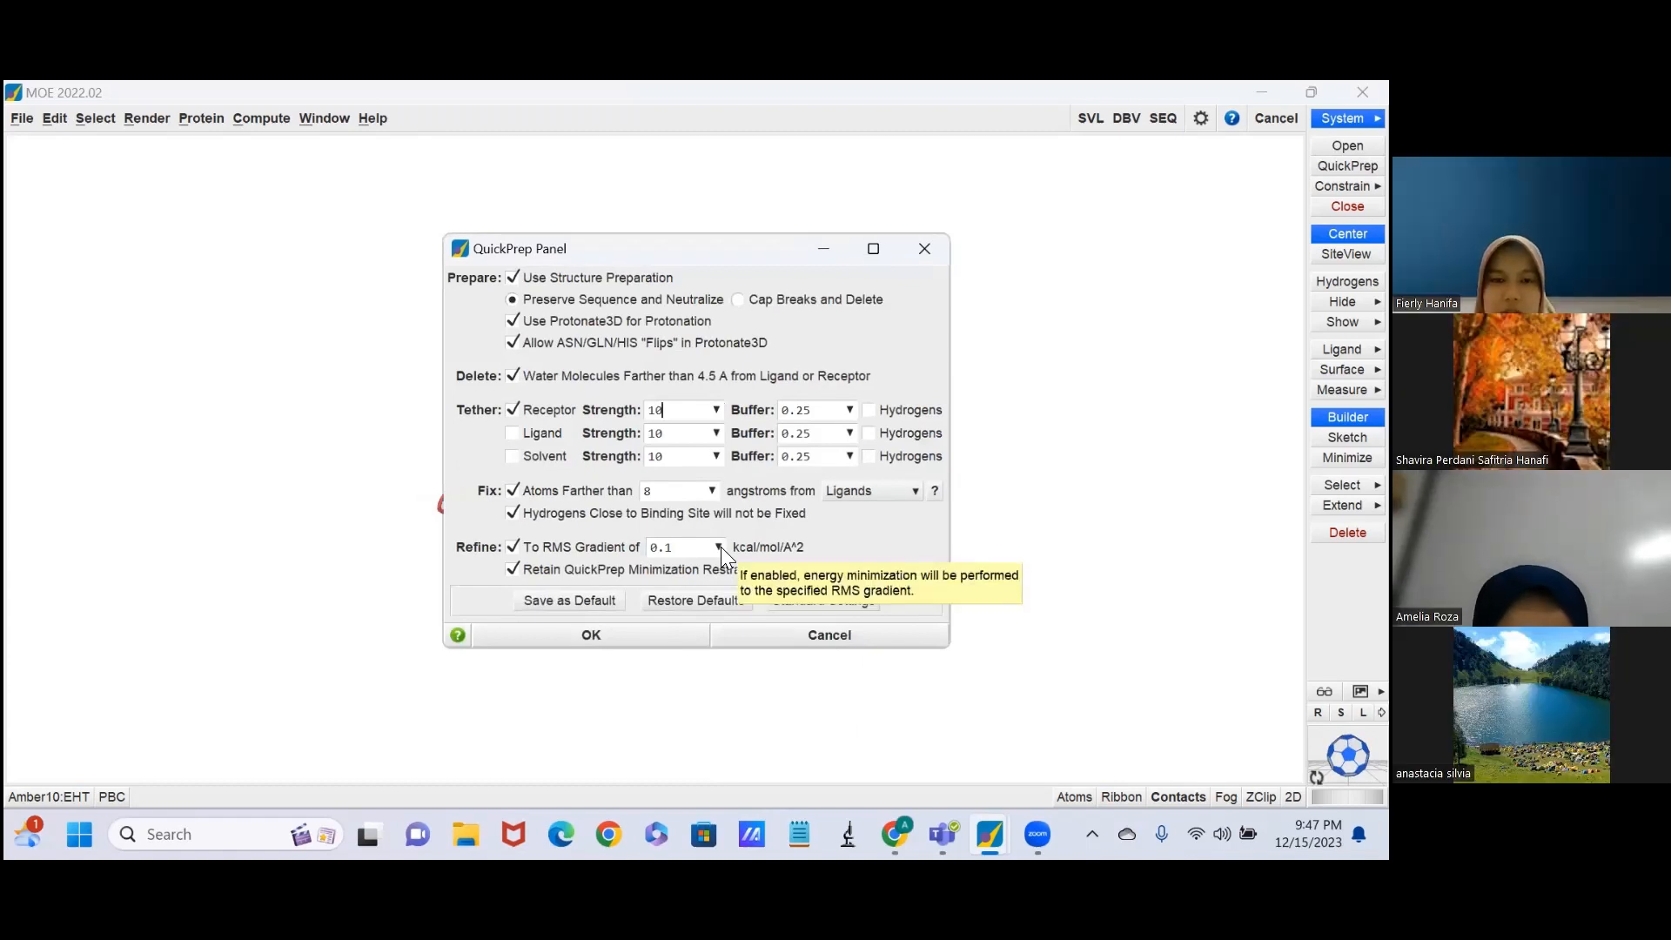
left_click(720, 547)
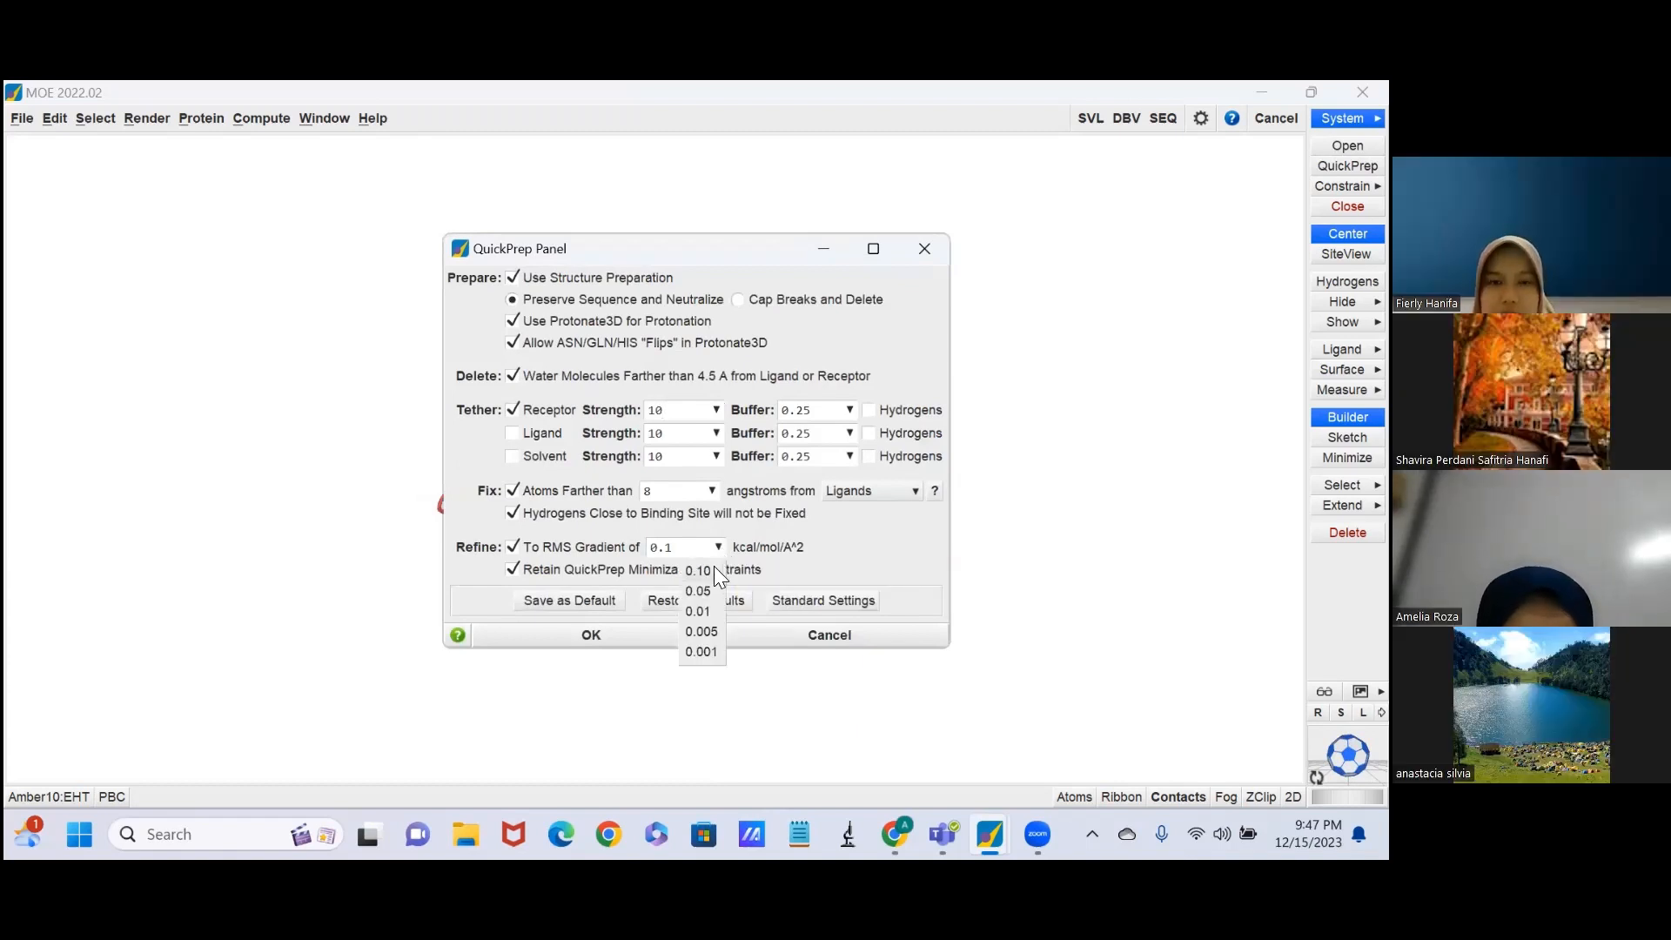
left_click(714, 567)
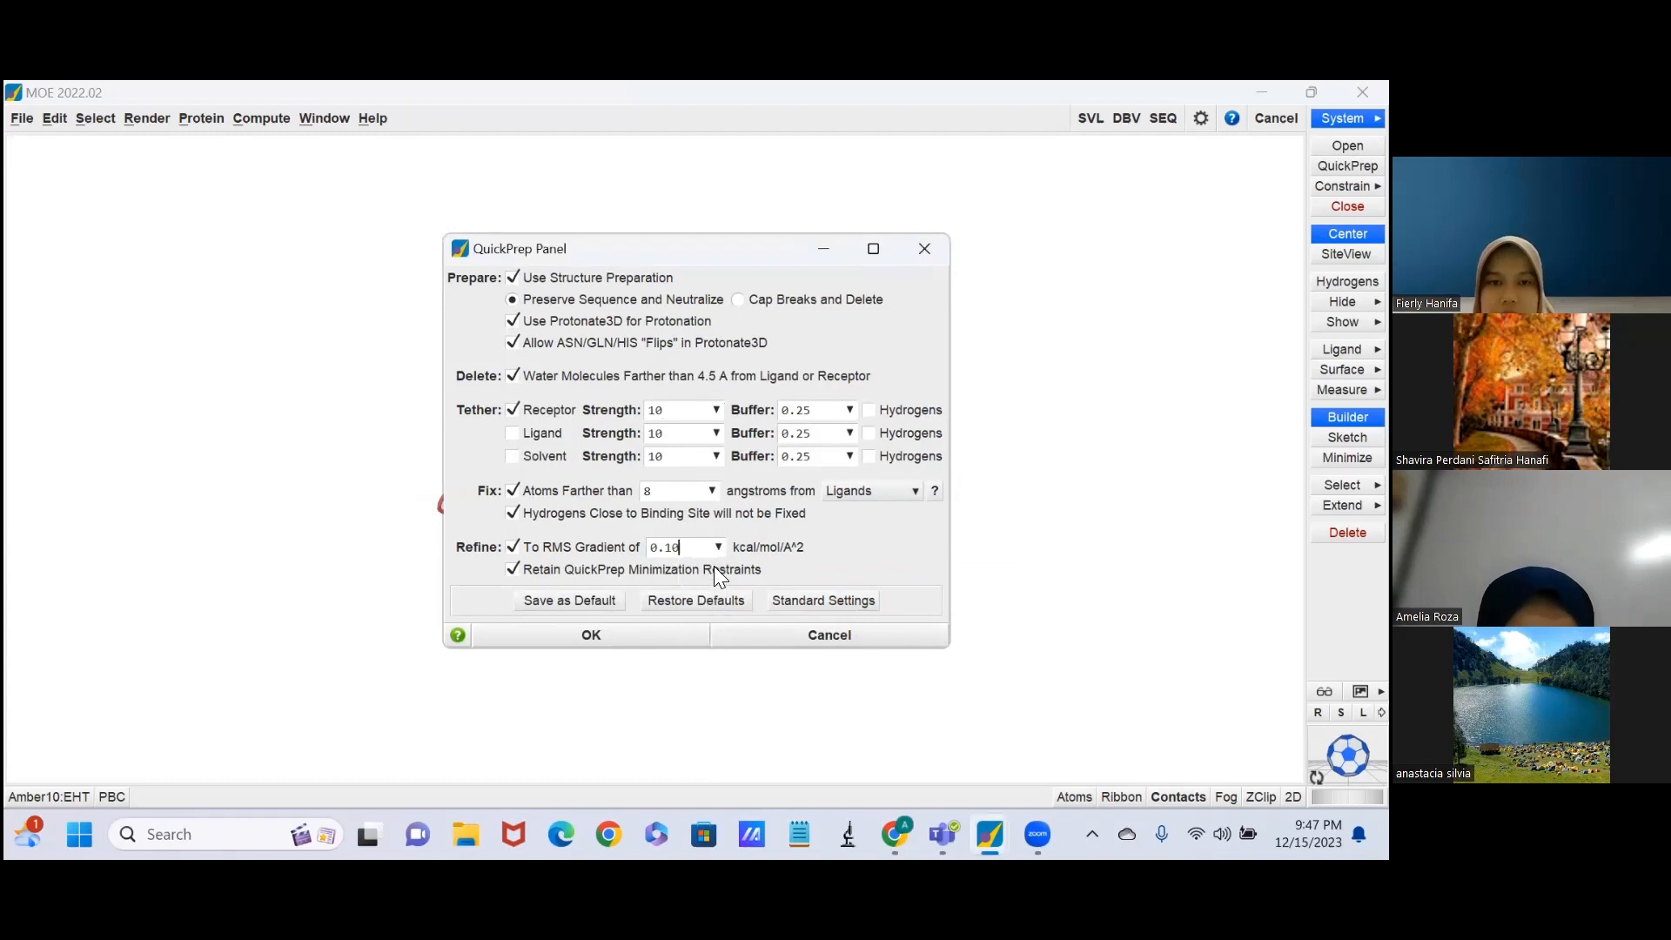
left_click(586, 636)
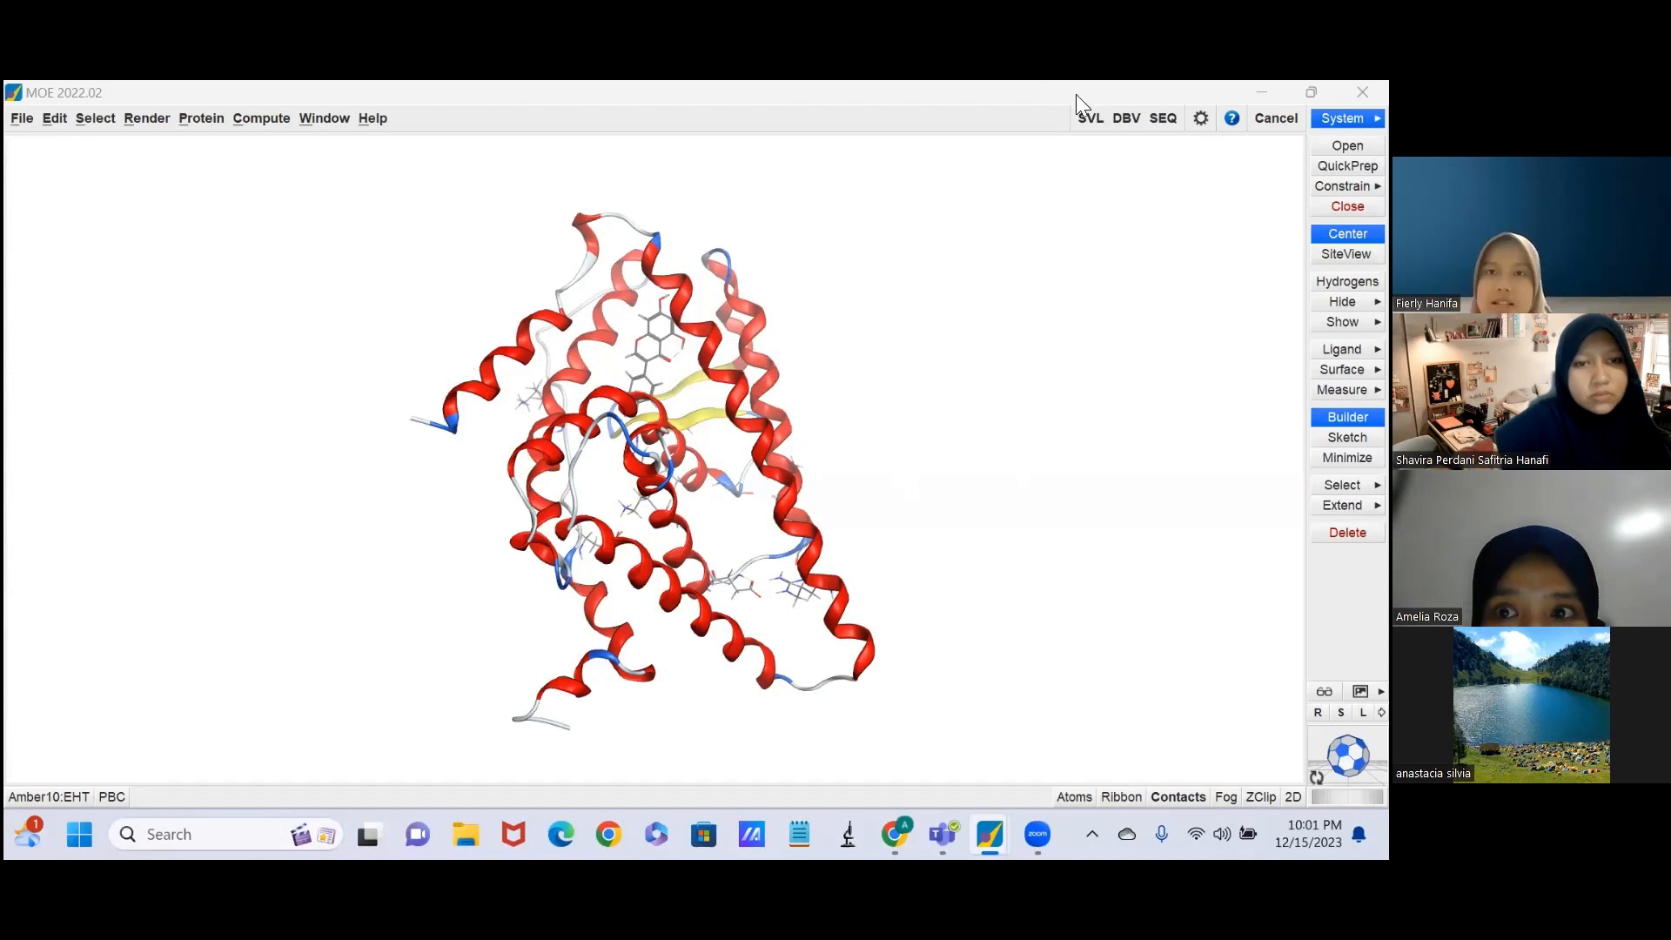
Check the minimization log in the SVL Commands window and inspect the prepared protein structure.
left_click(1089, 119)
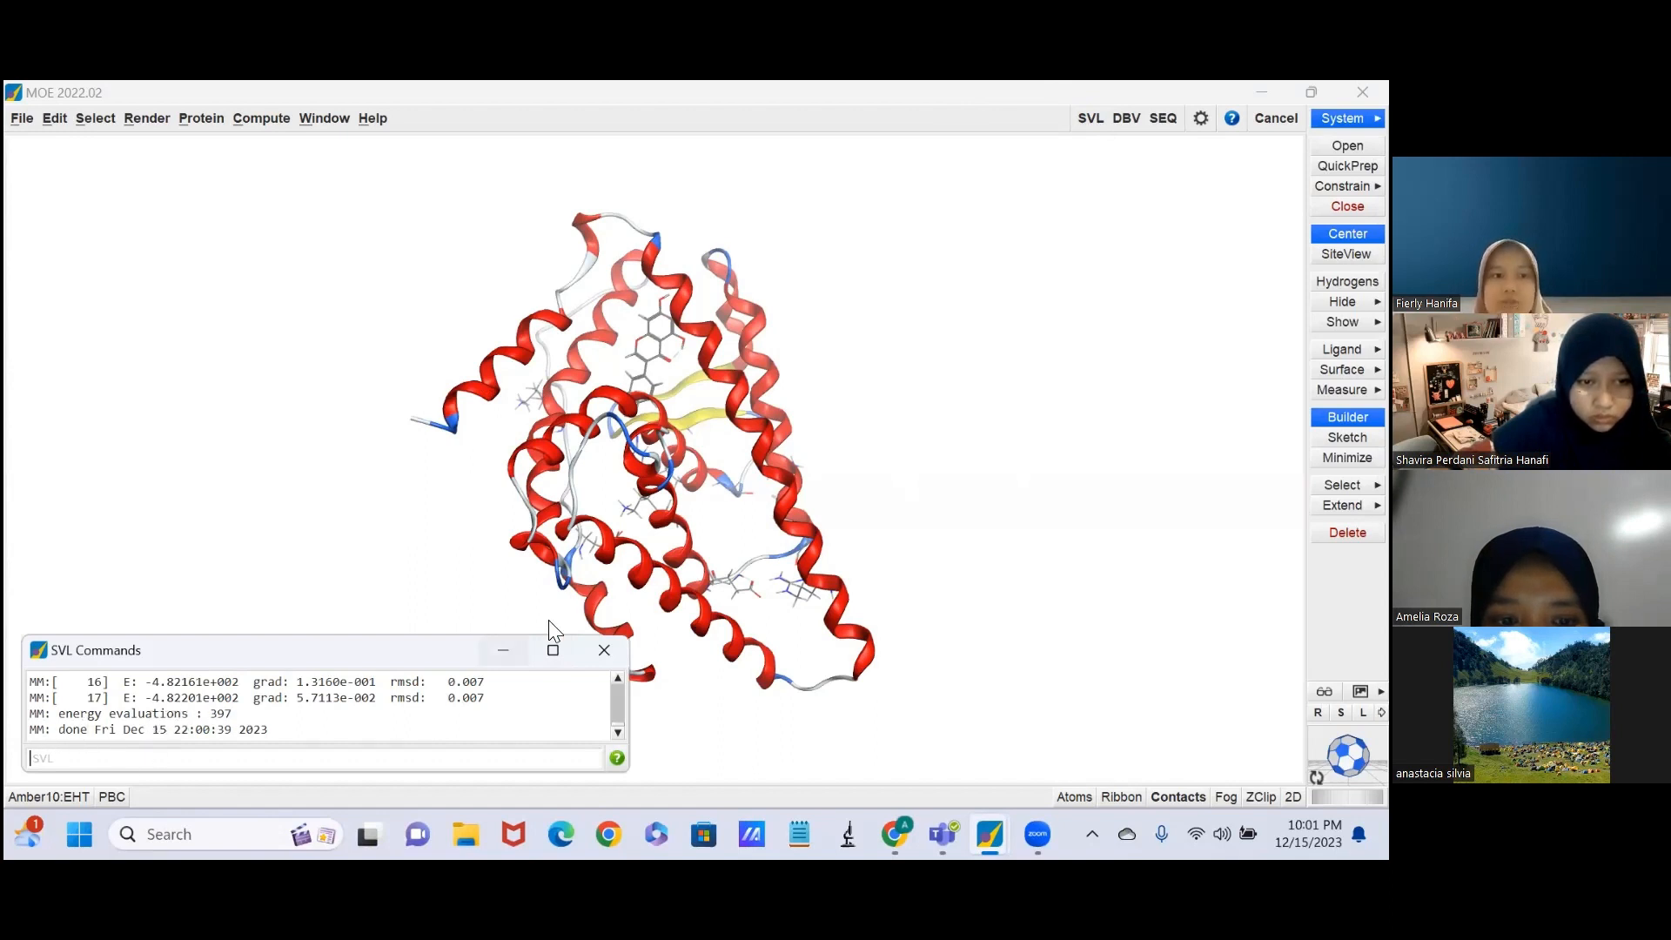
left_click(503, 653)
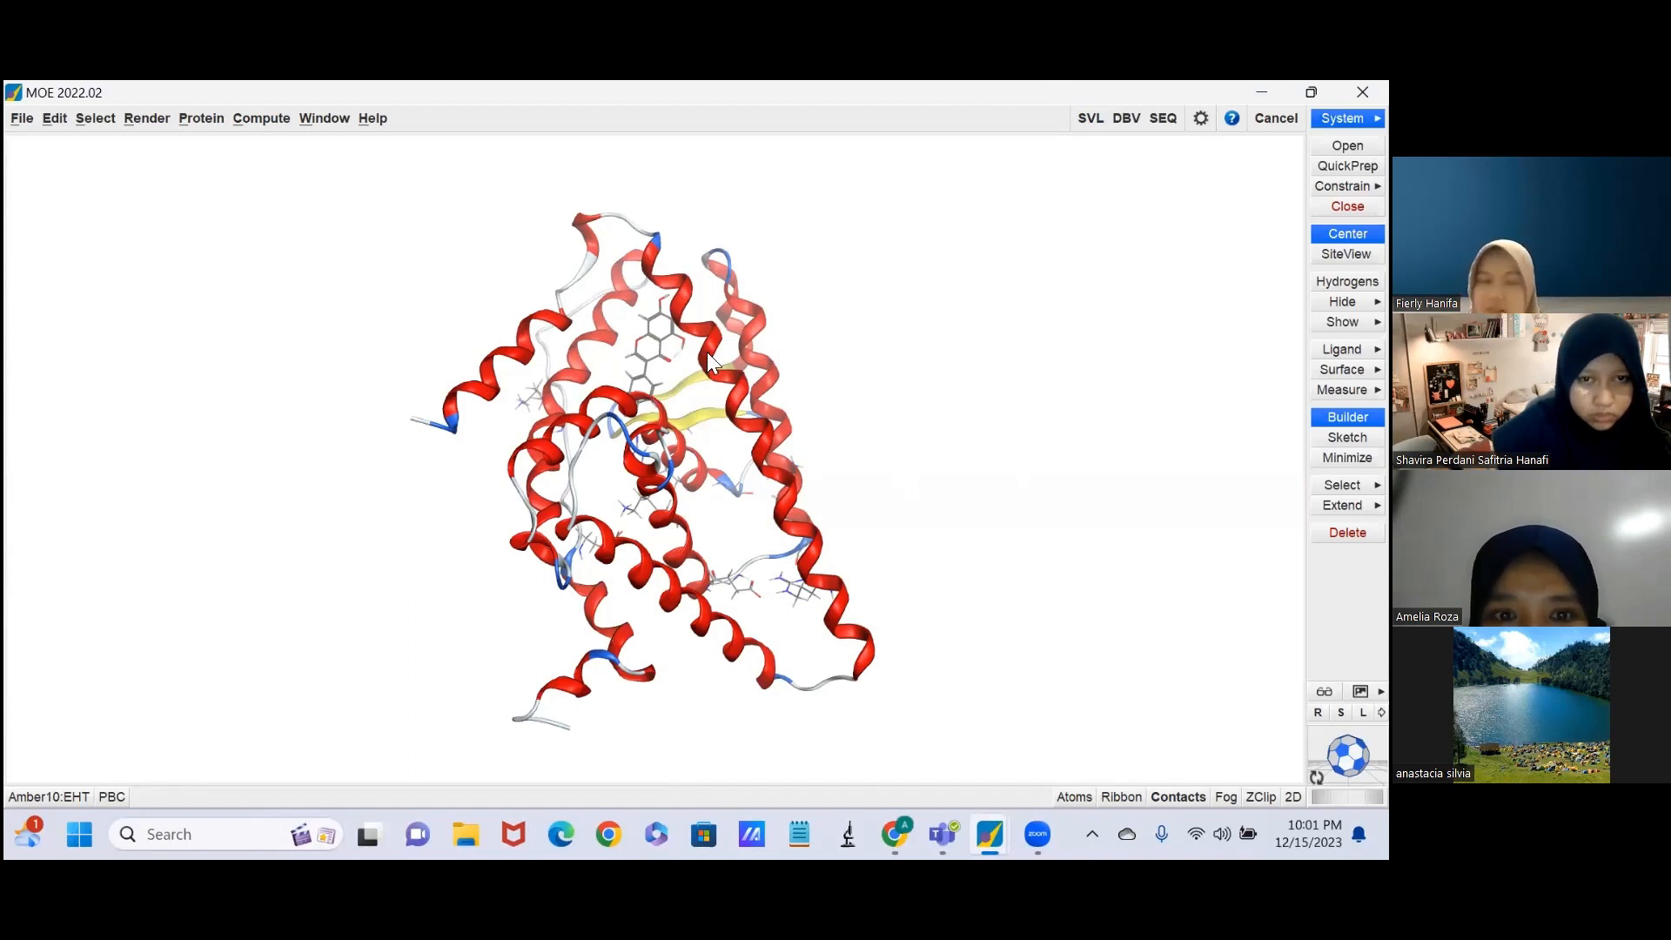
scroll(706, 352, "up", 1)
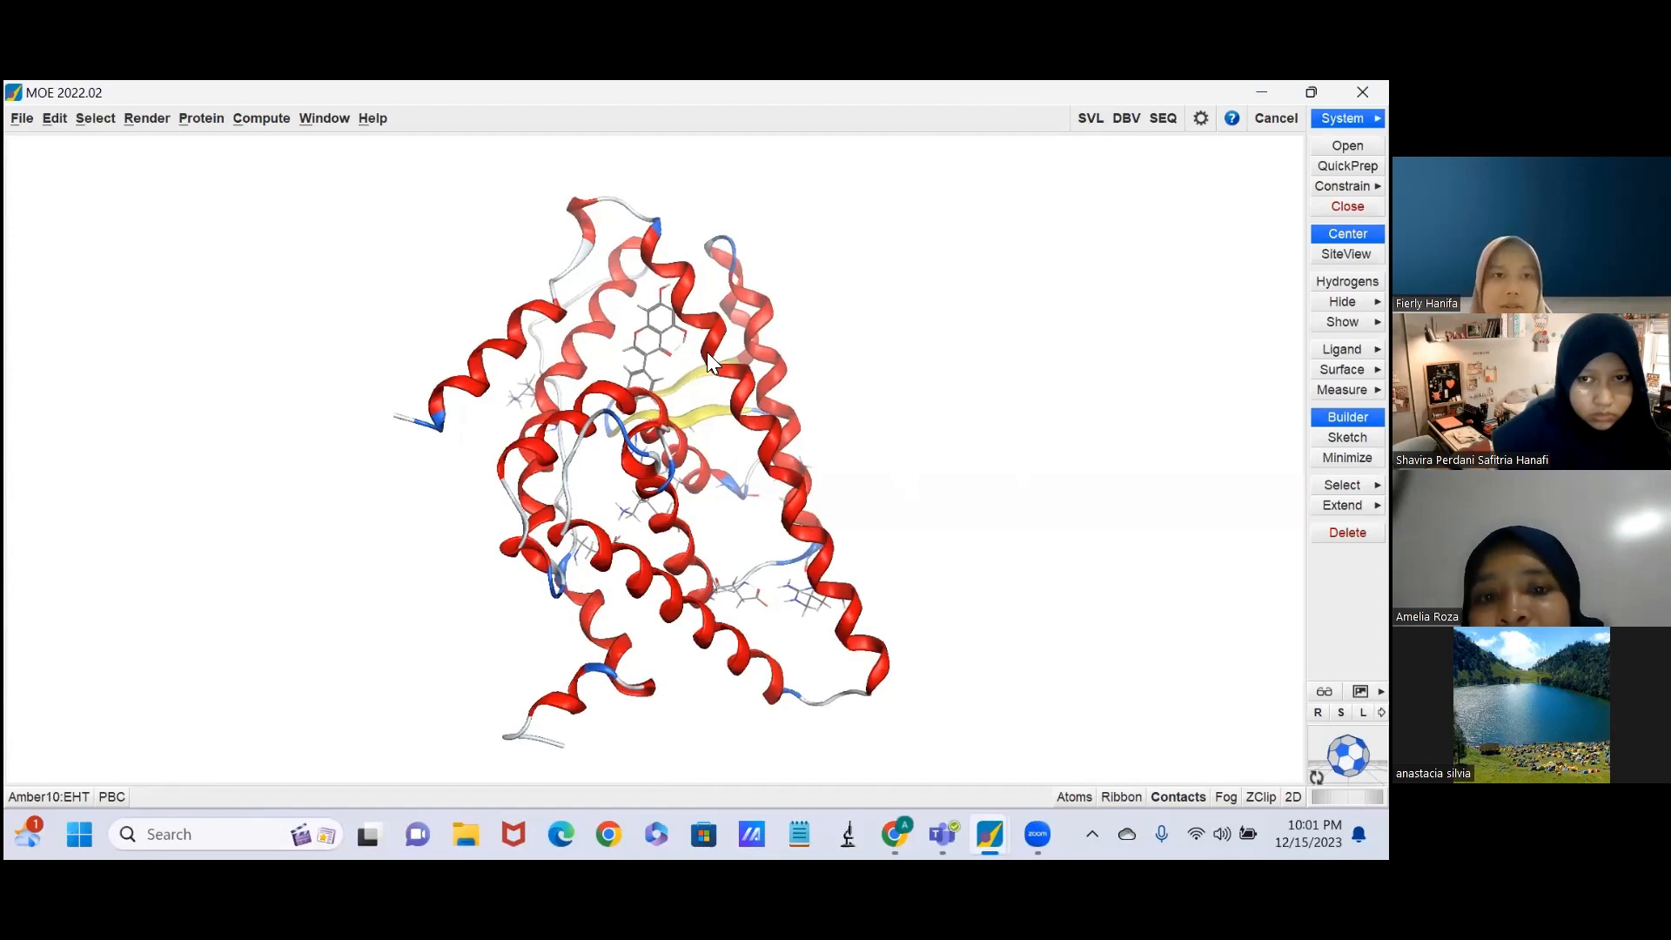
scroll(706, 351, "up", 1)
scroll(706, 351, "down", 3)
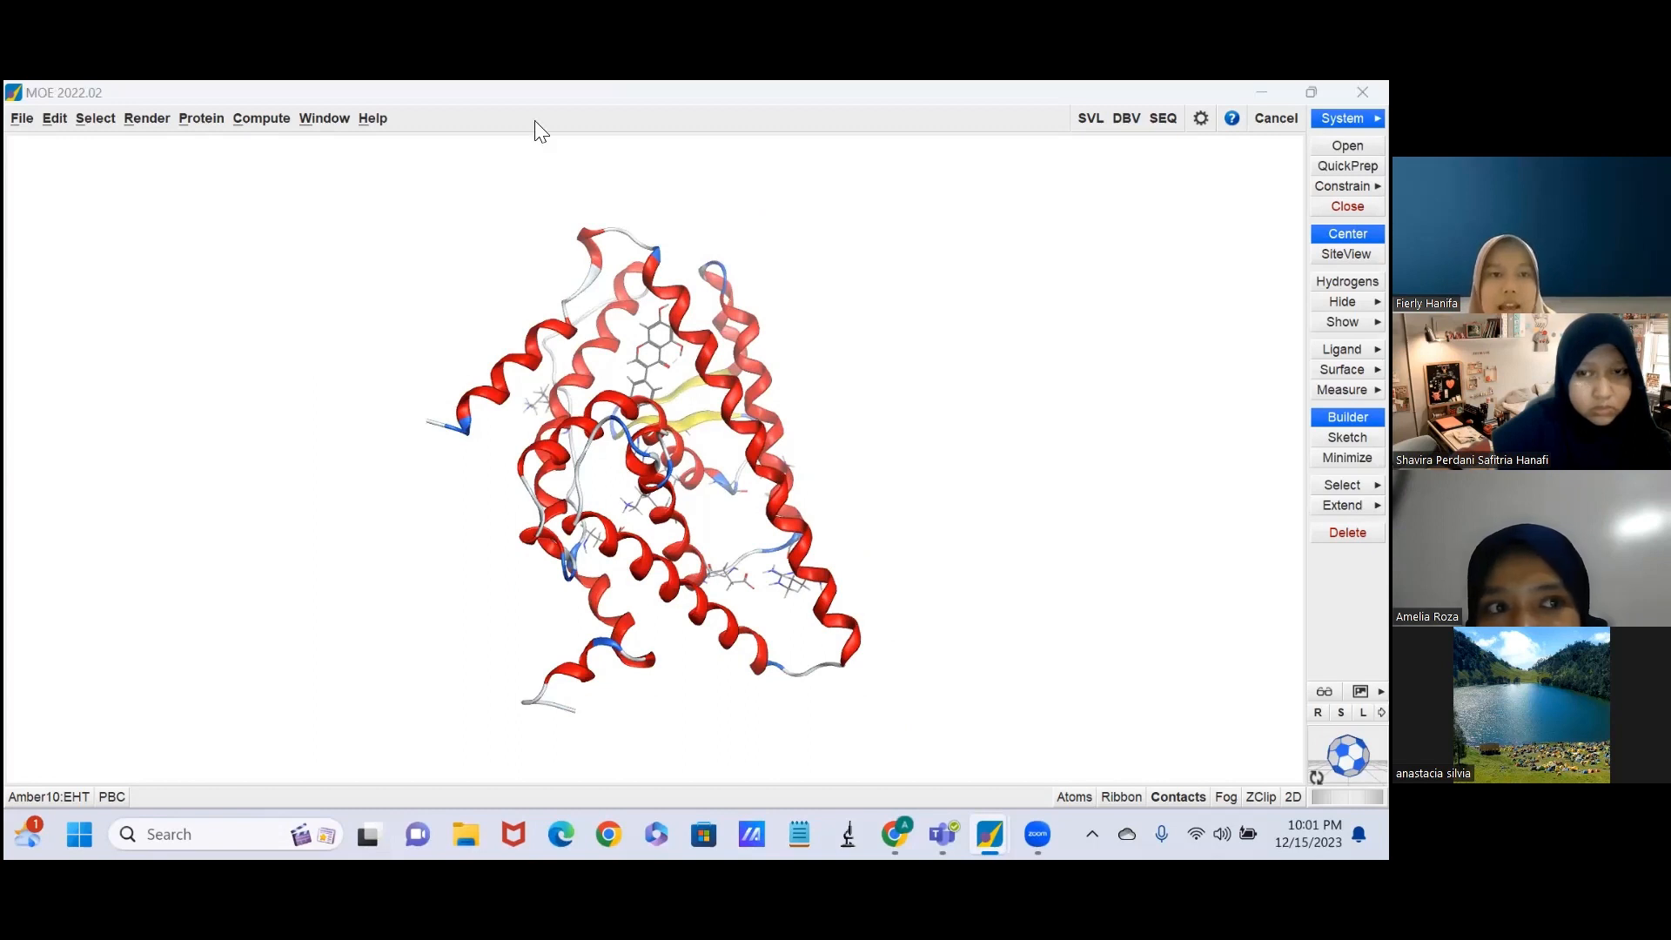
Save the prepared protein in the home folder as a MOE molecule file named "Hasil preparasi 1QKM".
left_click(22, 118)
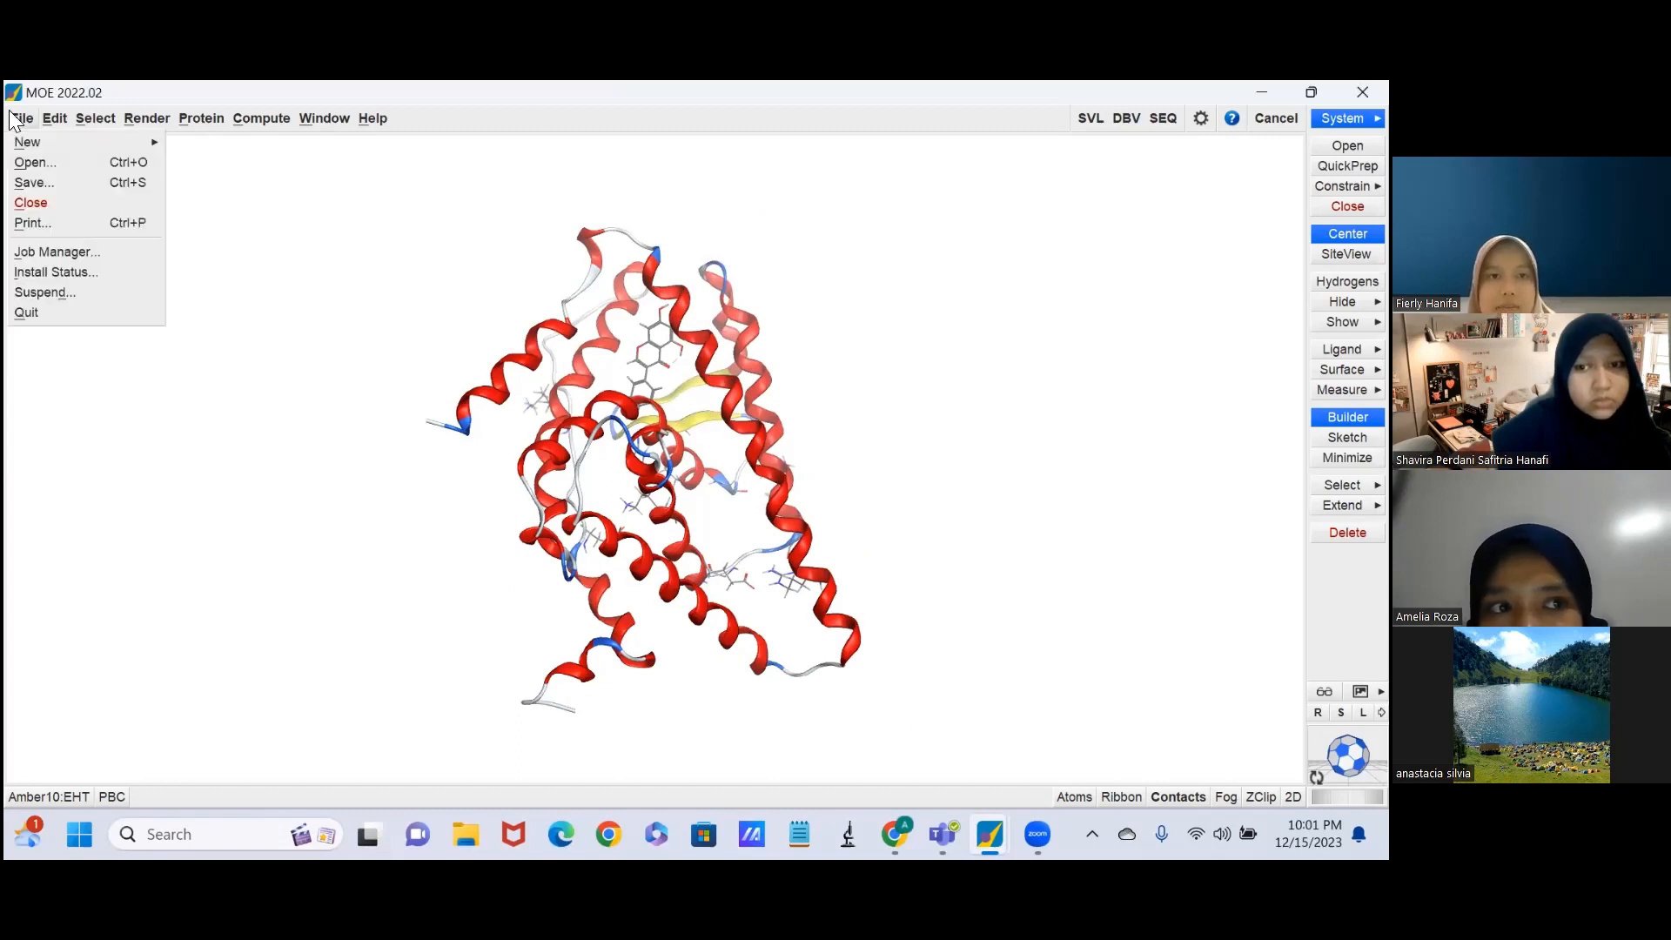
left_click(46, 177)
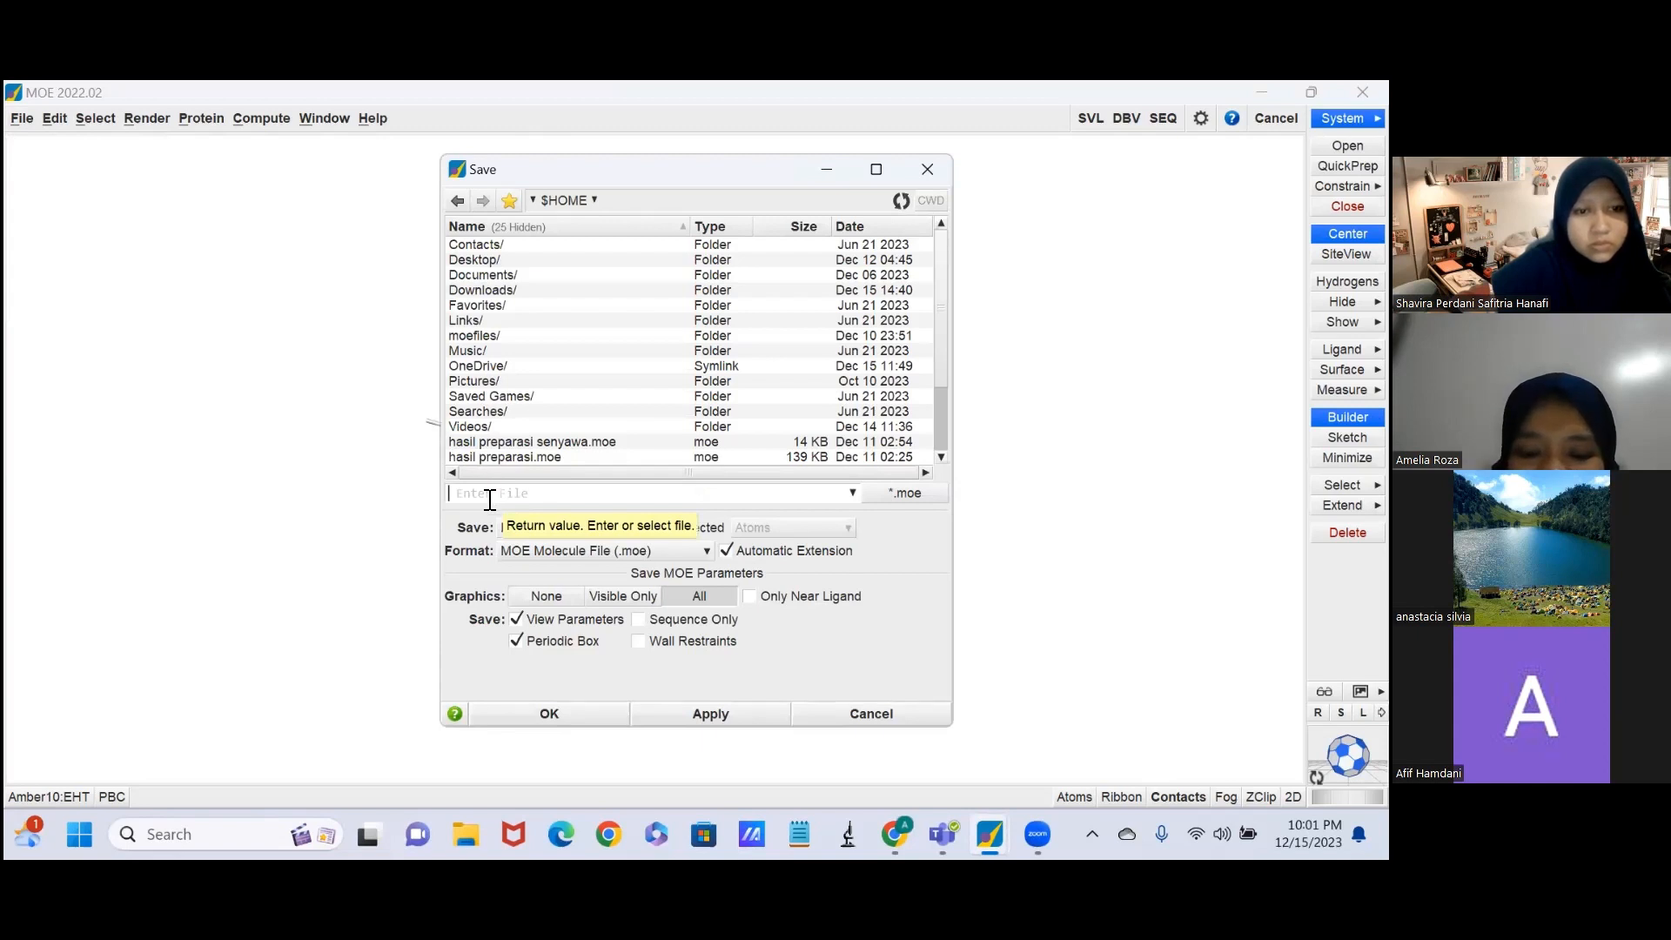
type("Hasil")
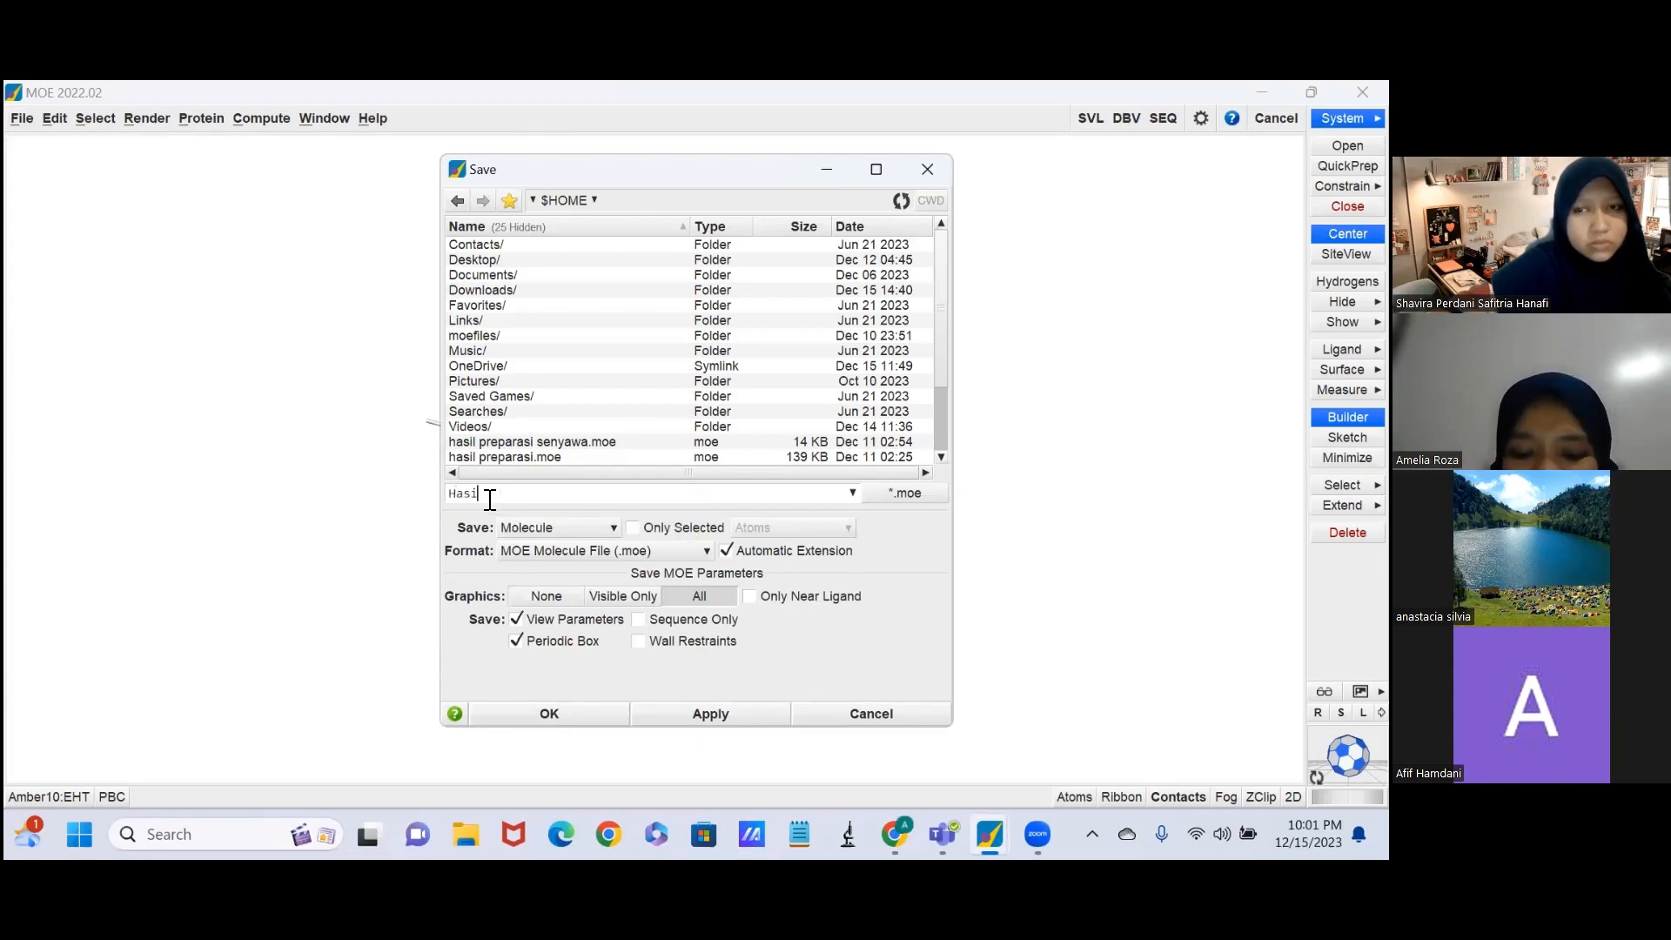
type(" prep")
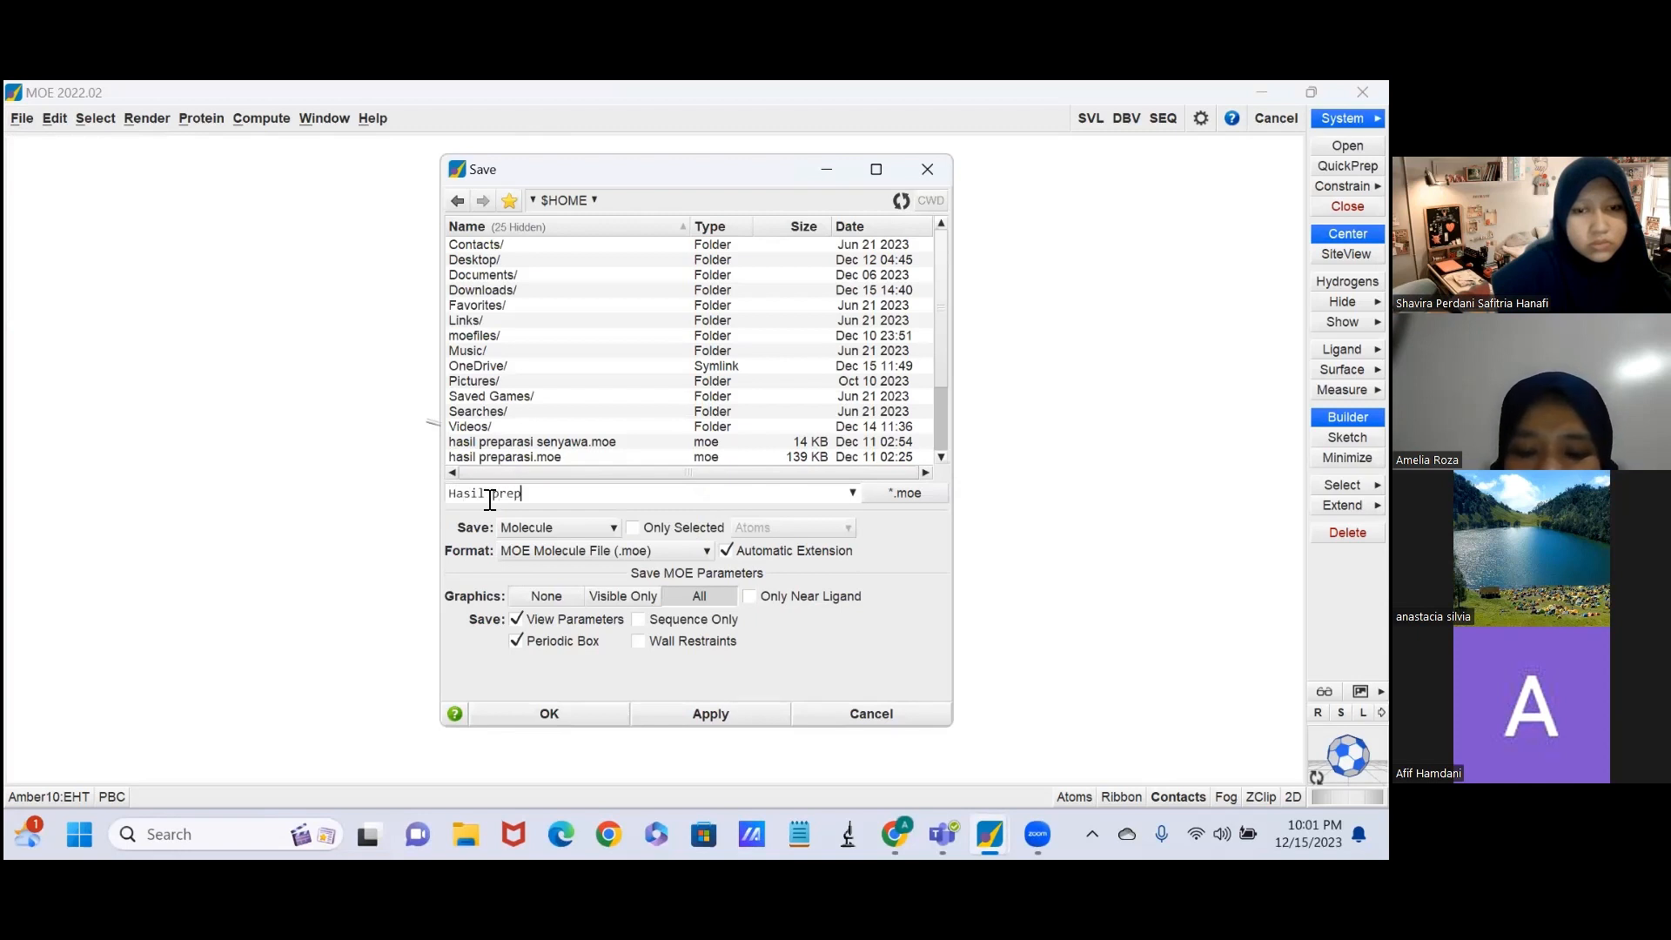
type("arasi")
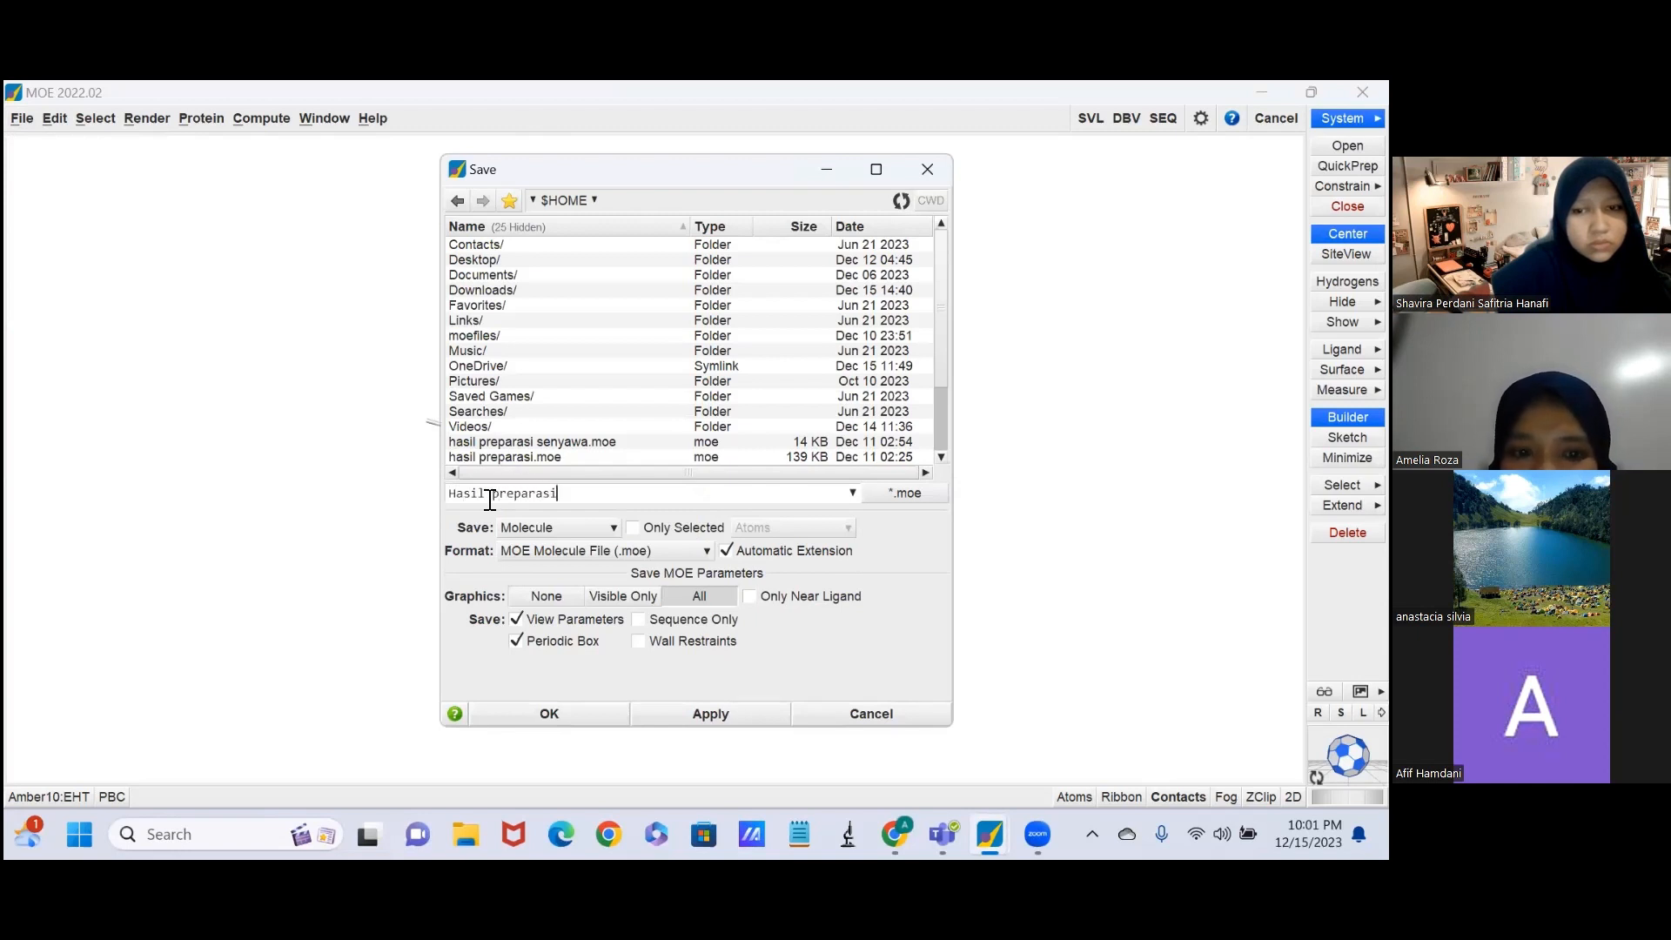
type(" 1")
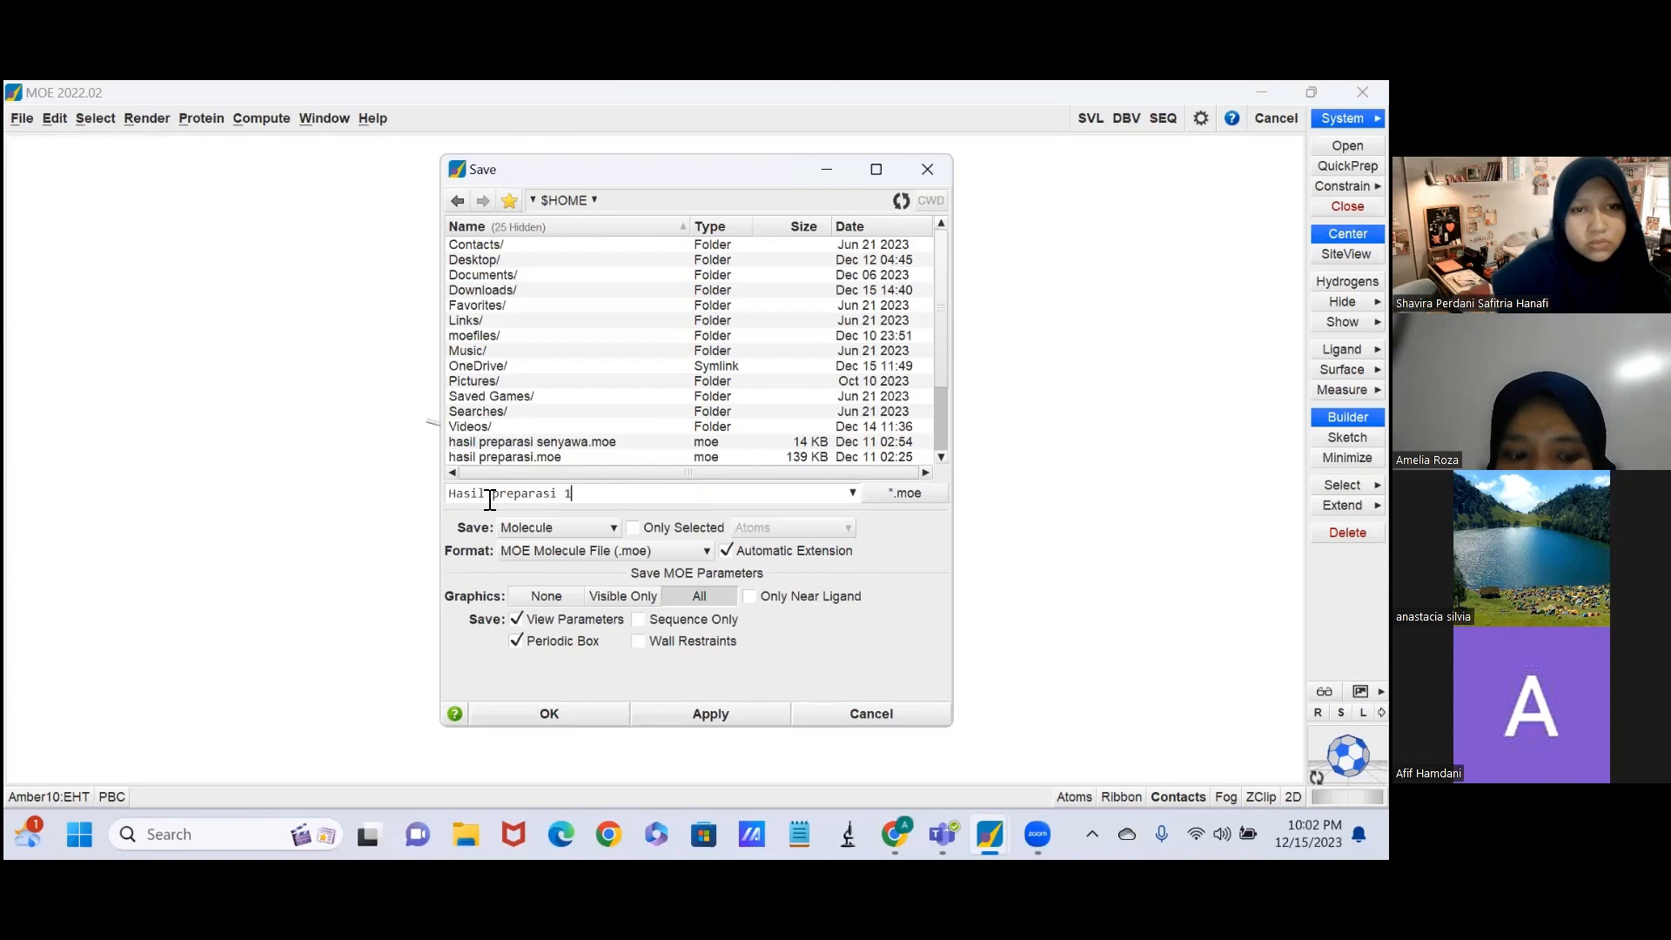
type("QKM")
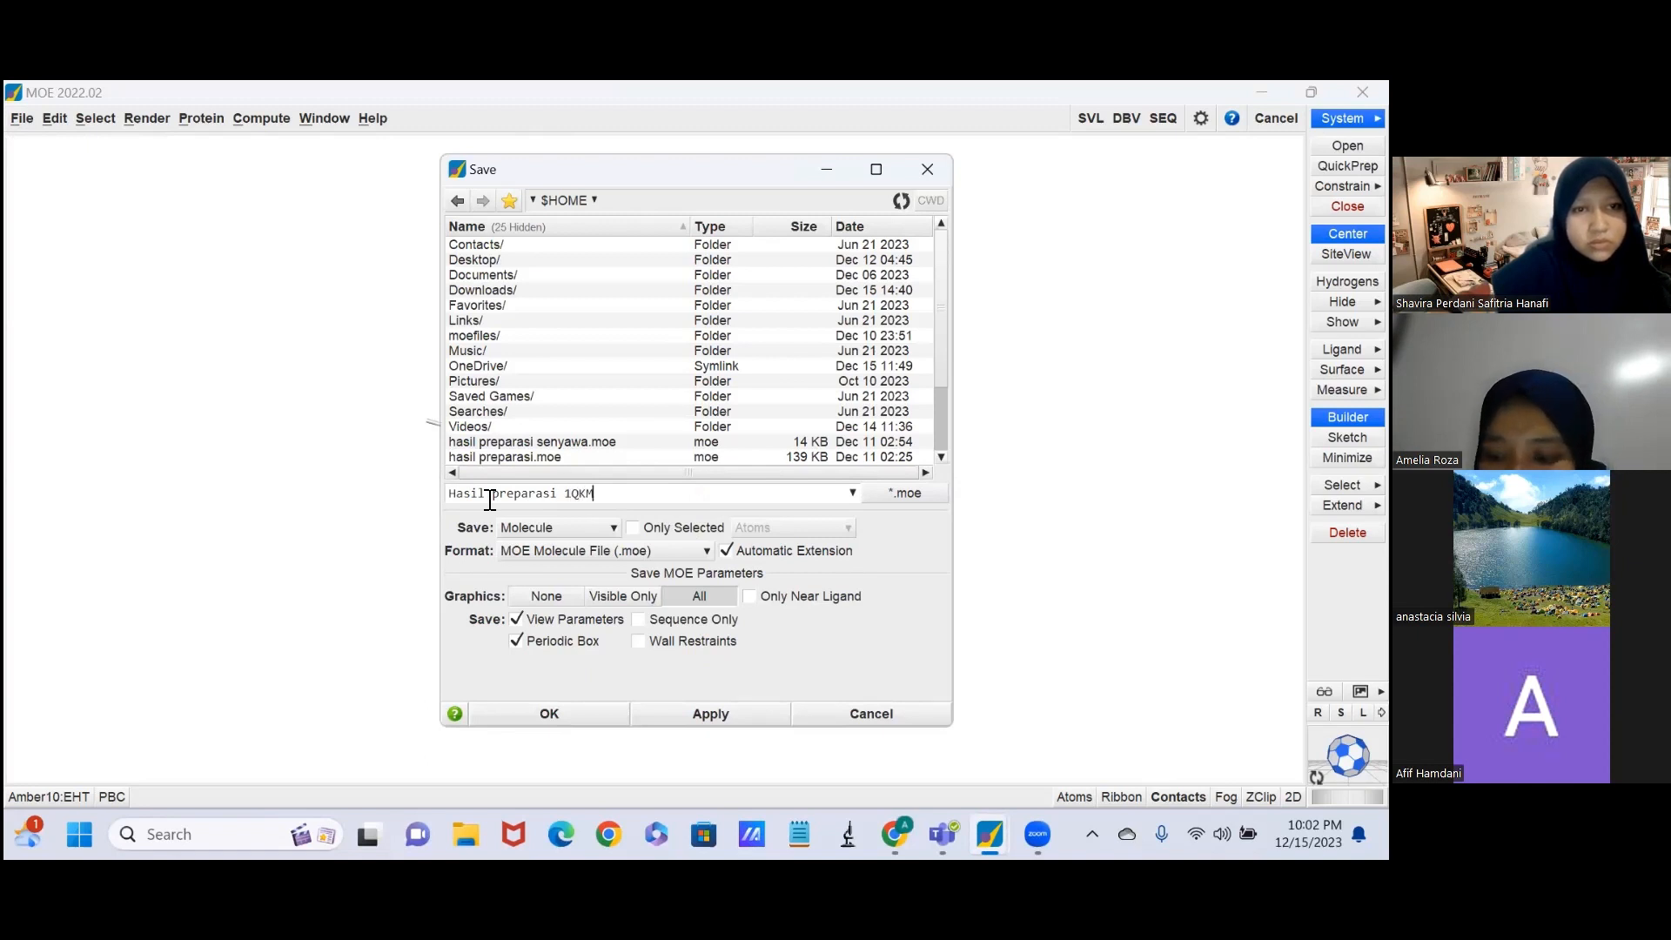
key("Return")
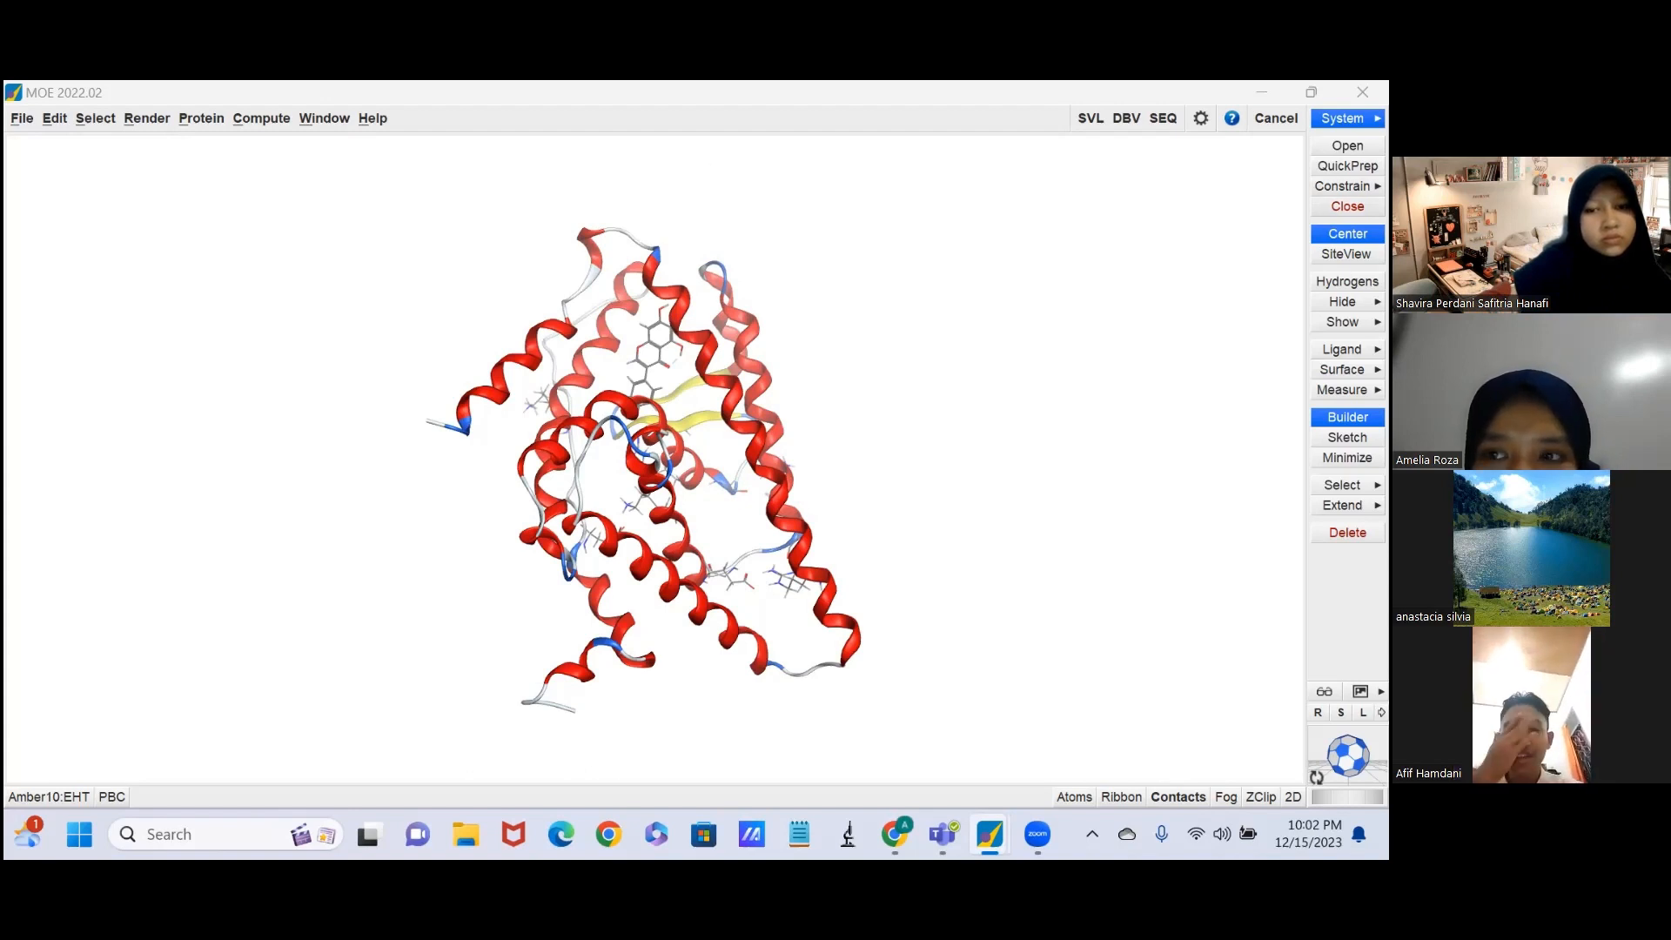
Close the protein system and load Conformer3D_COMPOUND_CID_969516 (4).sdf from Downloads into MOE.
left_click(1347, 206)
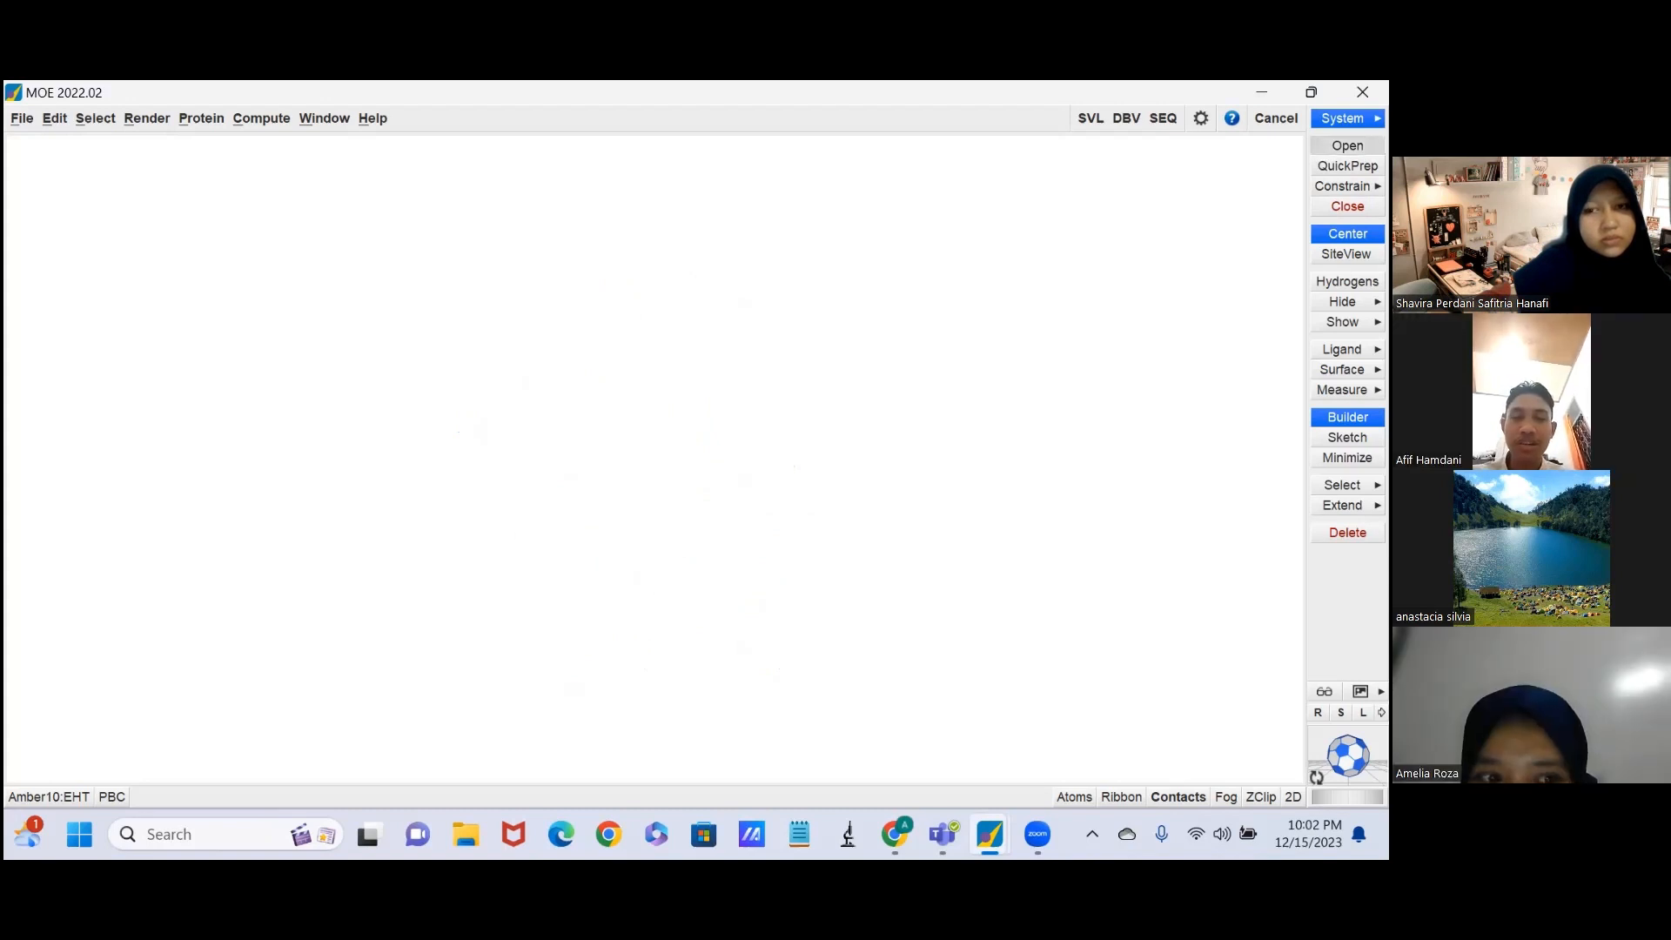
left_click(1347, 146)
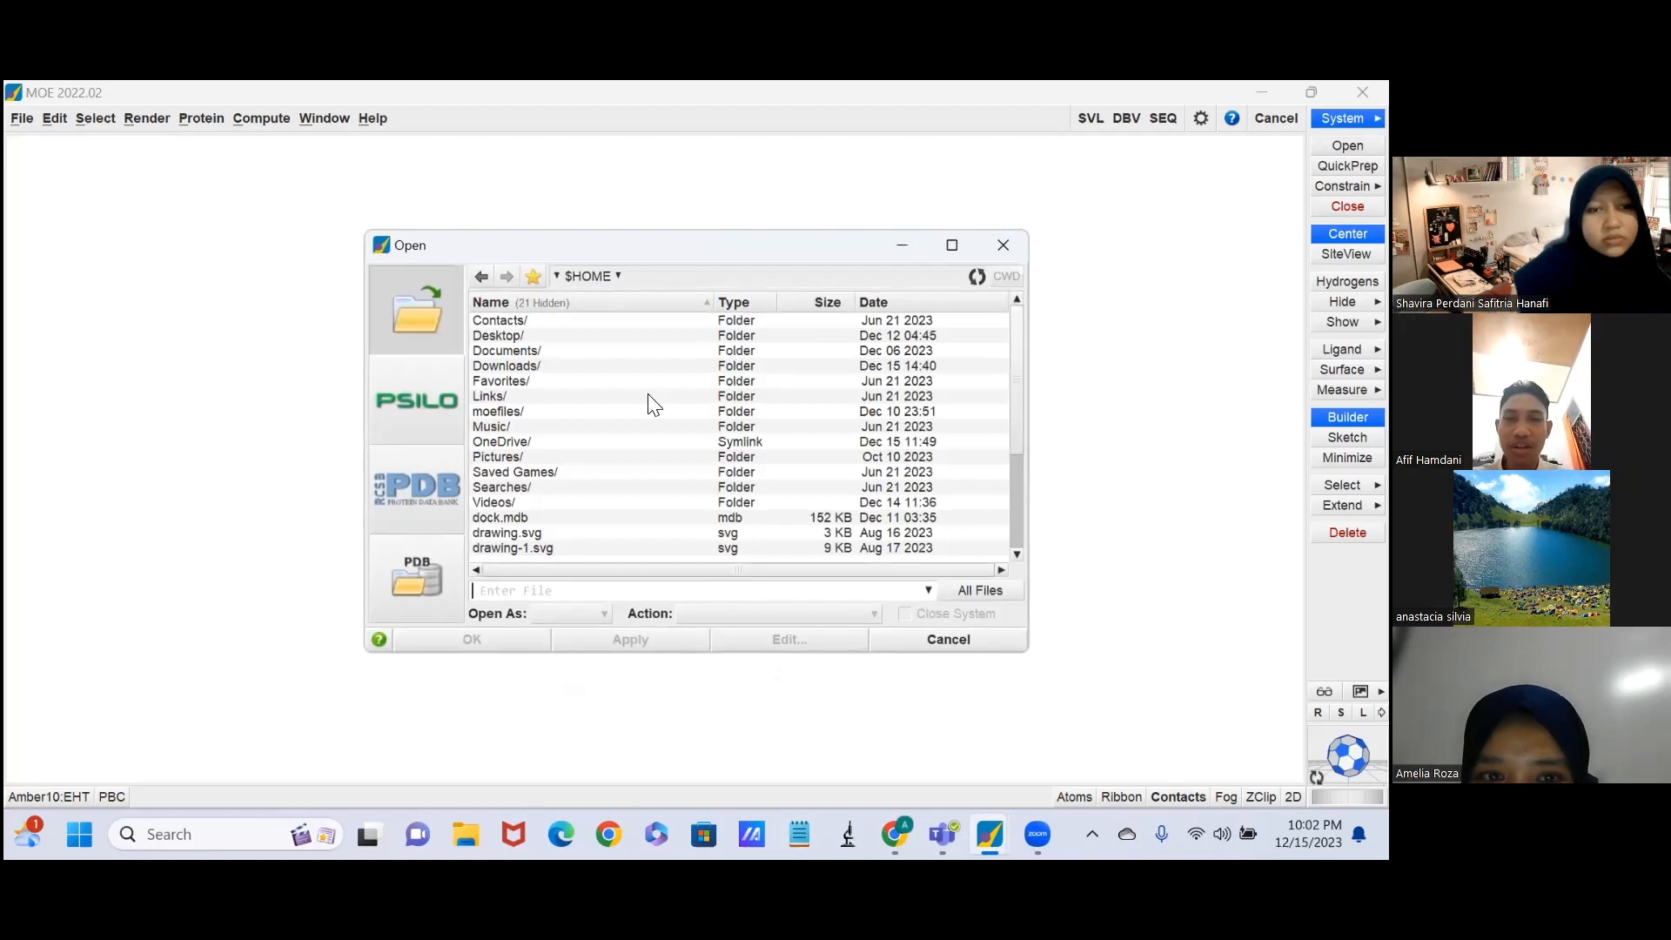
left_click(632, 371)
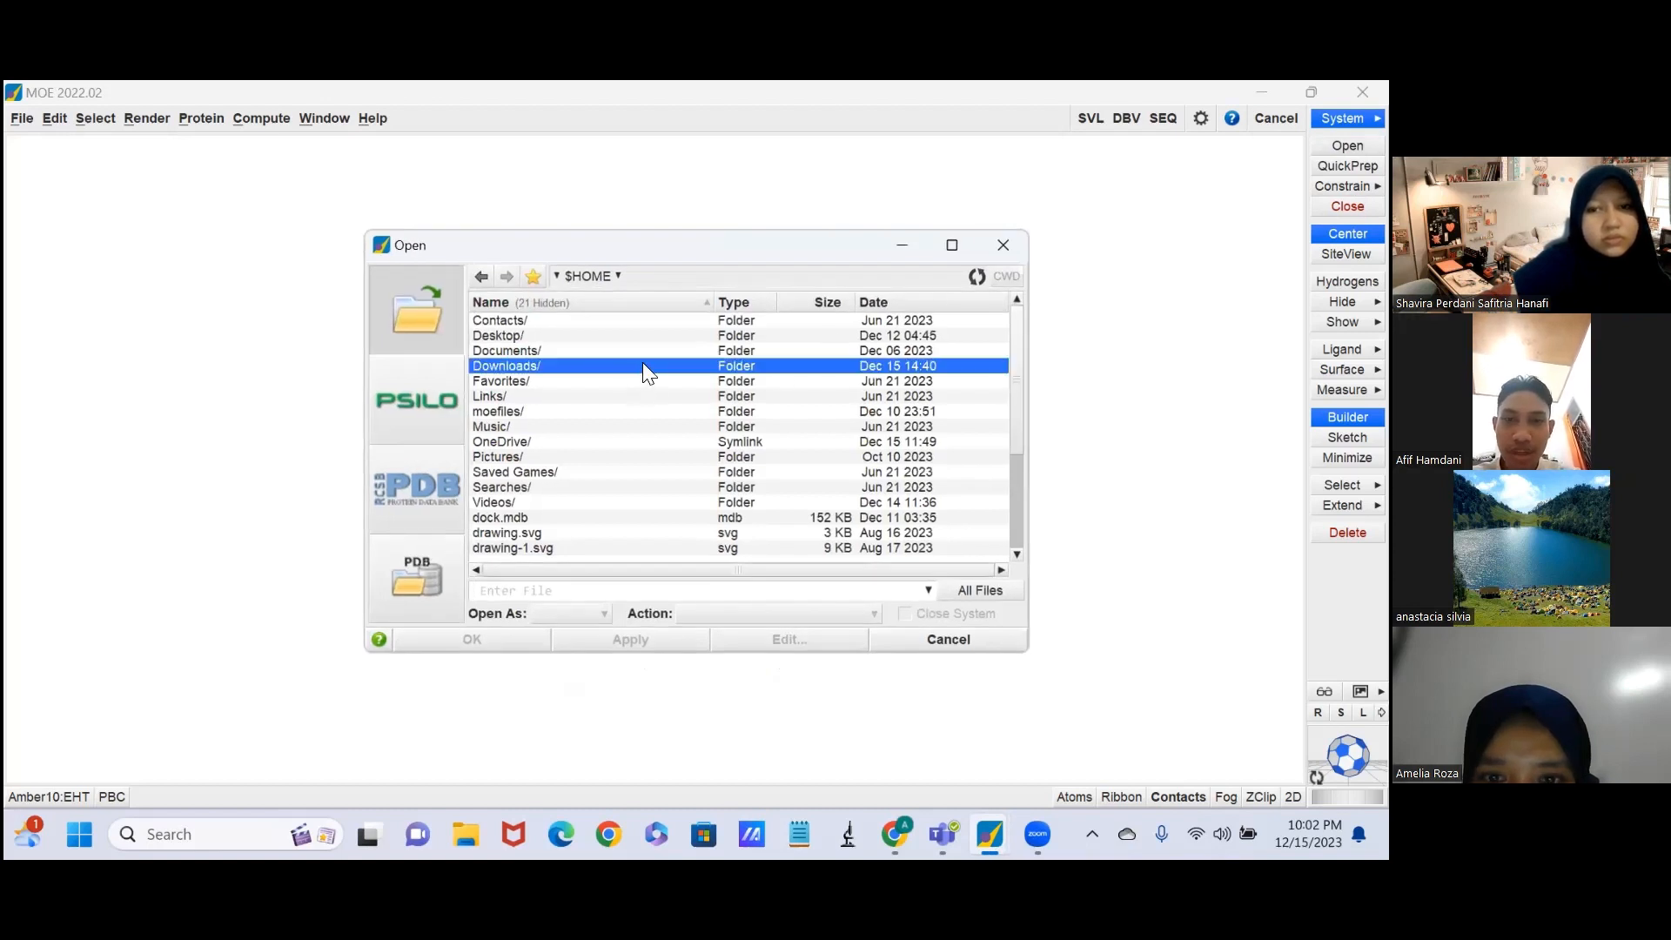
double_click(643, 365)
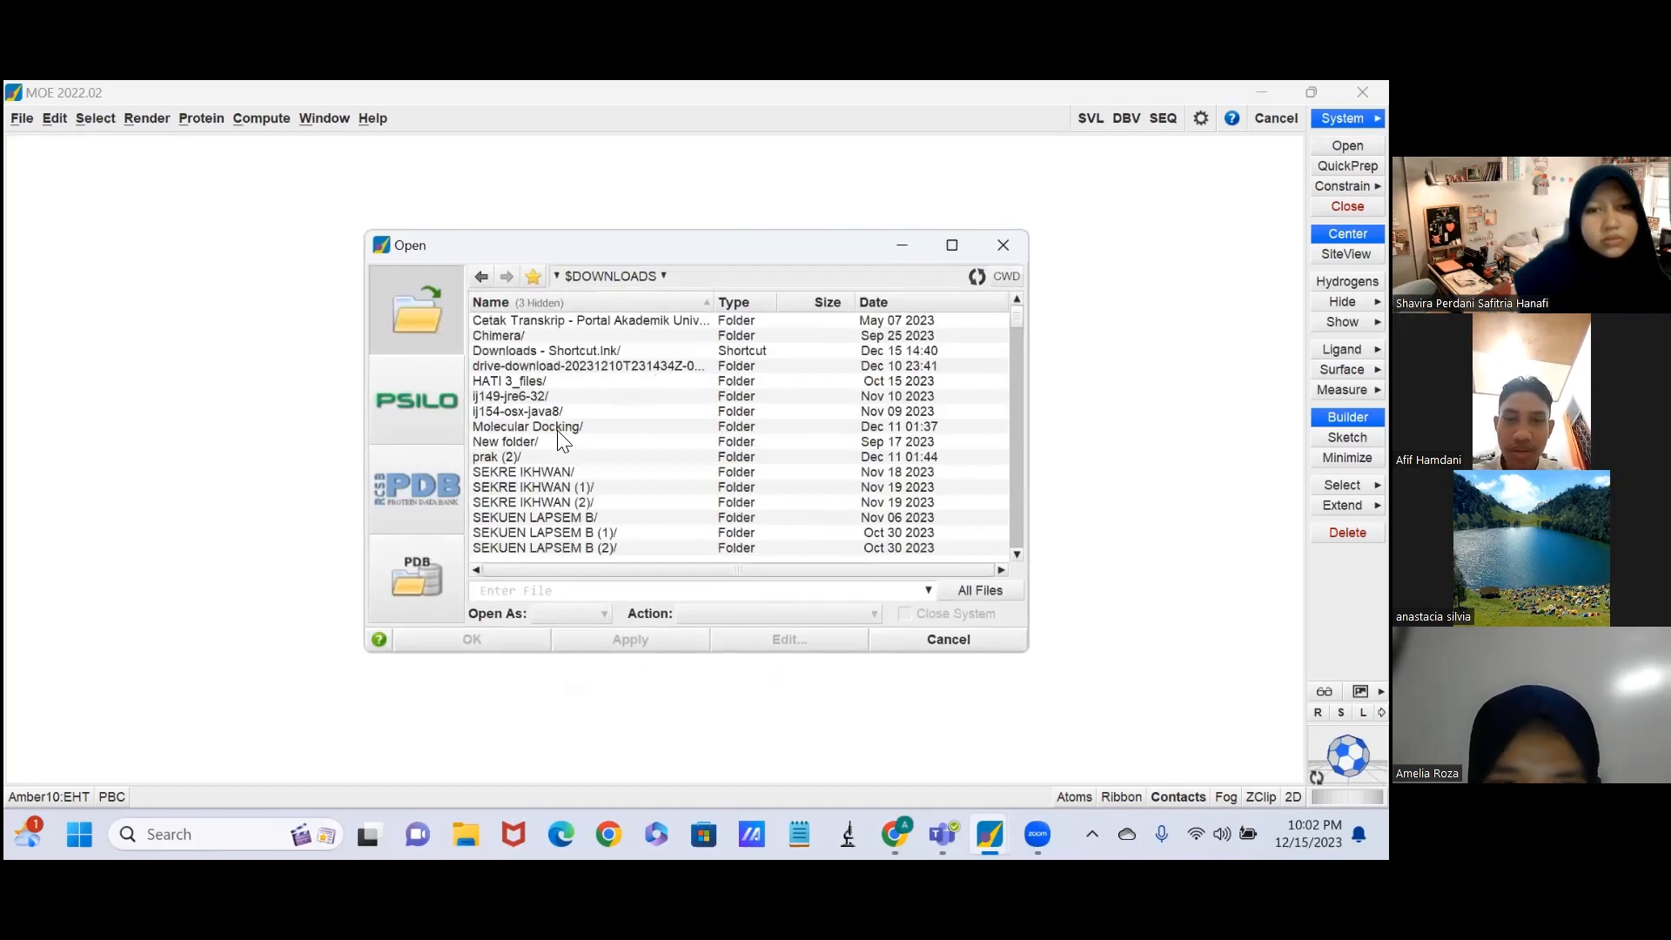
left_click(881, 301)
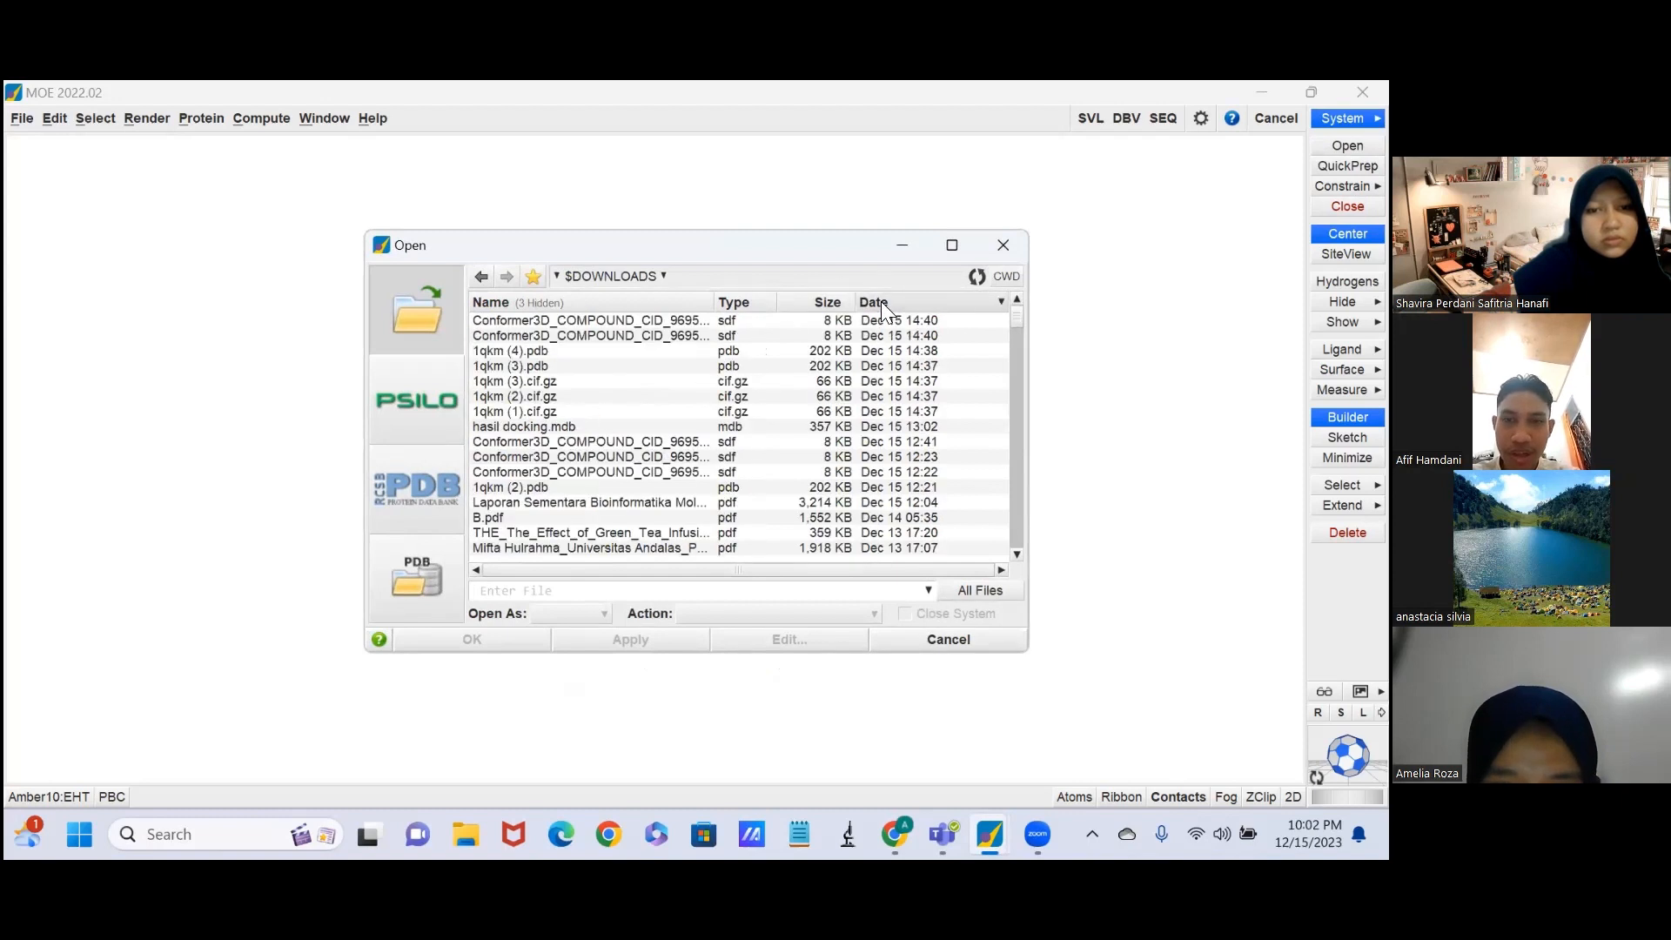
left_click(633, 321)
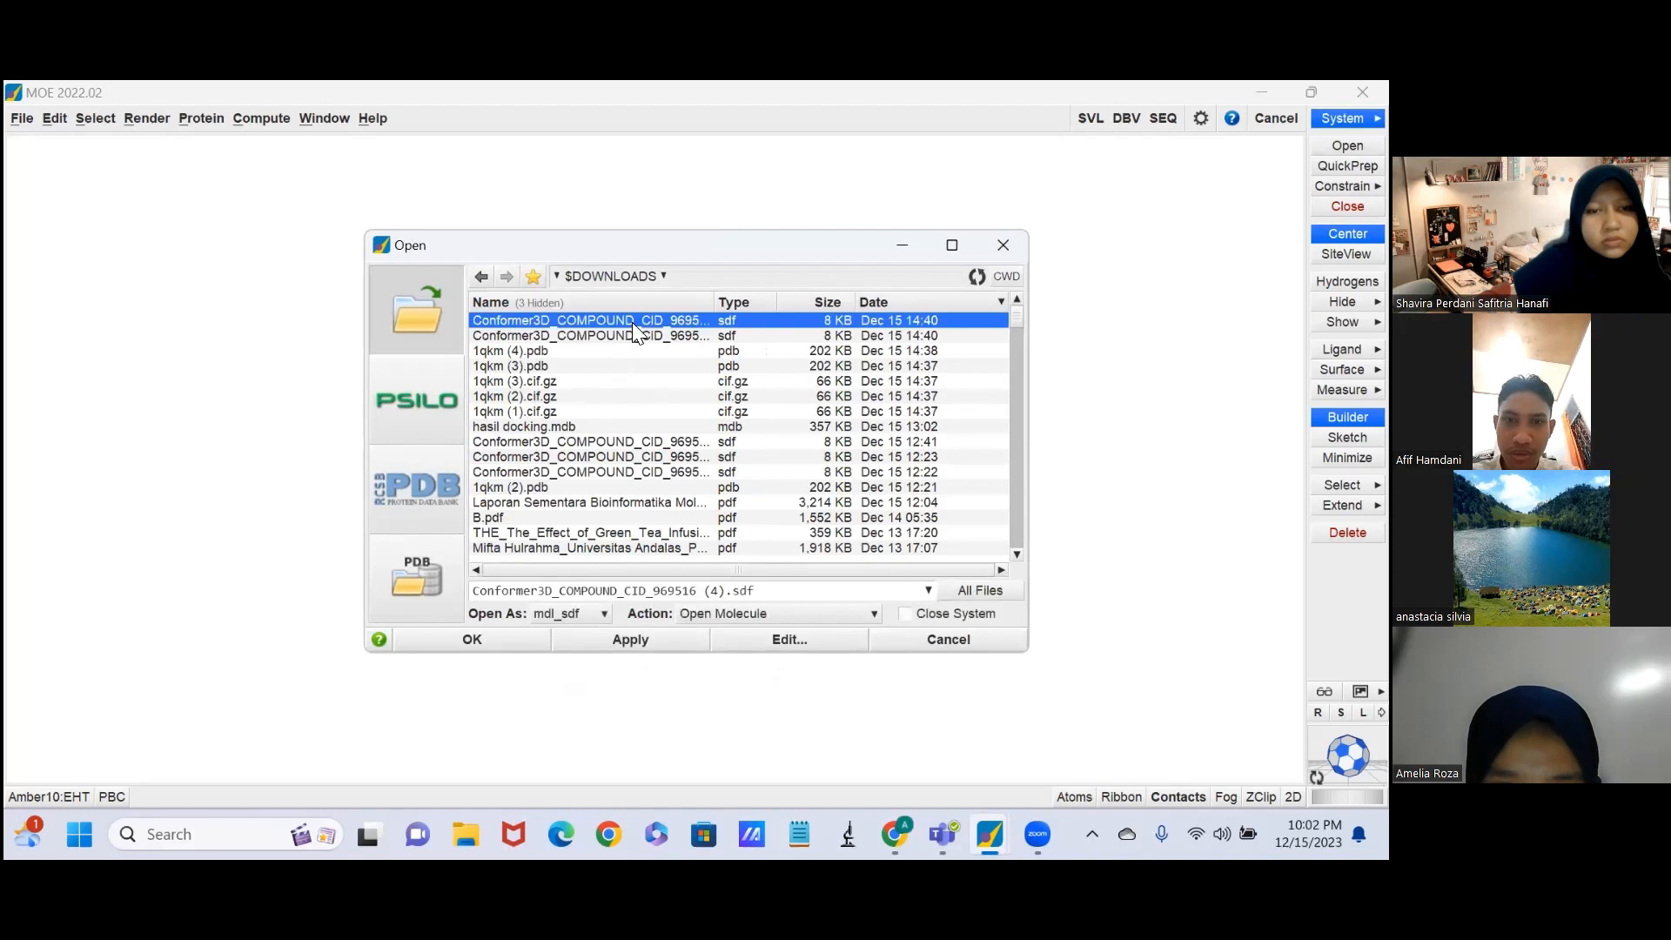
left_click(533, 645)
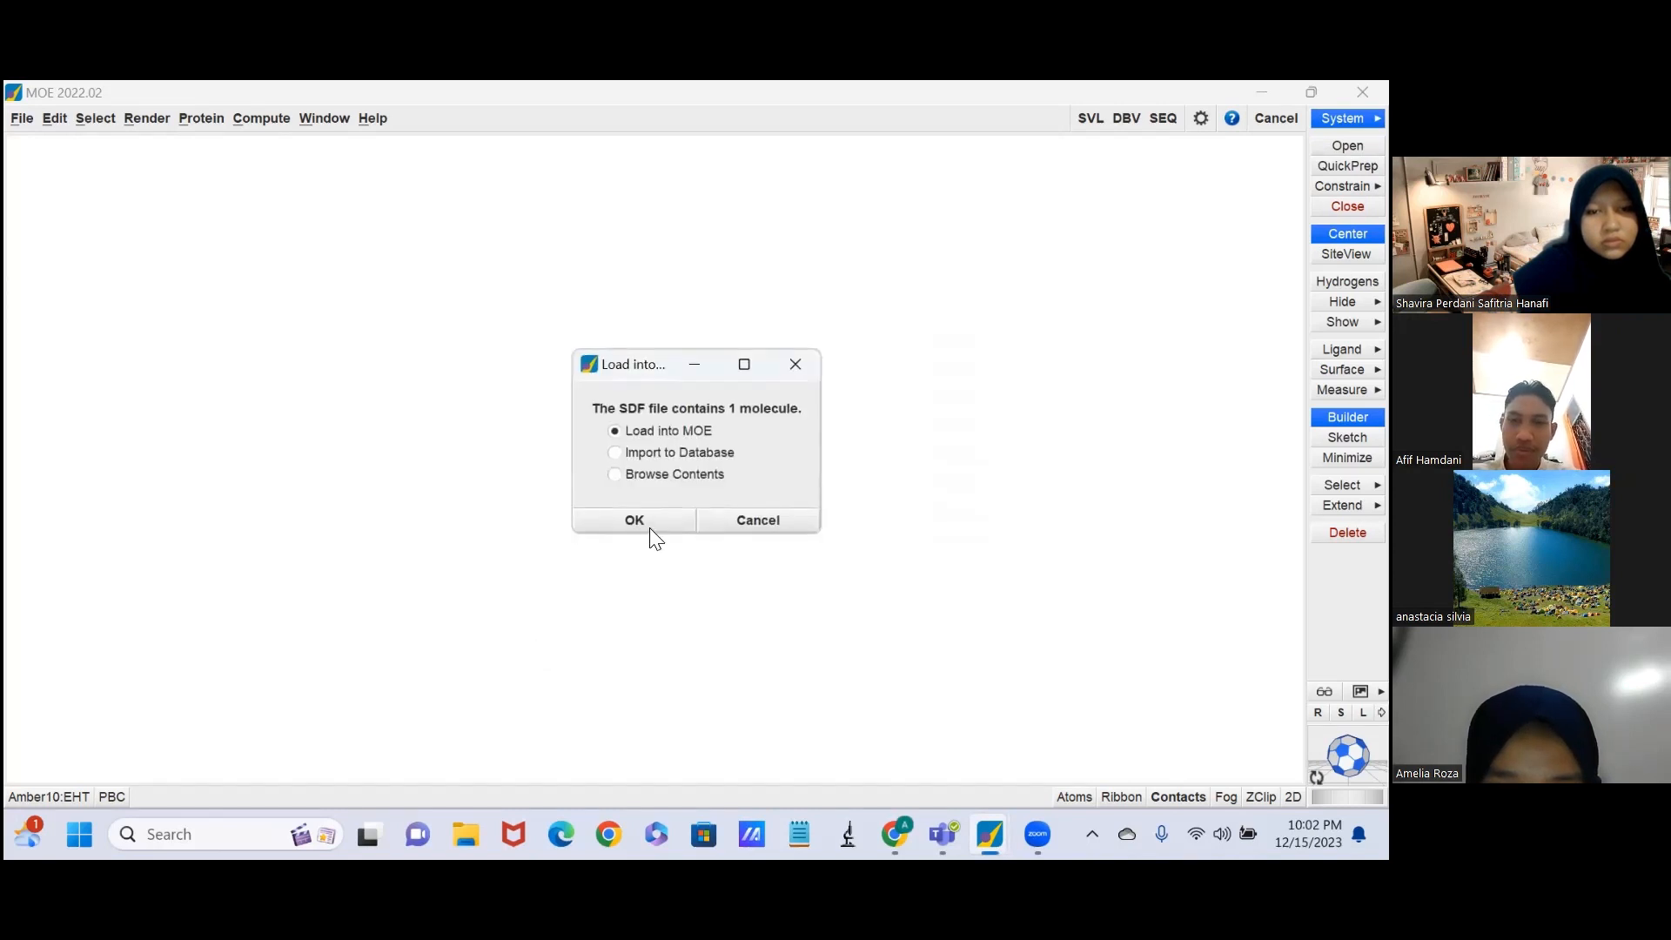
left_click(635, 521)
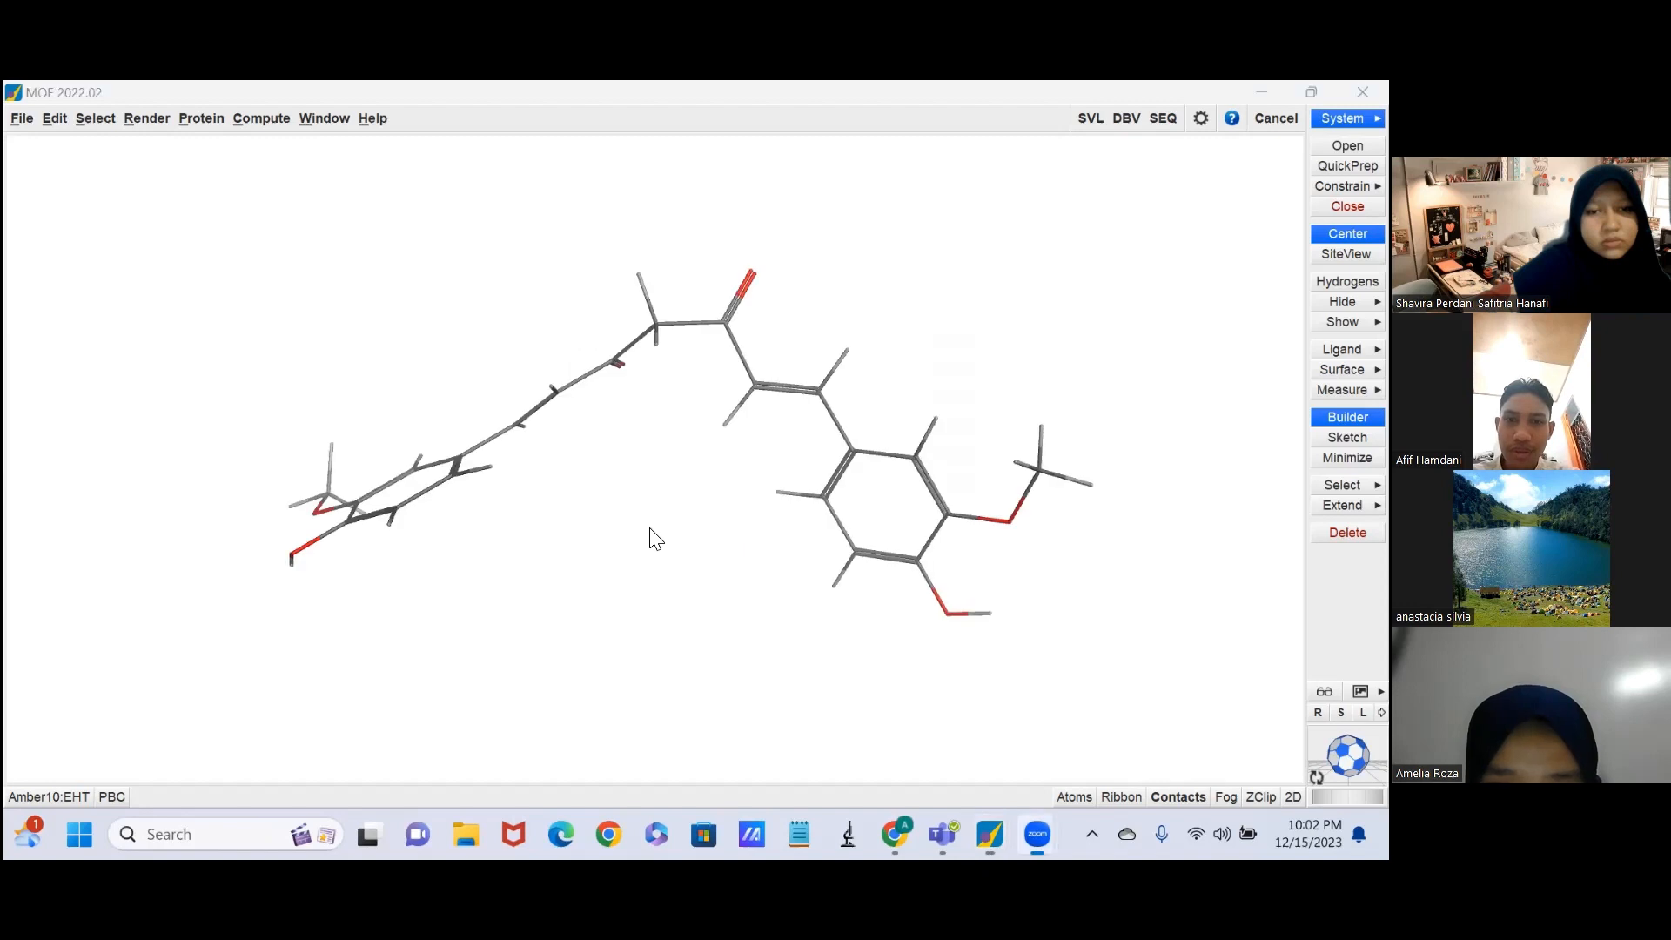
Set up an energy minimization of the loaded curcumin ligand with an RMS gradient of 0.01 kcal/mol/A^2.
left_click_drag(765, 521, 909, 521)
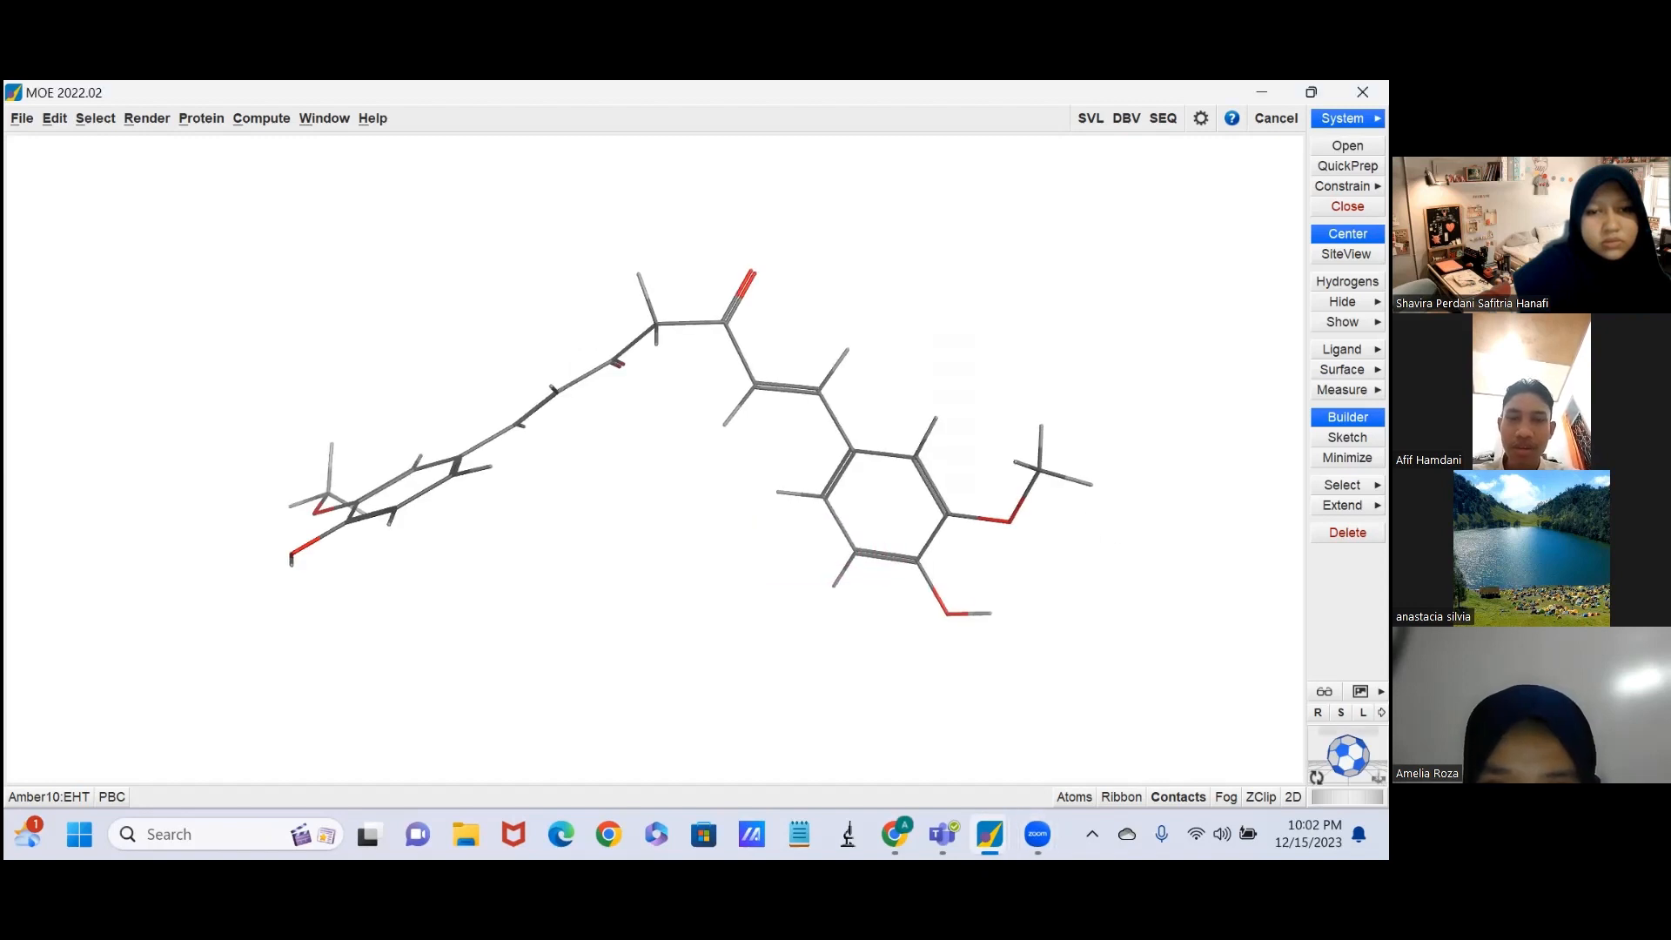
mouse_move(1340, 753)
left_mouse_down()
mouse_move(1358, 757)
mouse_move(1353, 743)
mouse_move(1345, 755)
left_mouse_up()
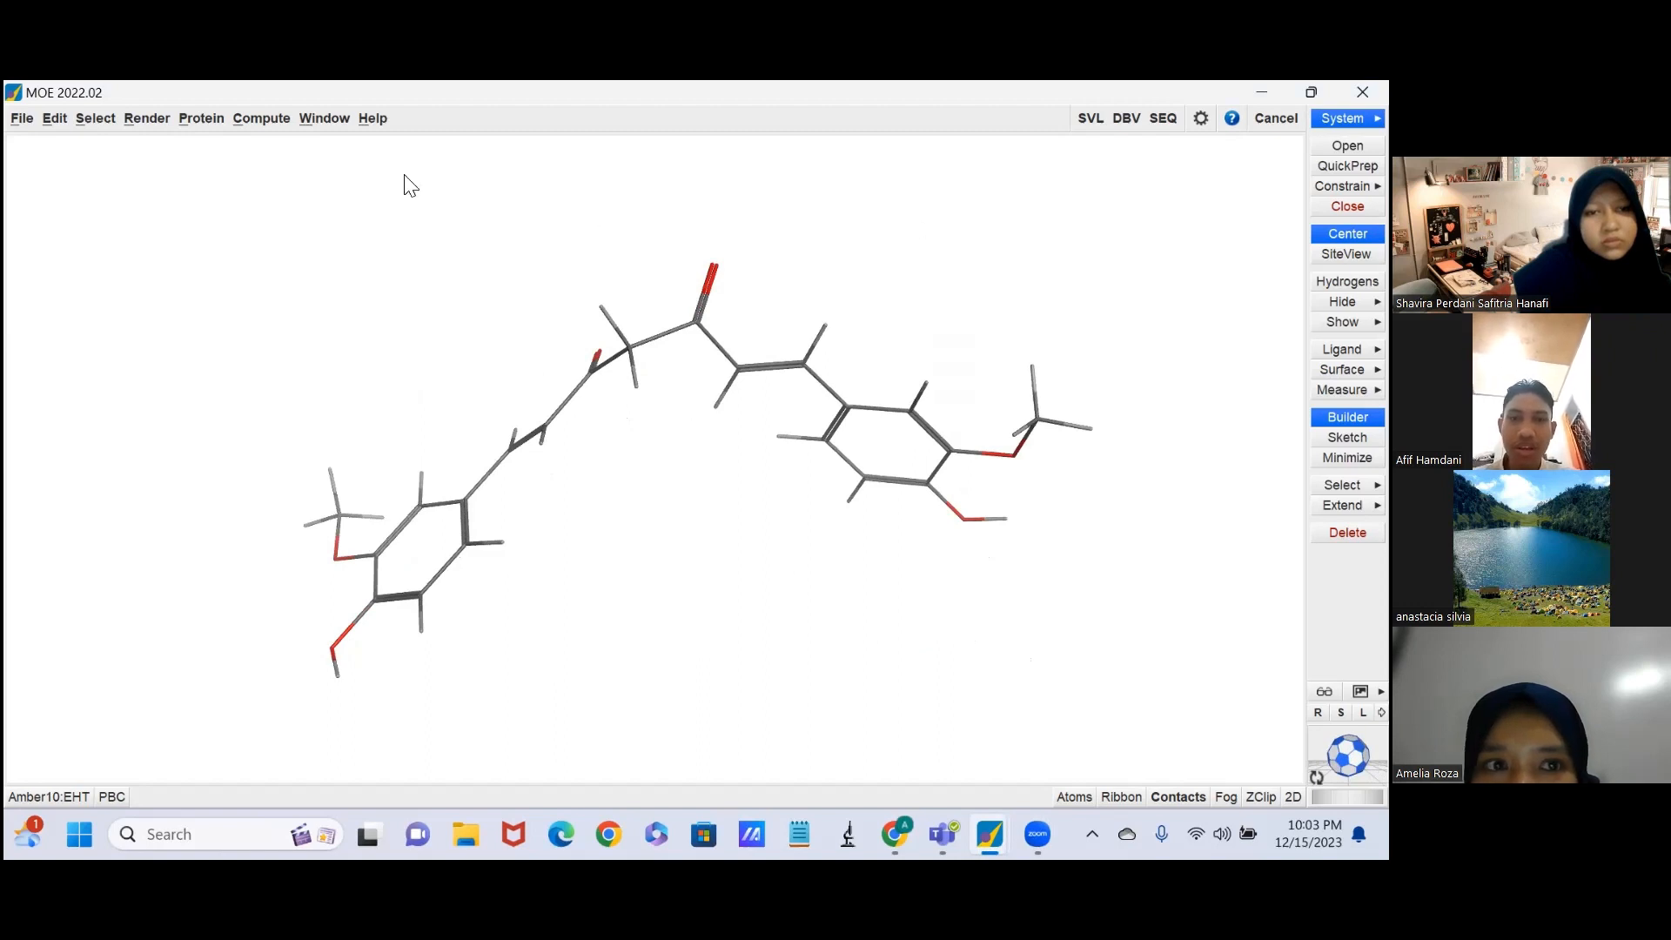
left_click(271, 124)
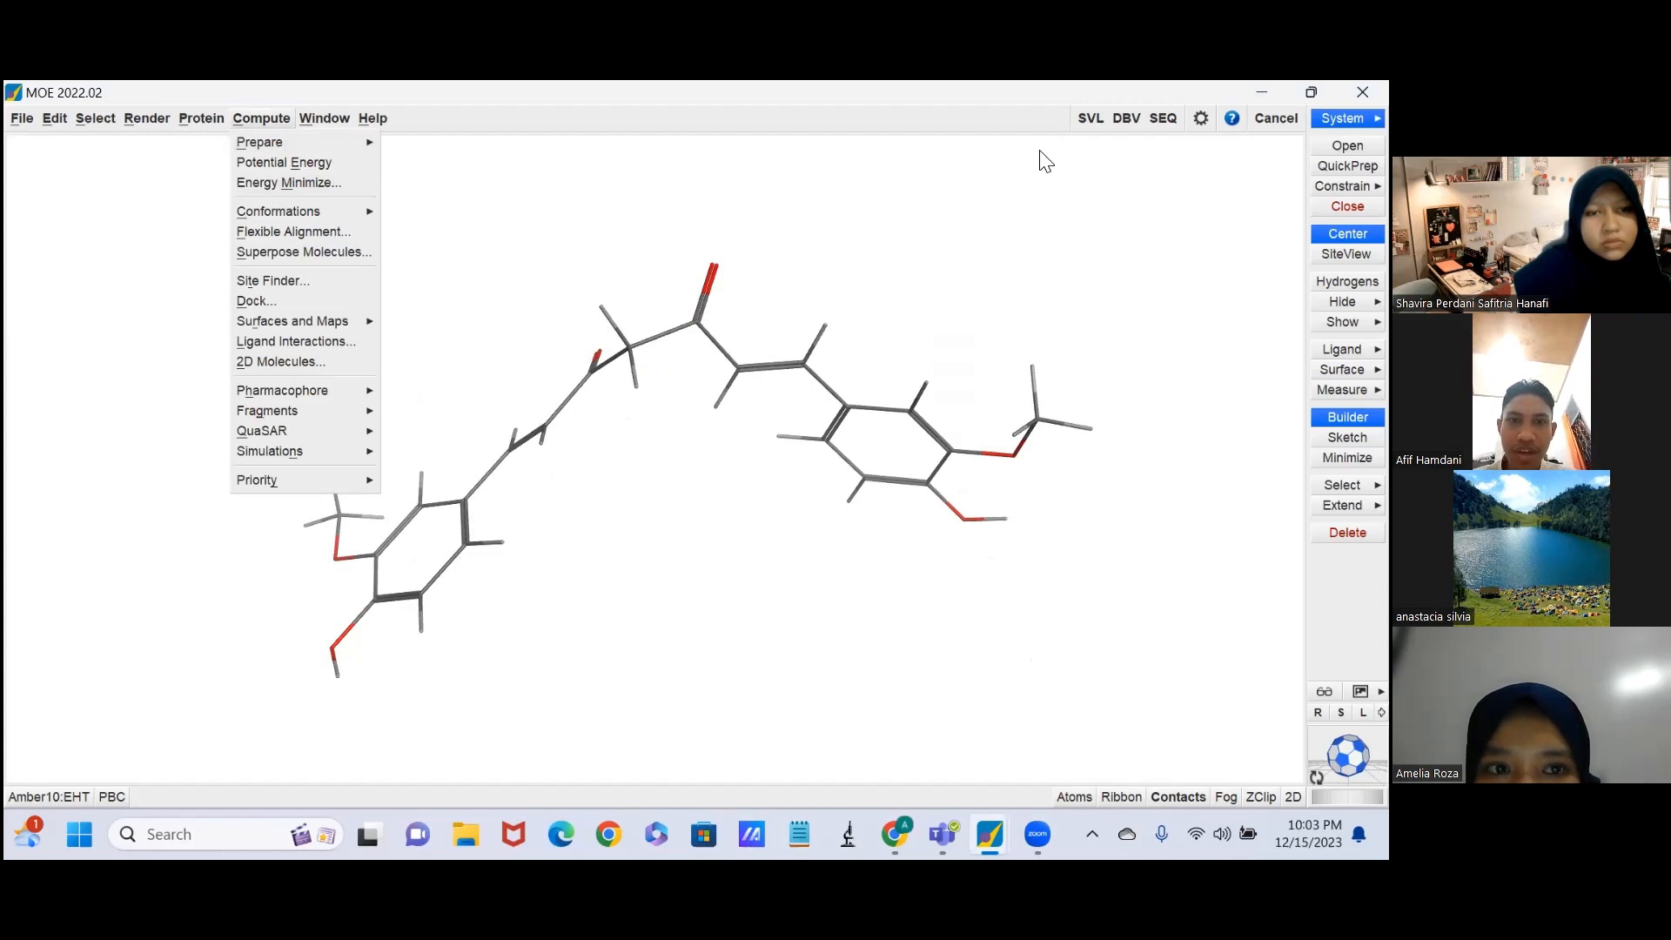
left_click(280, 183)
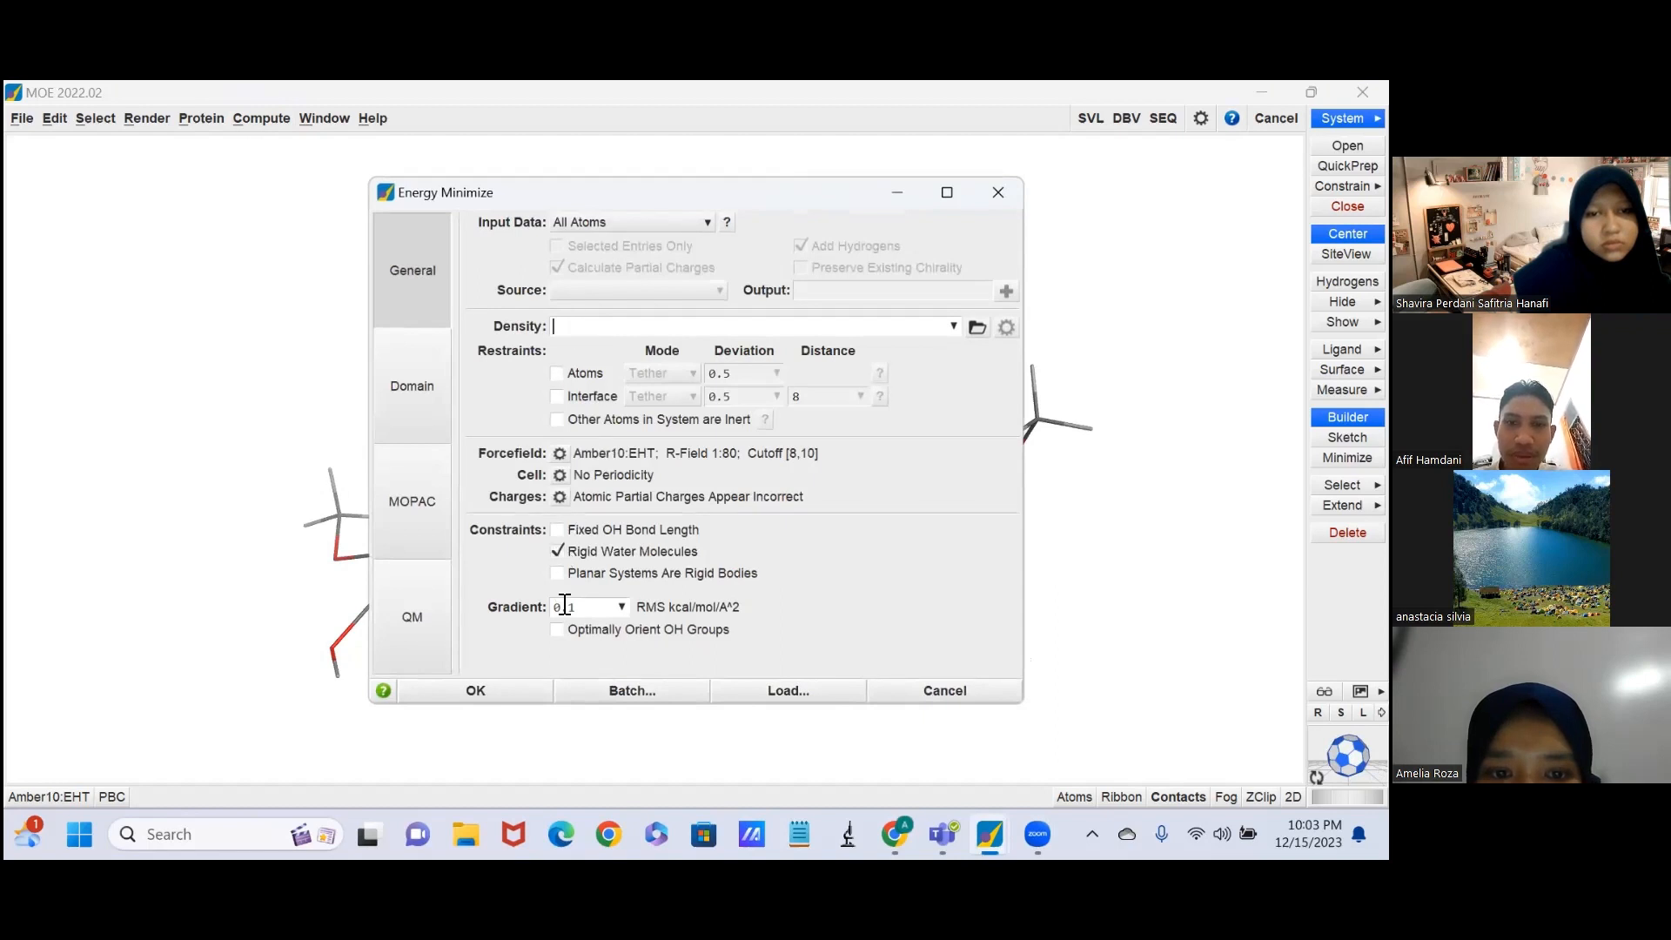
left_click(620, 608)
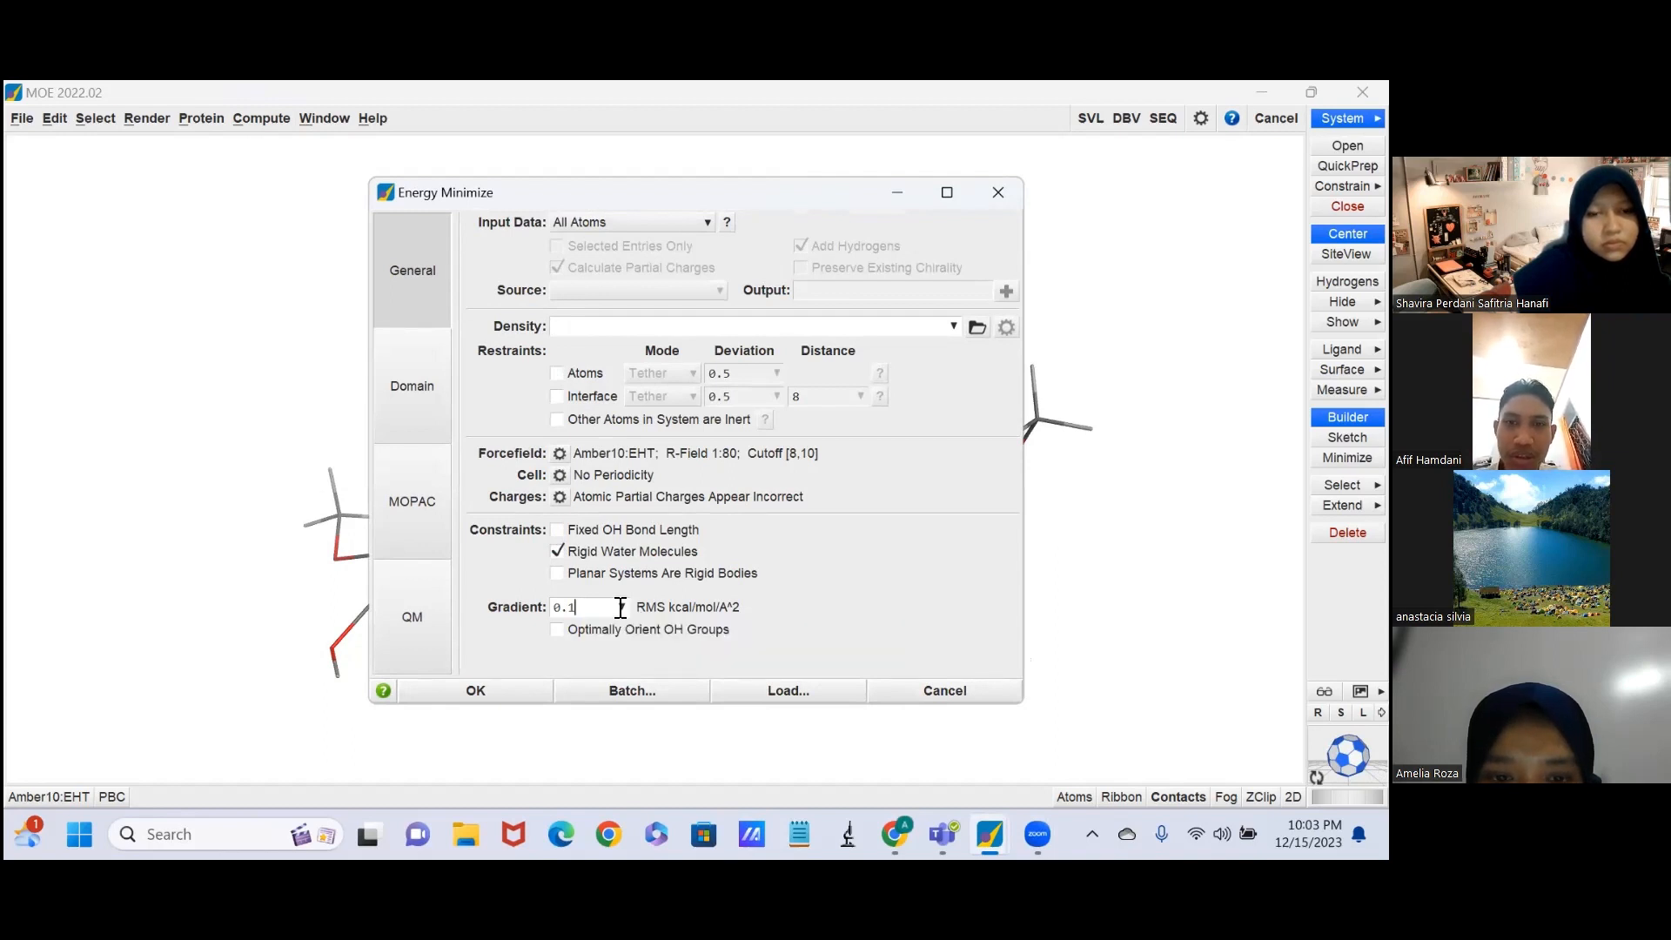
left_click(622, 606)
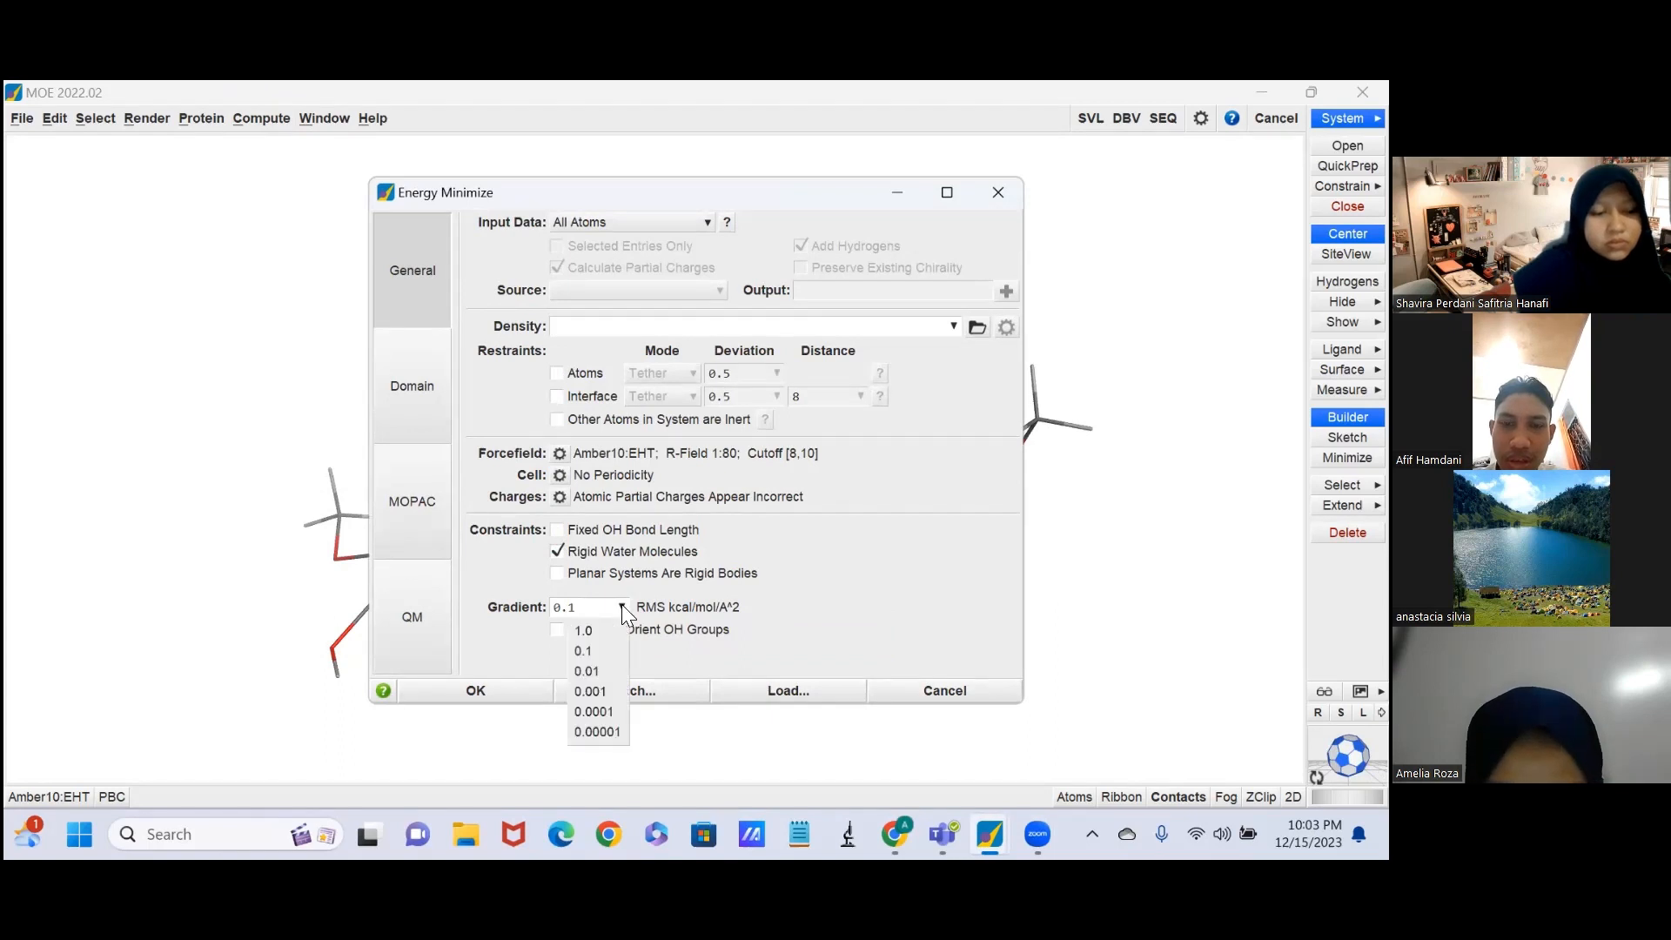
left_click(592, 671)
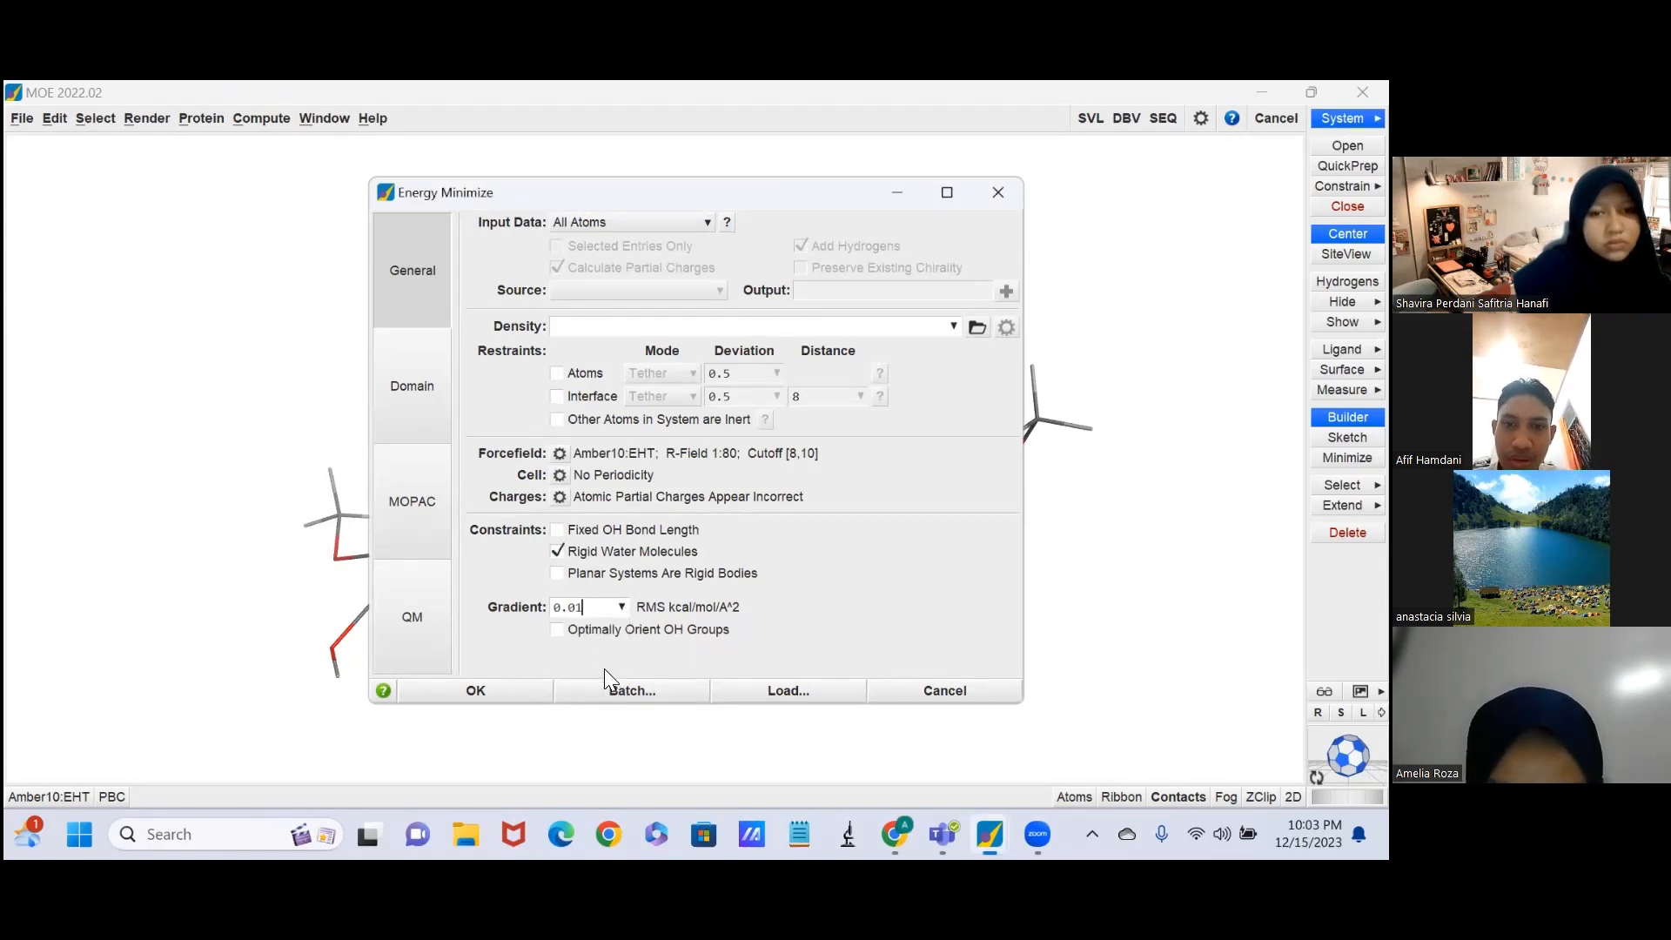
Fix the partial charges in the Amber10:EHT potential setup and run the ligand's energy minimization.
left_click(560, 454)
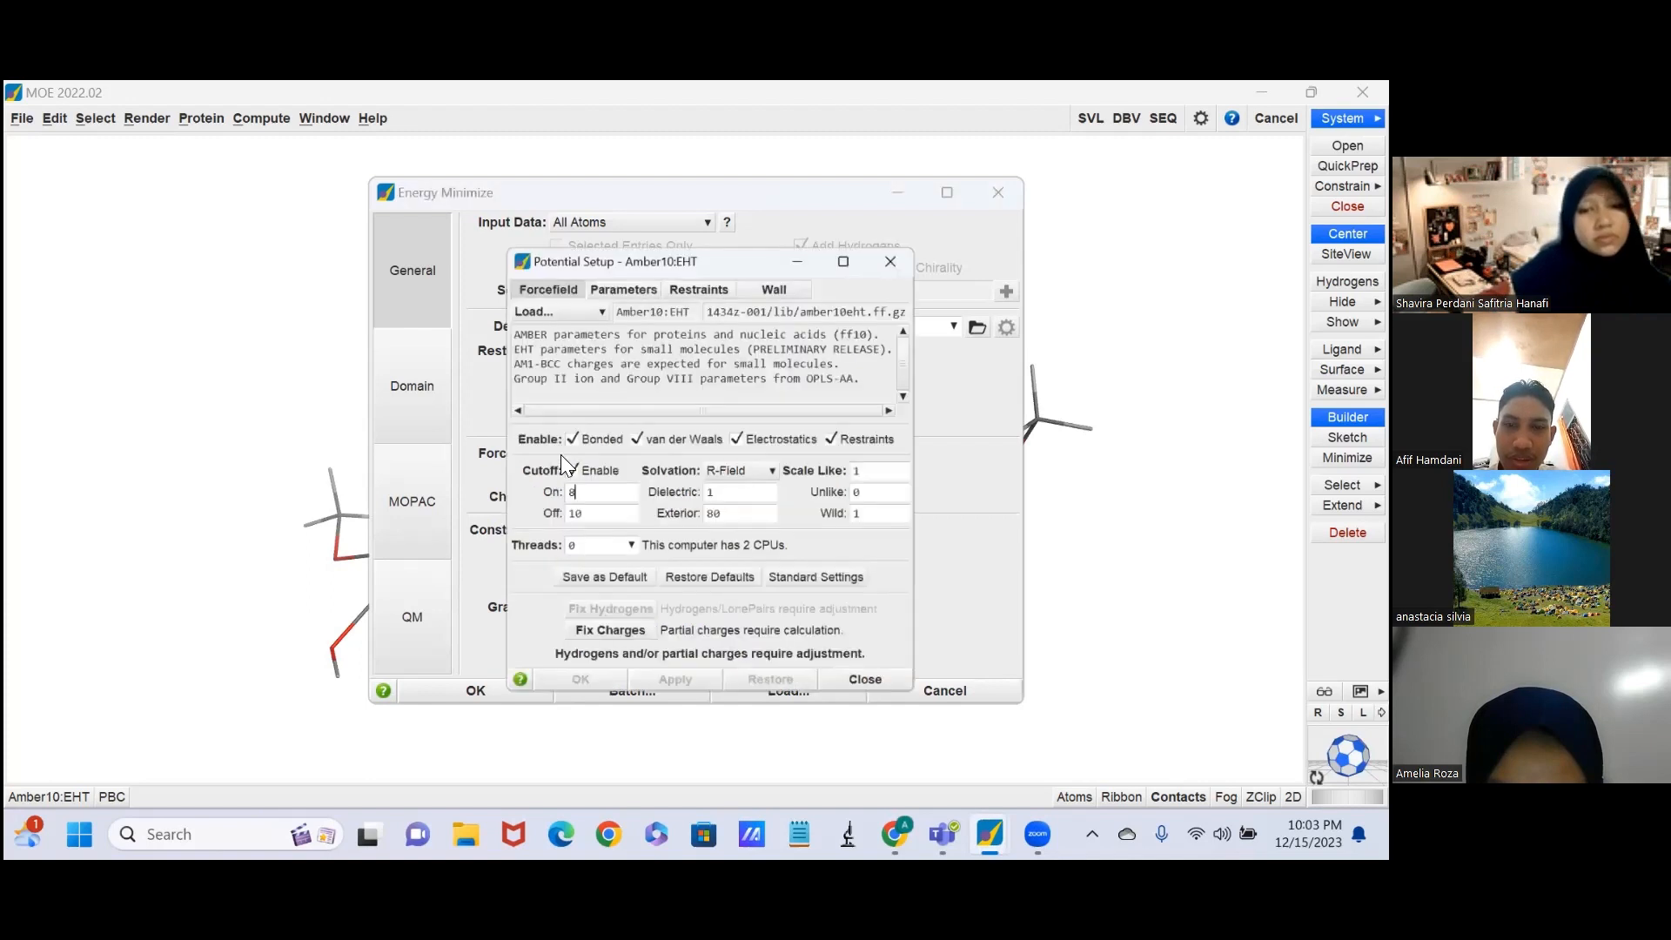
left_click(595, 612)
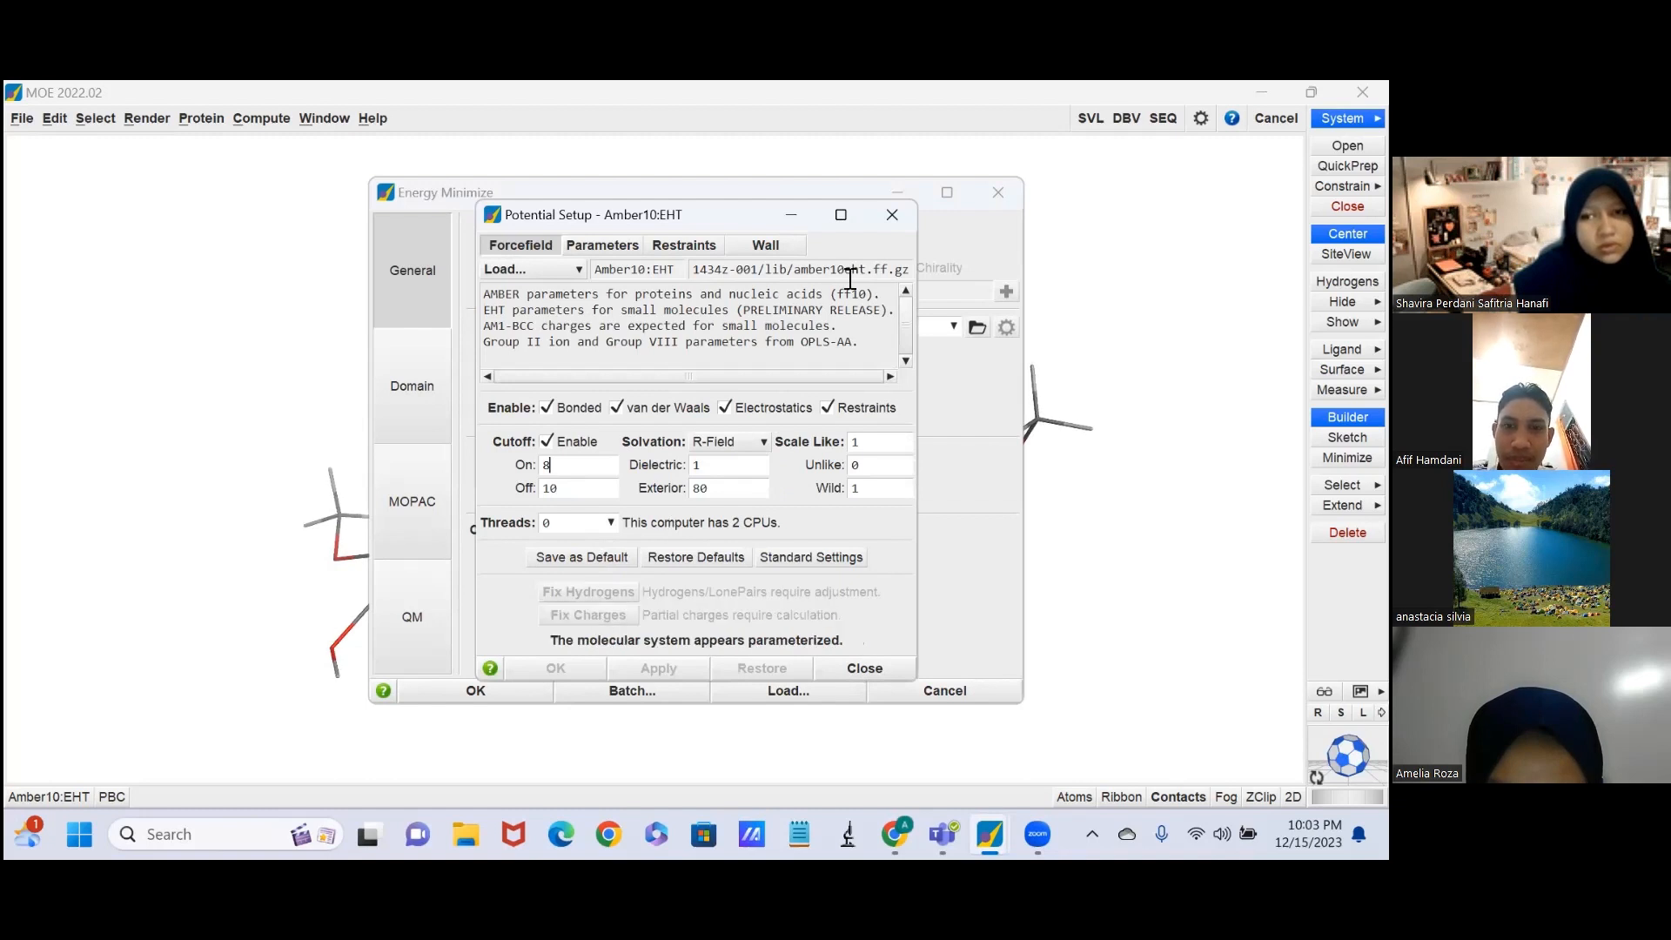
left_click(793, 209)
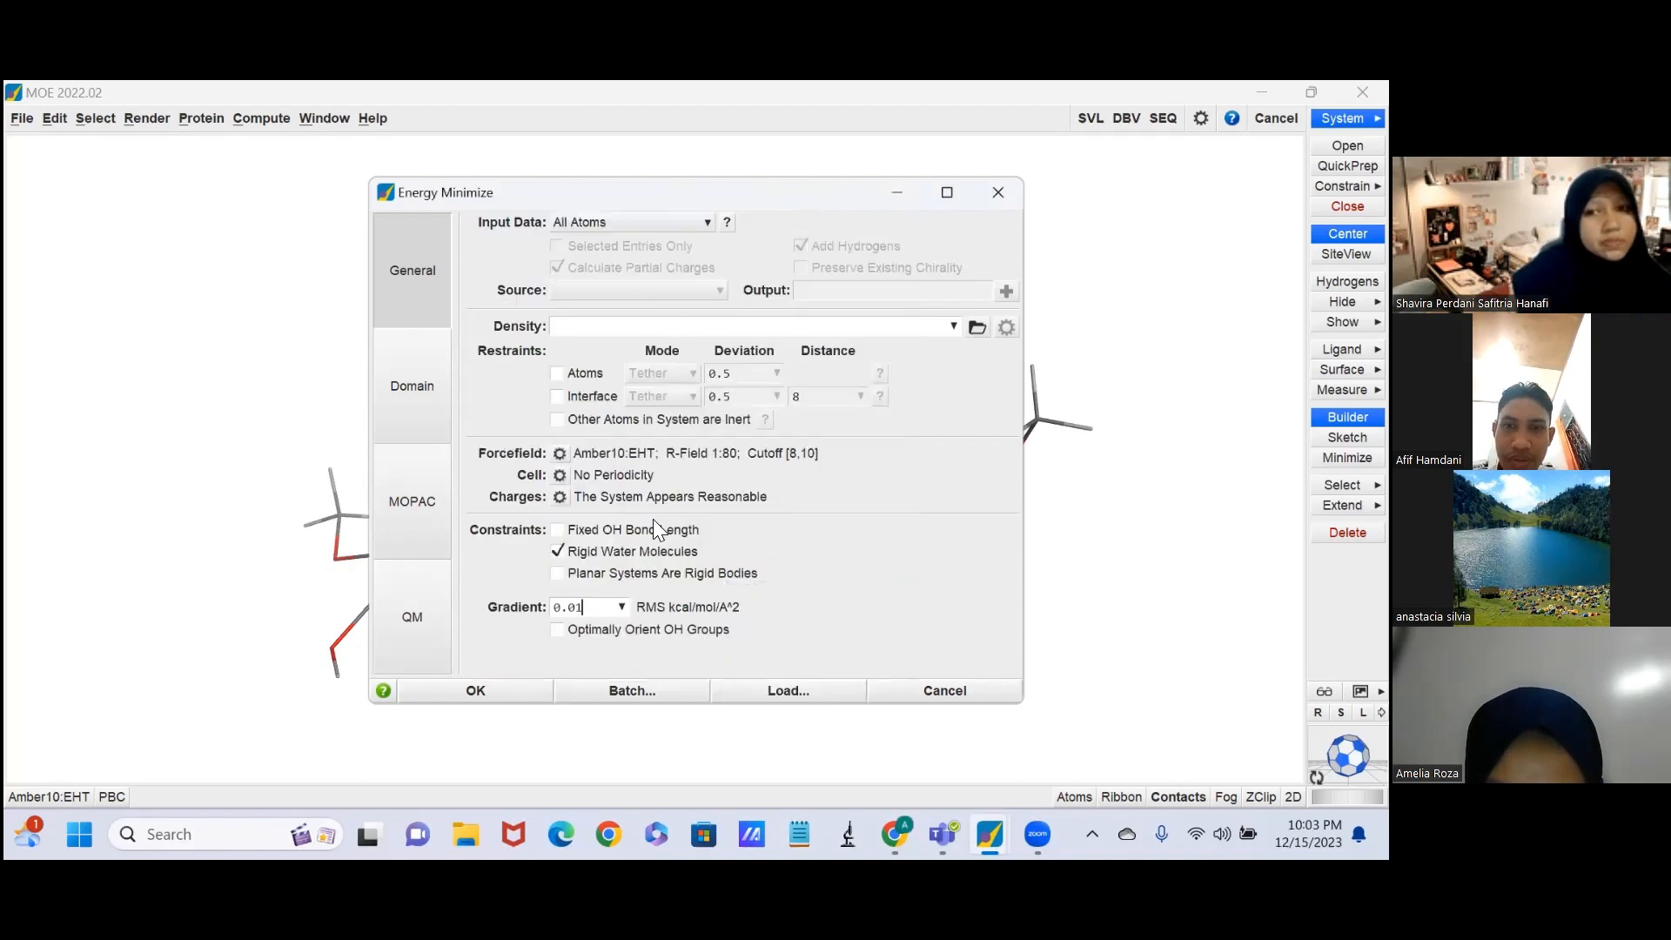
left_click(513, 691)
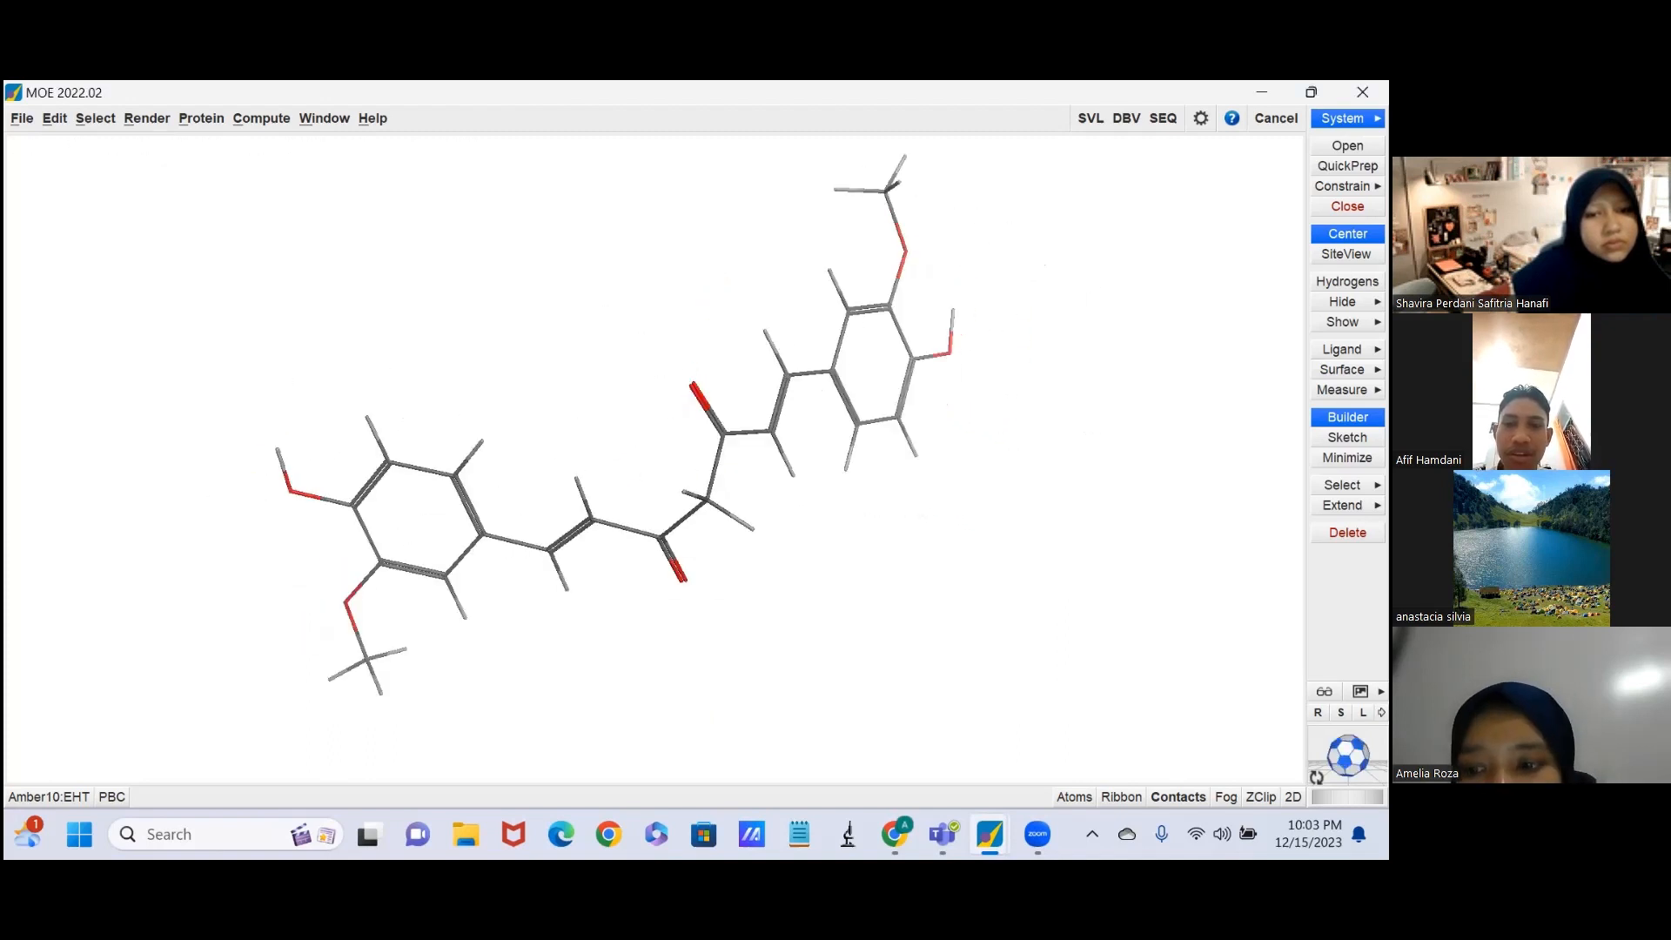
Save the minimized ligand in the home folder as a MOE molecule file named "Hasil preparasi senyawa Curcumin".
middle_click_drag(383, 487, 423, 596)
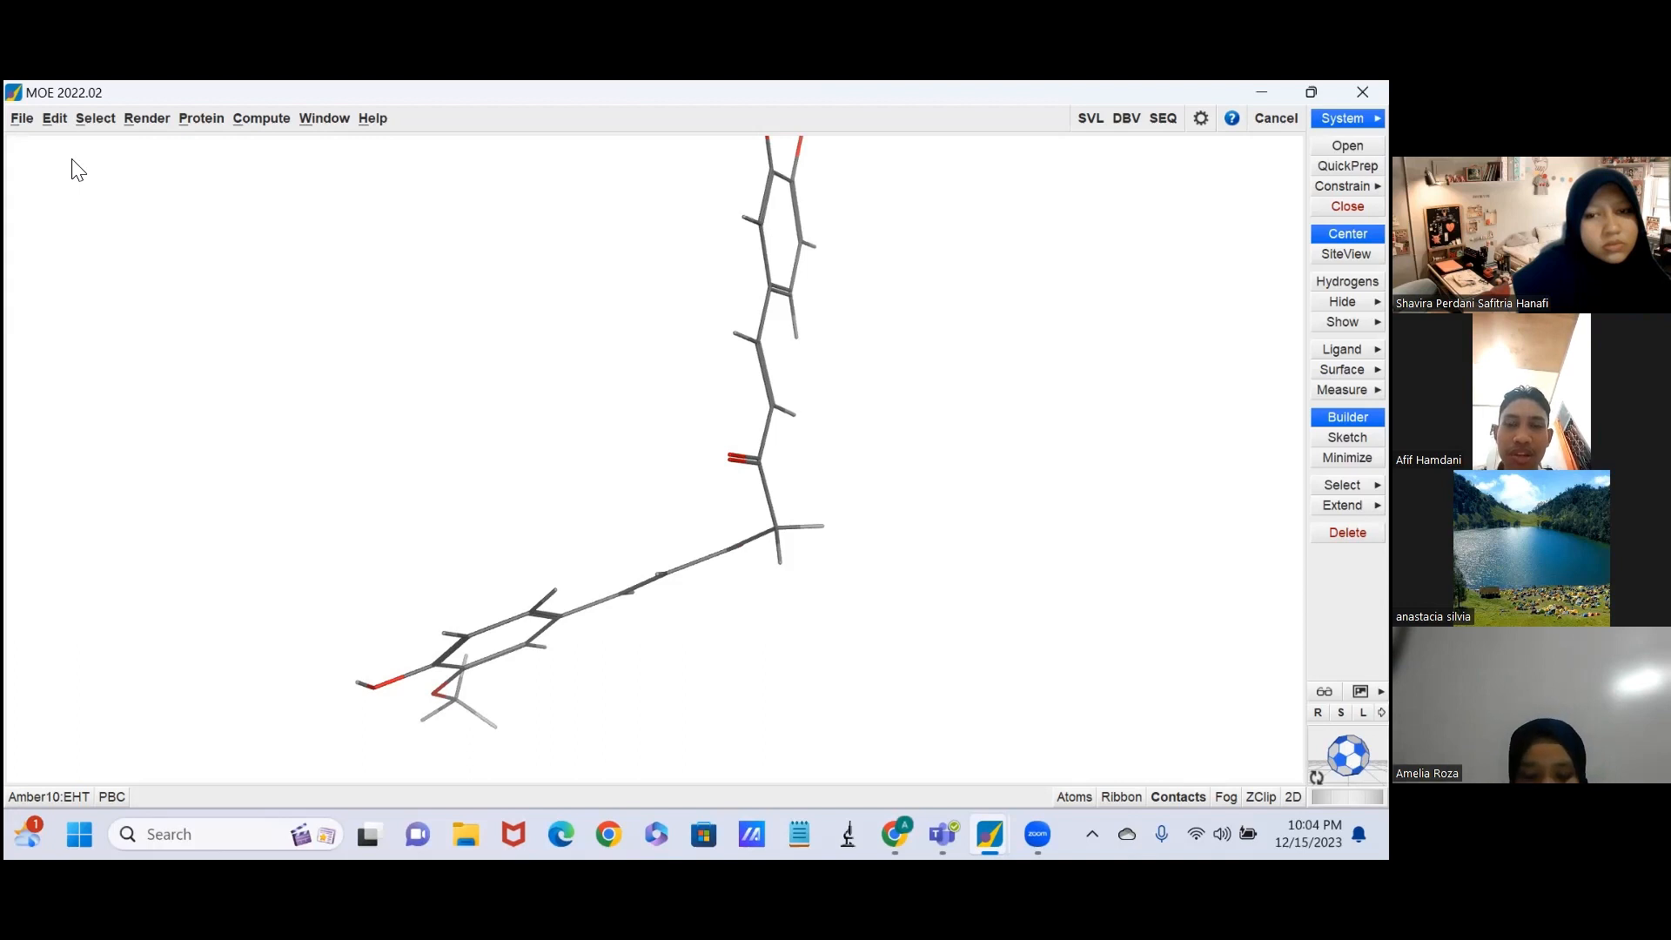
left_click(19, 119)
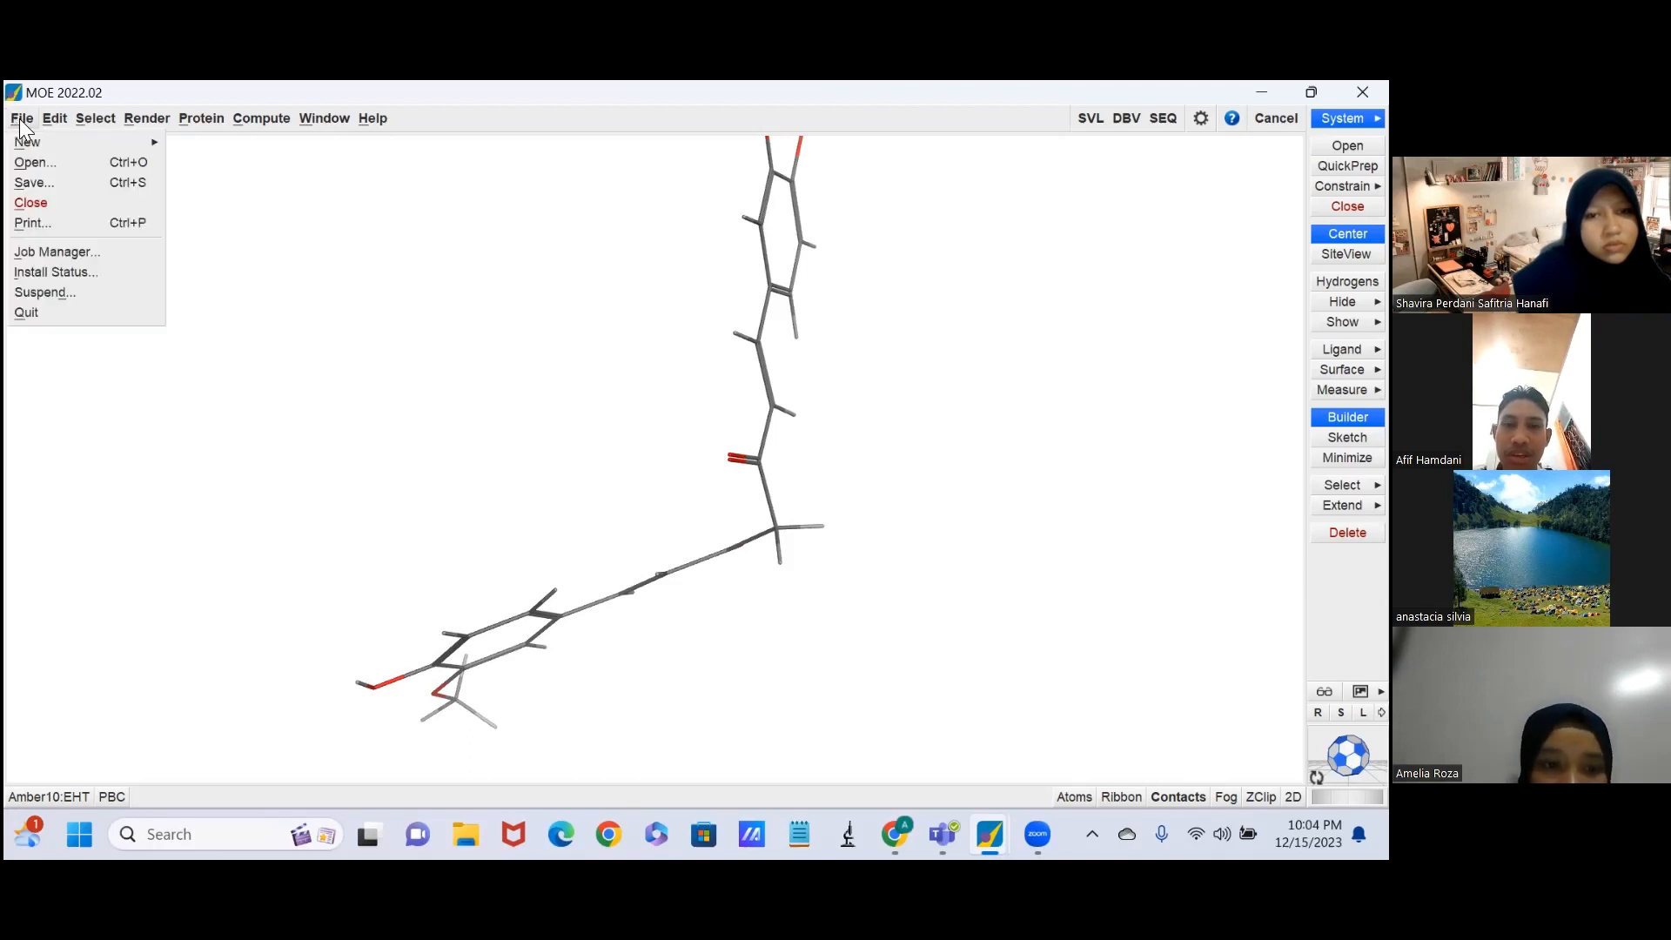
left_click(50, 183)
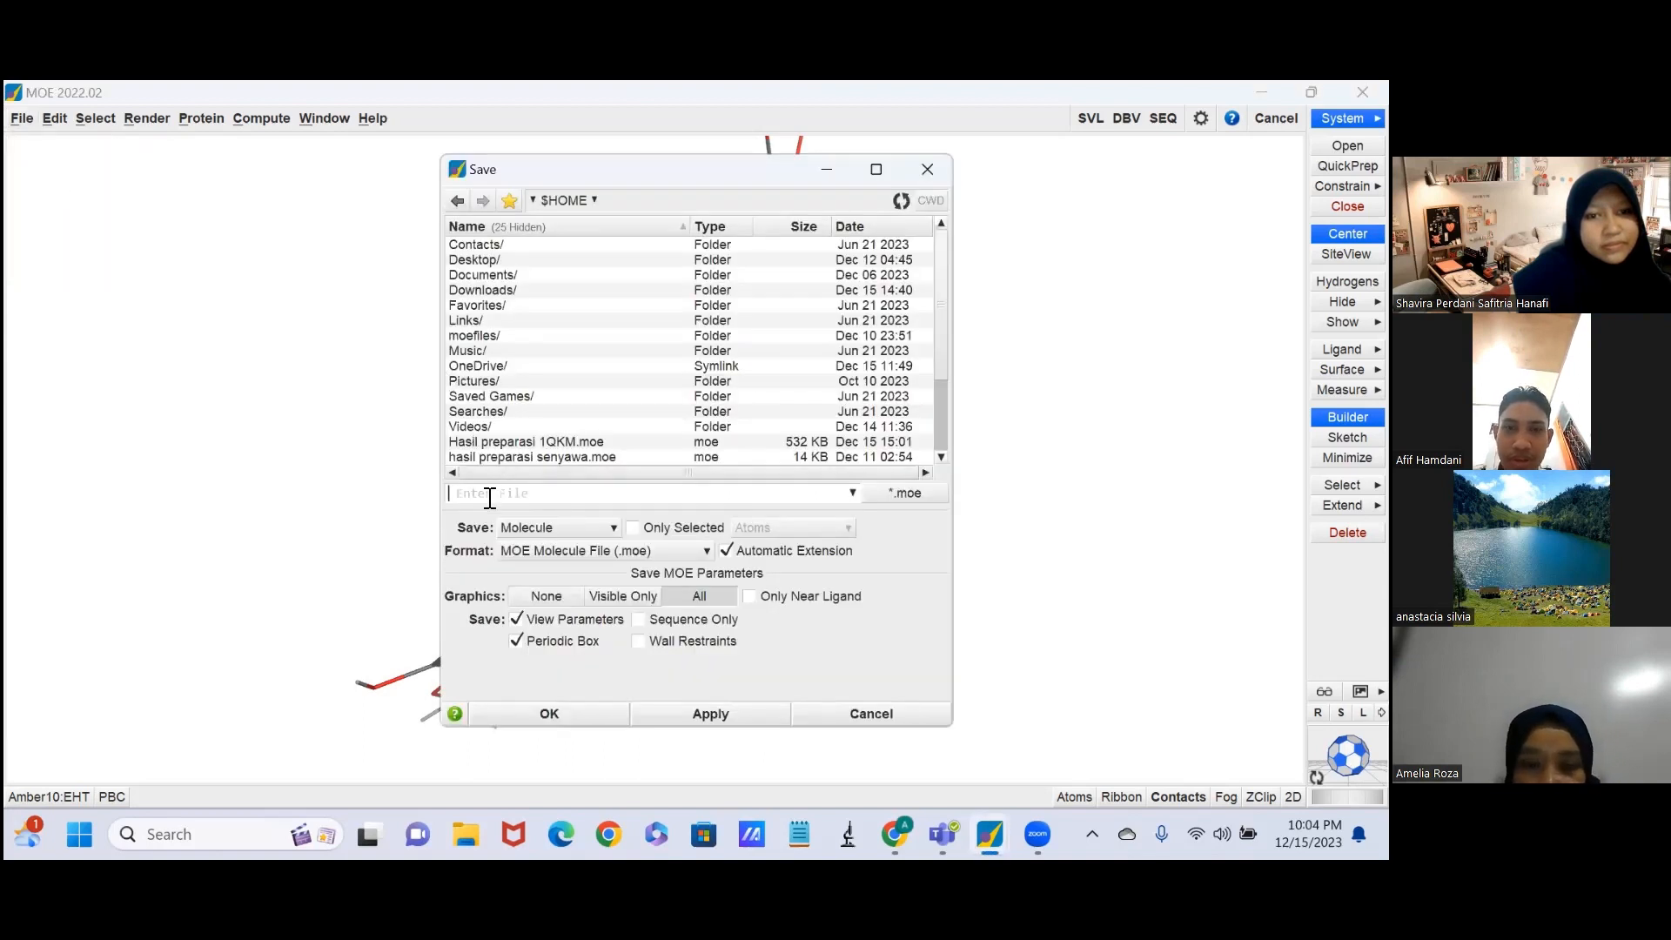
type("h")
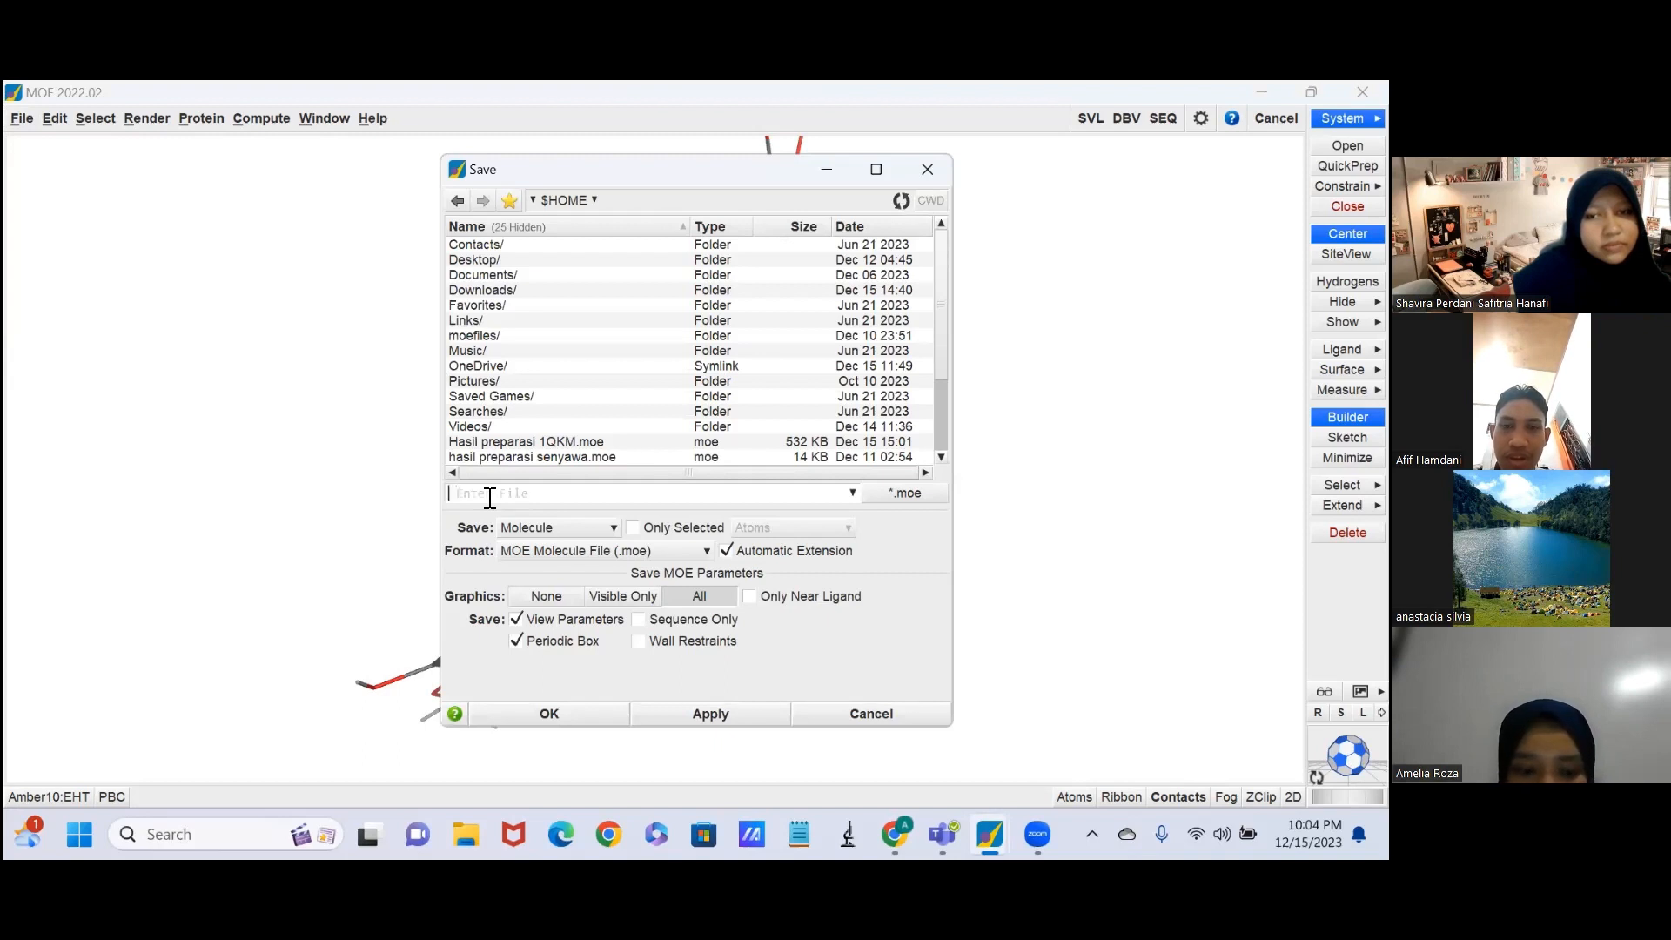
type("Hasil preparasi senyawa Cue")
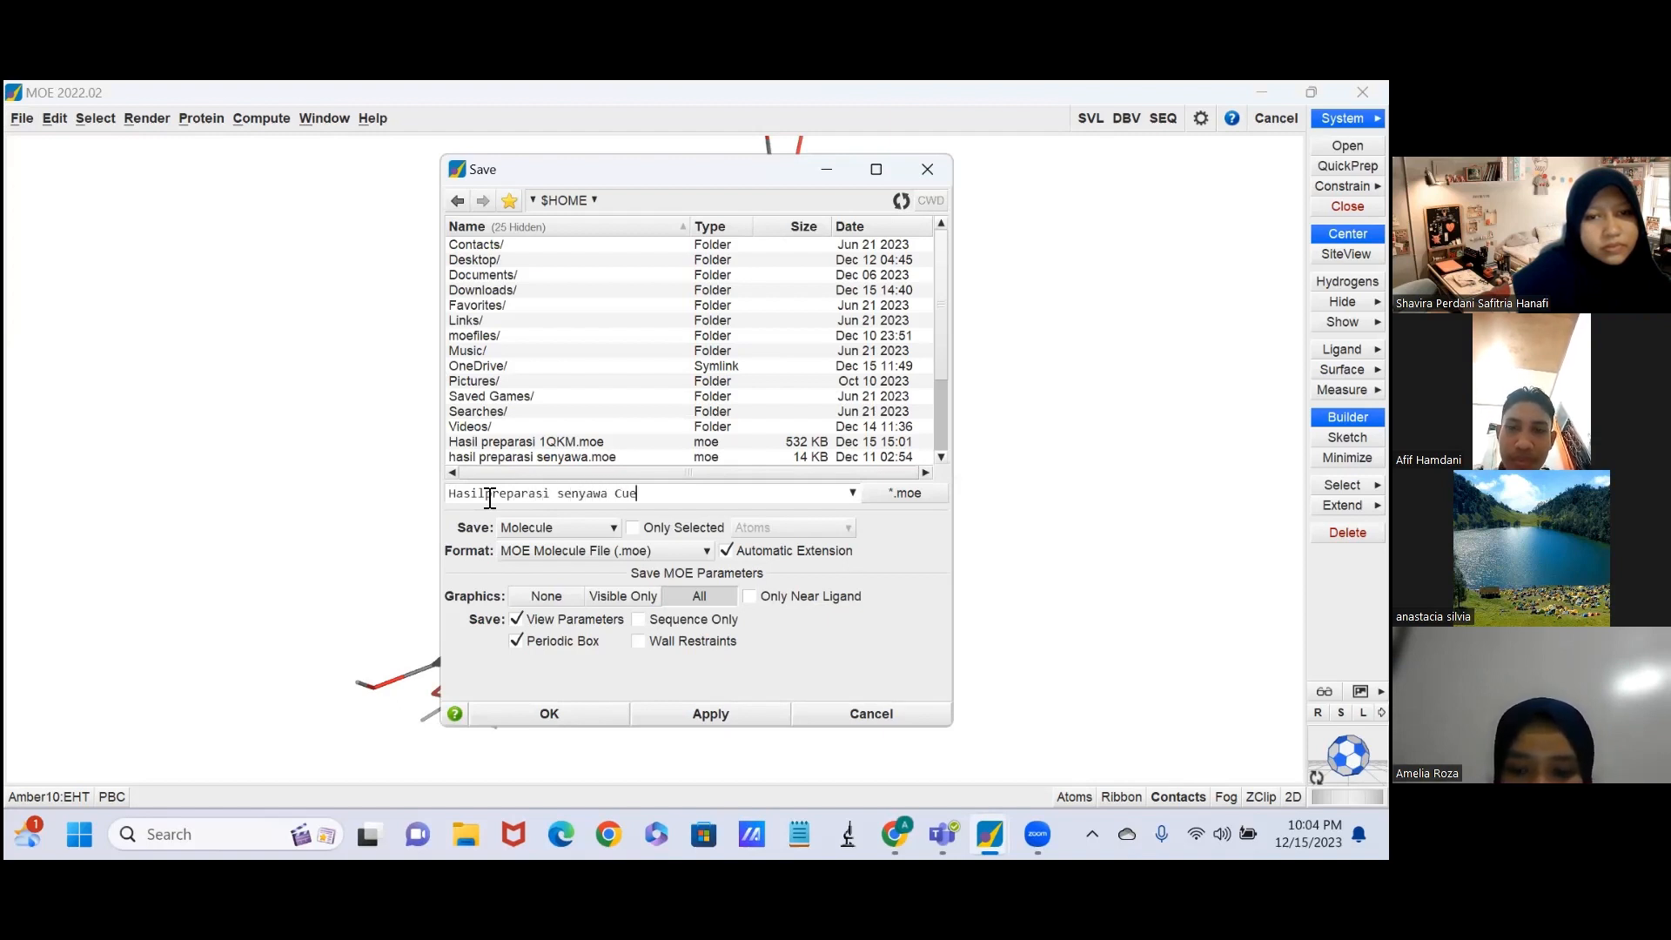
key("BackSpace")
type("rcumin")
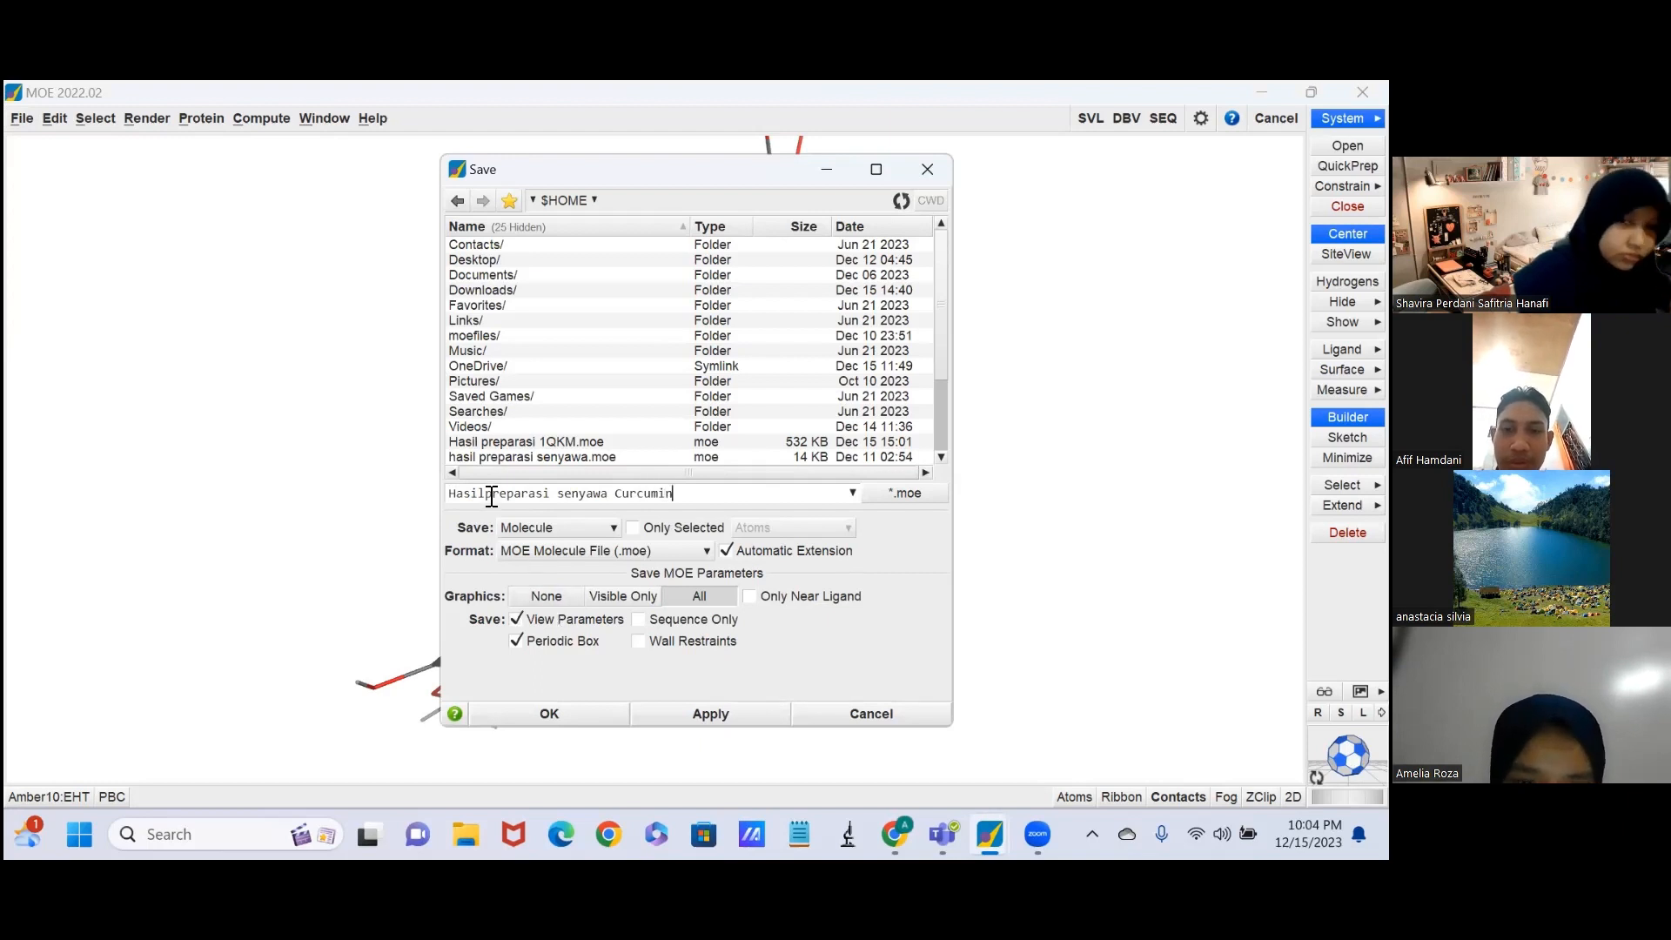
left_click(492, 494)
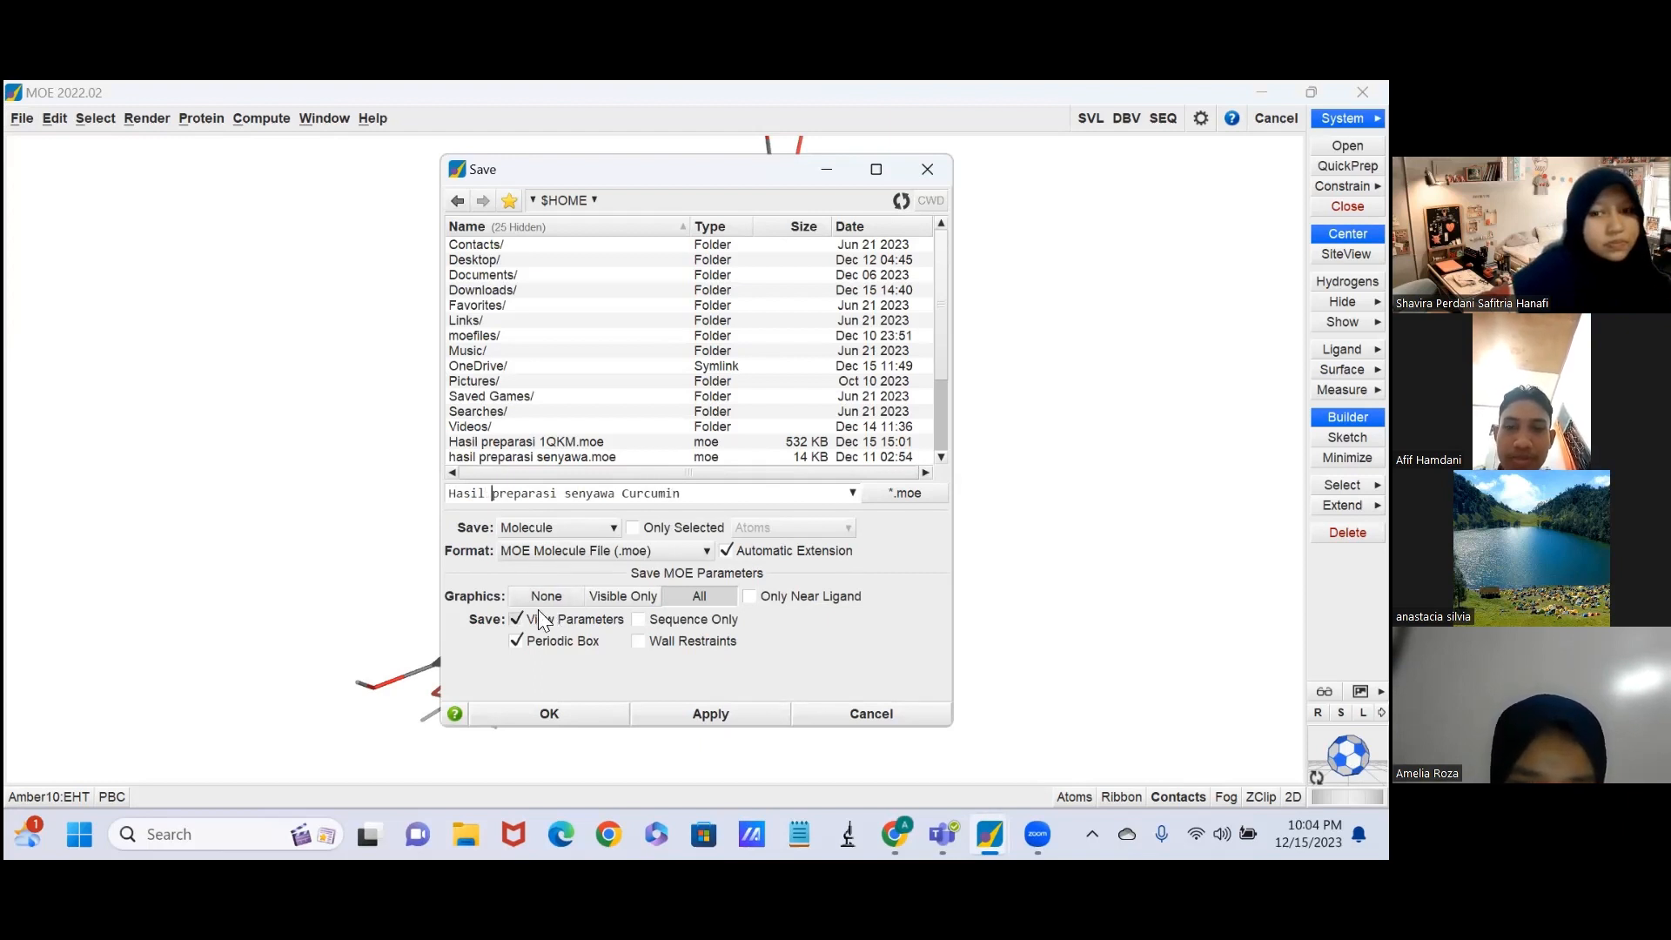
left_click(557, 716)
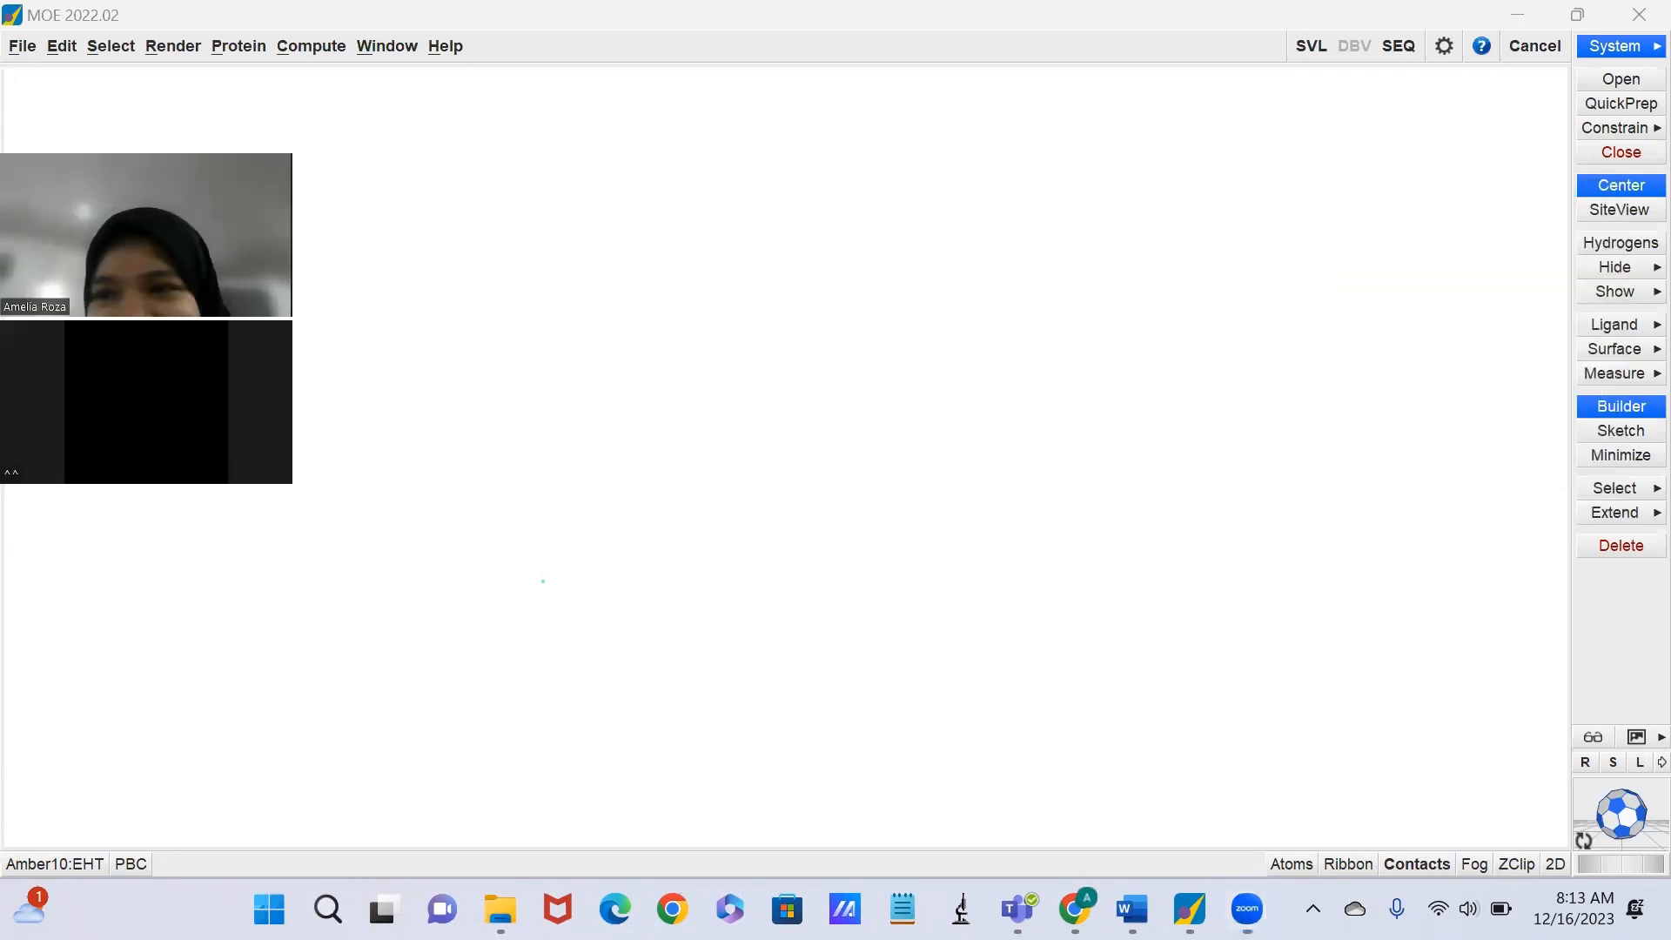
Open the prepared protein file "Hasil preparasi Protein 1QKM.moe" from the home folder.
left_click(1616, 80)
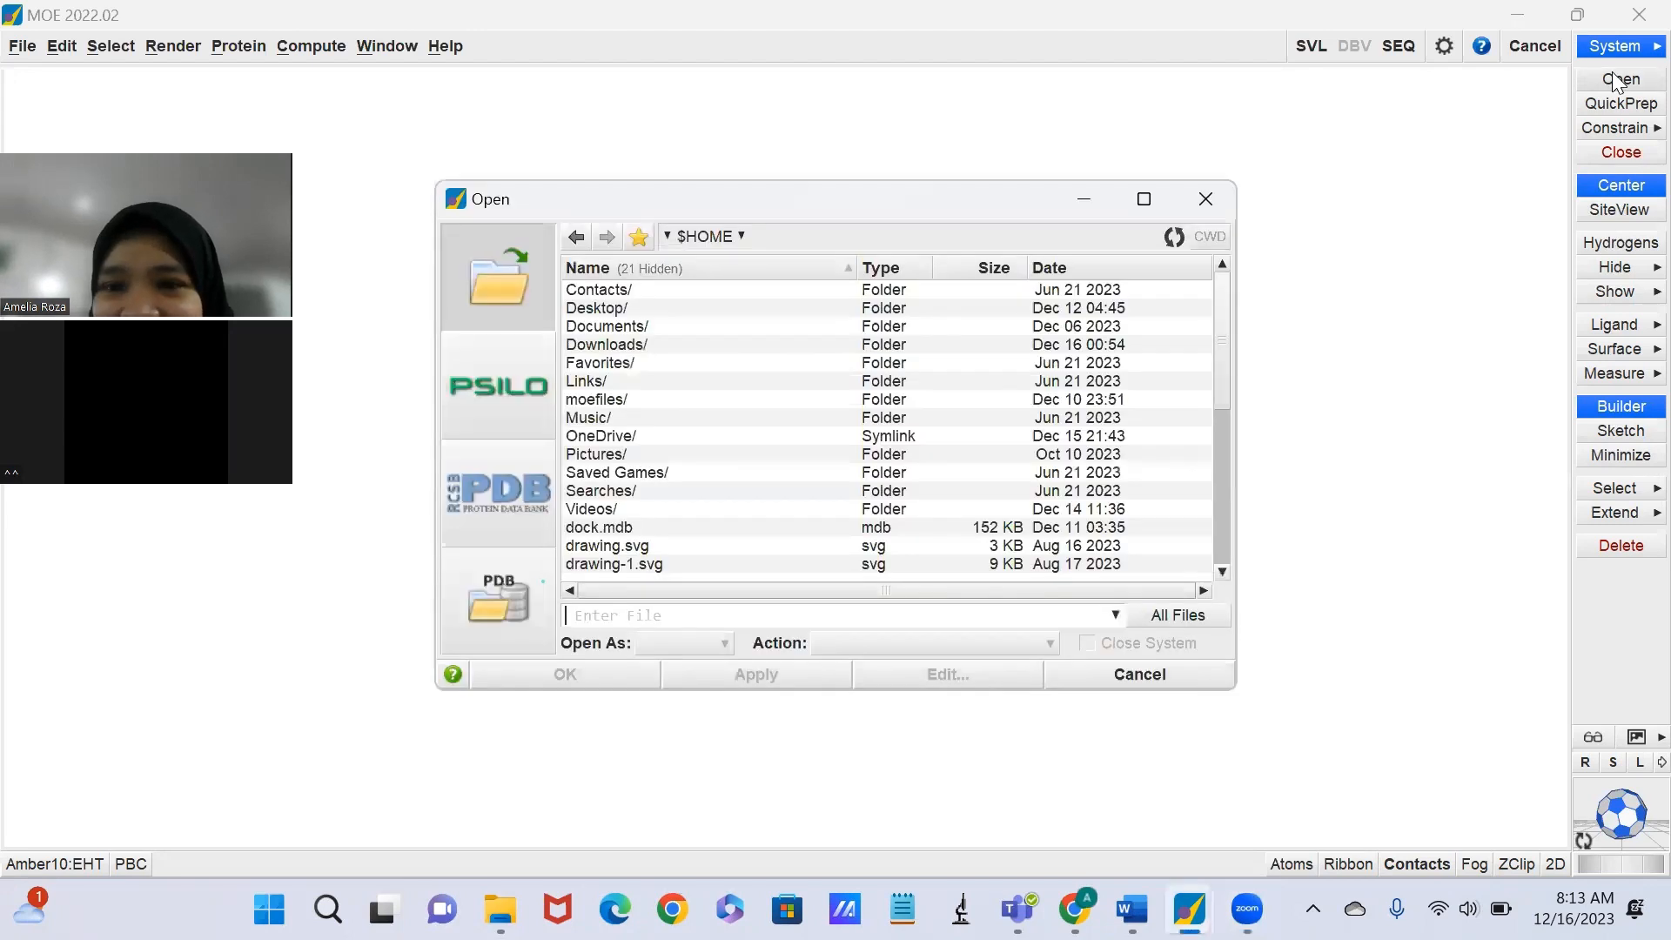
left_click(749, 347)
double_click(746, 344)
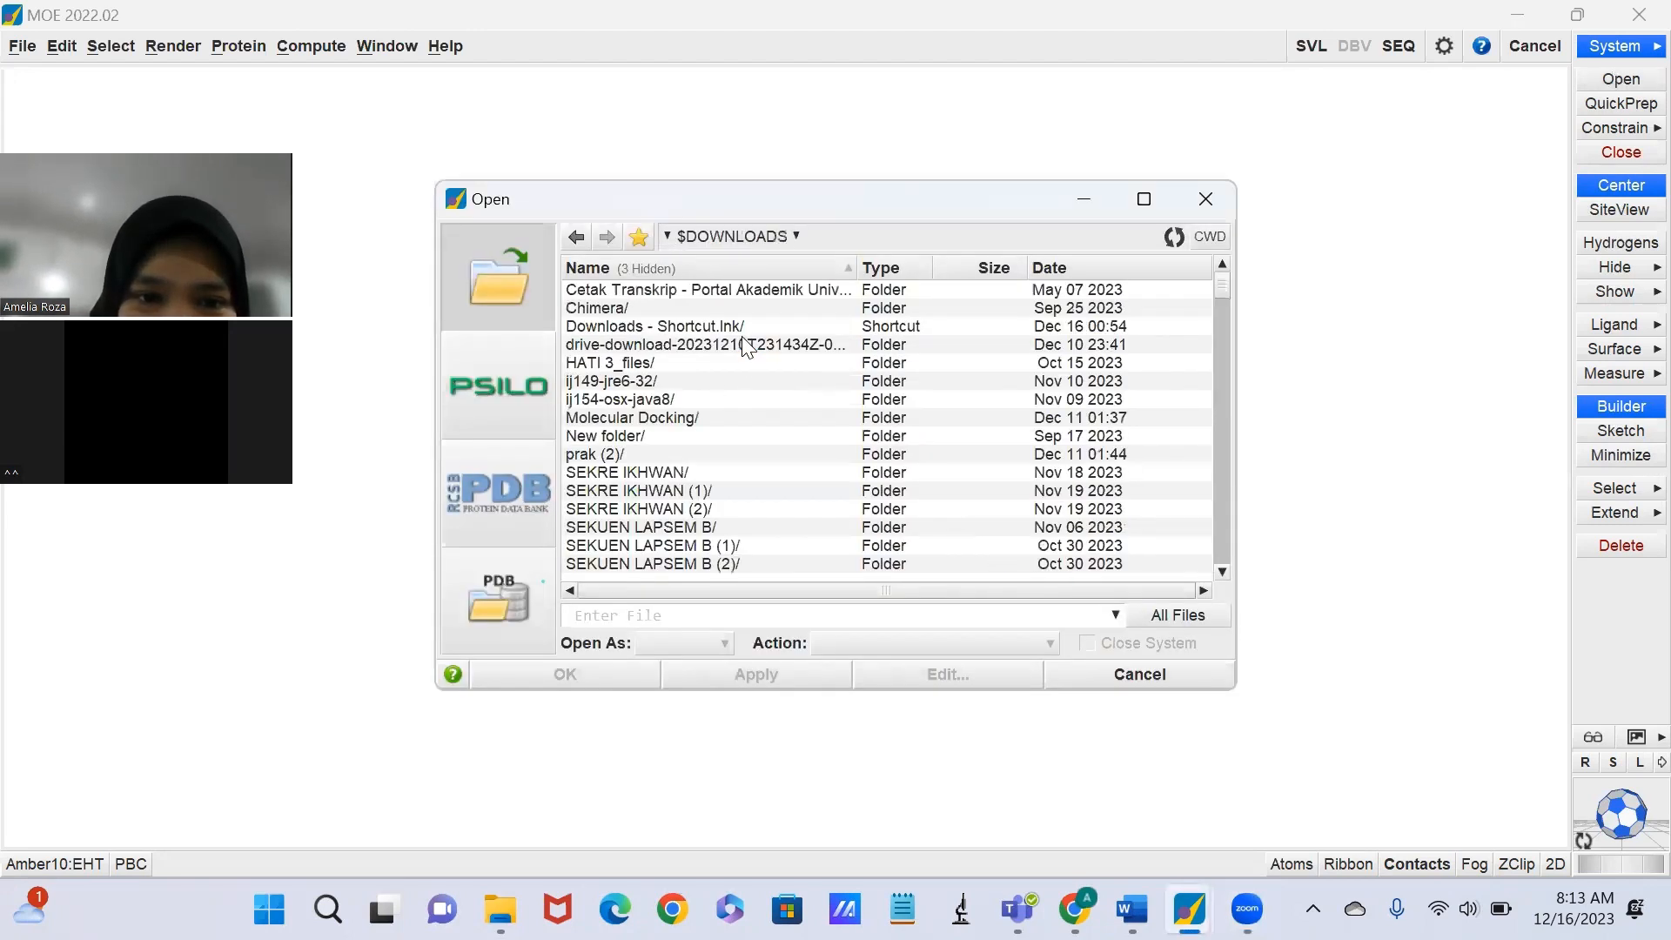
left_click(1055, 267)
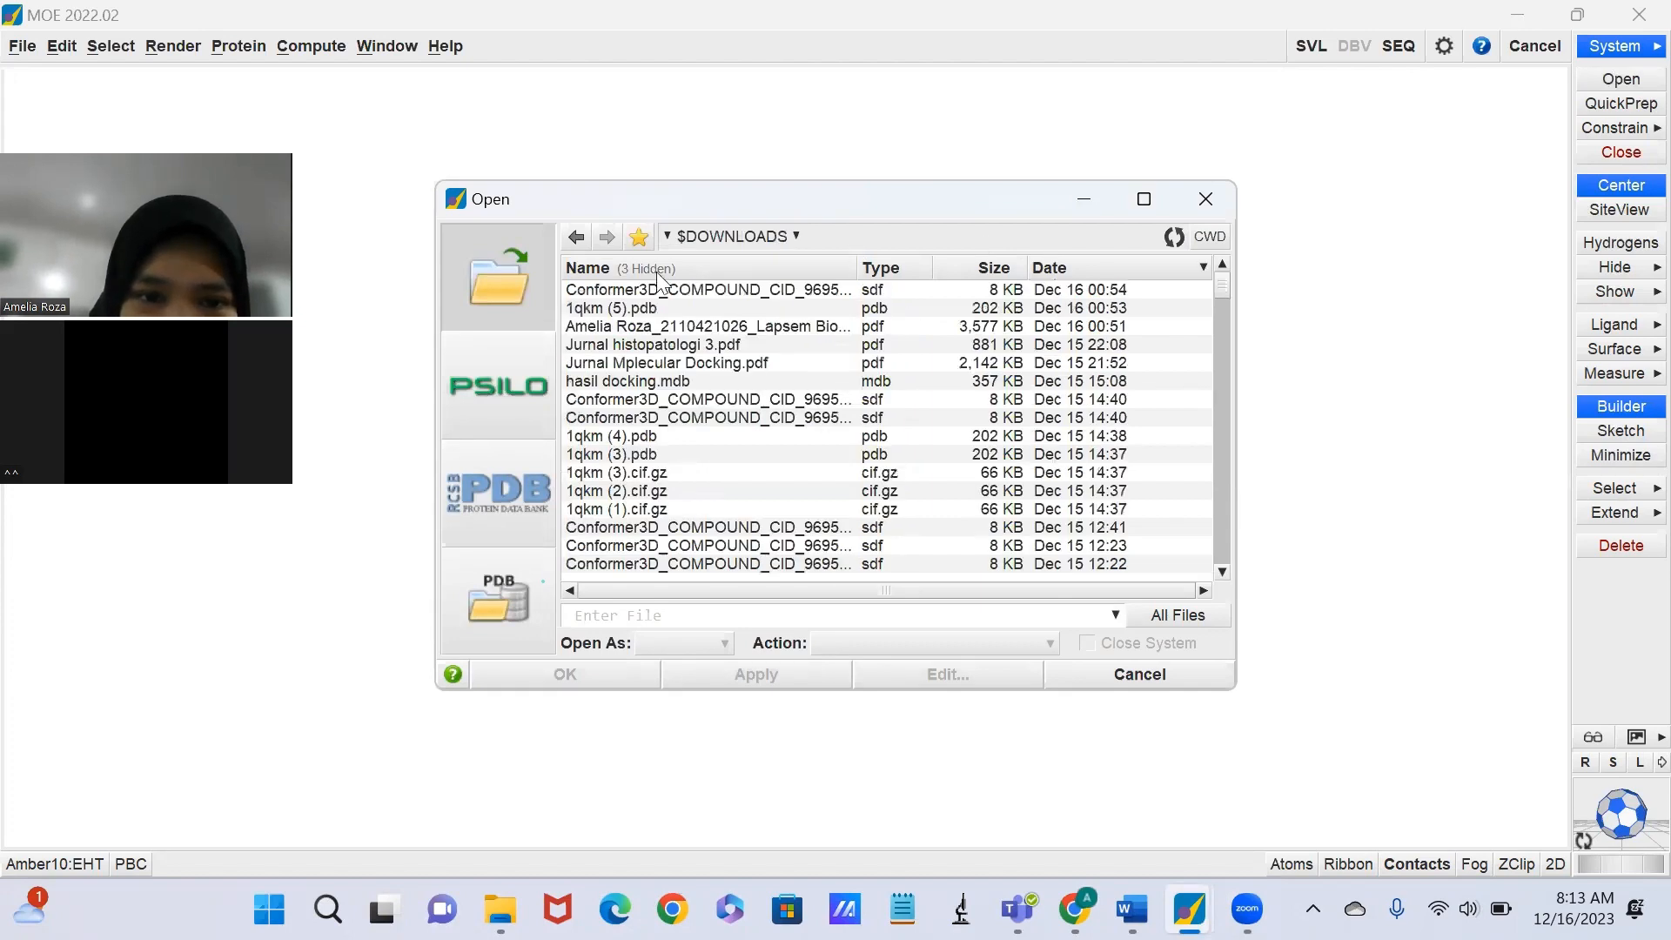
left_click(575, 238)
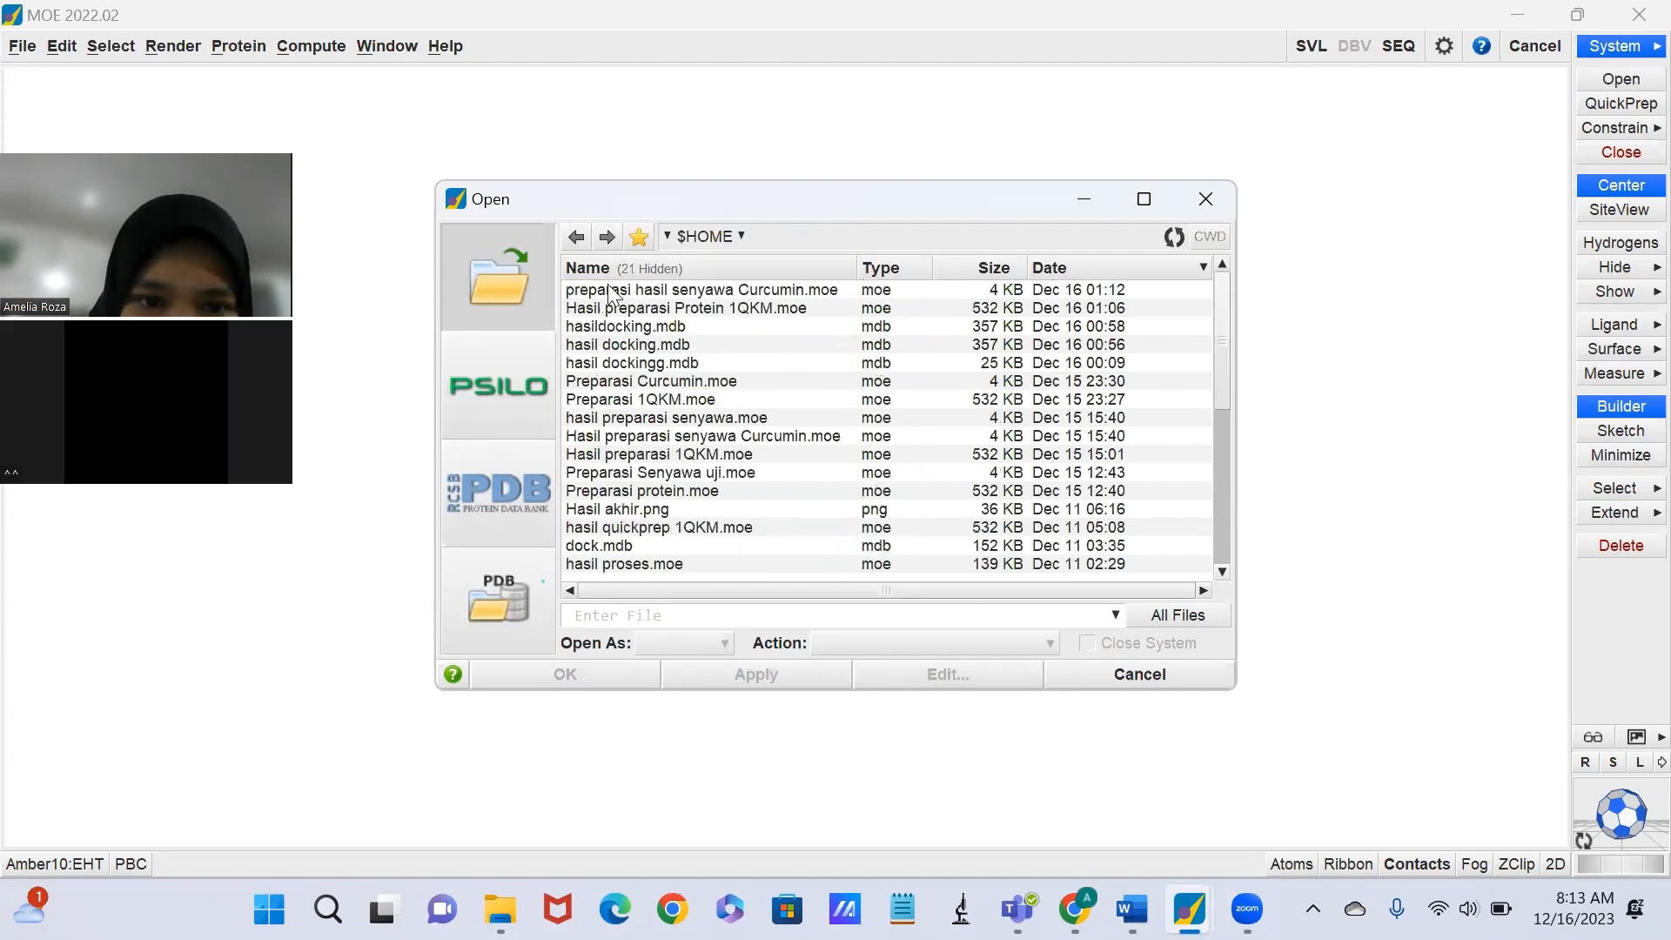
left_click(658, 308)
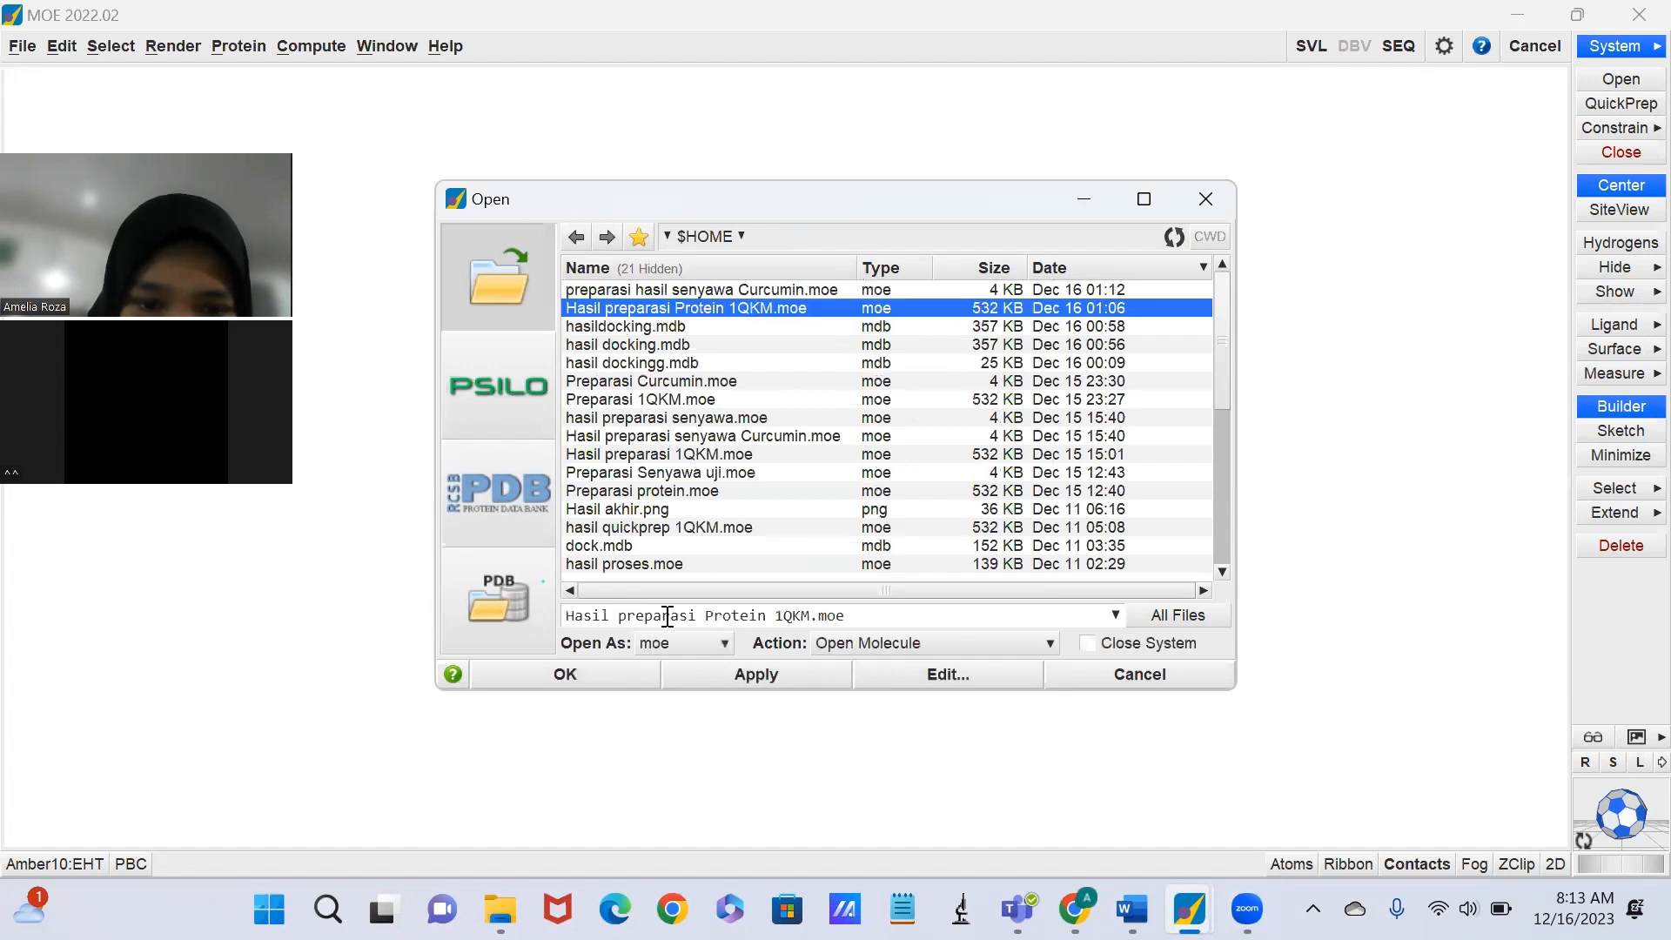
left_click(623, 678)
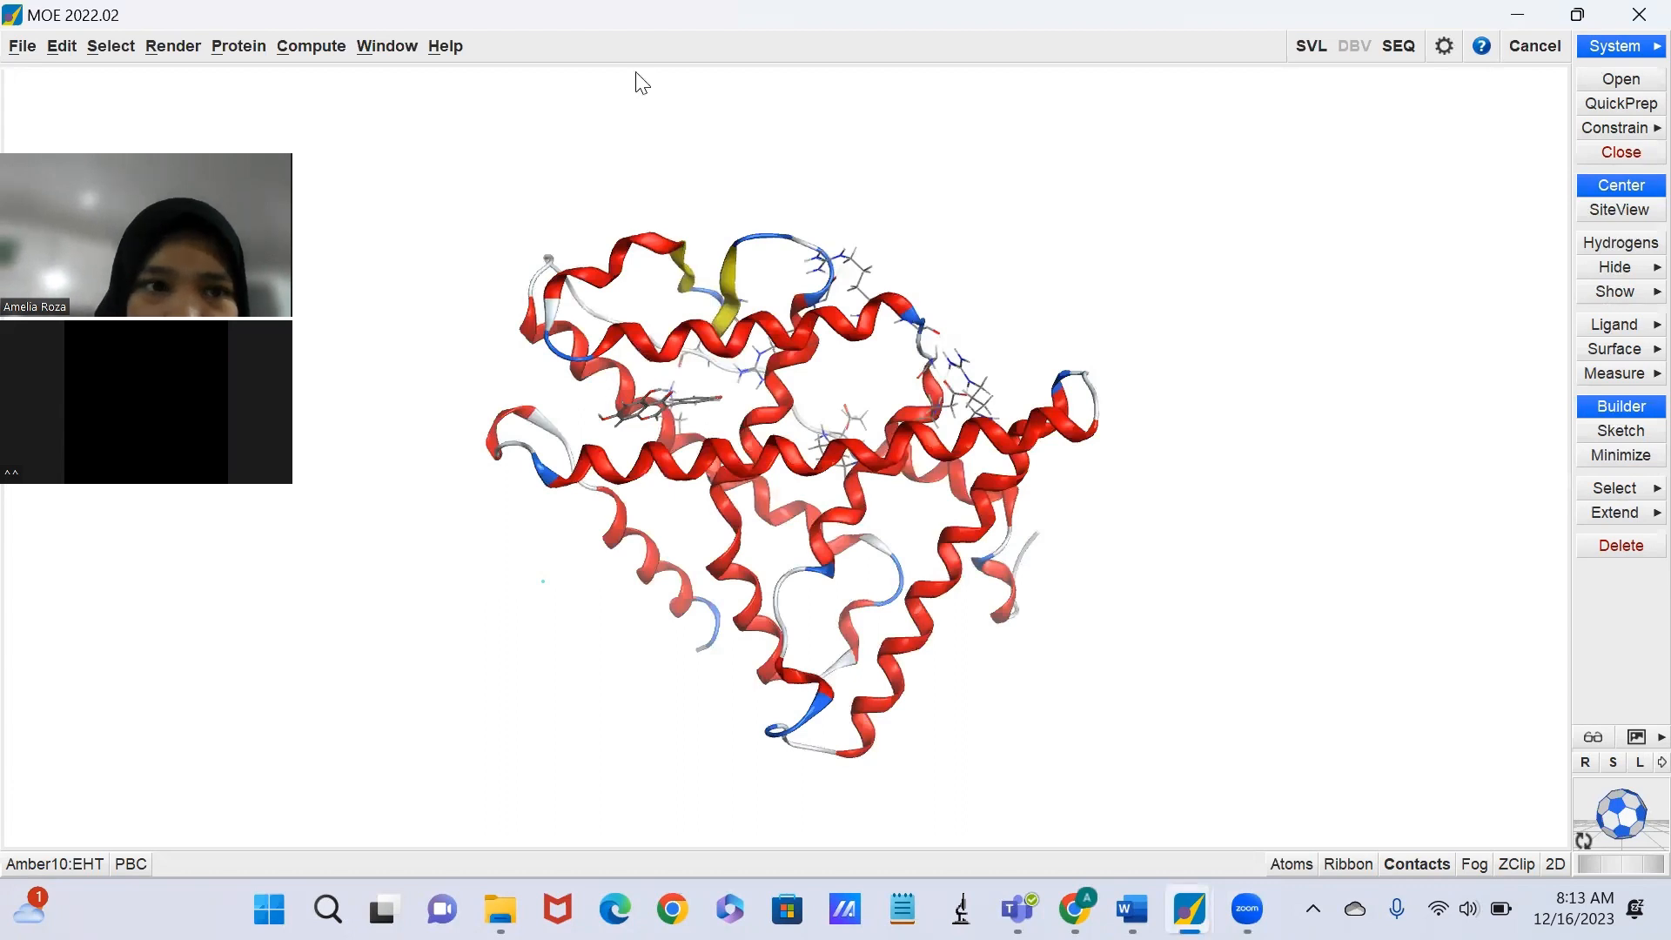
Start a Dock setup and load "preparasi hasil senyawa Curcumin.moe" from the home folder as the ligand.
left_click(310, 46)
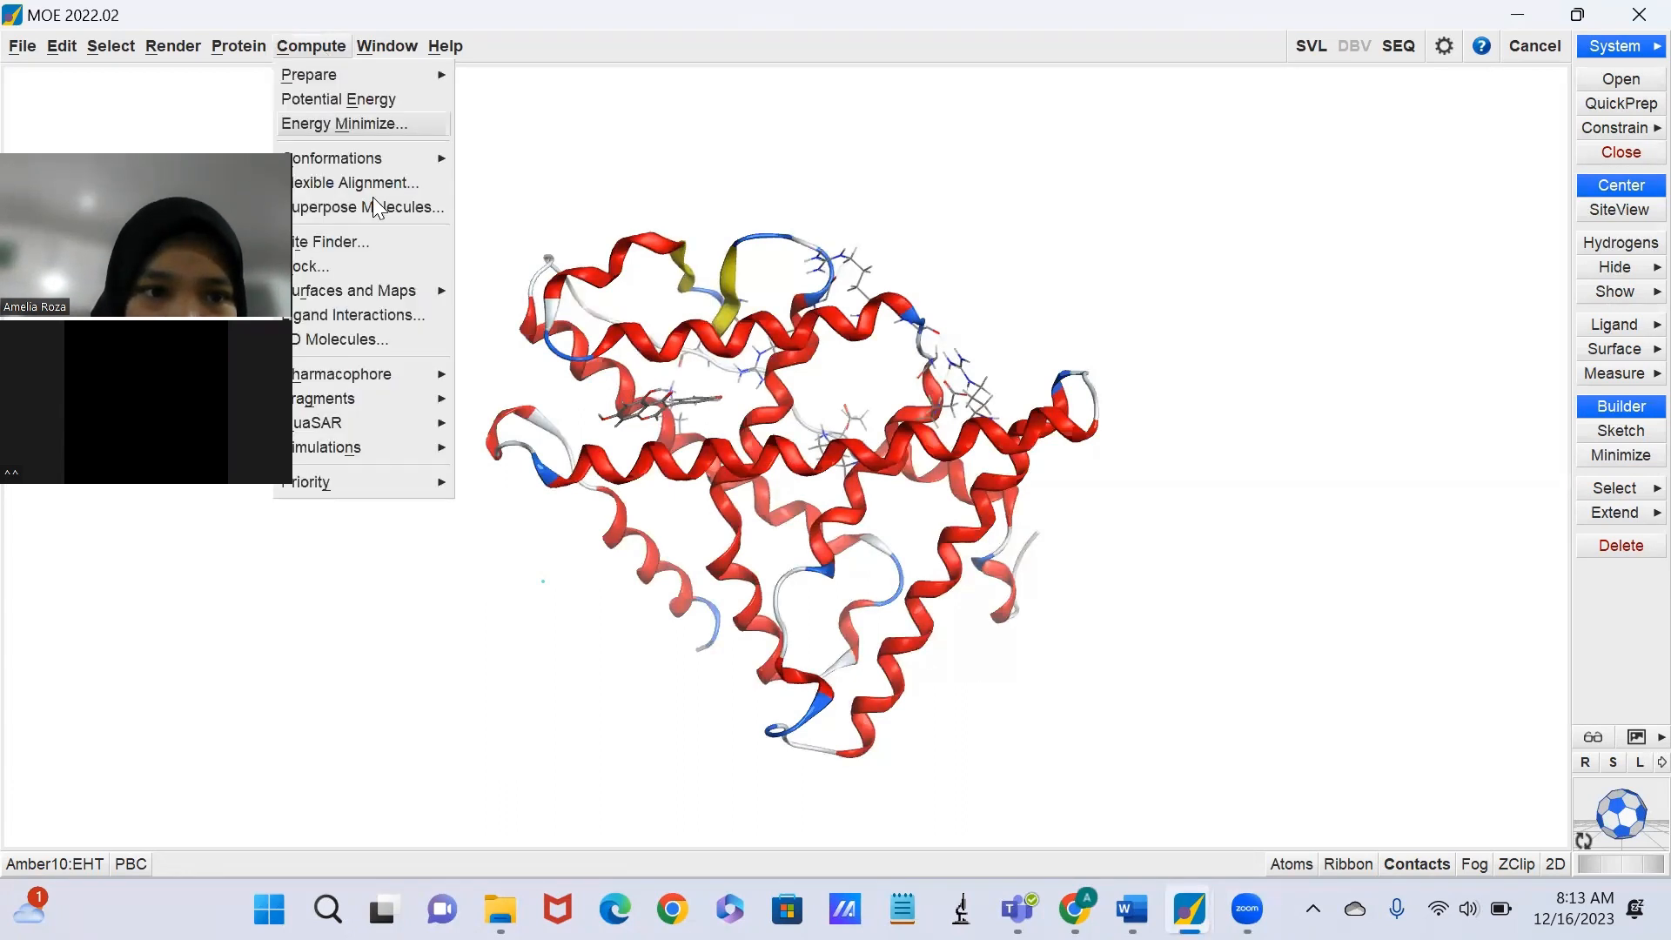
left_click(357, 266)
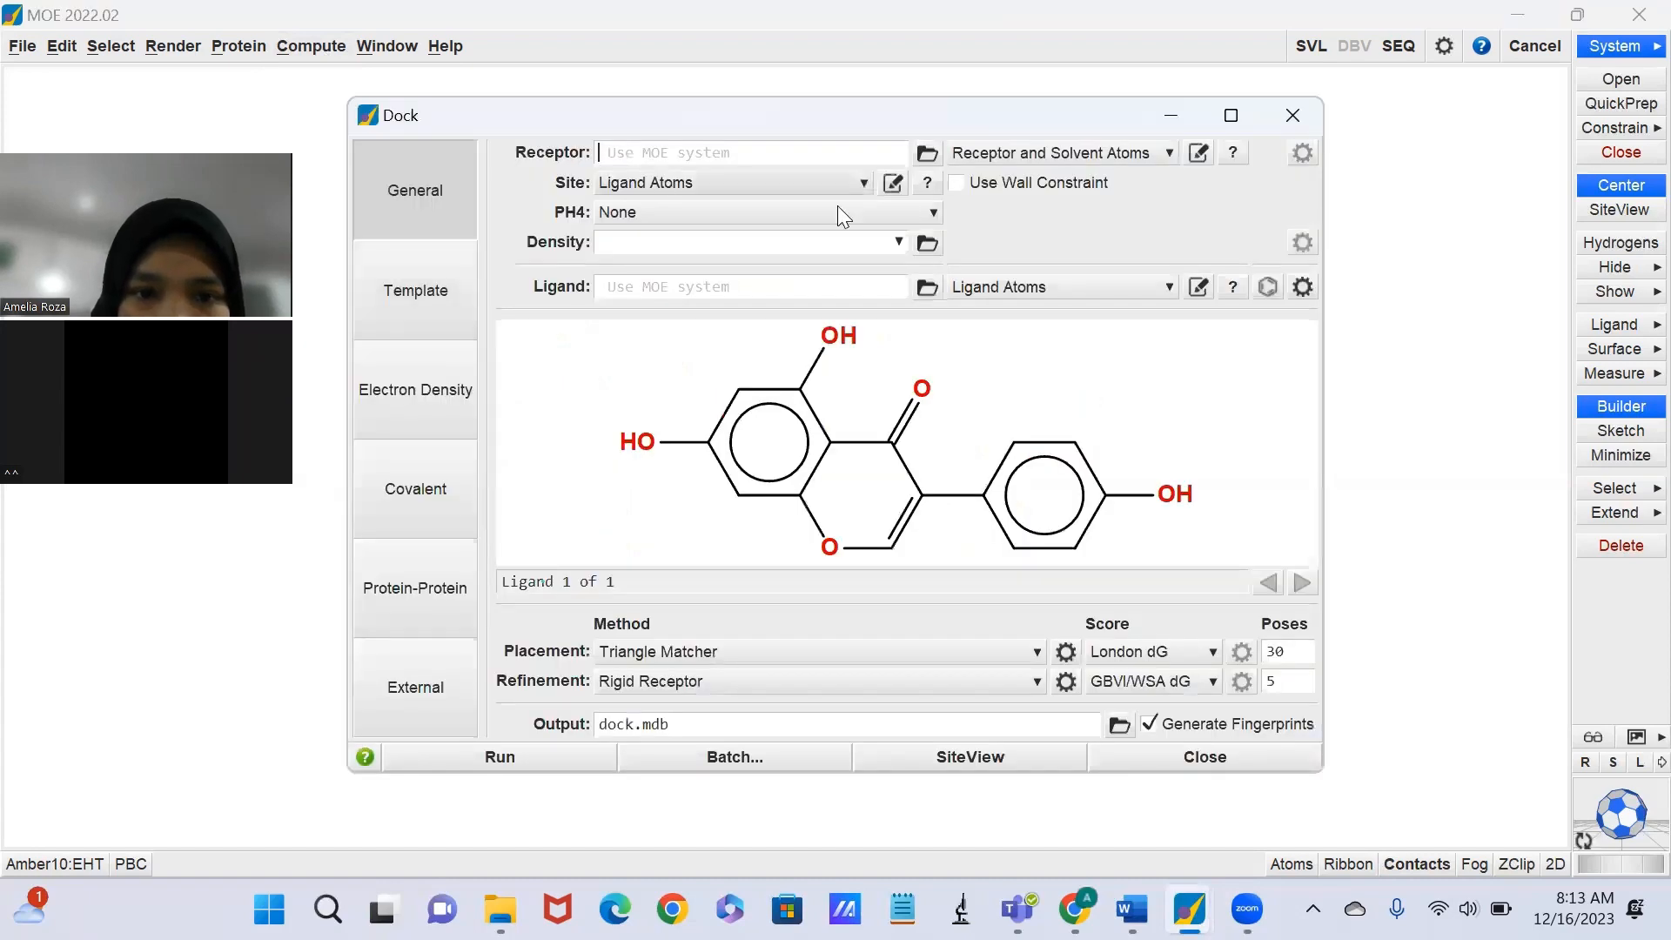
left_click(928, 287)
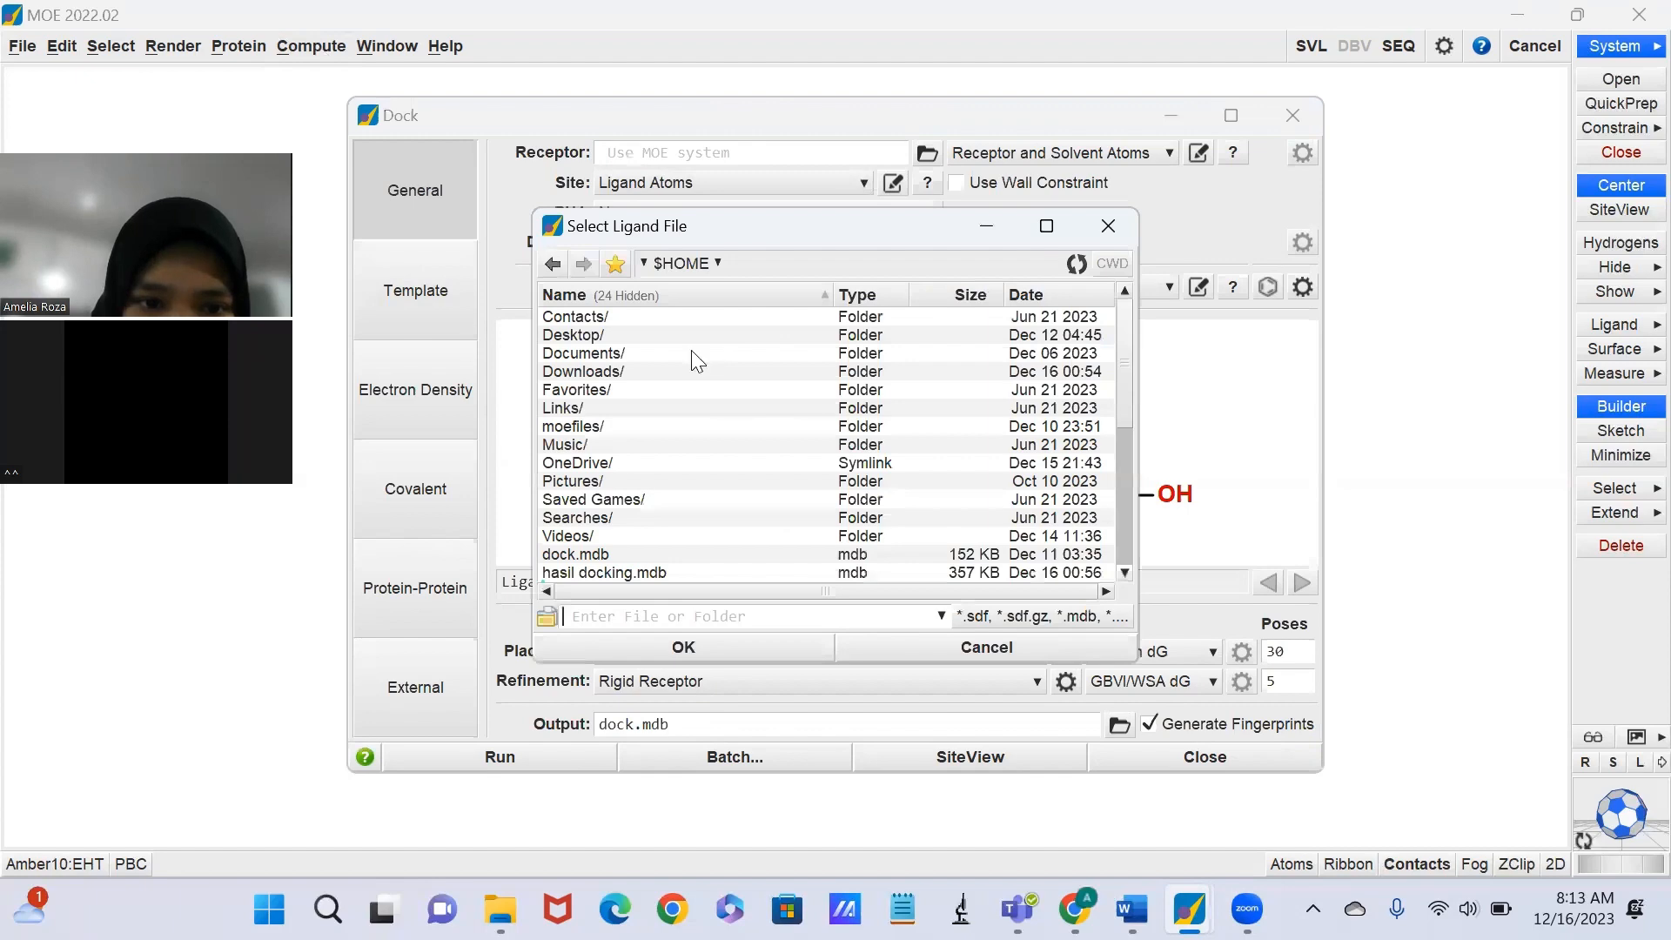
double_click(684, 372)
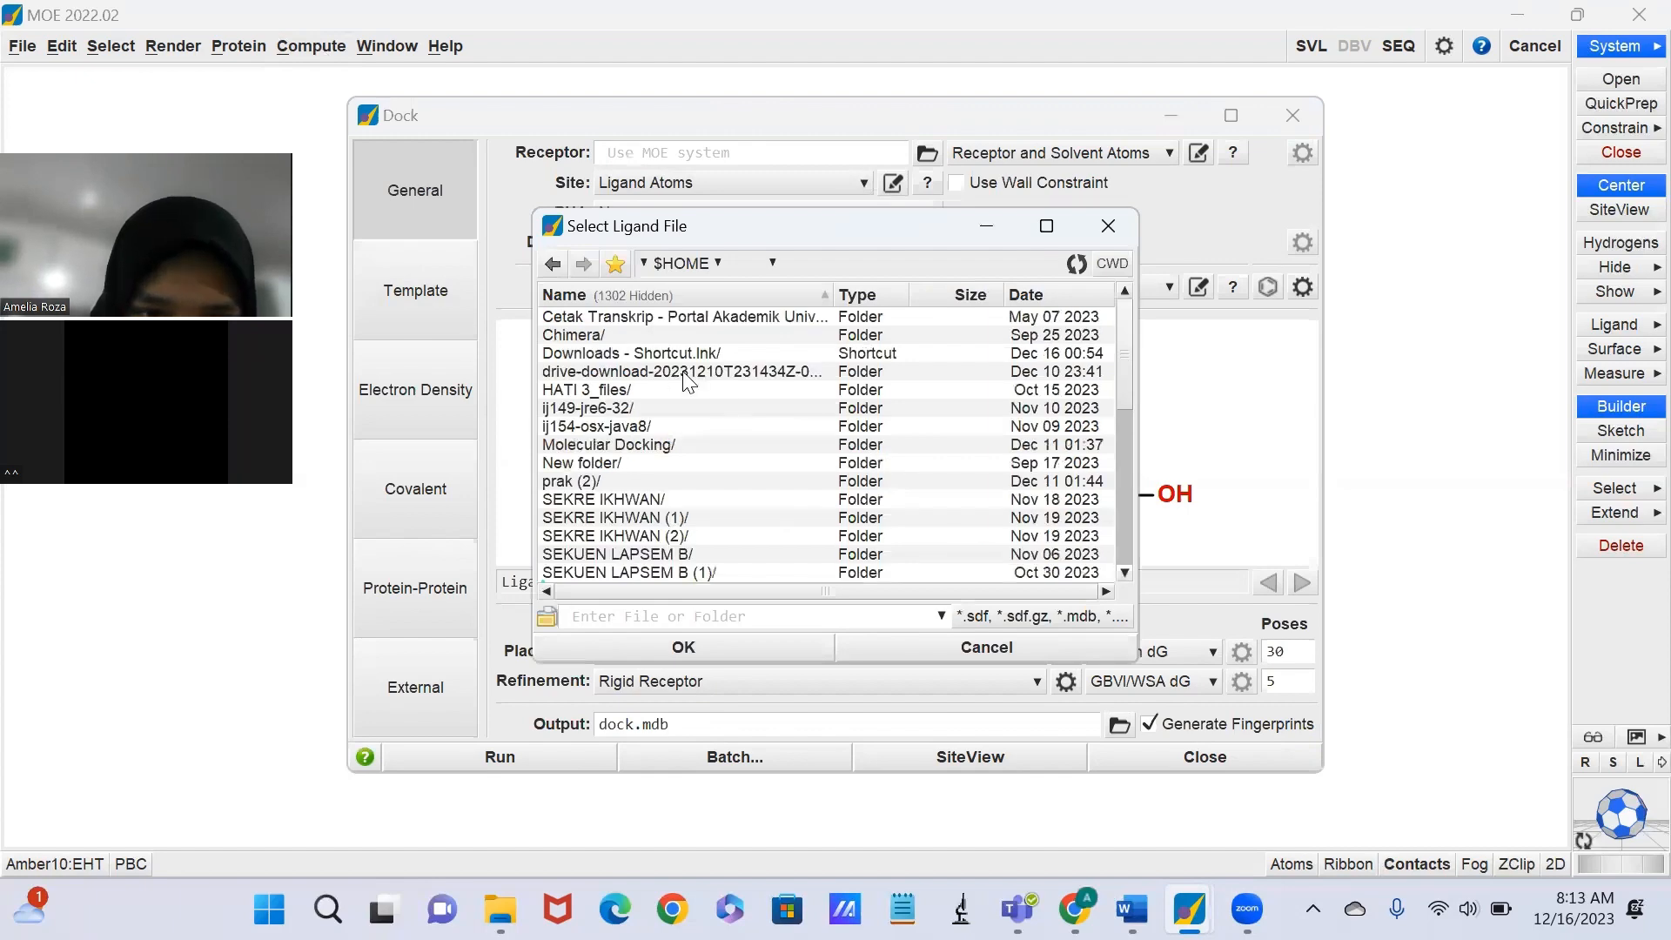
left_click(1034, 295)
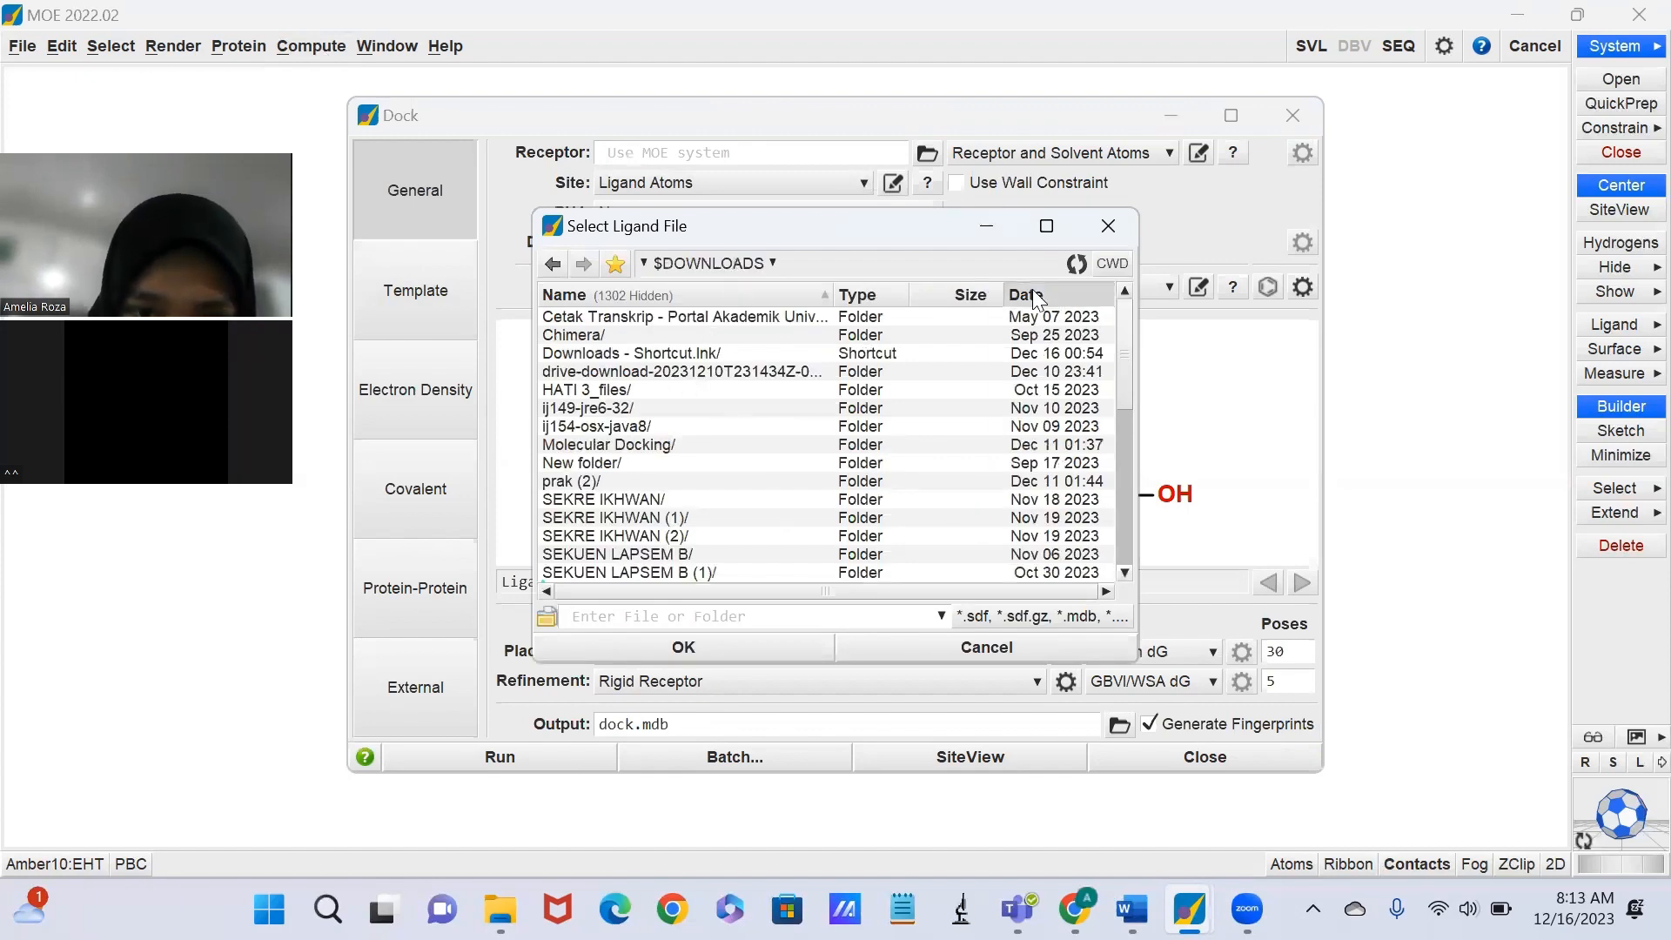
left_click(552, 264)
left_click(606, 315)
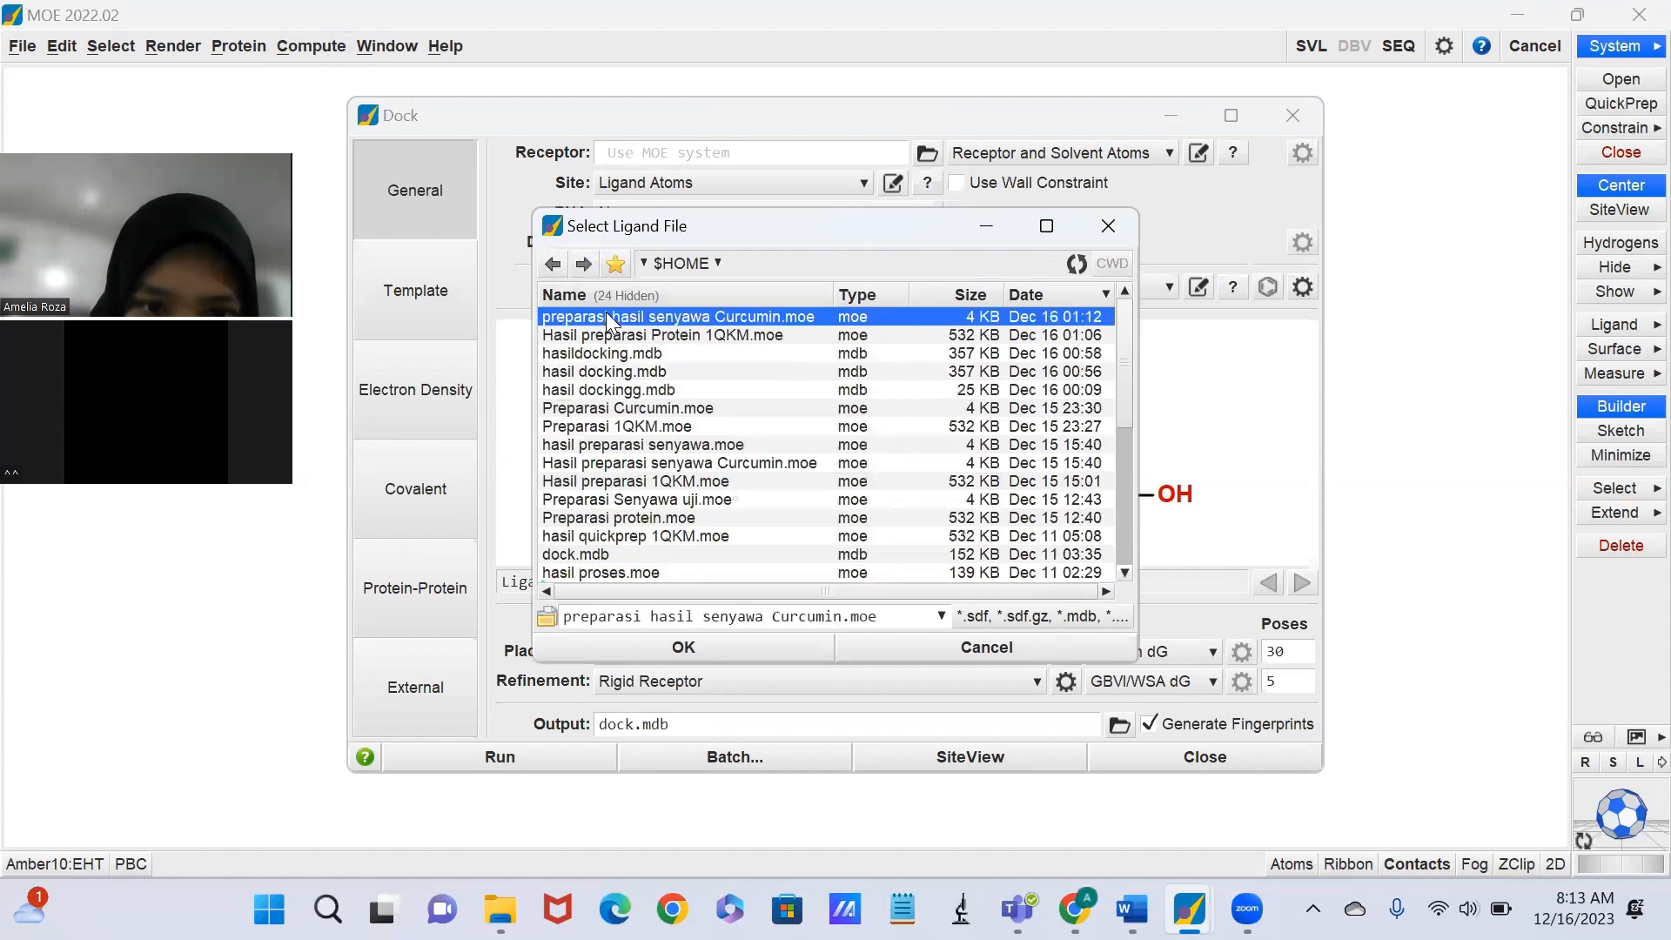
left_click(640, 658)
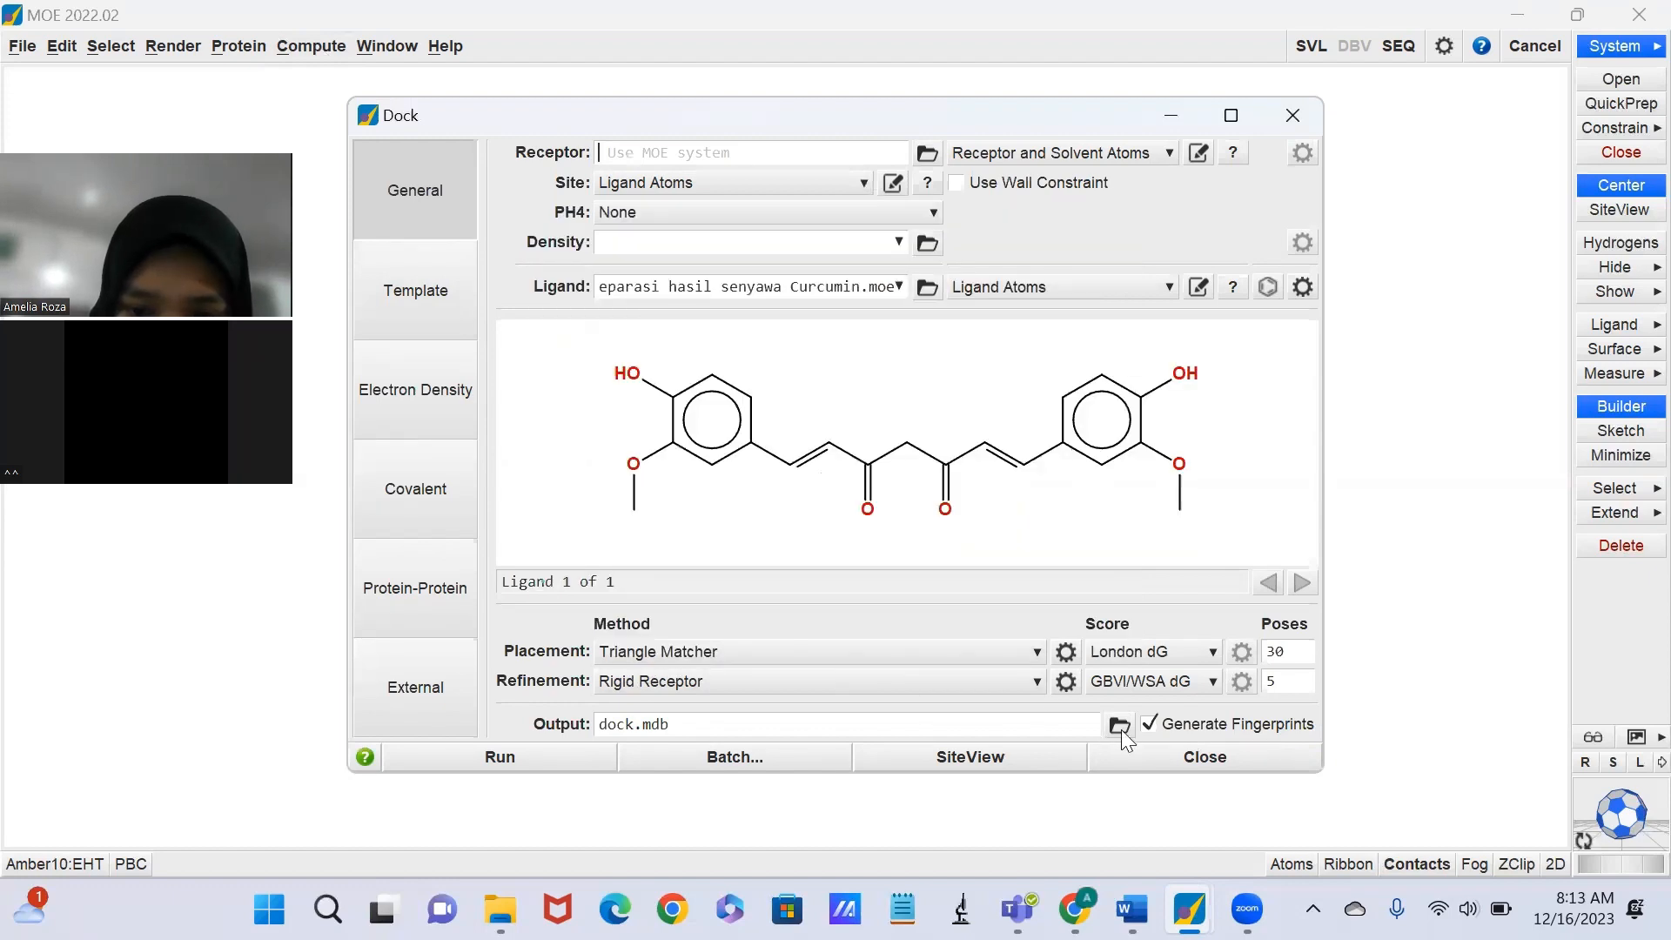
Set the docking output database to "hasil docking" in the home folder and run the docking, overwriting the existing file.
left_click(1121, 727)
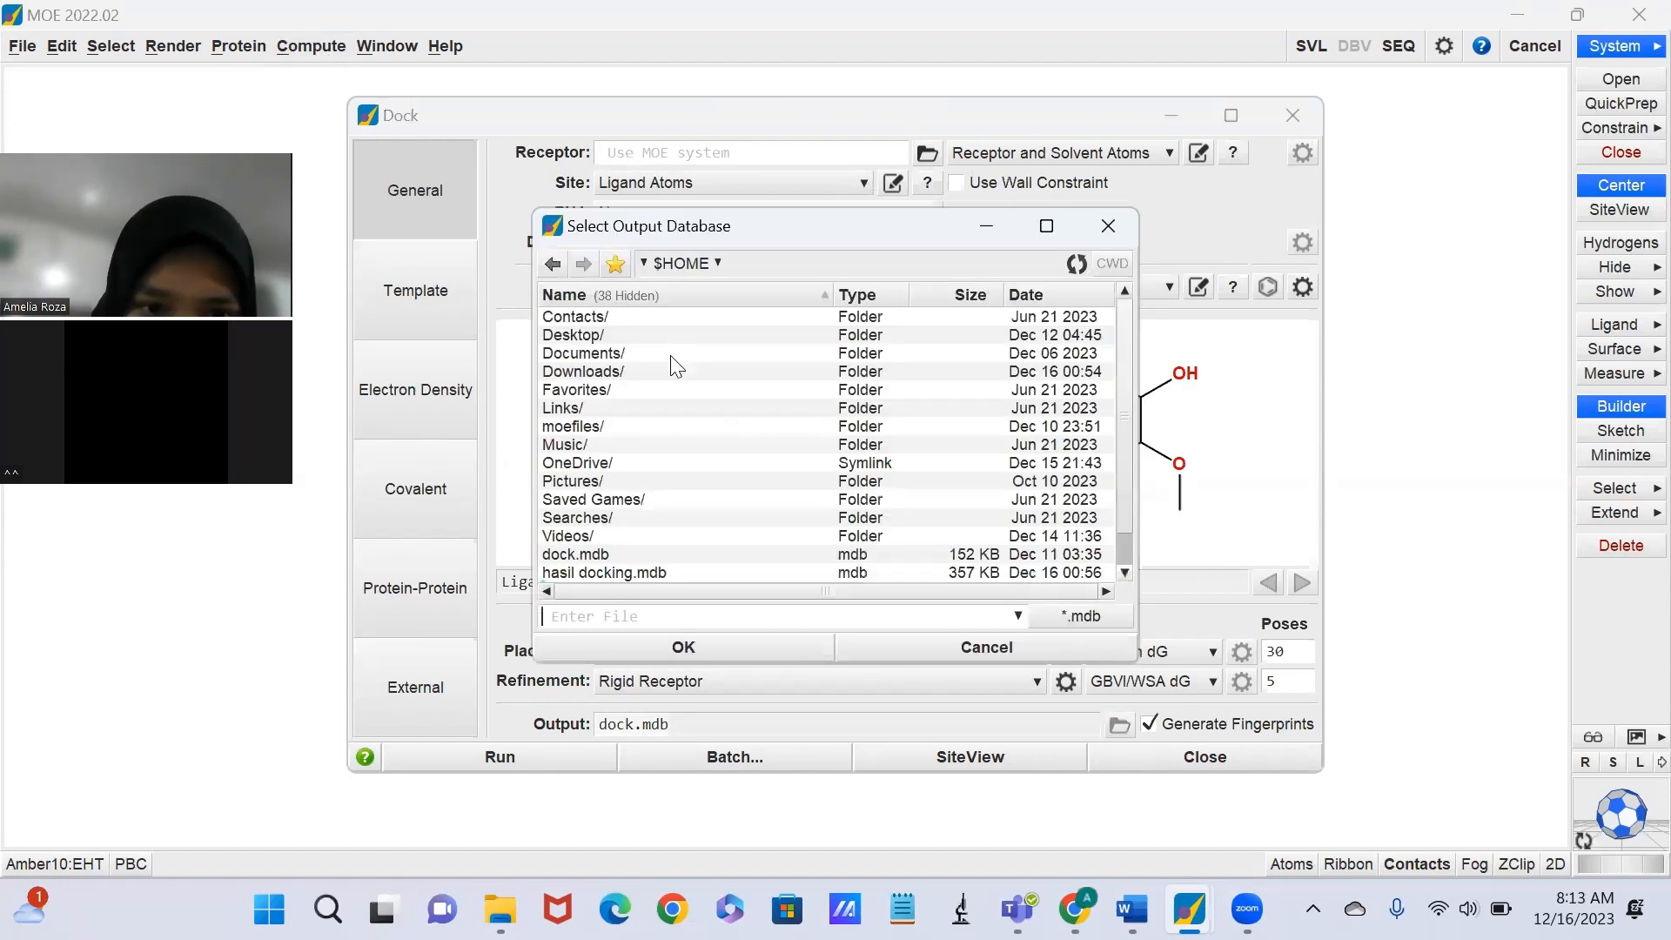
left_click(674, 372)
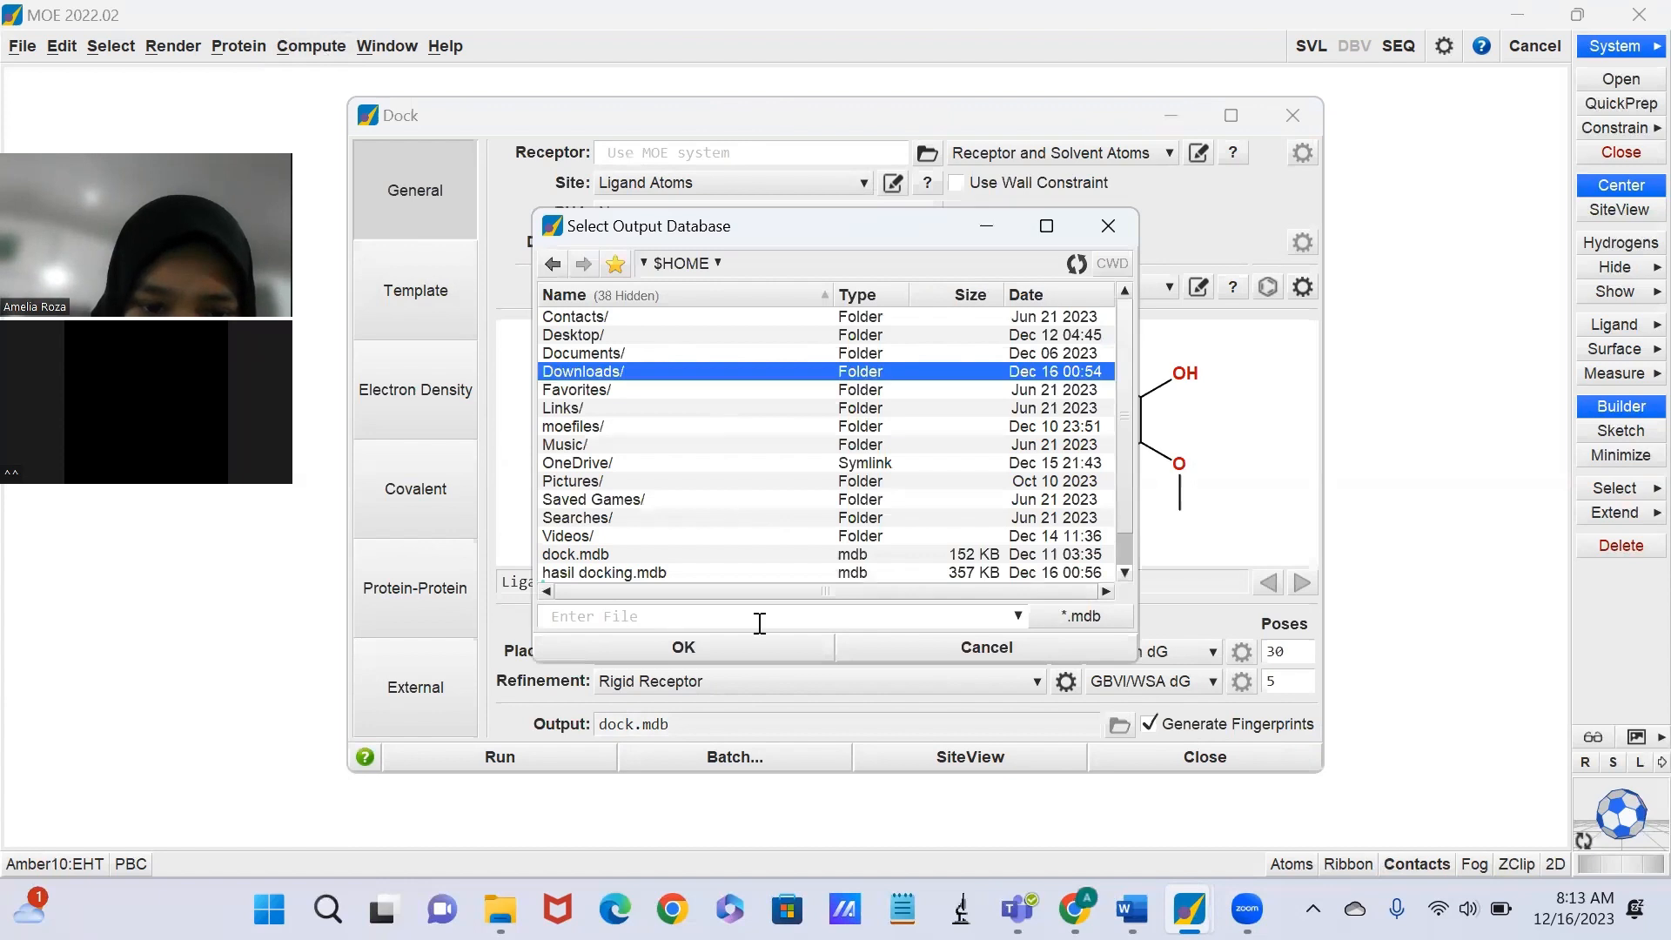
left_click(757, 649)
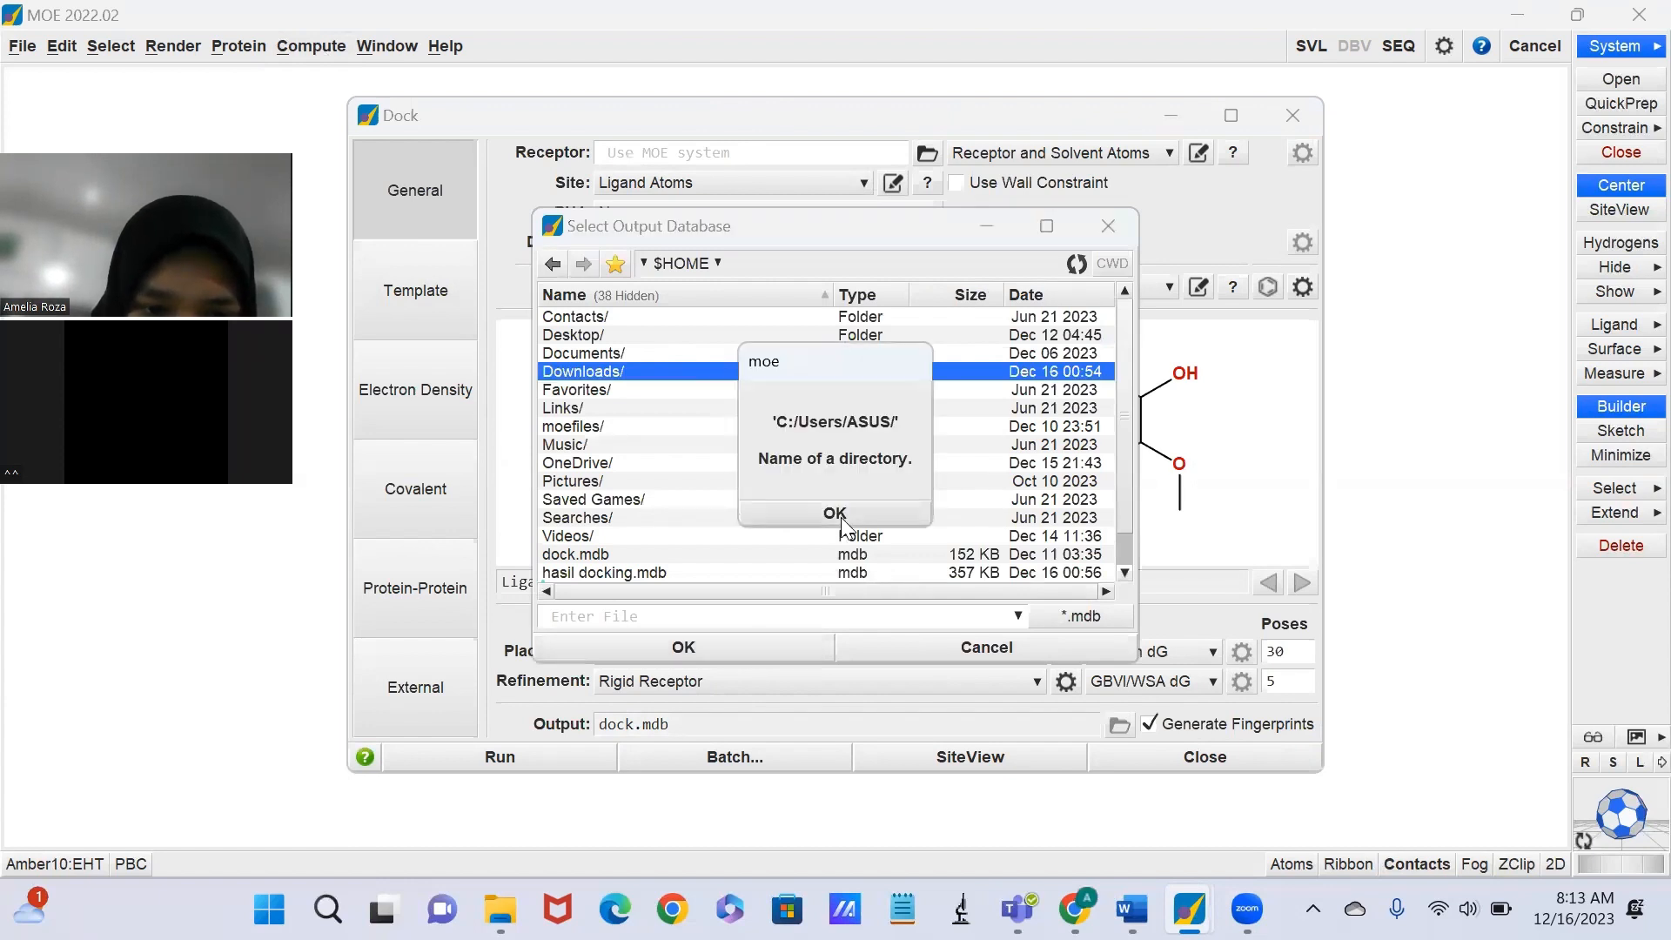
left_click(634, 616)
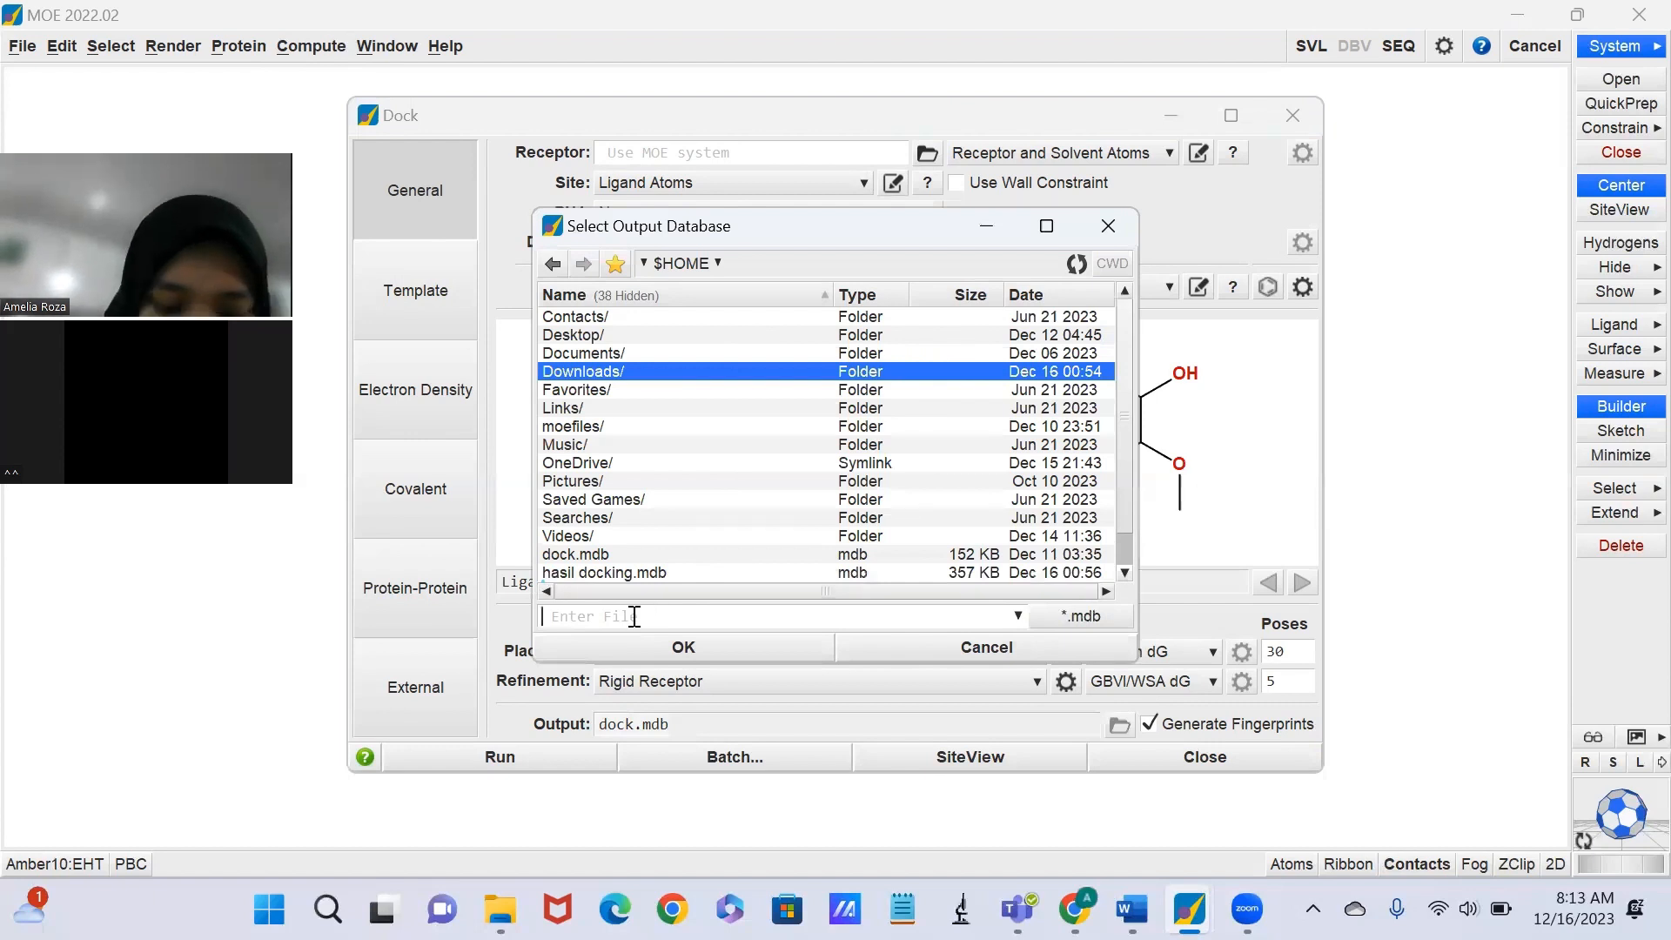
type("hasil")
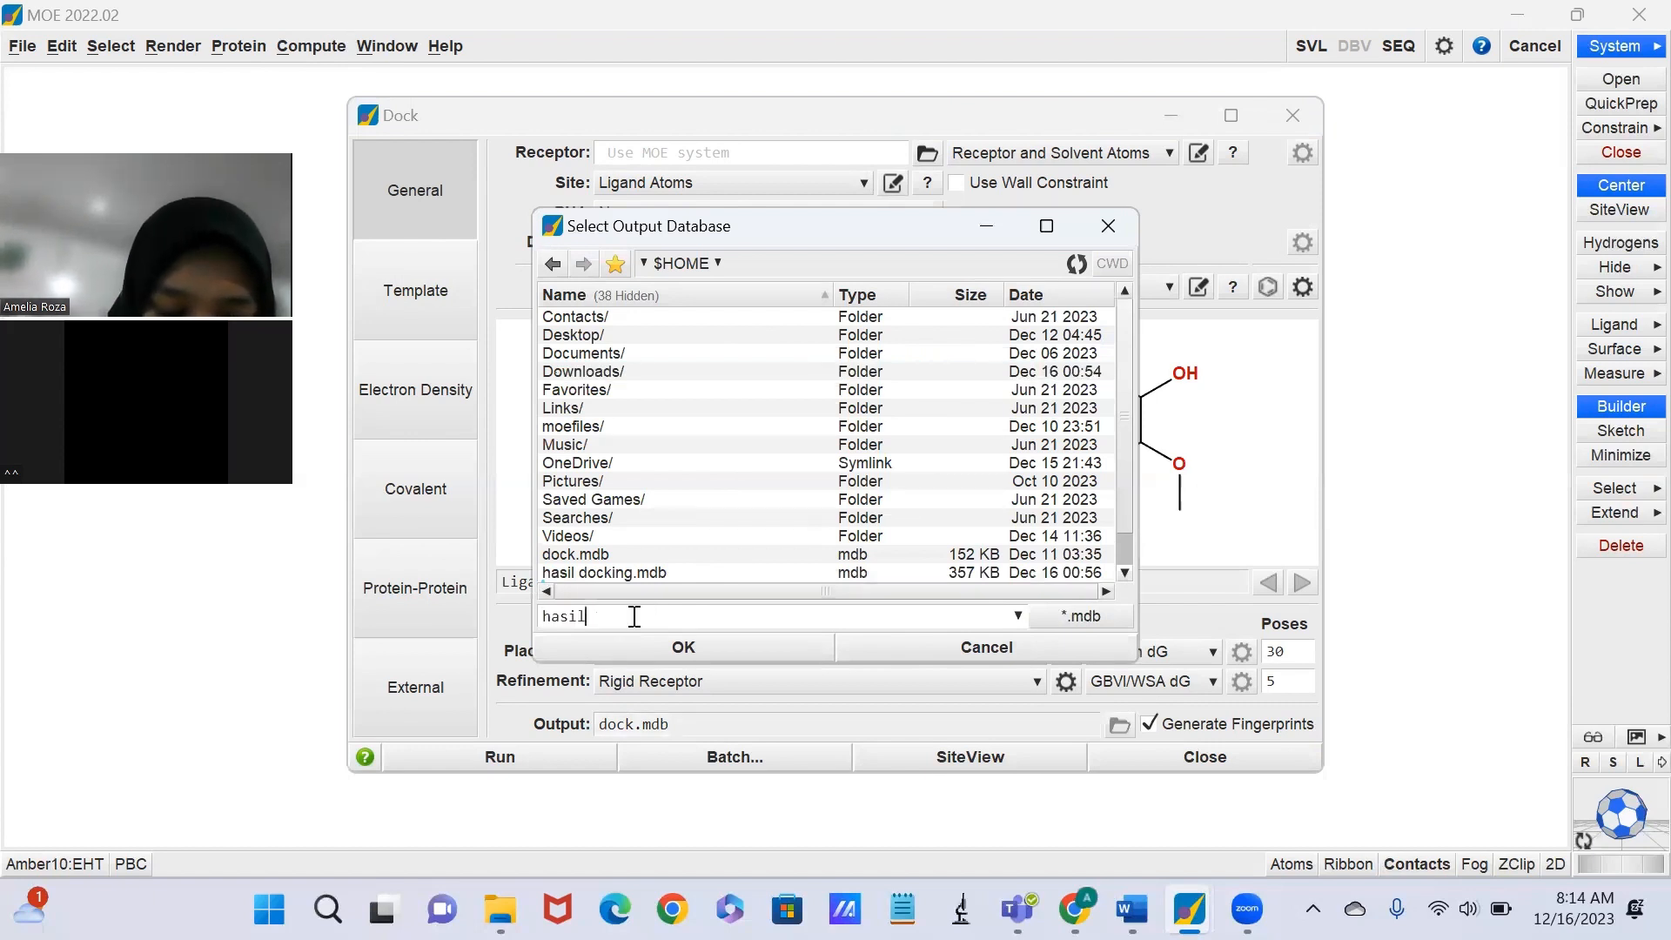
type(" dock")
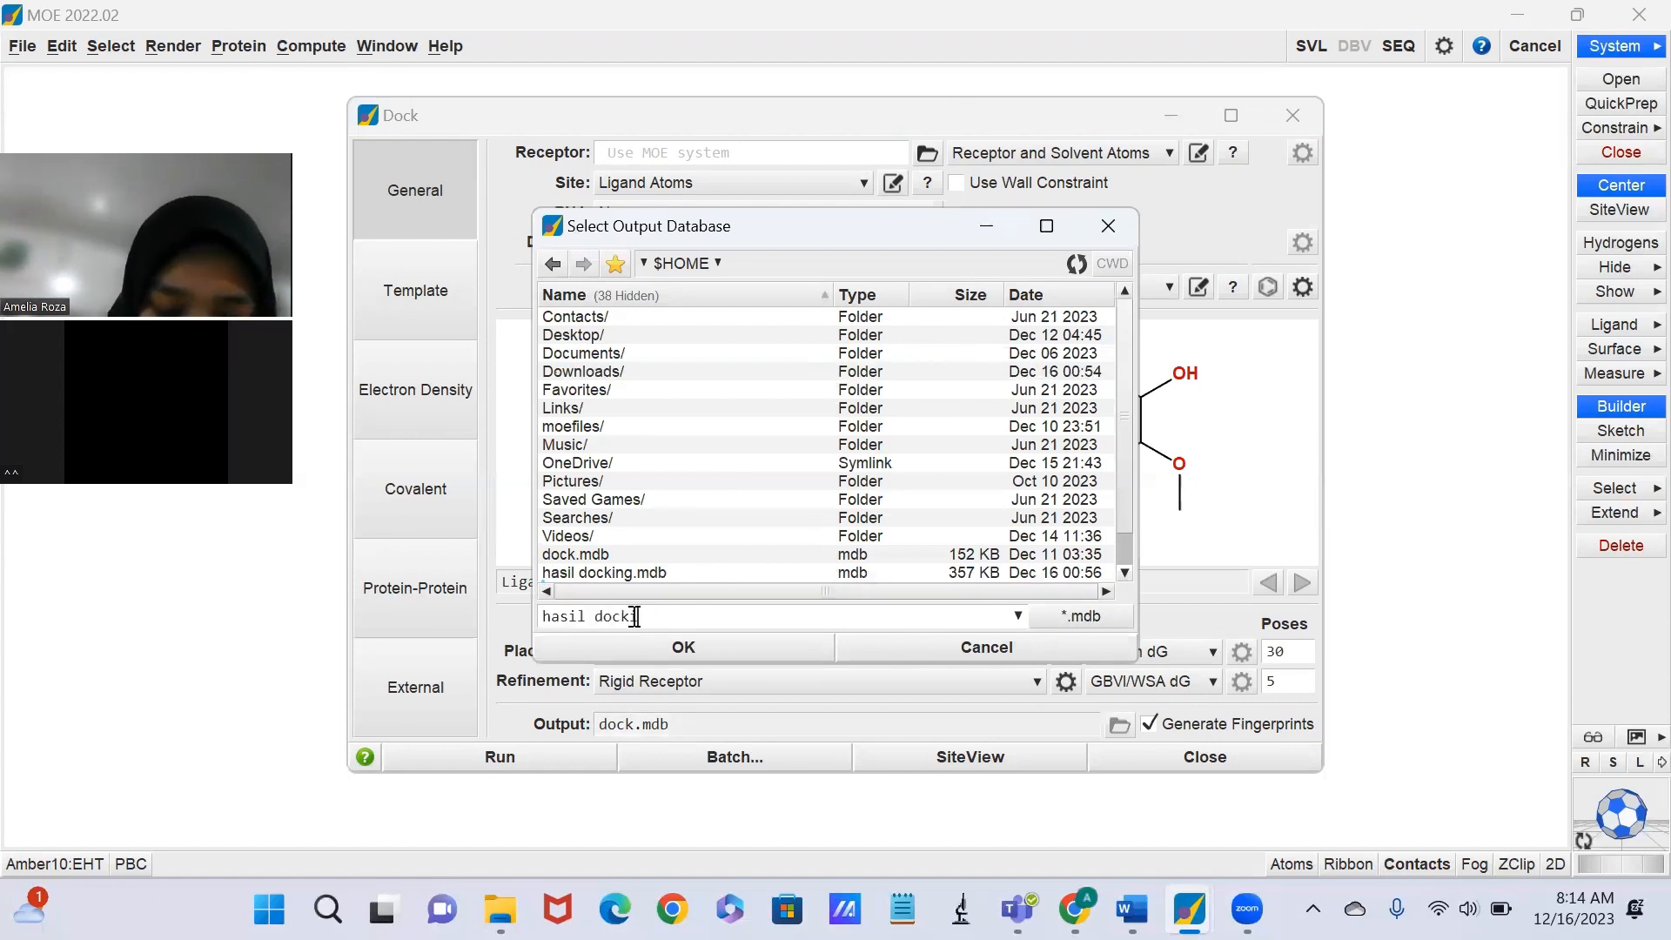
type("ing")
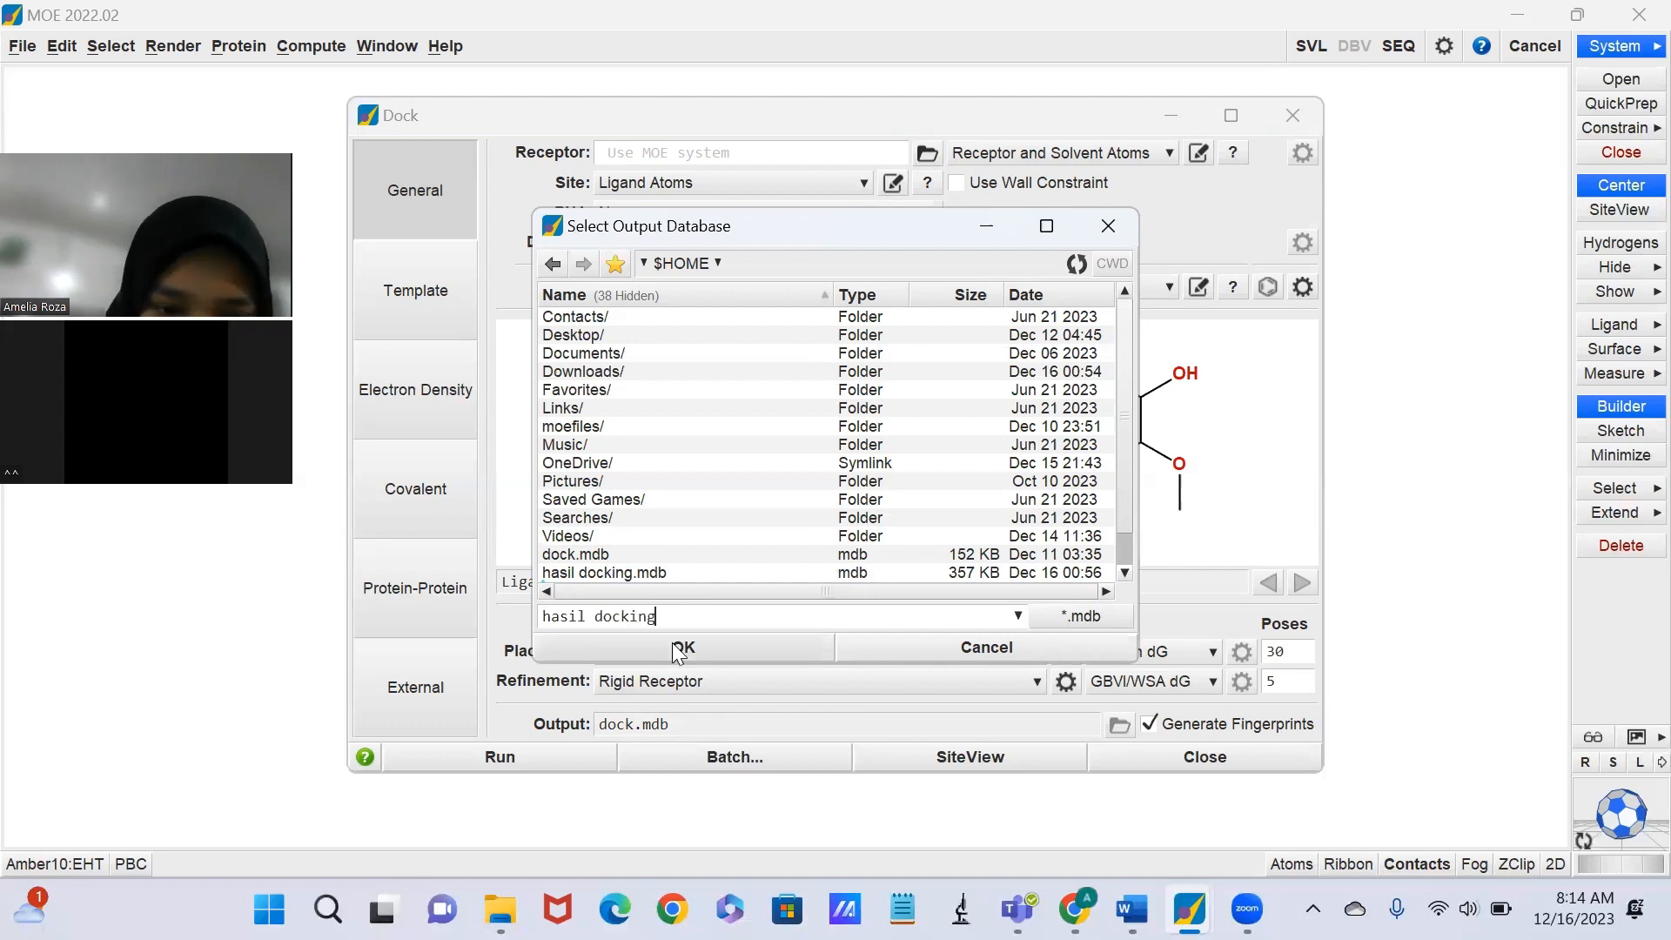
left_click(678, 648)
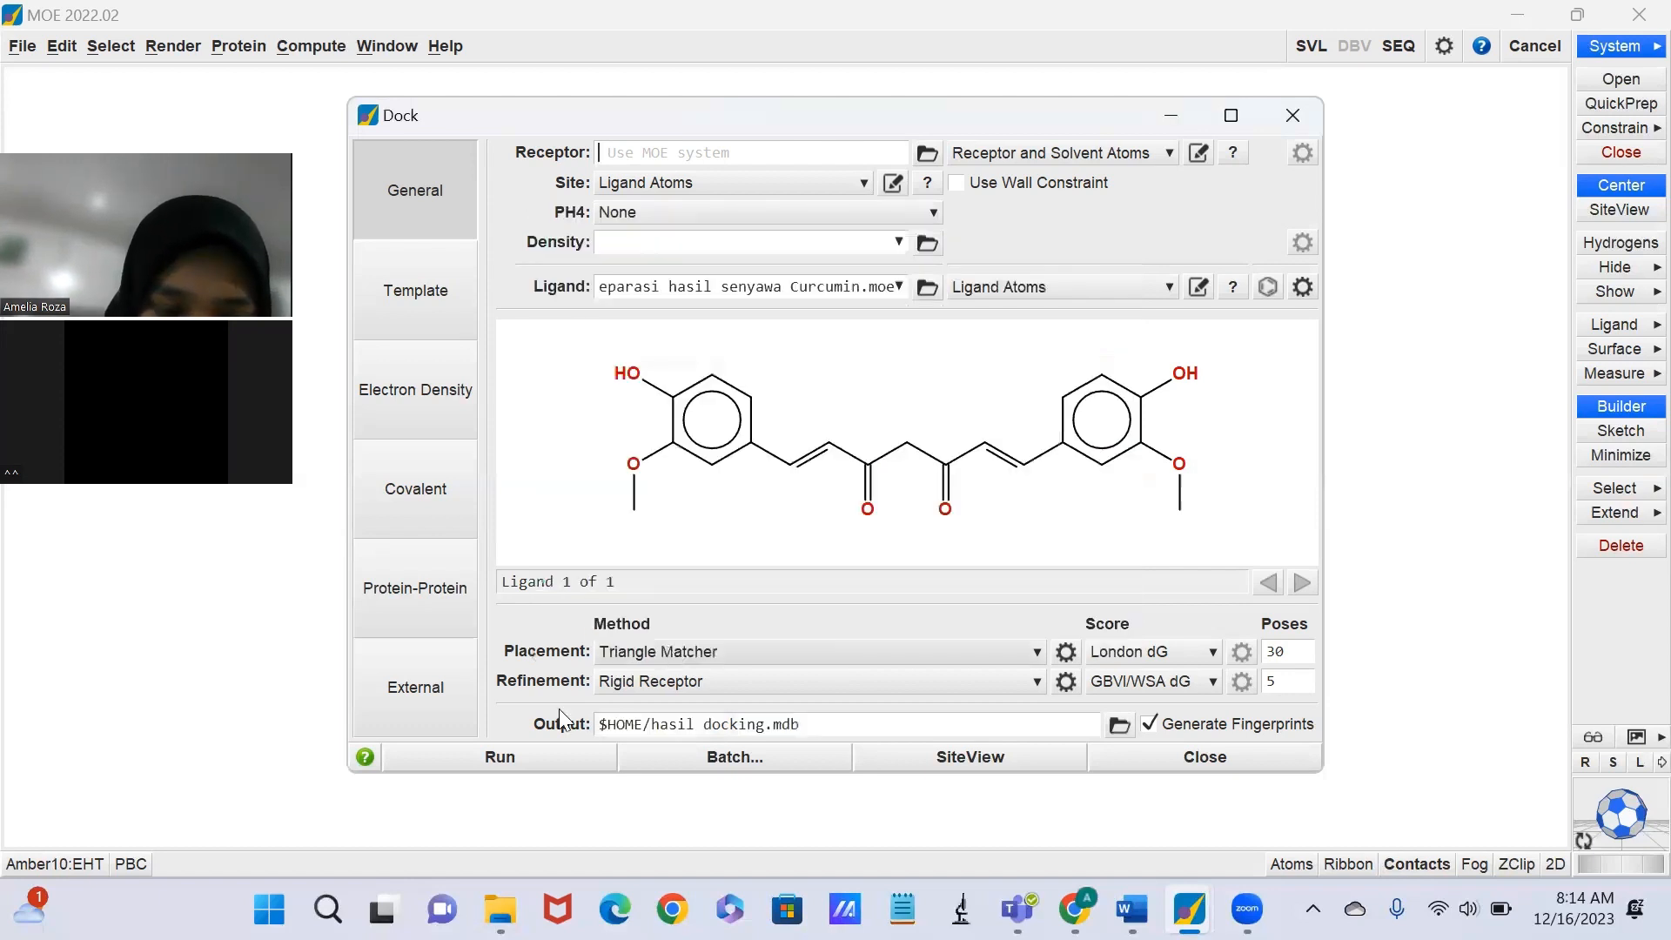
left_click(519, 752)
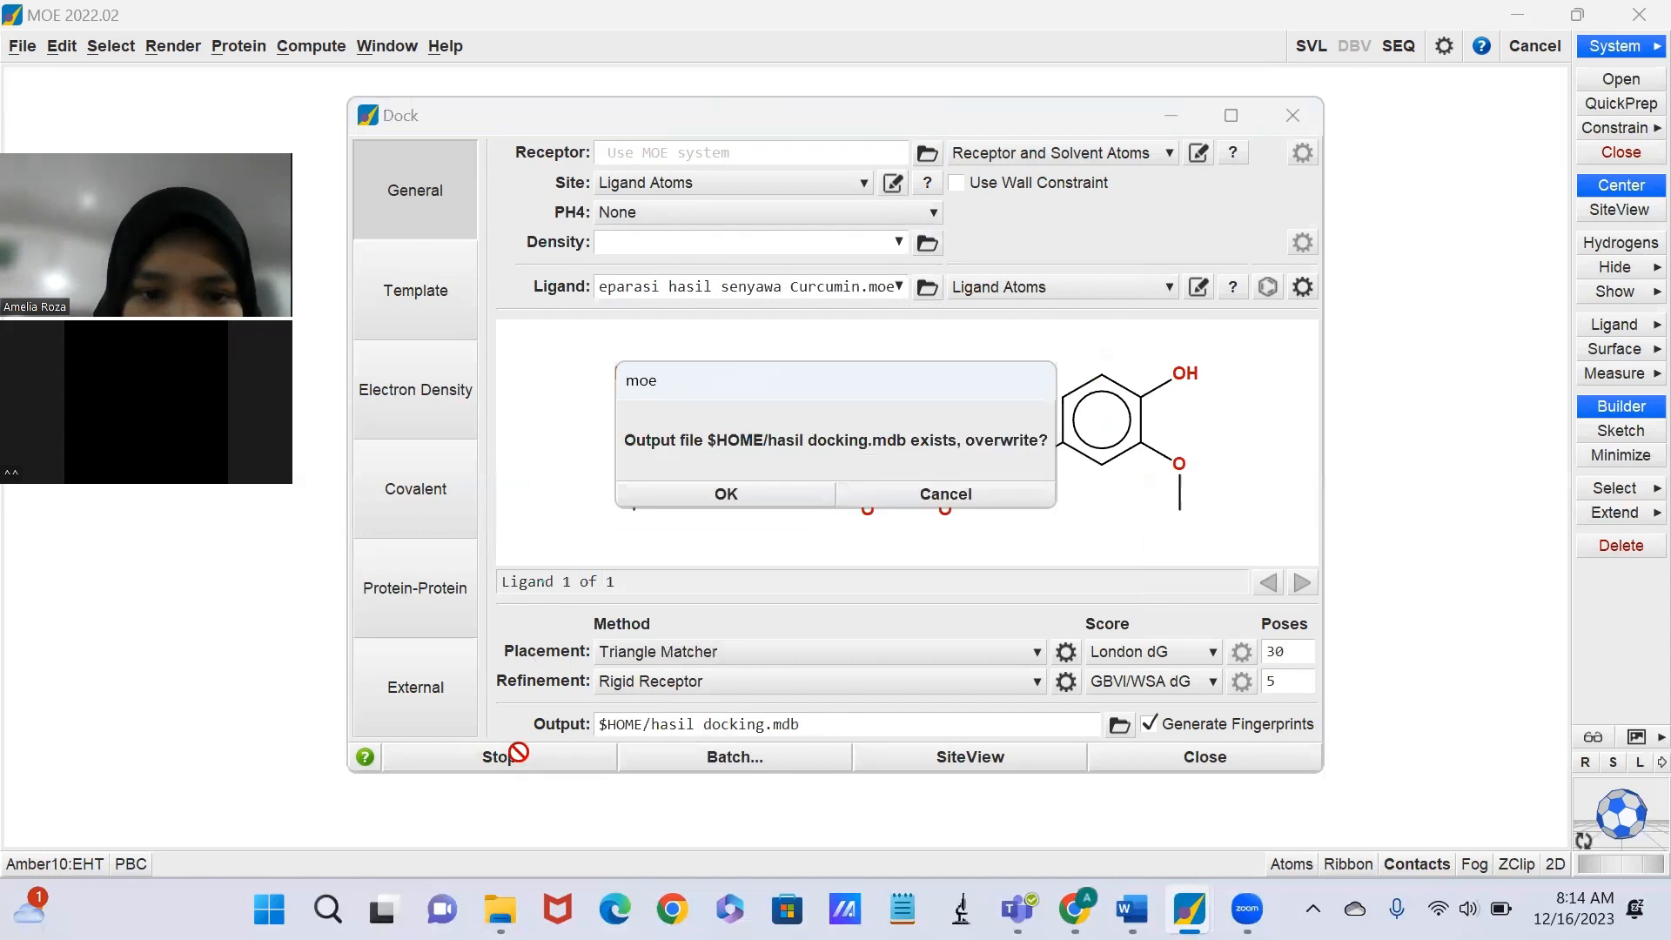
left_click(789, 498)
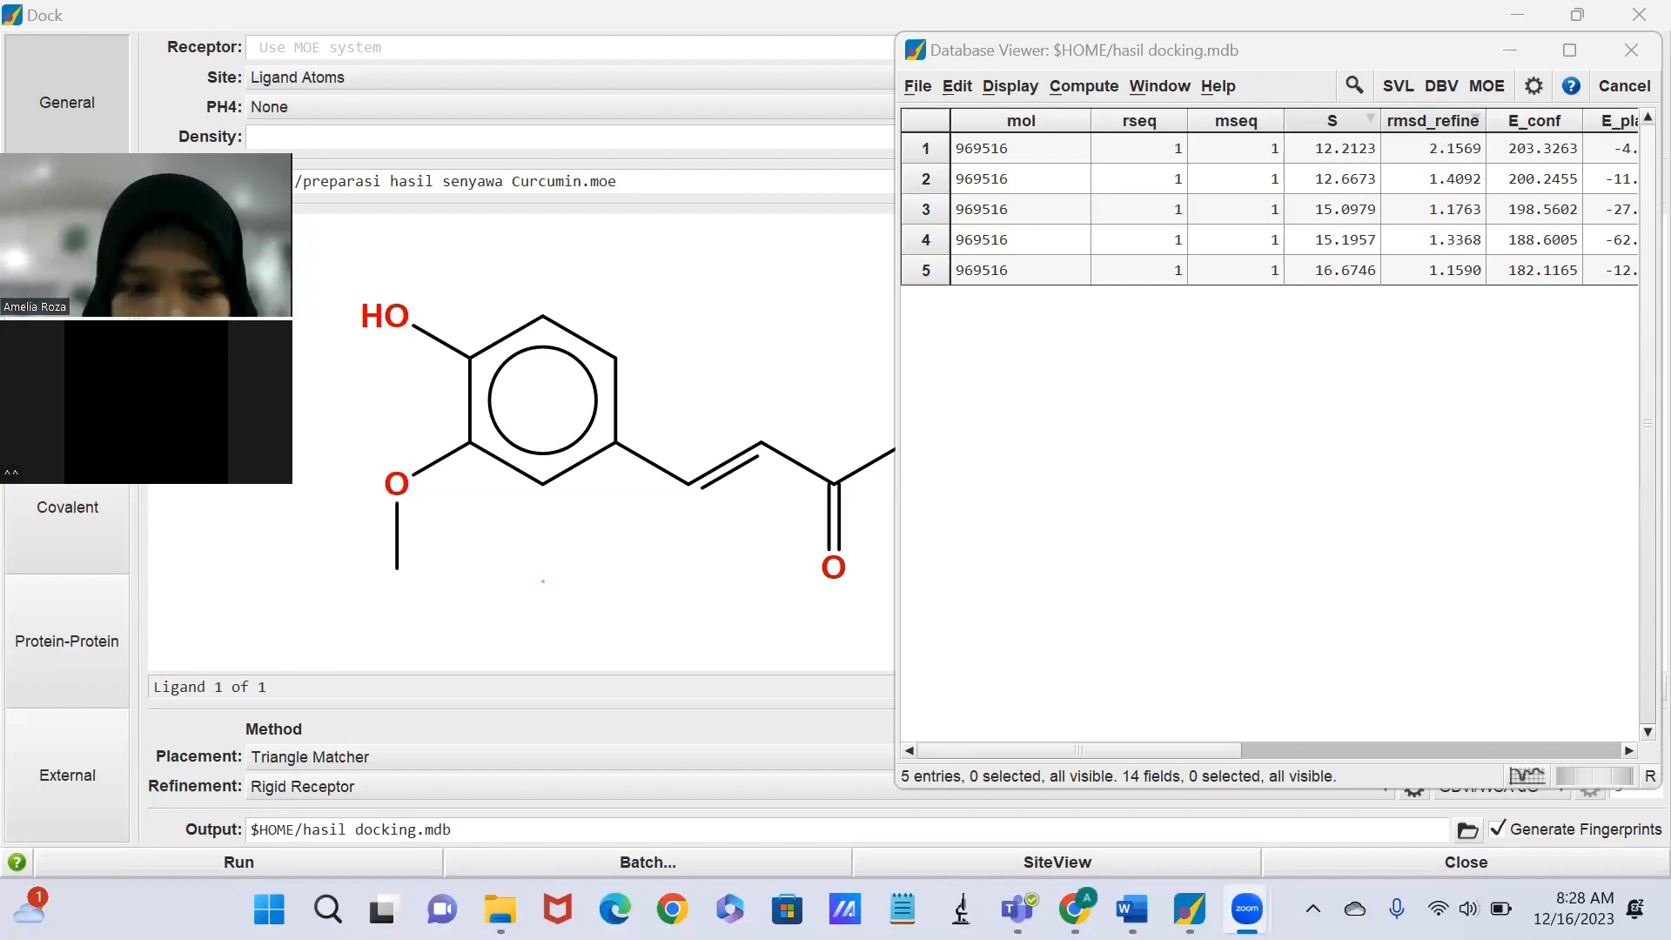
Return to the main molecule window and generate the Ligand Interactions diagram of the 1QKM structure in a maximized window.
mouse_move(1188, 909)
left_click(491, 773)
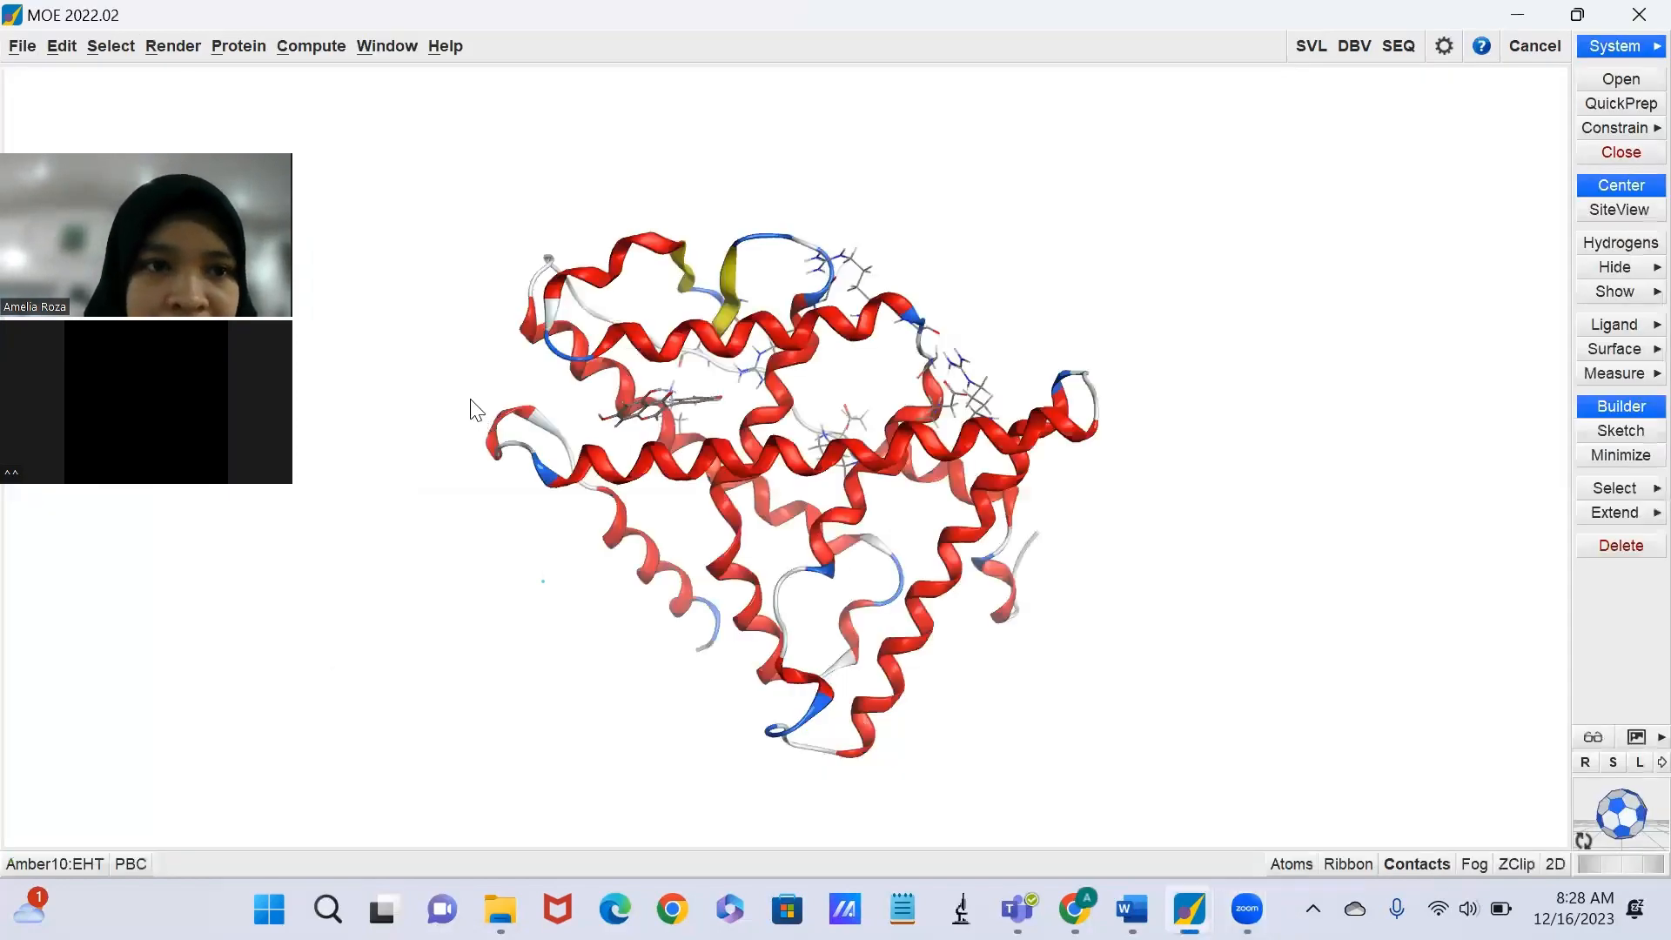
left_click(336, 48)
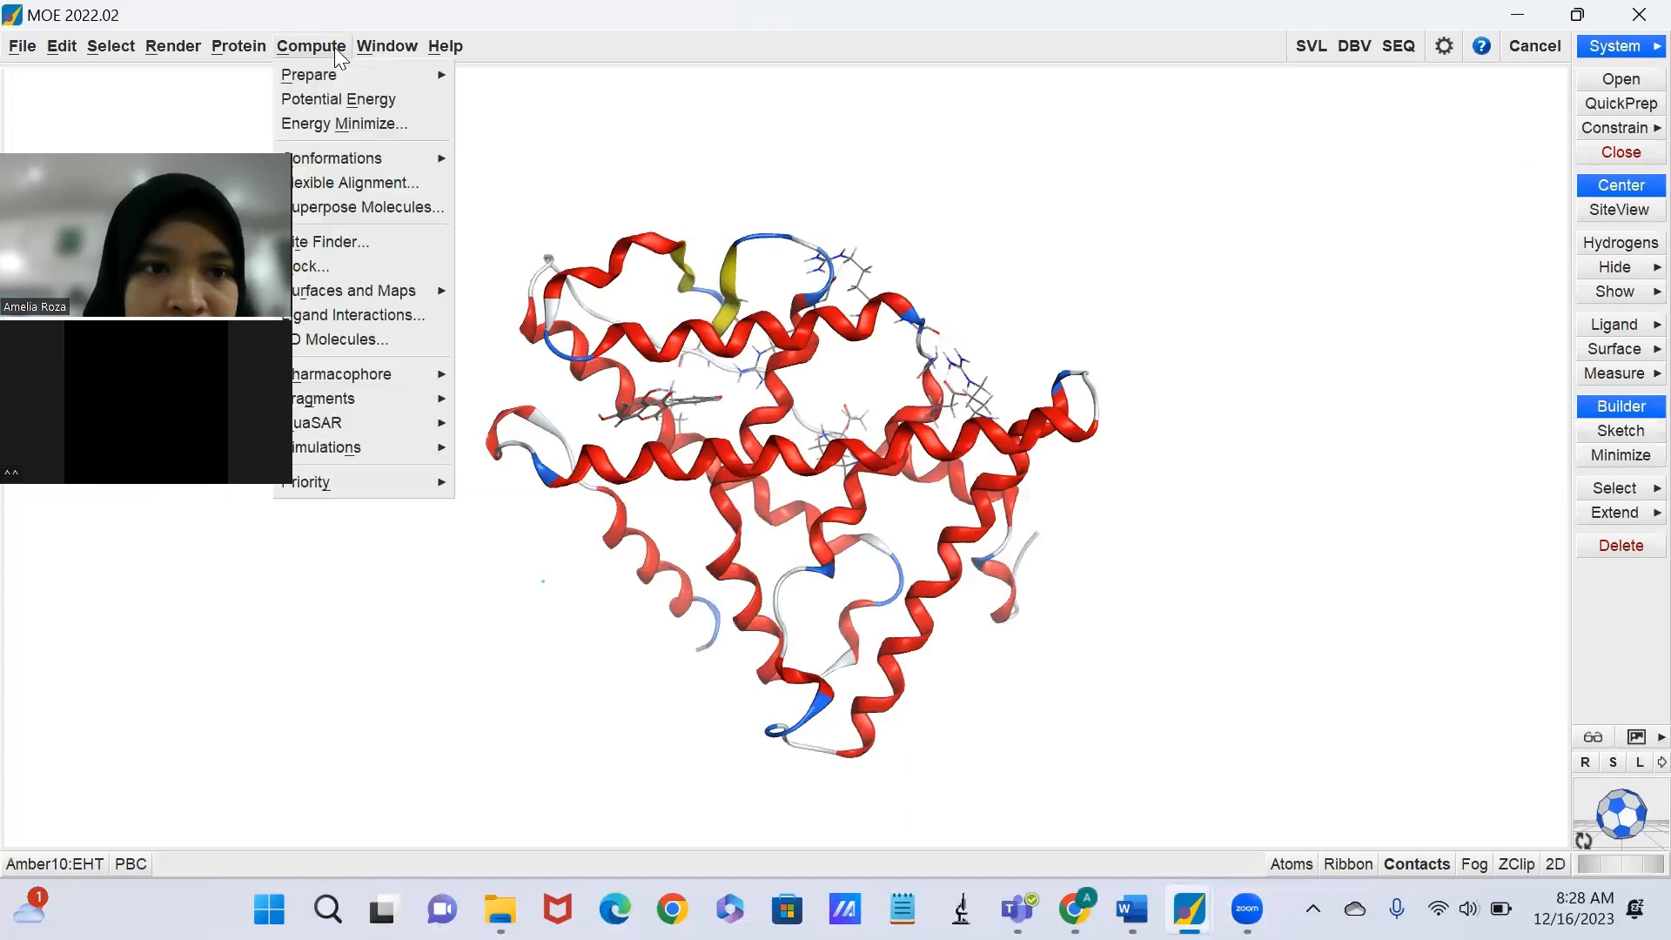
left_click(357, 317)
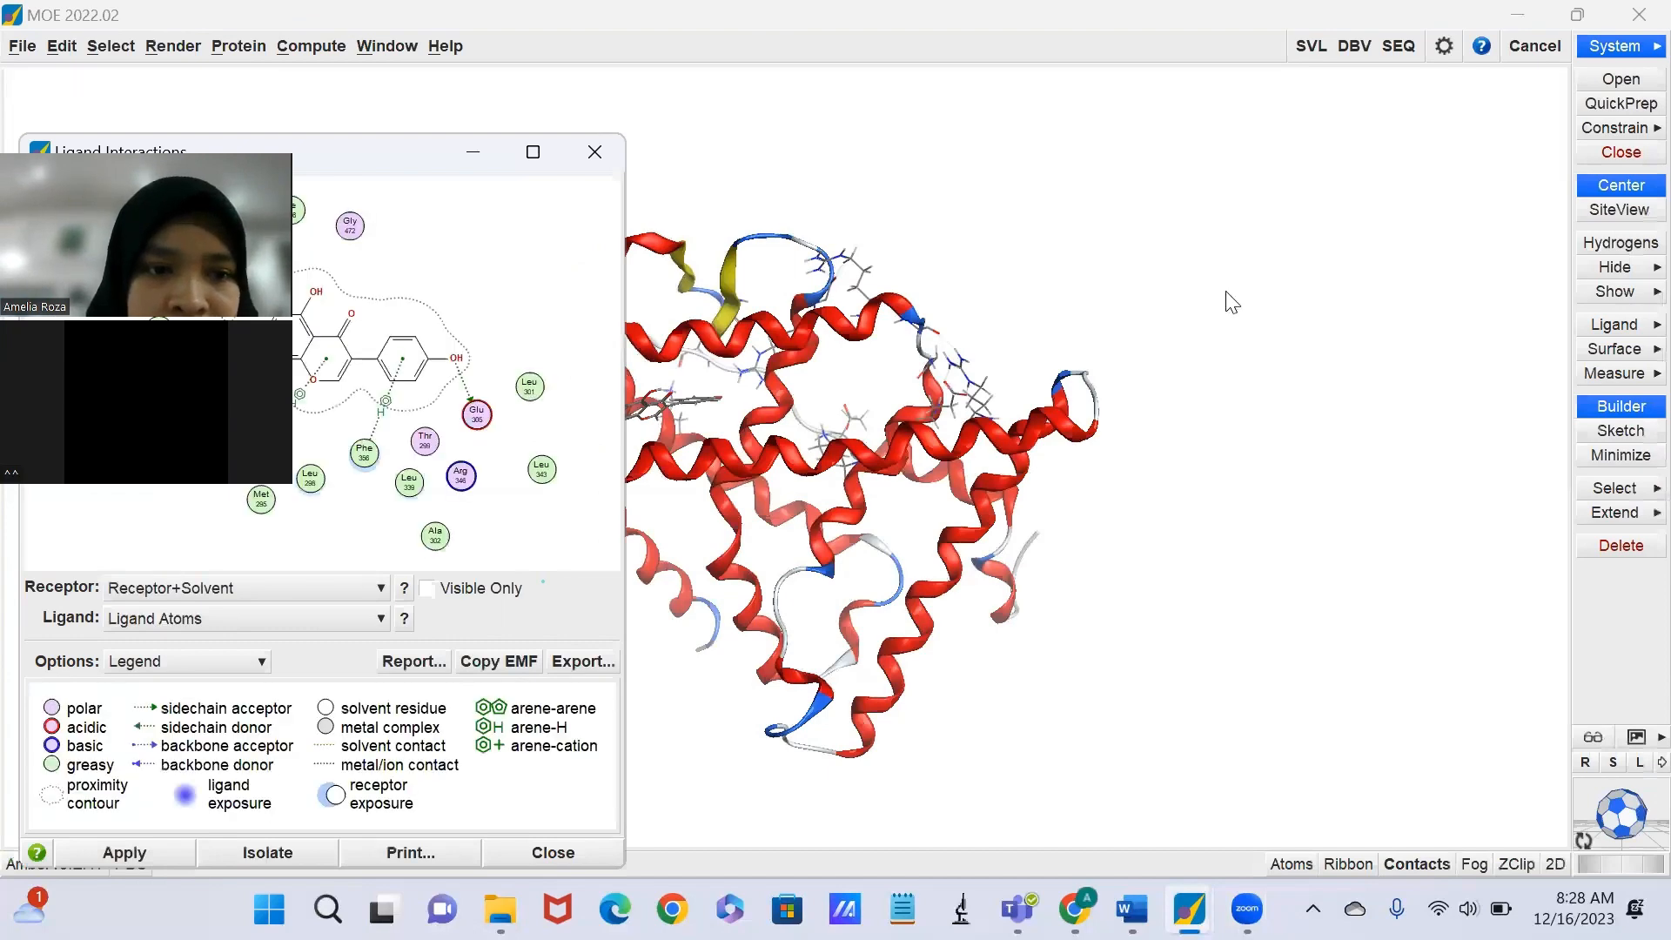
left_click(532, 152)
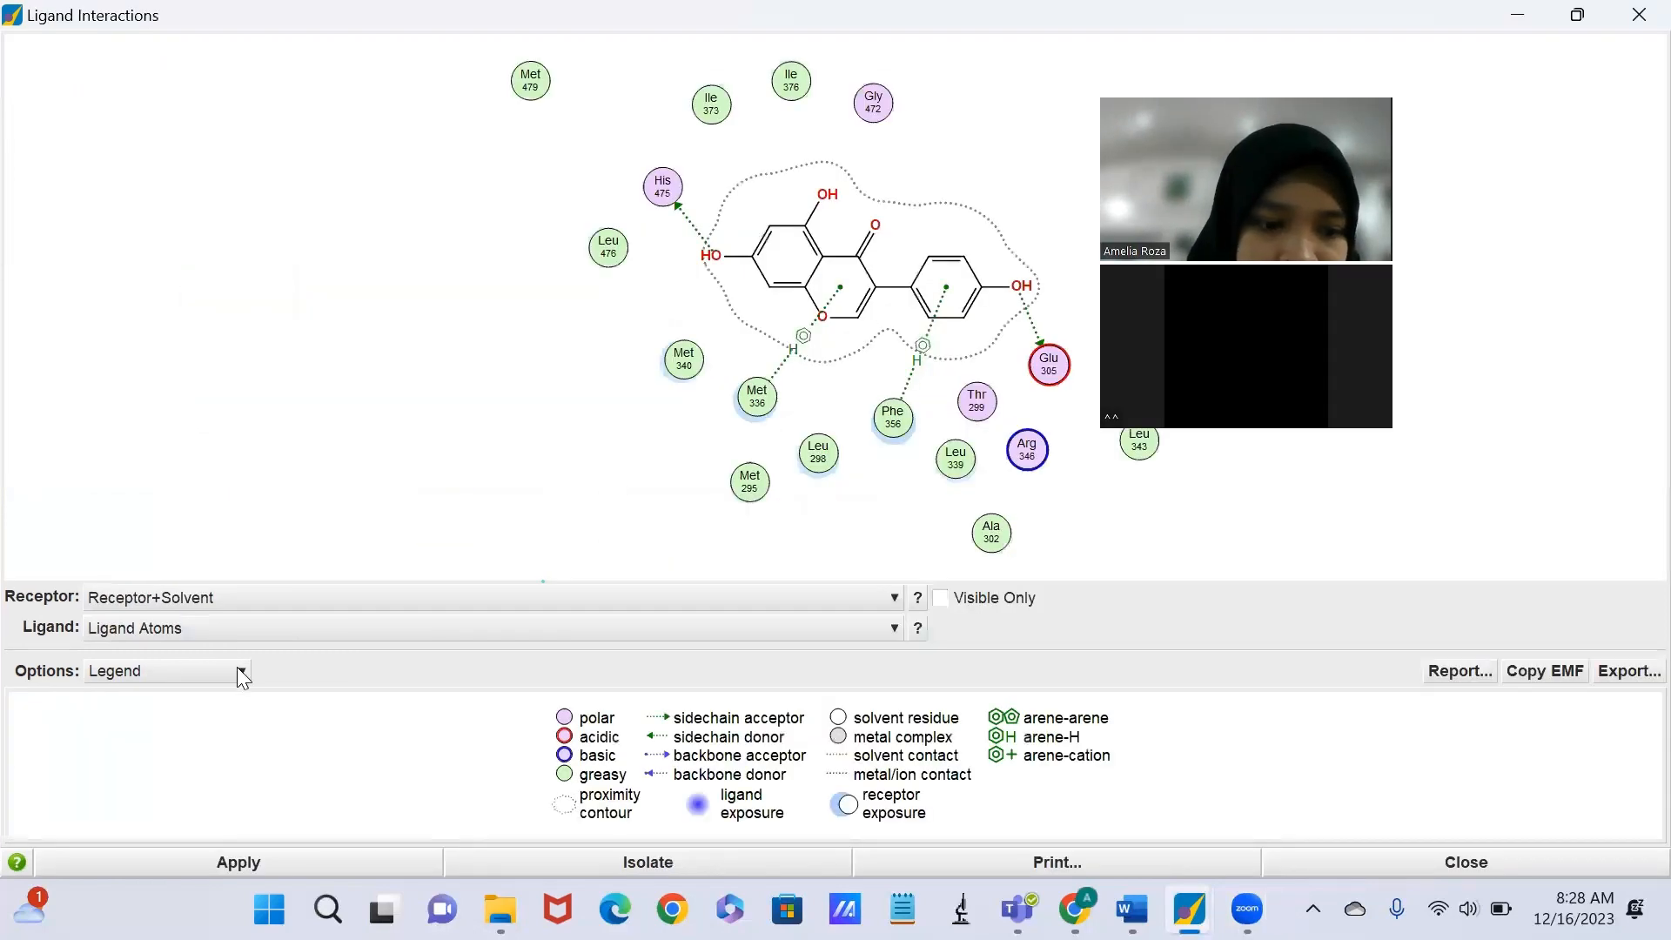
Enable distance and energy labels for sidechain, backbone, solvent, ionic and arene contacts in the 2D Contact Style options and apply them.
left_click(237, 667)
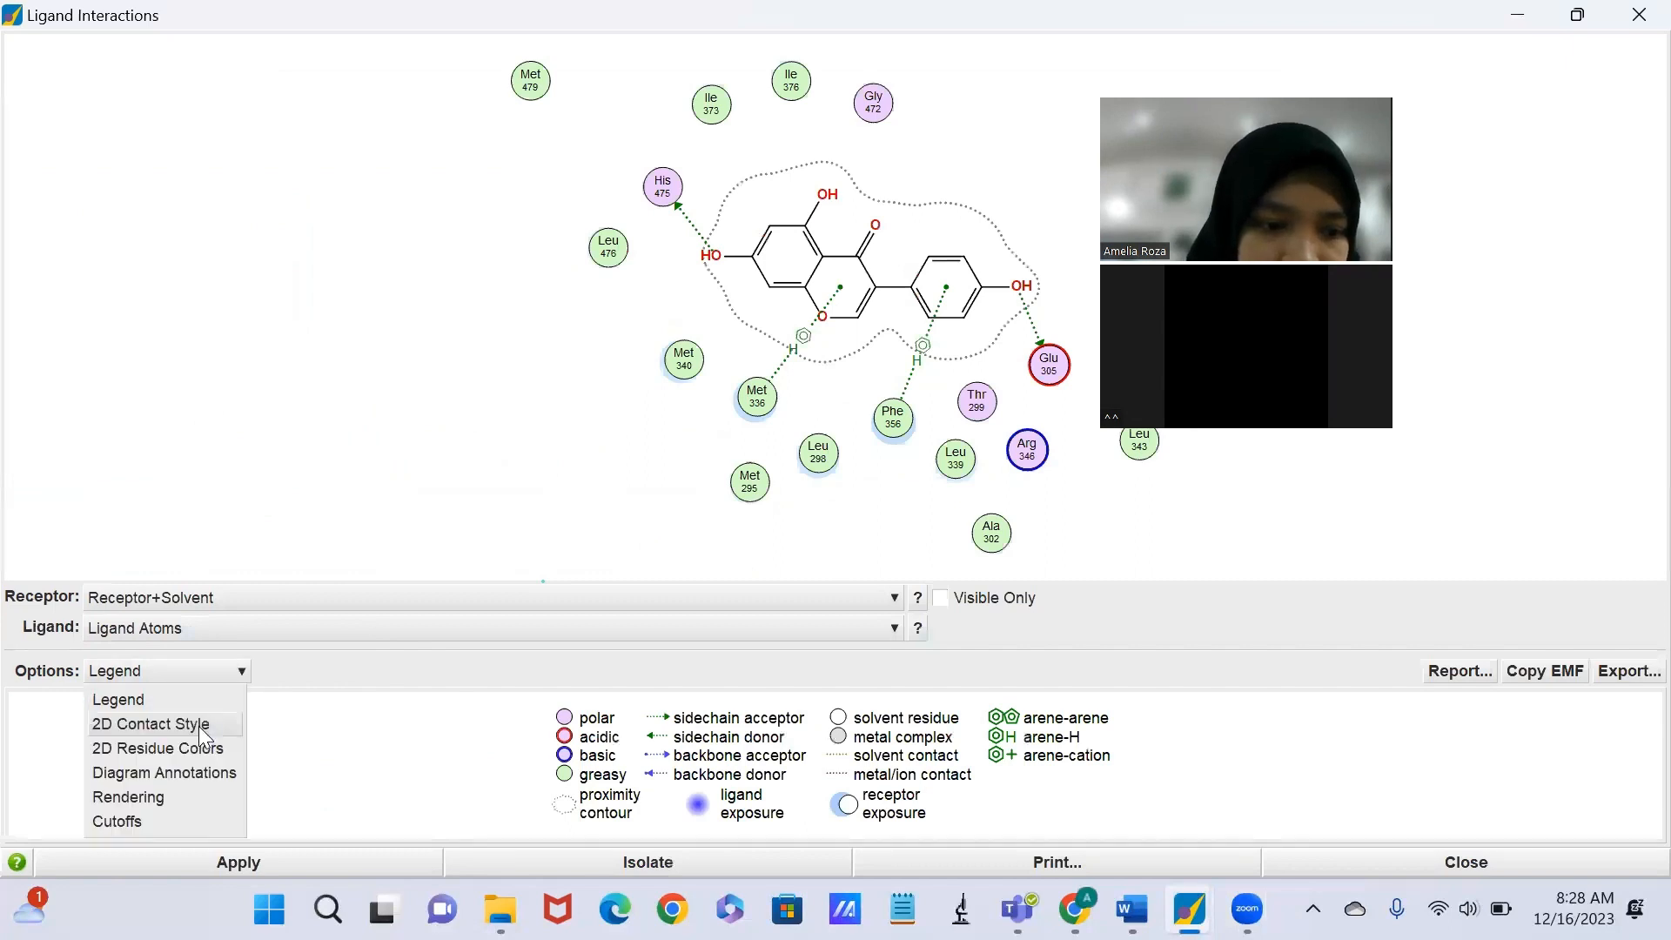
left_click(199, 726)
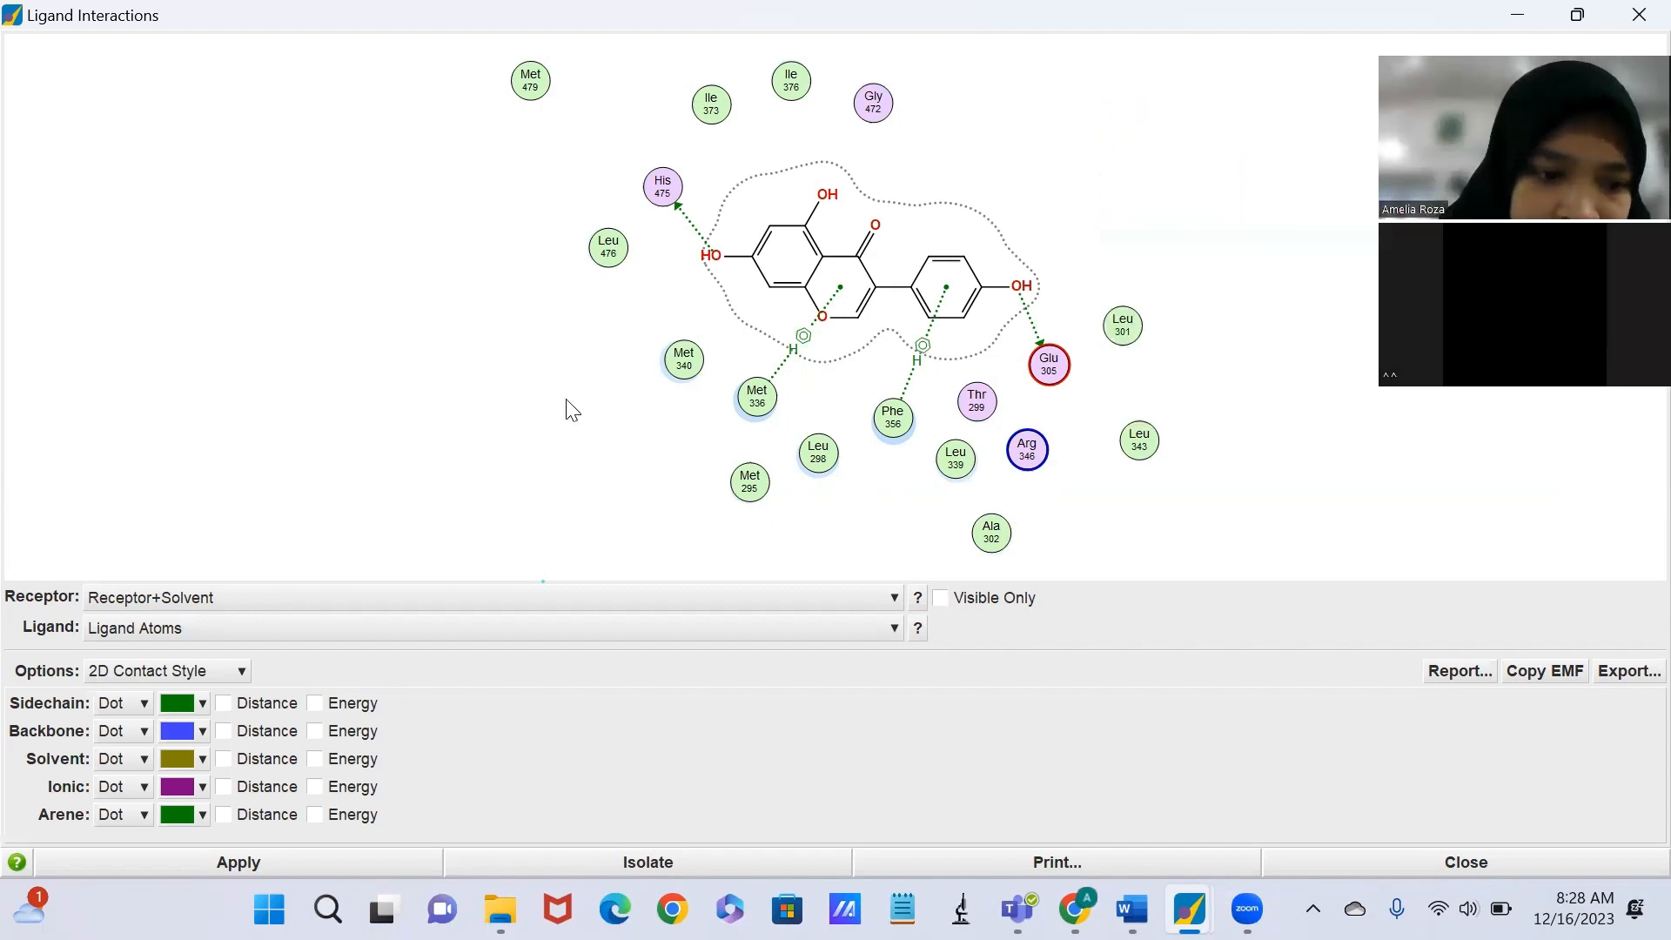
left_click(223, 703)
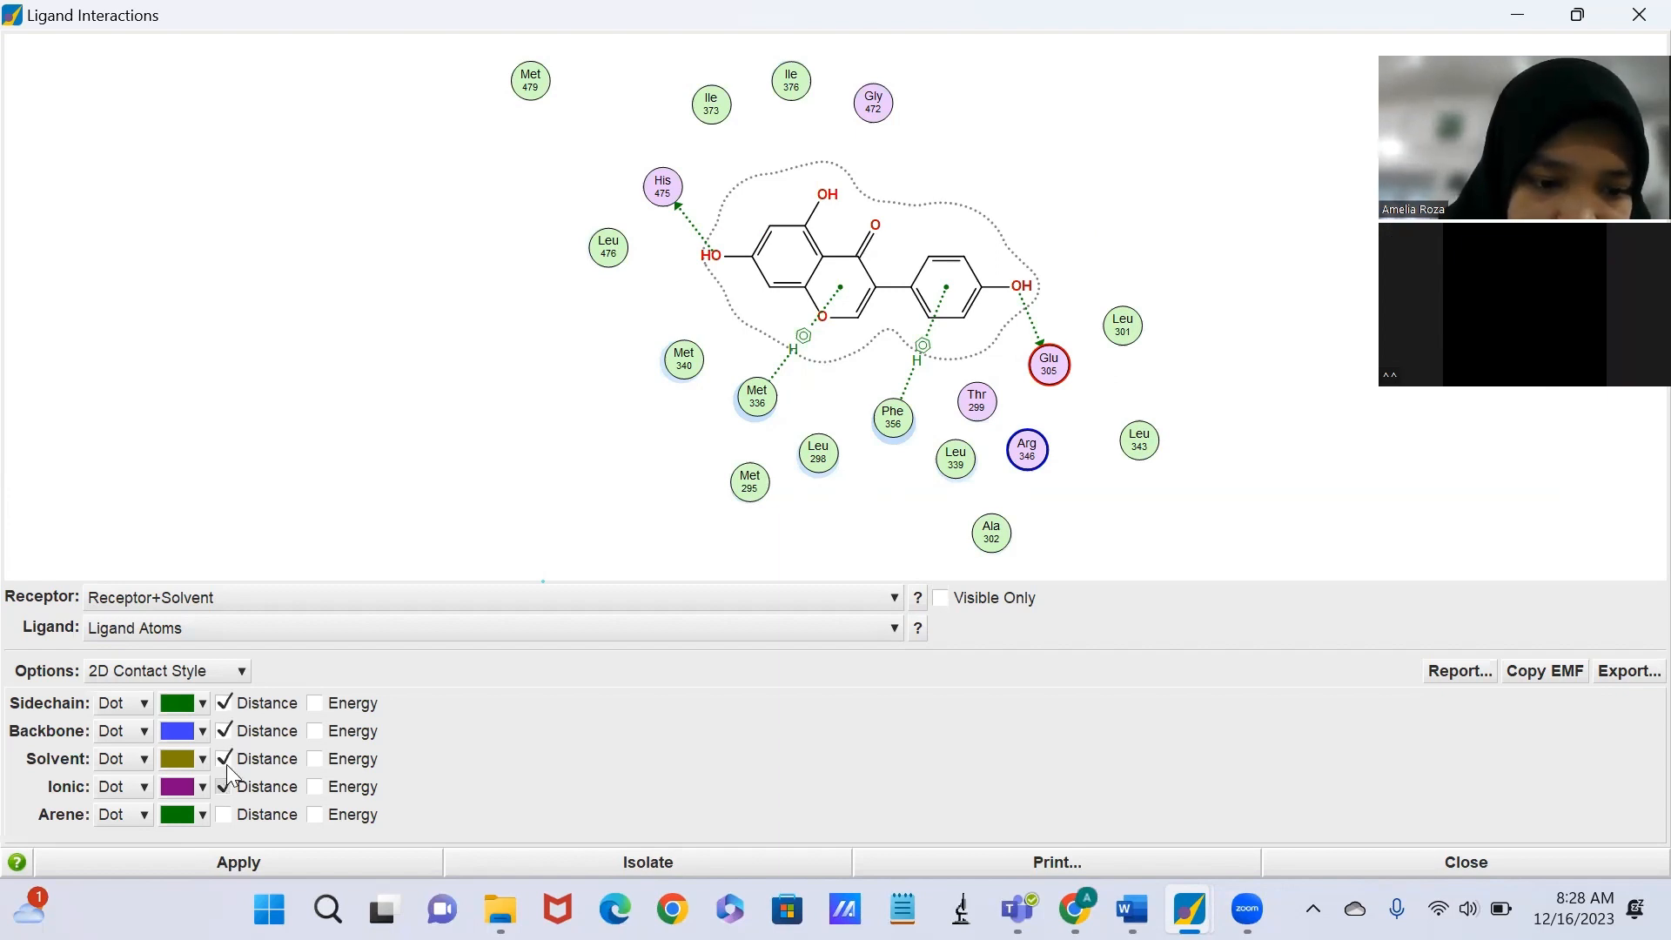
left_click(225, 786)
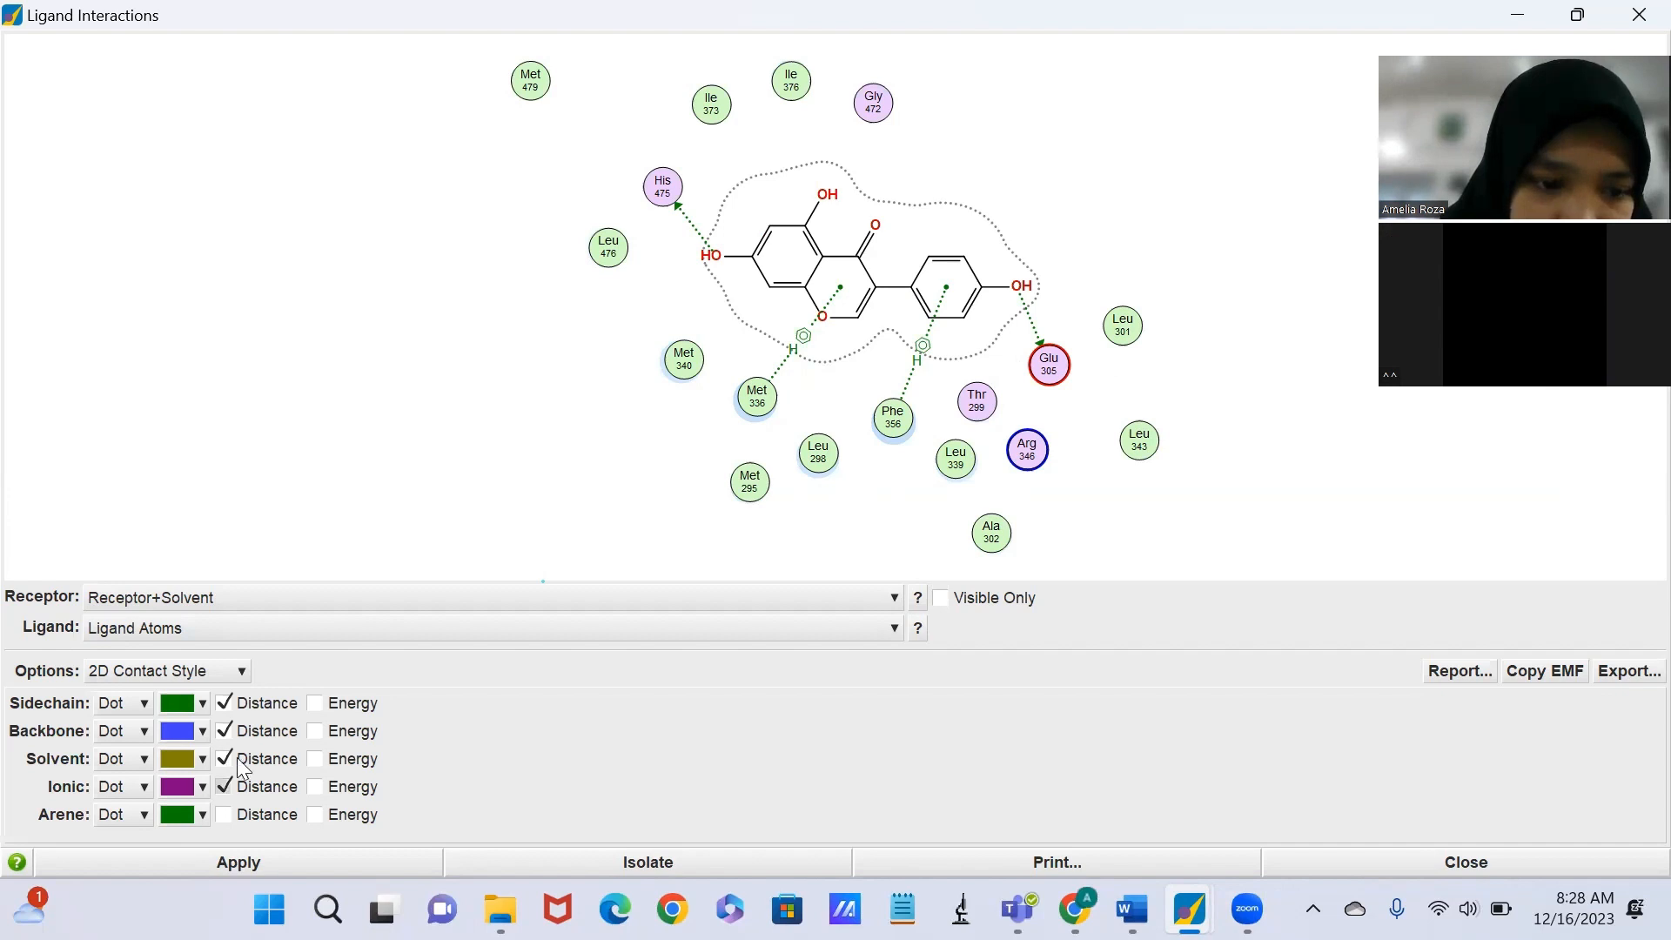
left_click(218, 816)
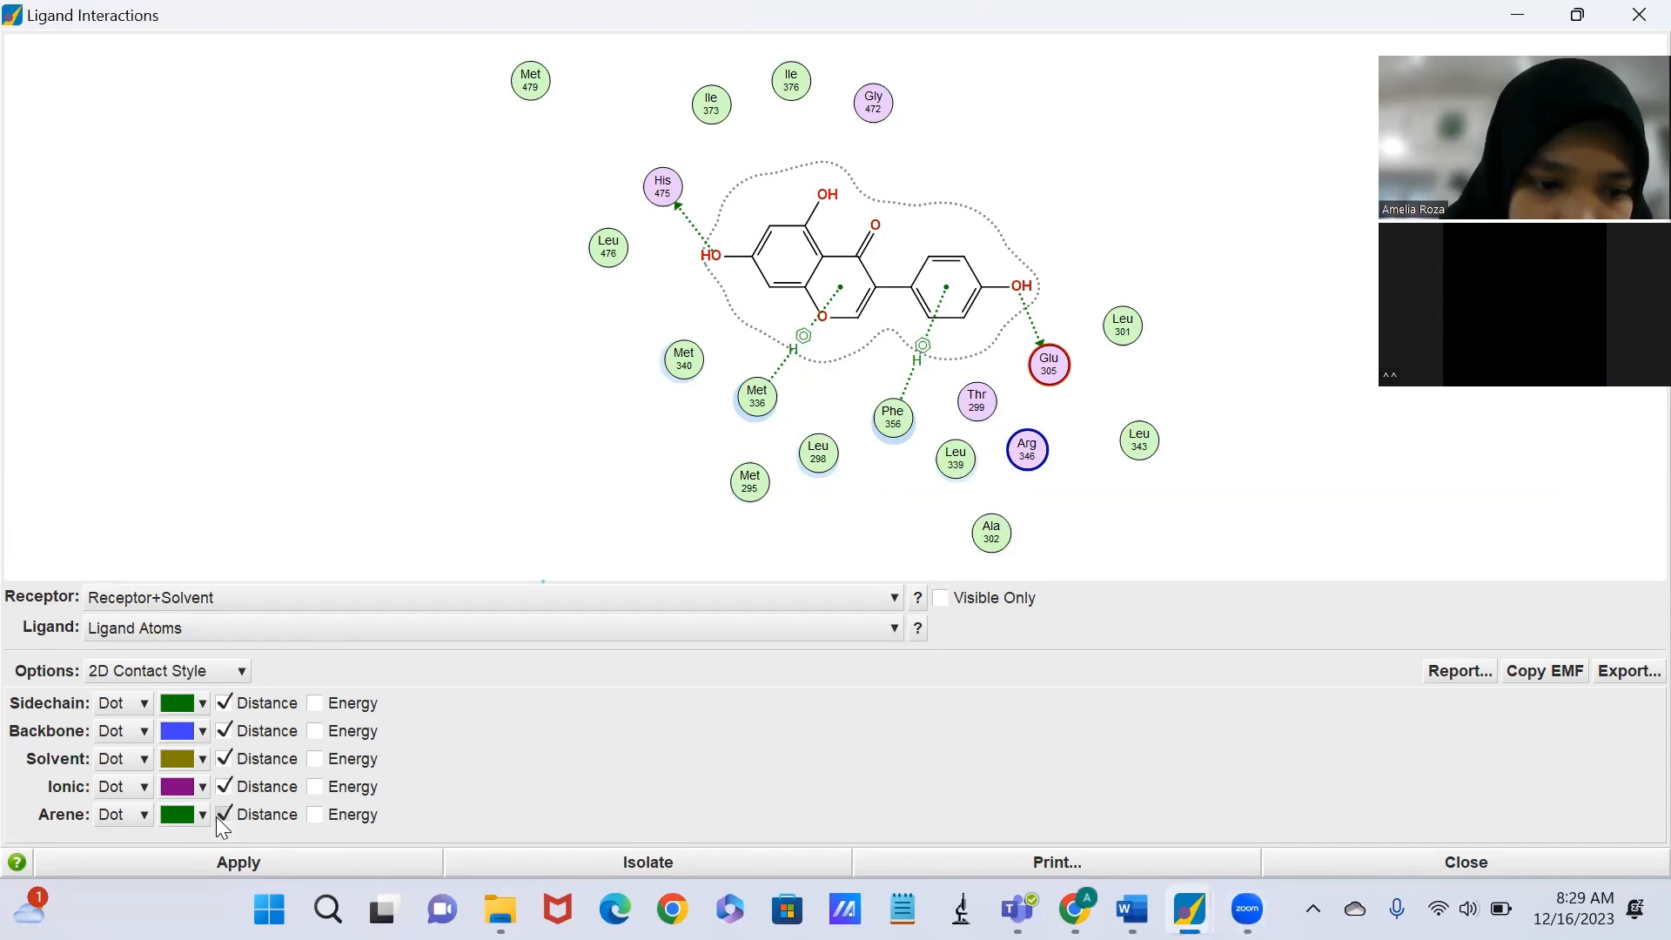
left_click(314, 703)
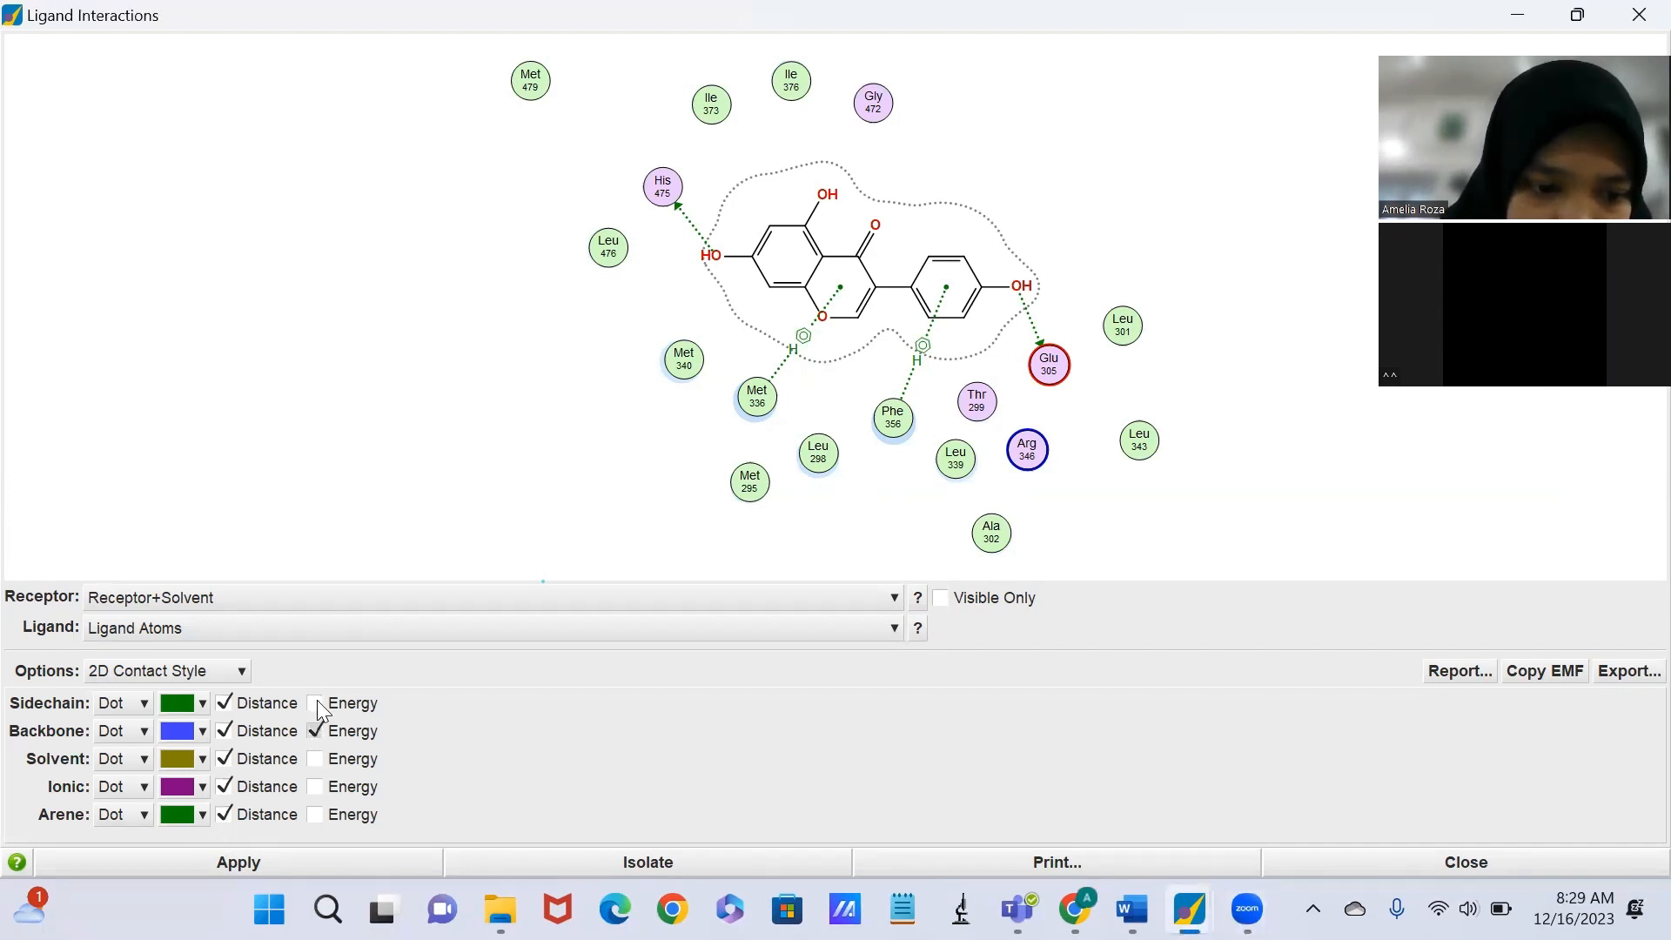
left_click(315, 704)
left_click(319, 759)
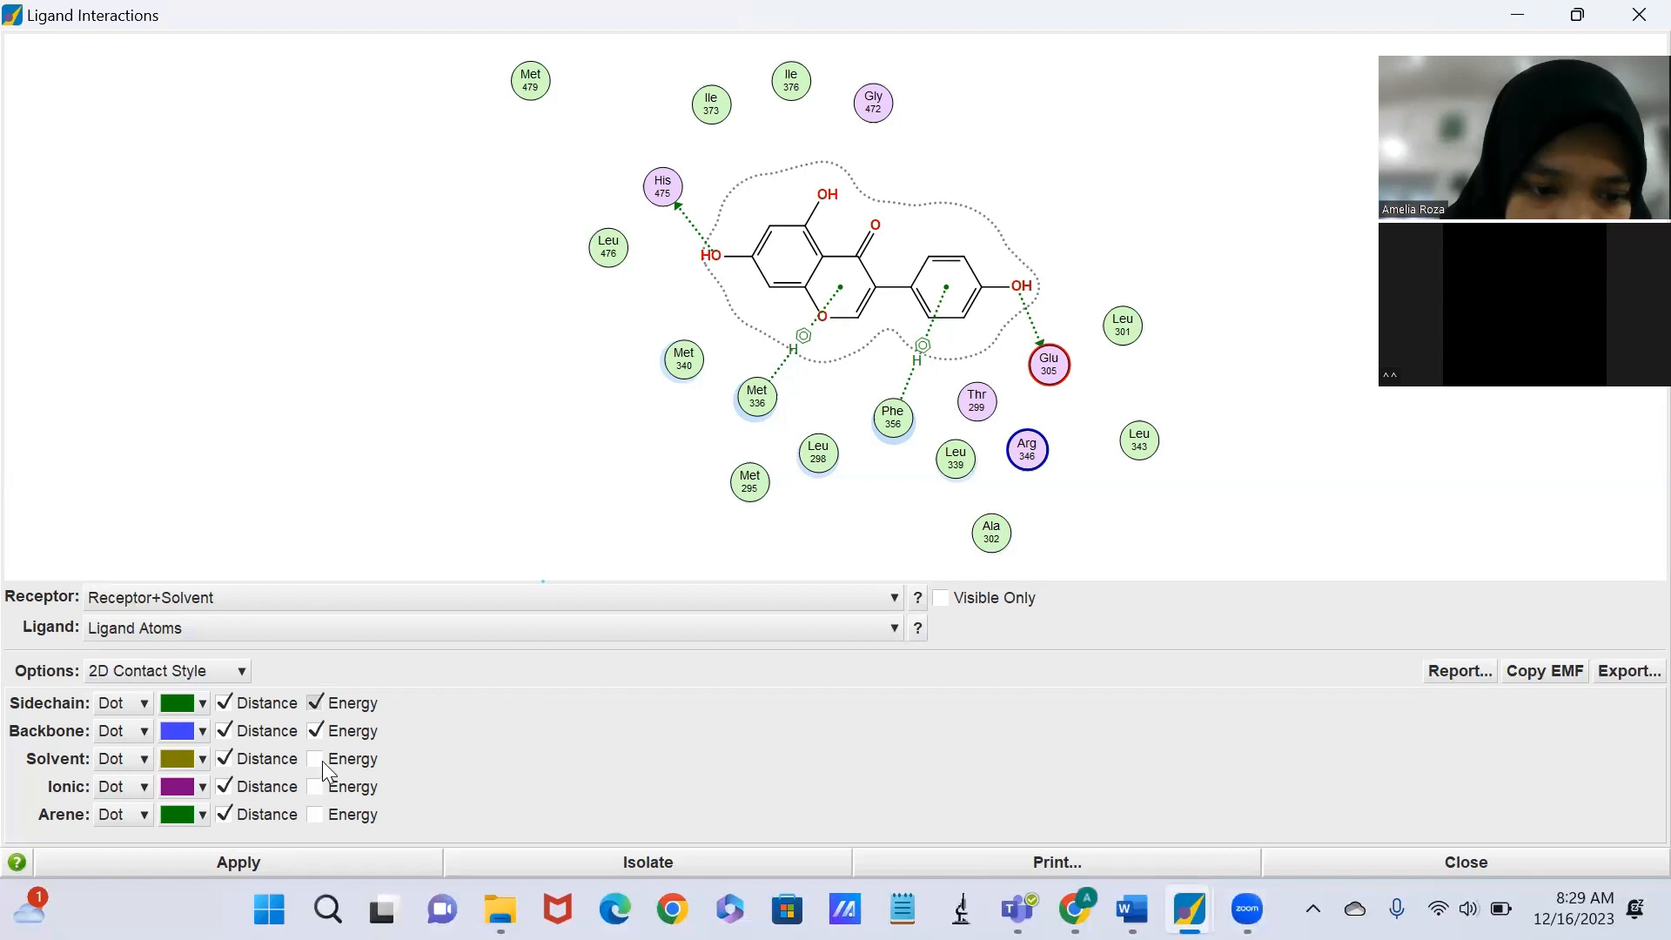
left_click(316, 811)
left_click(254, 868)
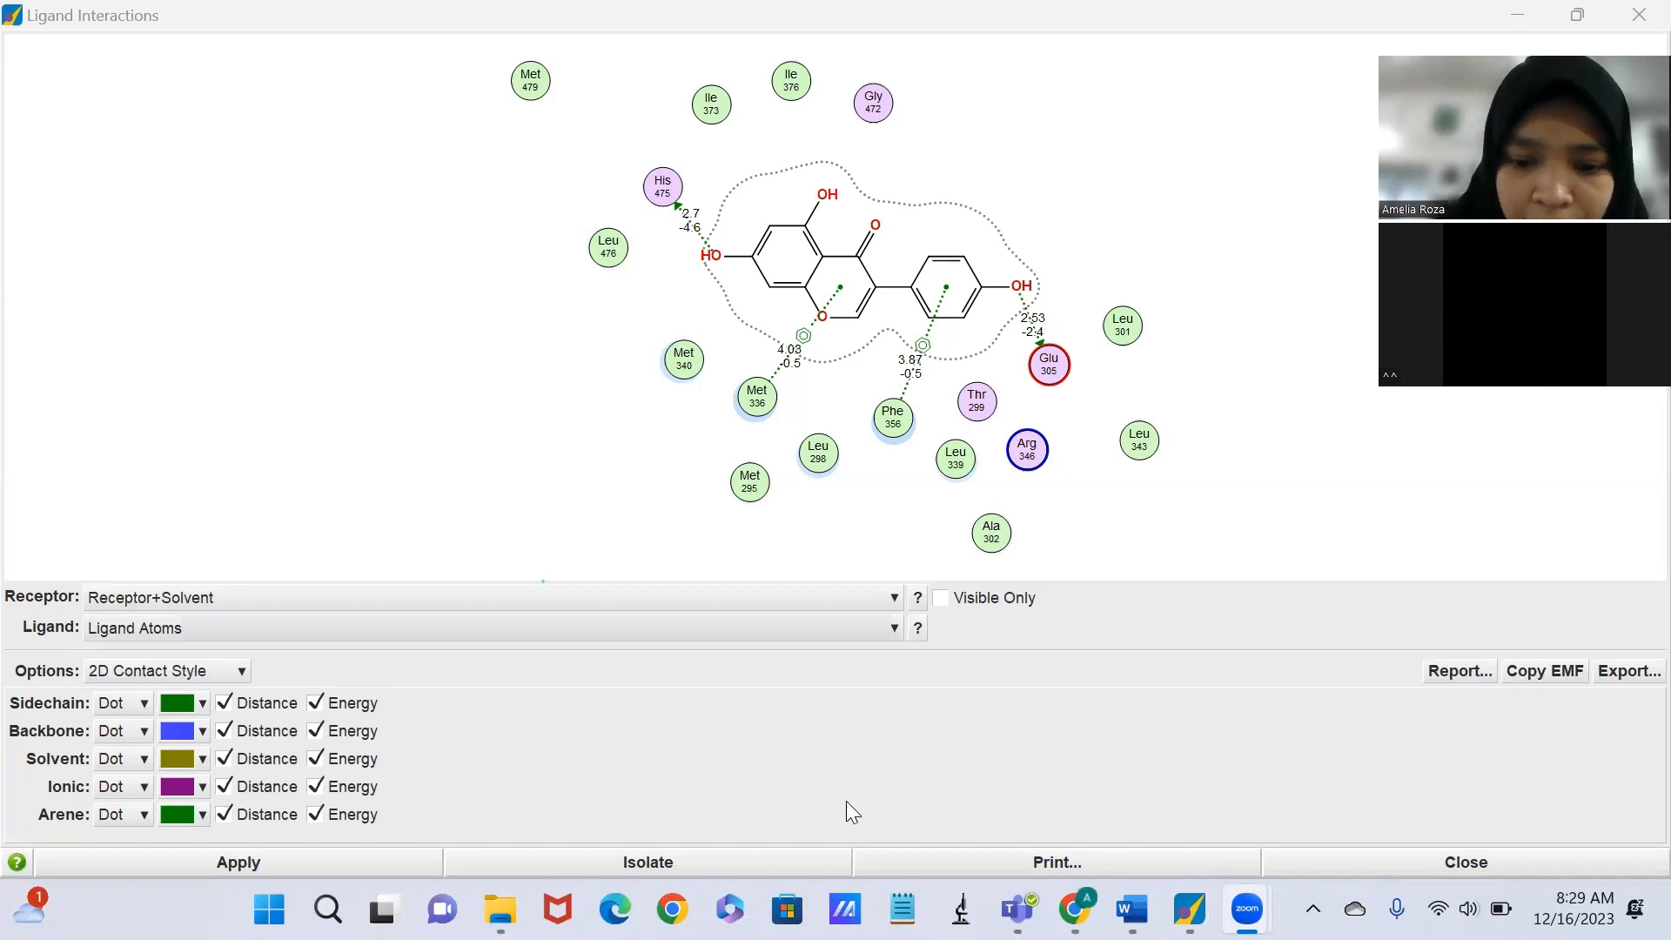
Open the print layout of the ligand interaction diagram and start exporting the page as an image.
left_click(964, 854)
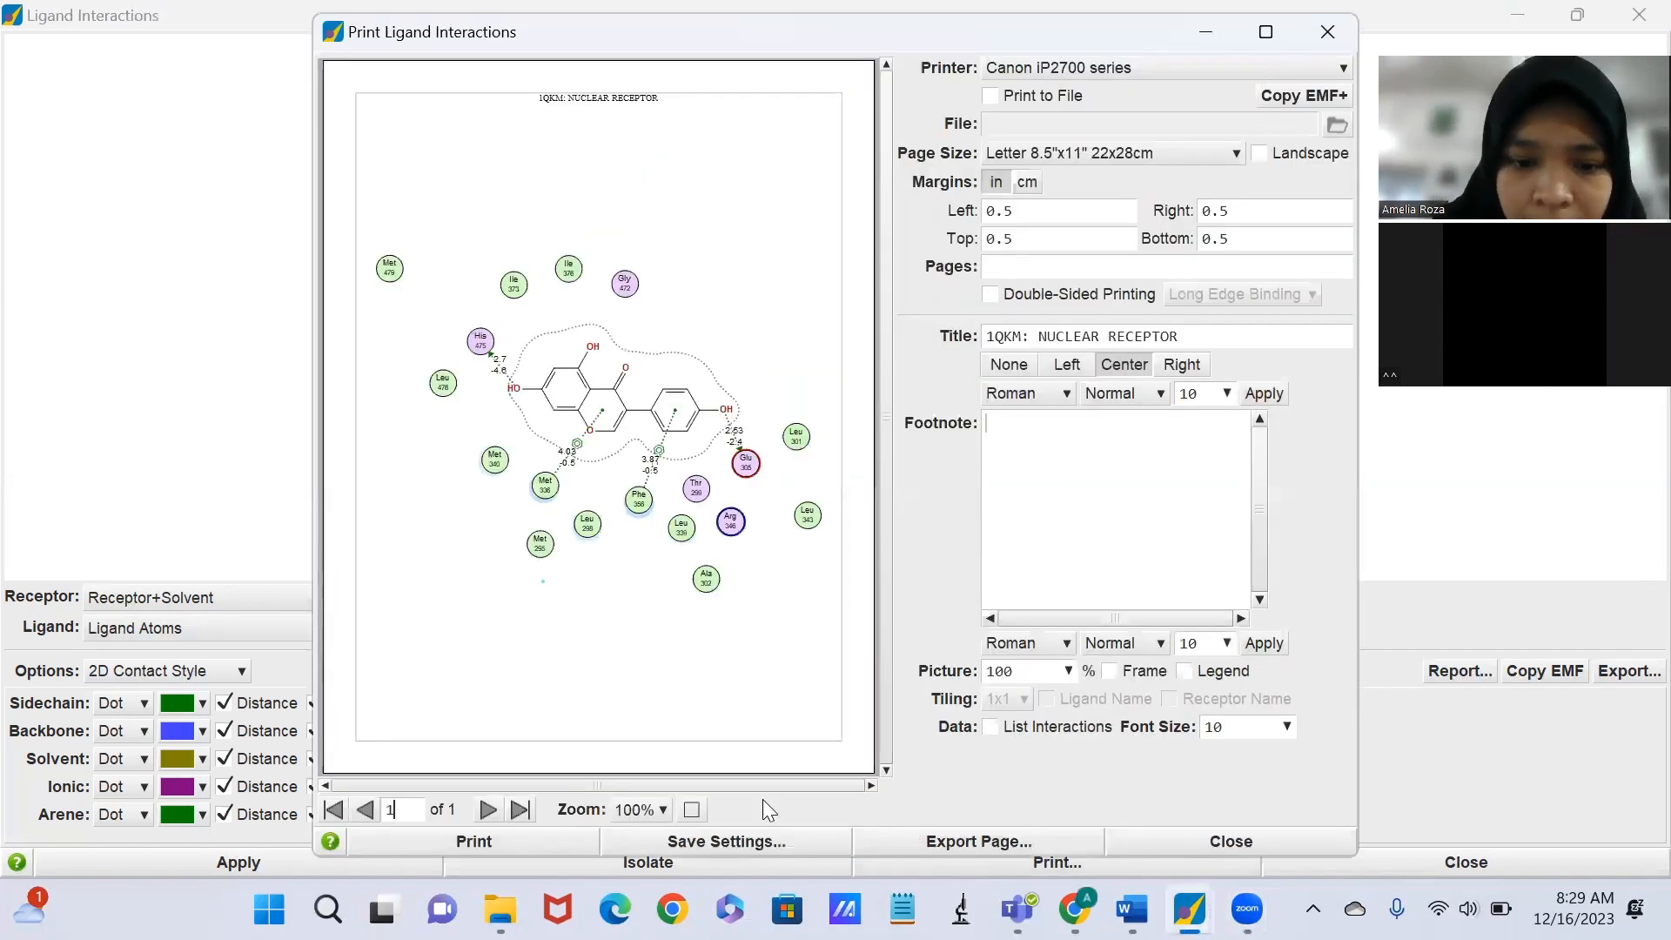
left_click(995, 842)
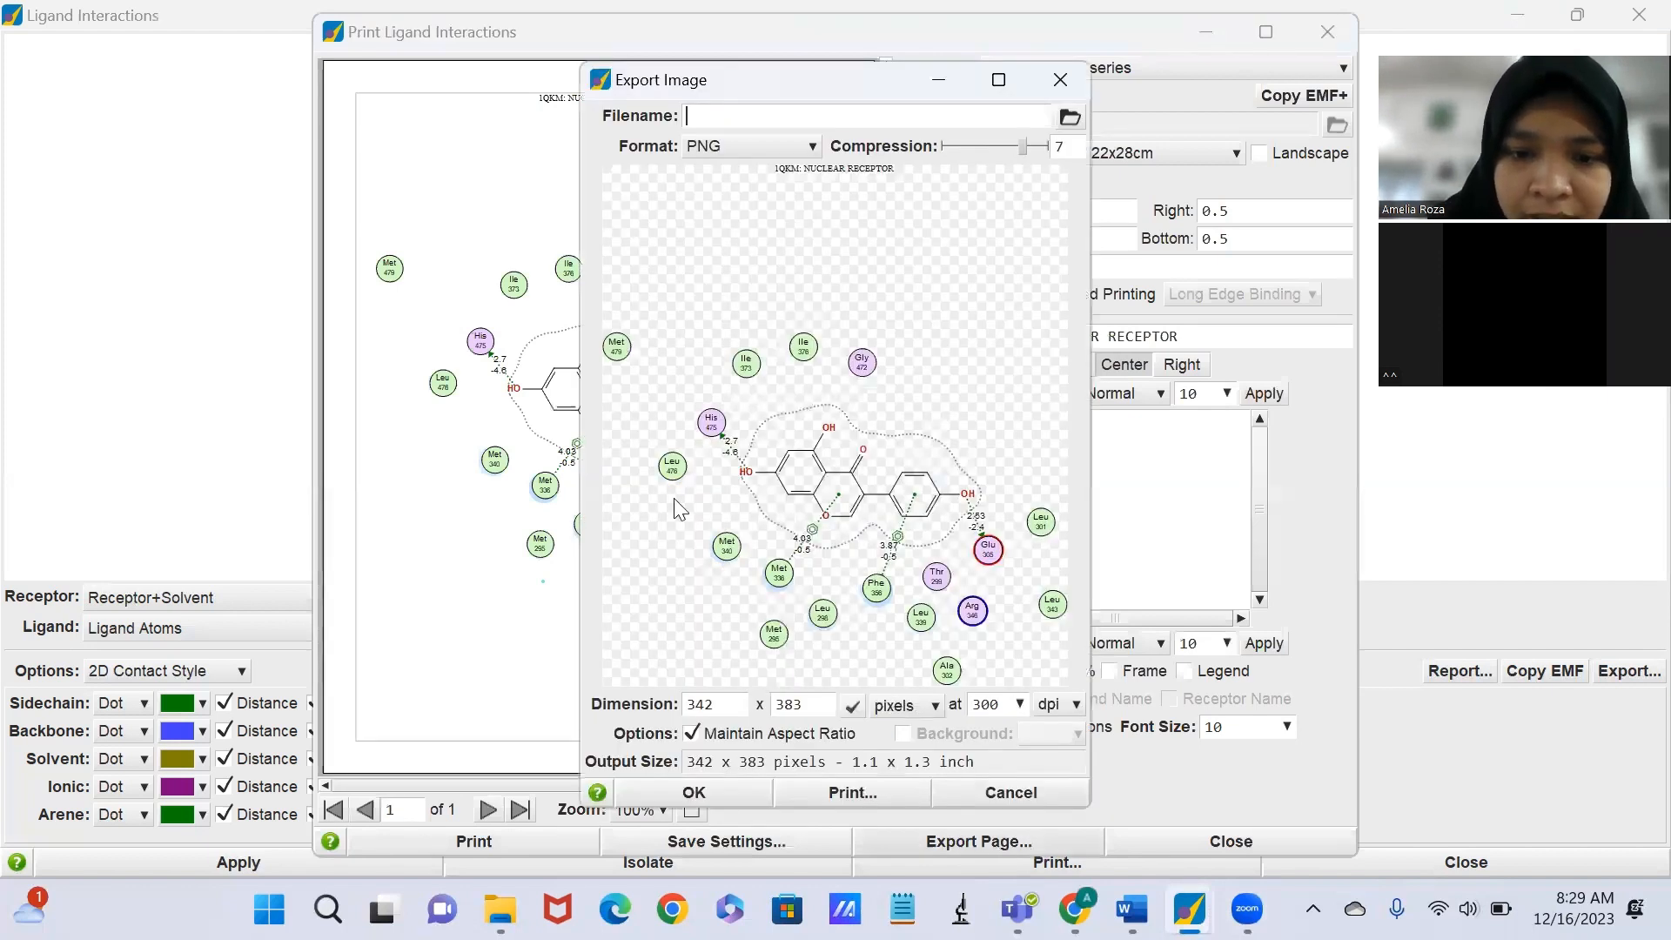